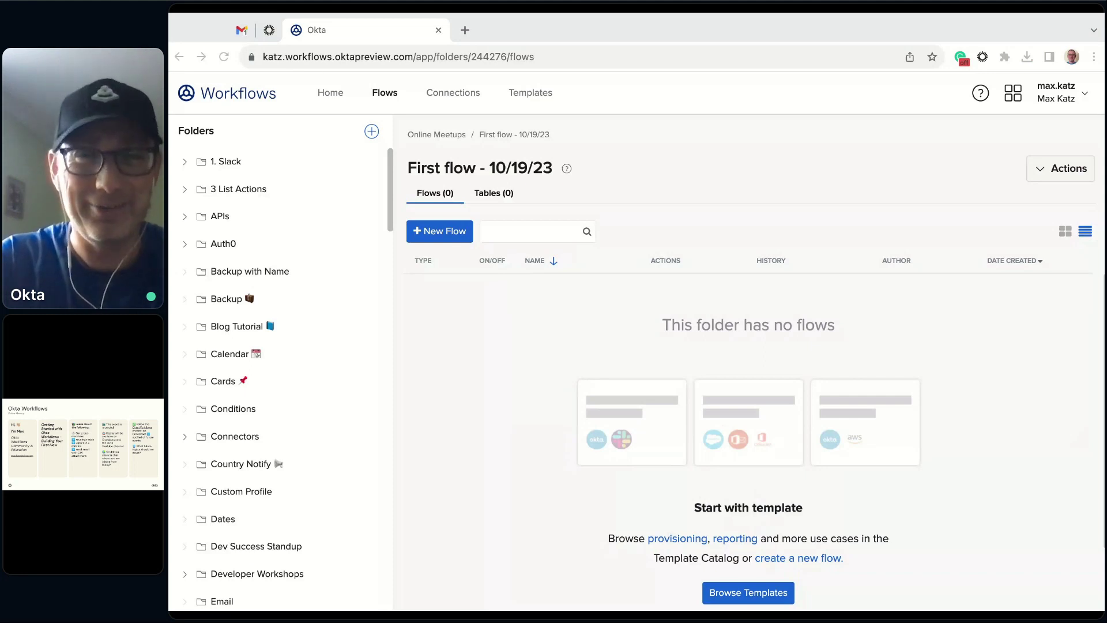
- In the First flow - 10/19/23 folder under Online Meetups, create a new flow
click(452, 392)
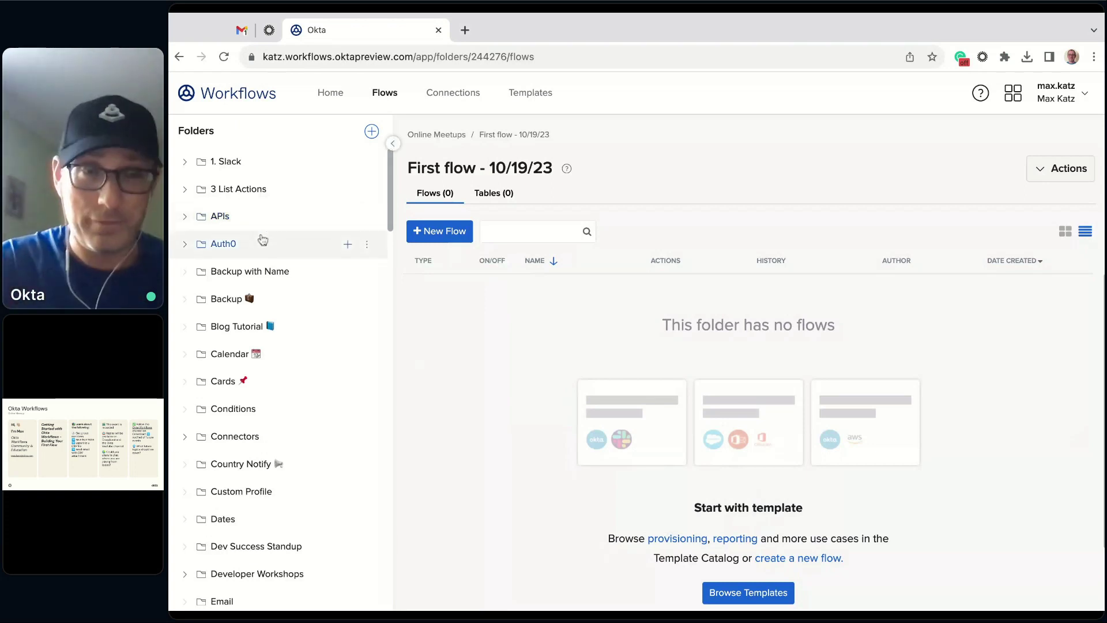
scroll(262, 240, down, 10)
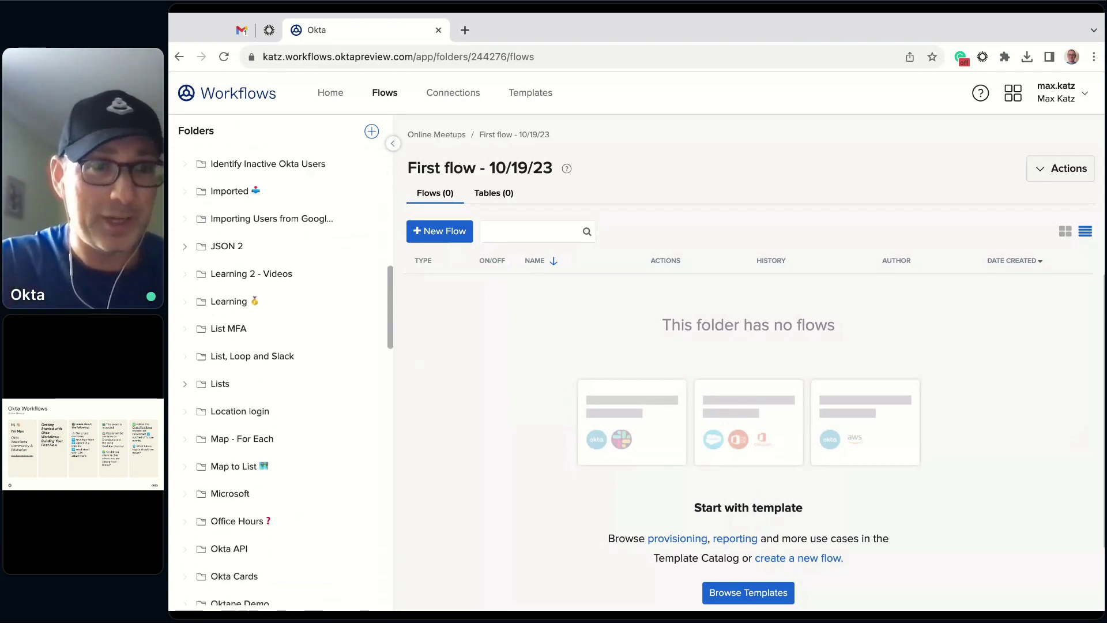
scroll(263, 298, up, 5)
scroll(262, 299, down, 15)
scroll(260, 321, up, 1)
scroll(260, 313, up, 2)
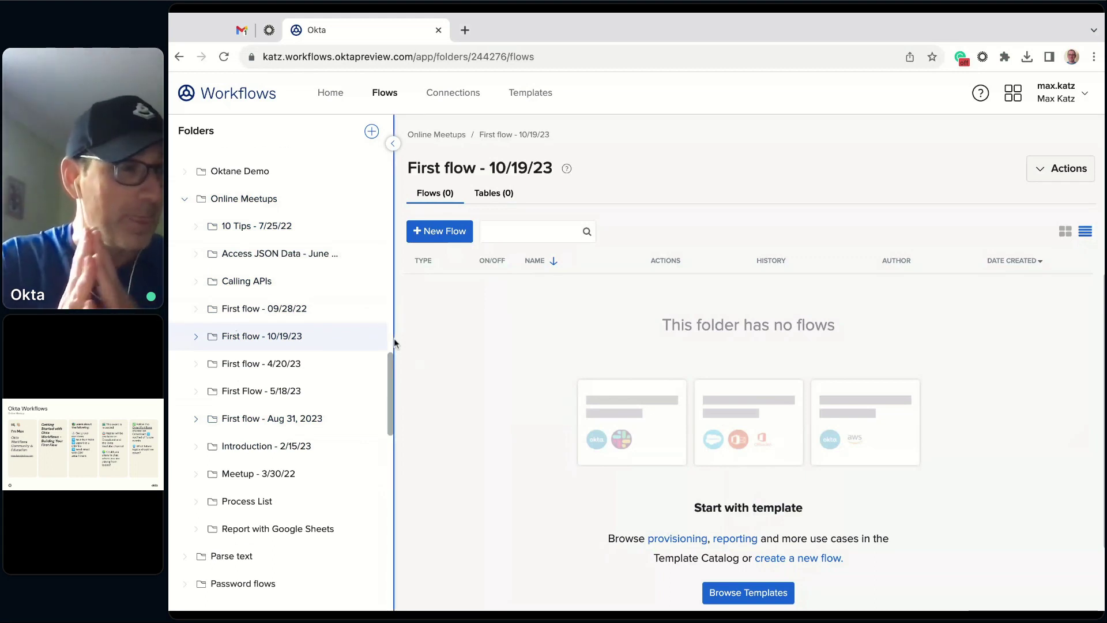
click(447, 238)
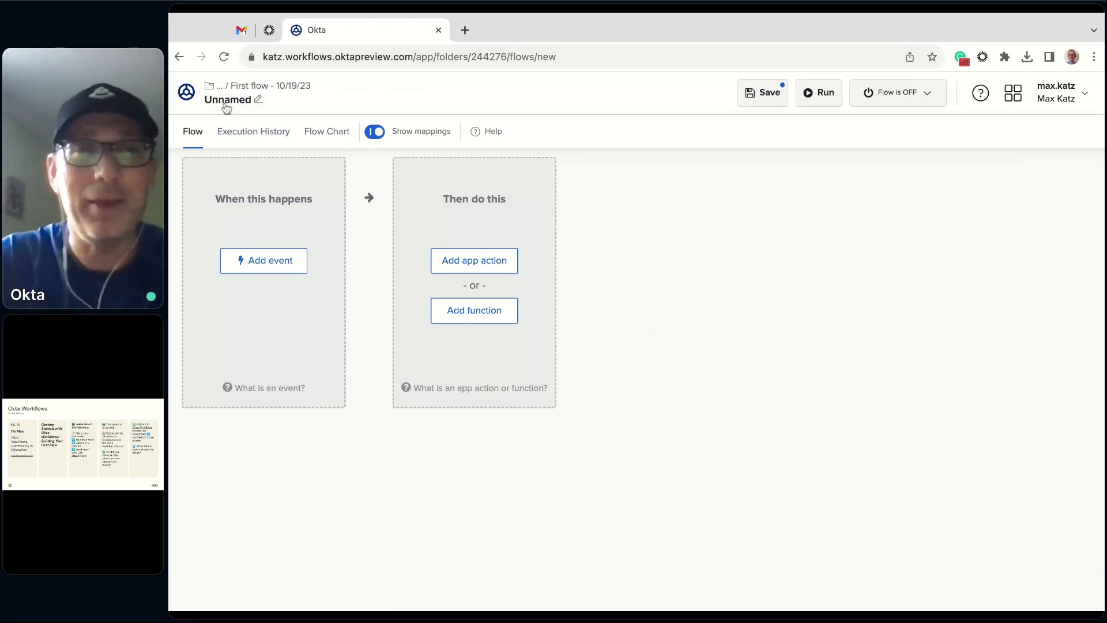
- Name the flow 'Get group members', enable saving all data passing through it, and save
click(228, 101)
text(Get )
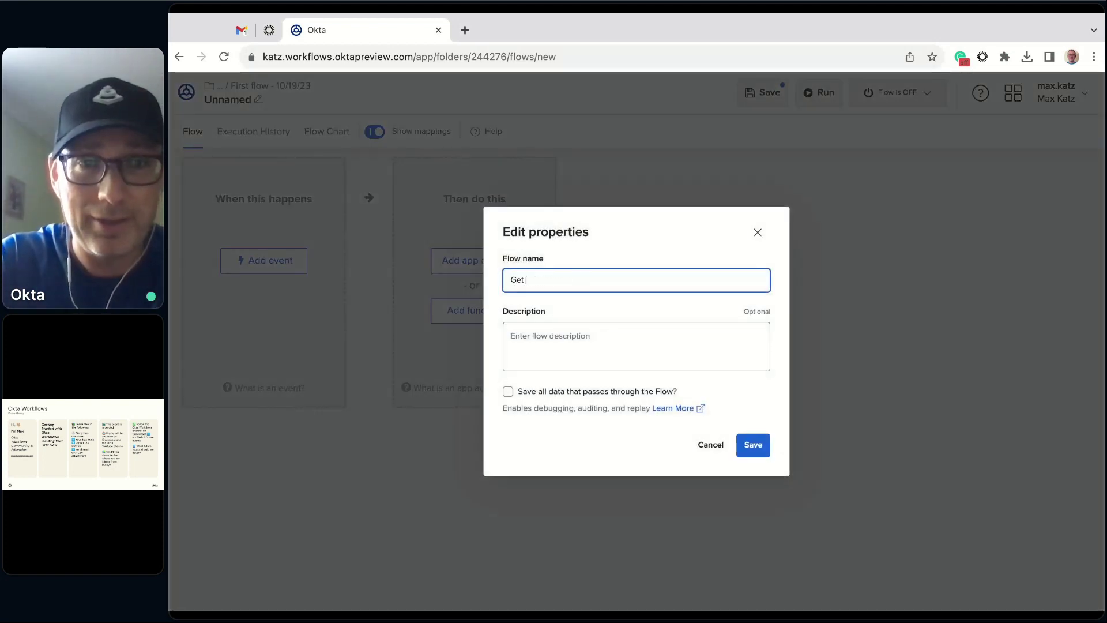
text(group members)
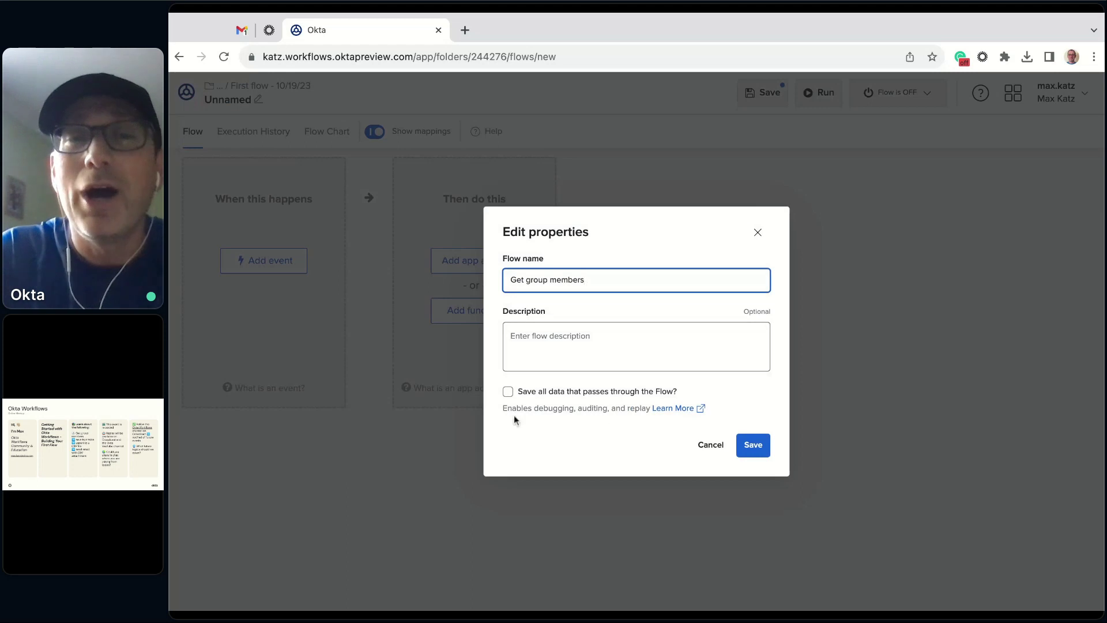
click(508, 392)
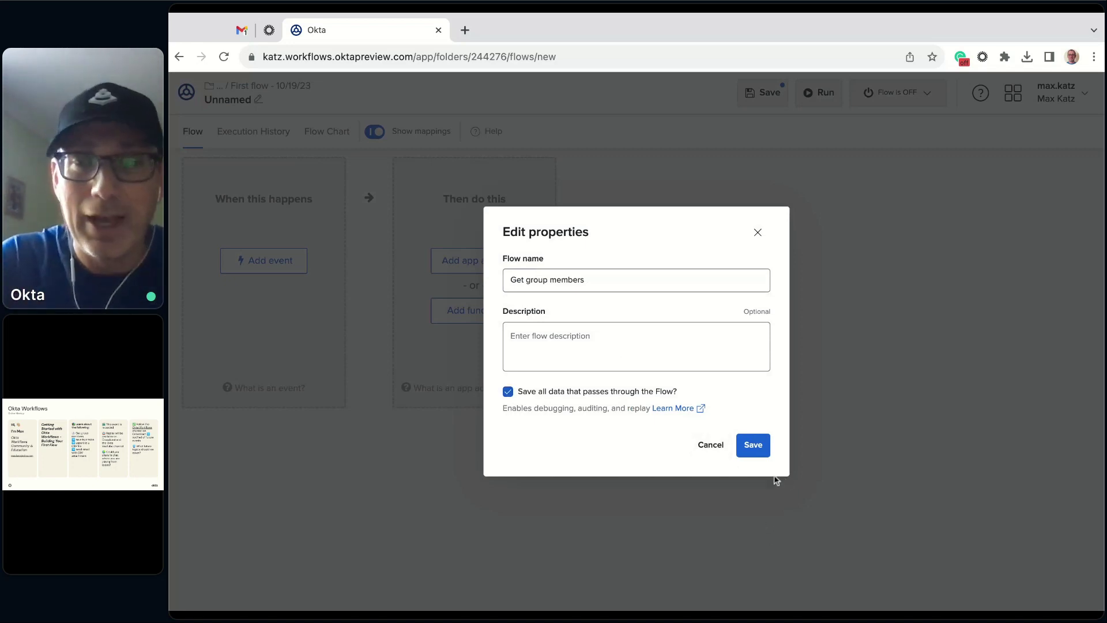
click(753, 445)
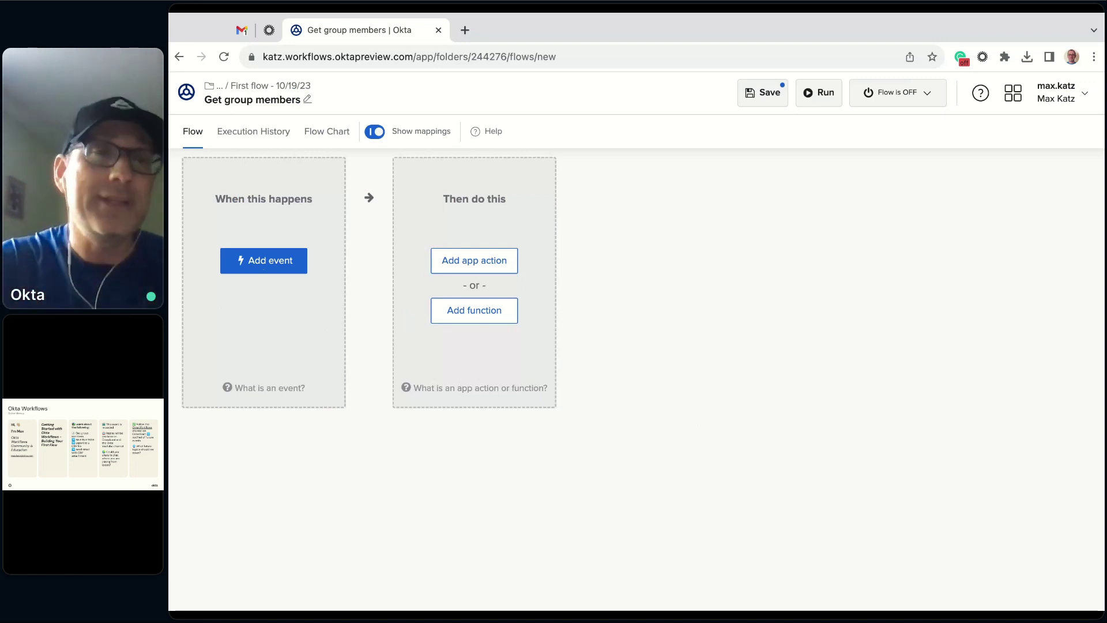
- Open the Add event app picker under 'When this happens'
click(272, 269)
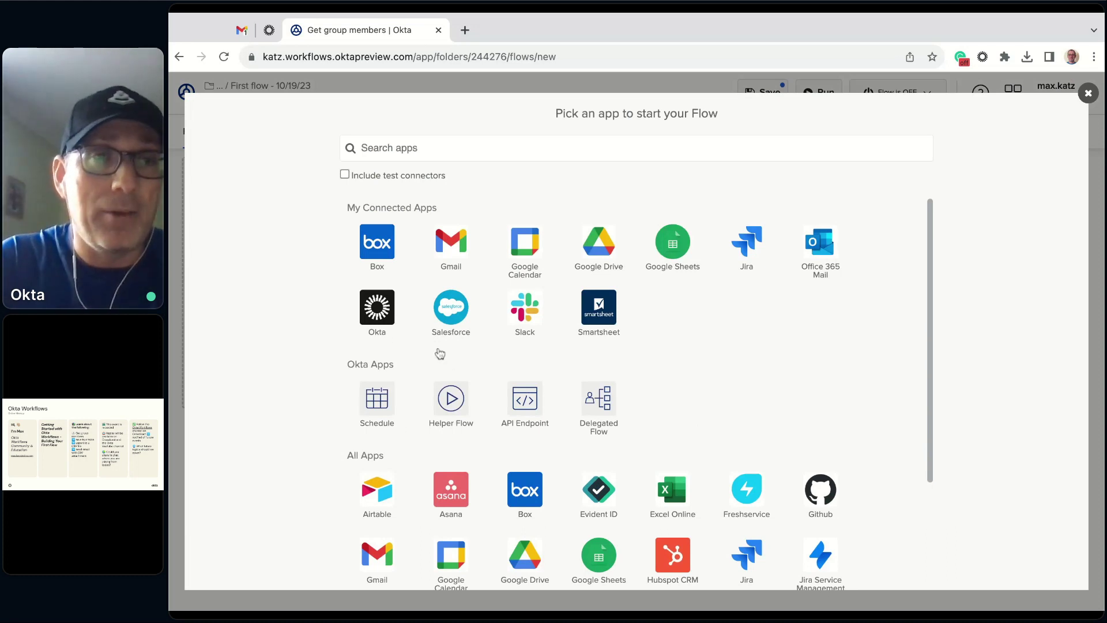
- Use the Schedule trigger running every 30 minutes, then reopen and close its settings unchanged
click(386, 403)
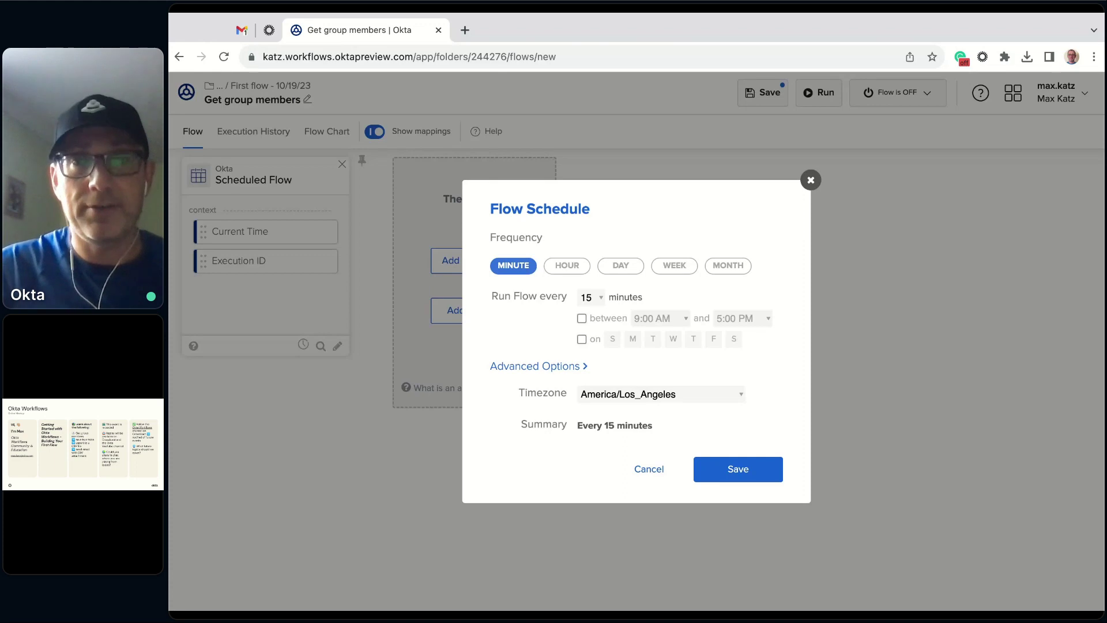
click(602, 298)
click(589, 310)
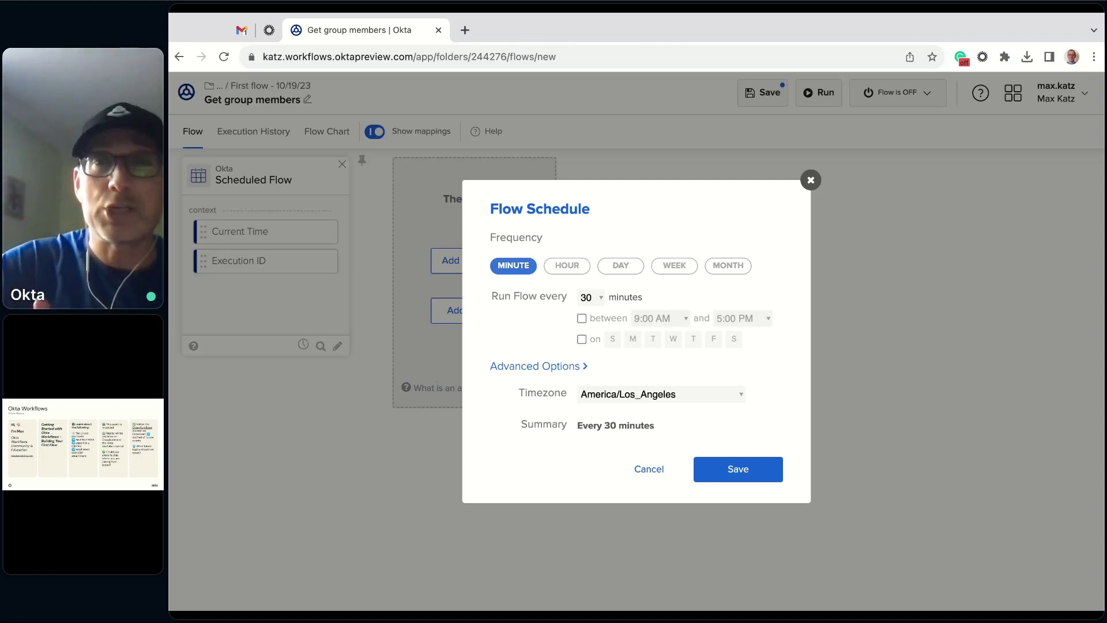
click(740, 480)
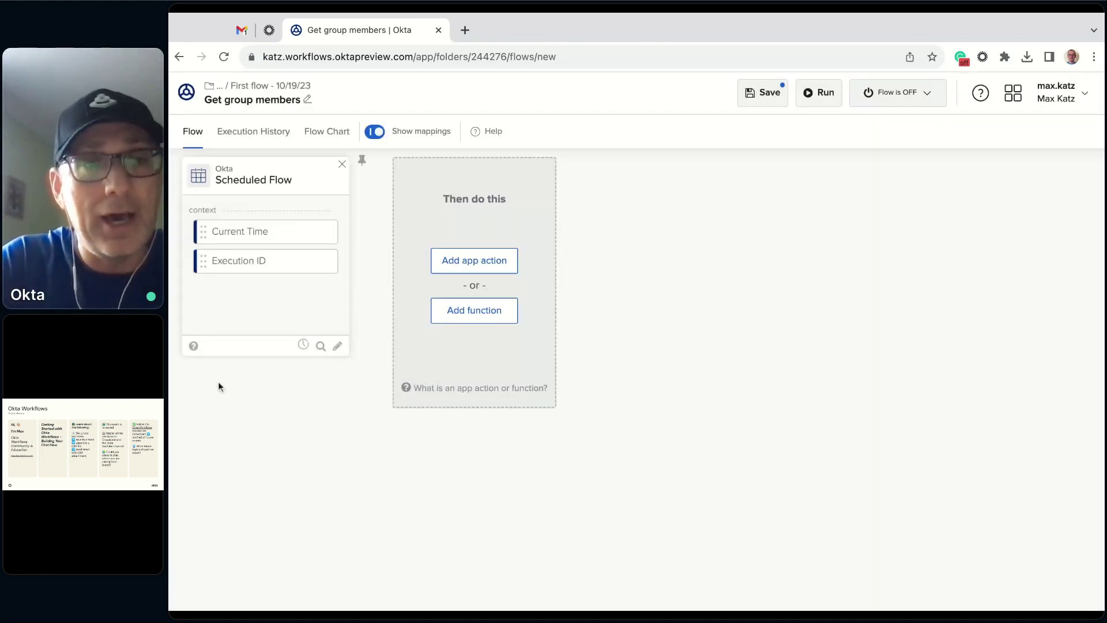
mouse_move(304, 347)
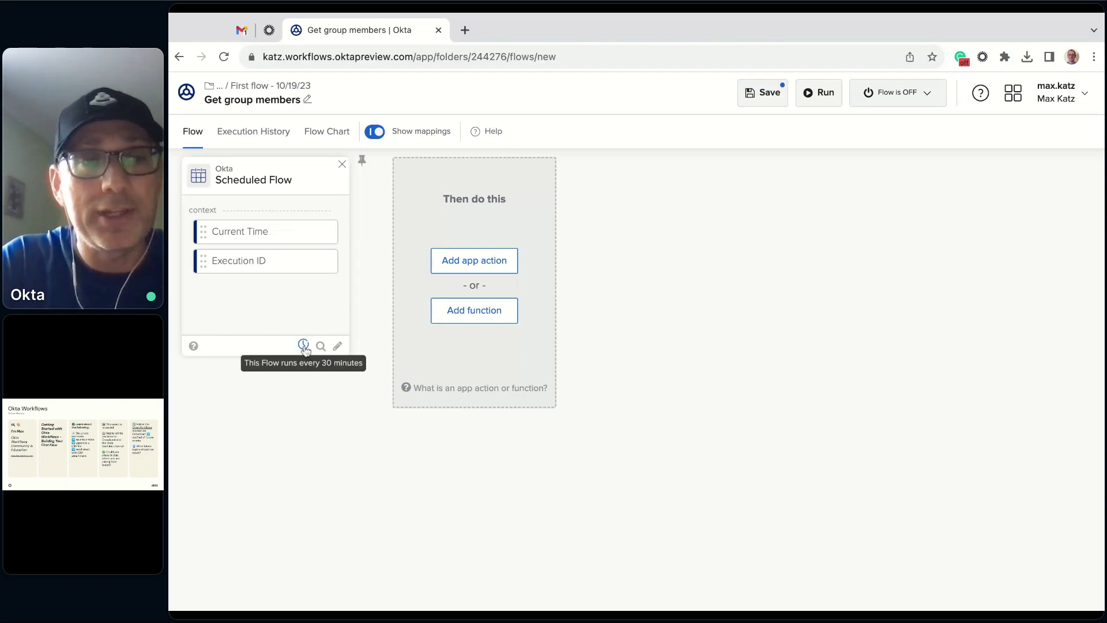
click(304, 346)
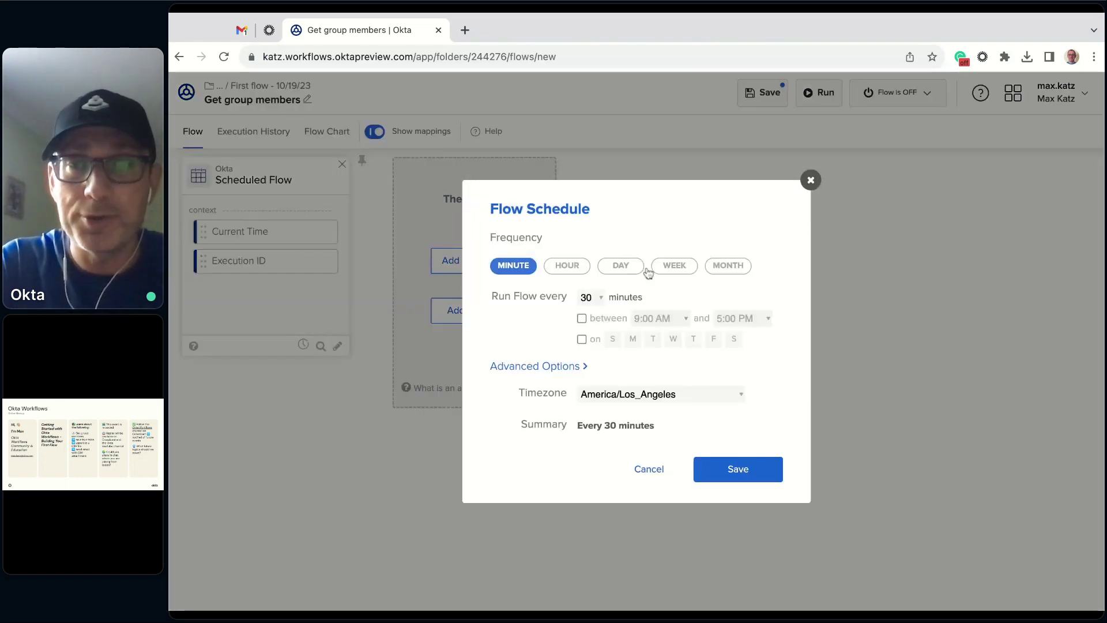
click(812, 180)
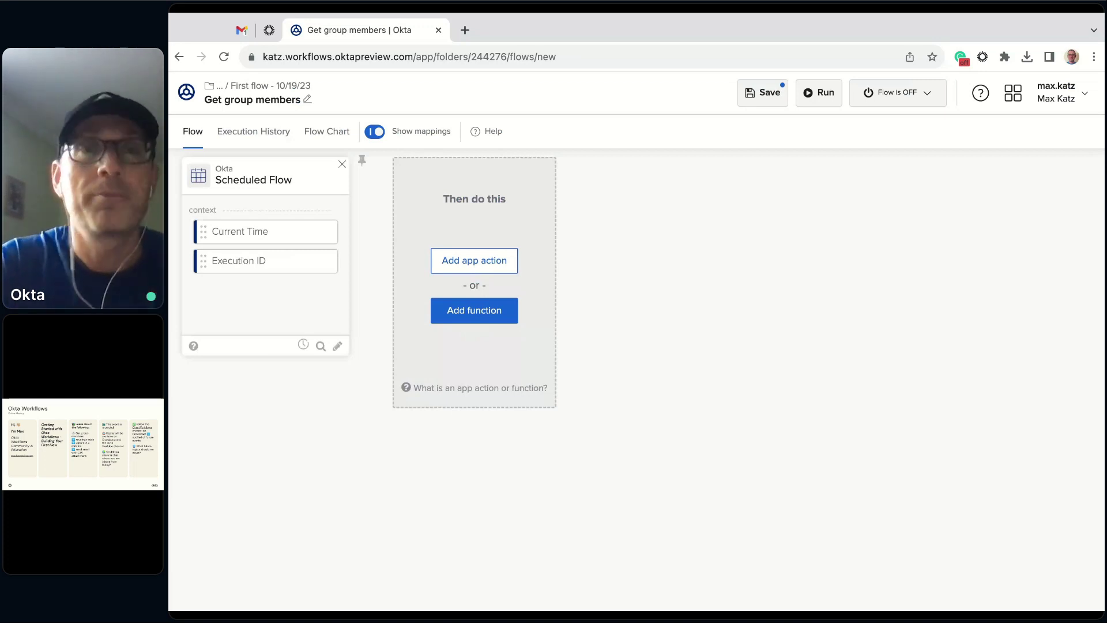
- Add the Okta List Group Members action, found by searching 'list', after the trigger
click(490, 263)
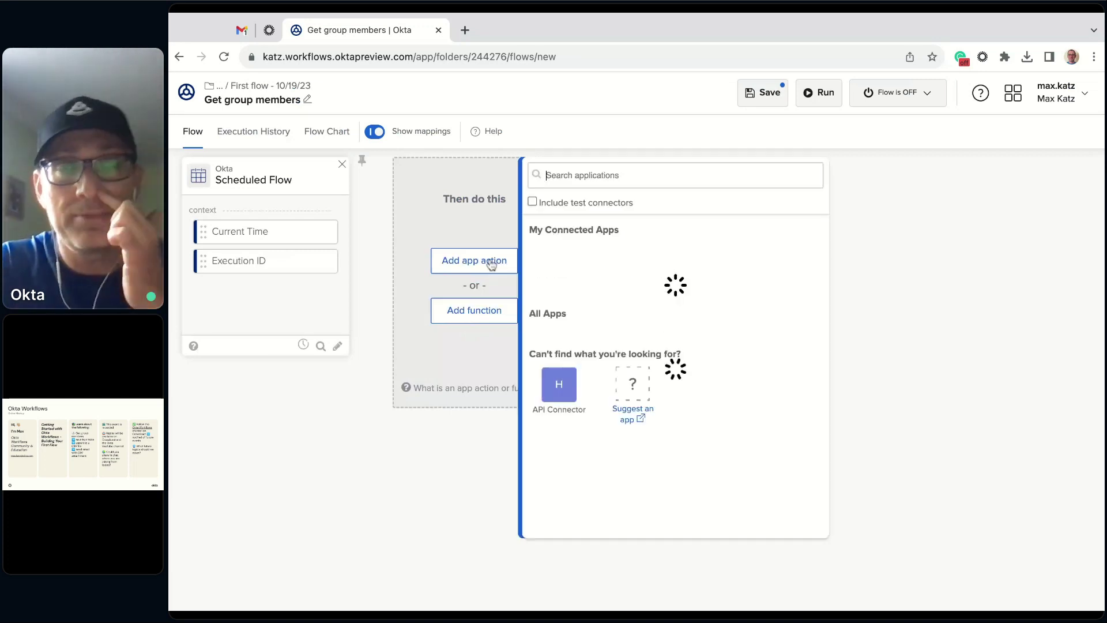
scroll(731, 295, down, 3)
scroll(731, 296, up, 3)
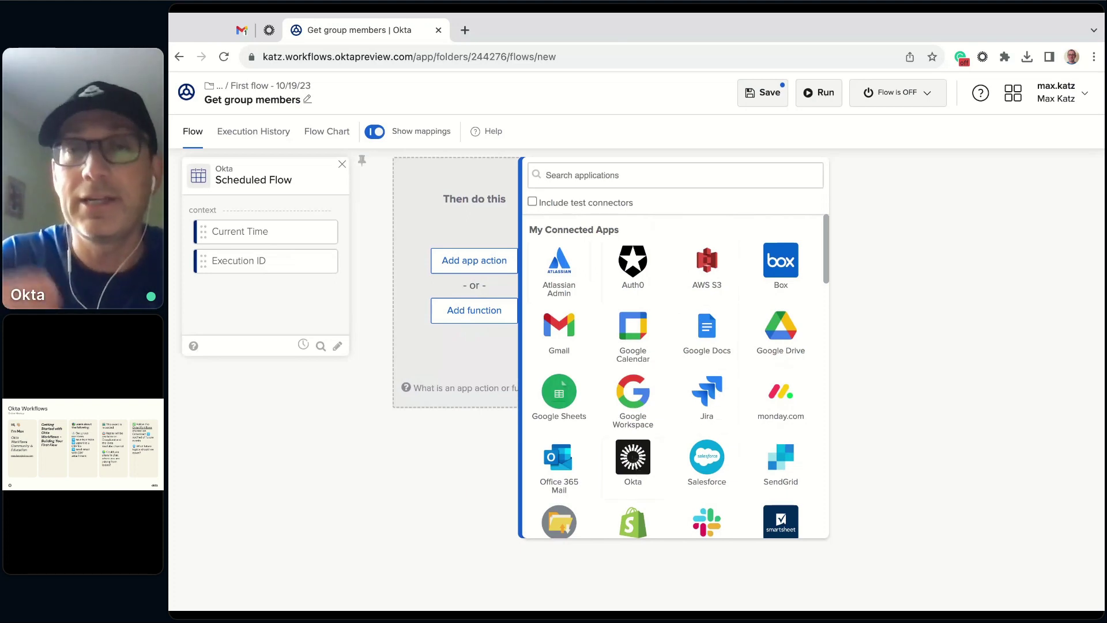
click(632, 461)
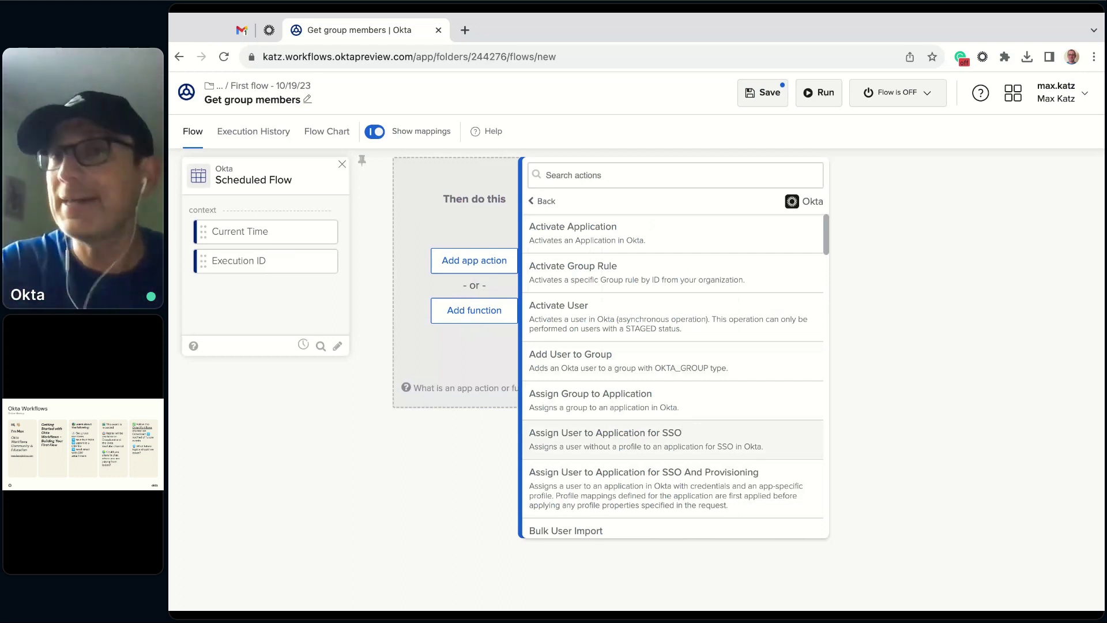
click(675, 181)
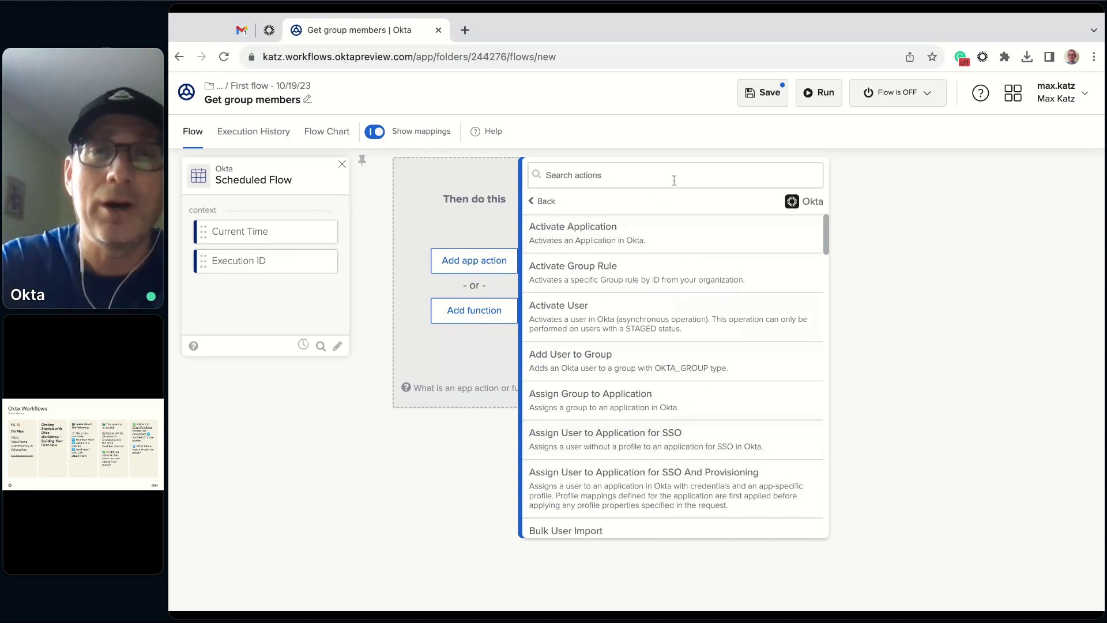
text(list)
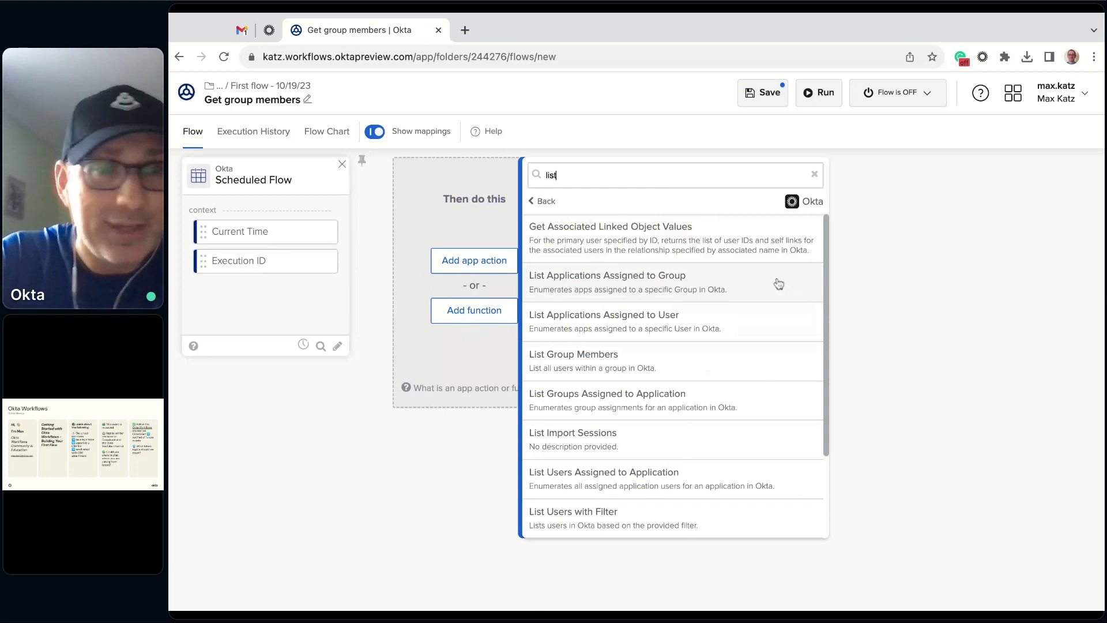
click(608, 361)
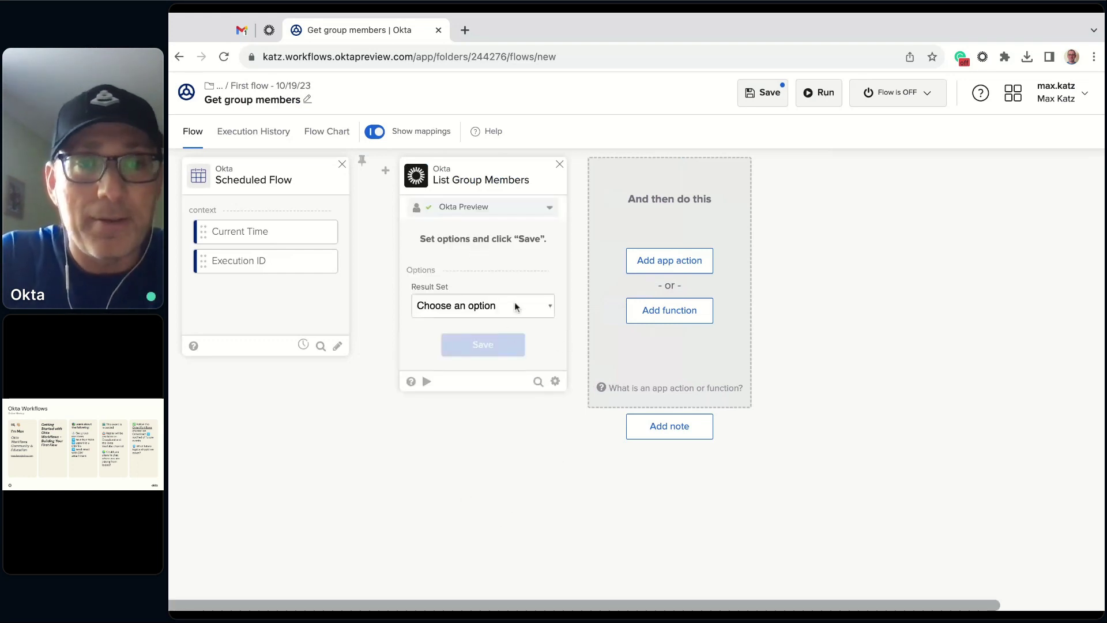
- Set List Group Members to First 200 Records and keep all user fields as outputs
click(456, 305)
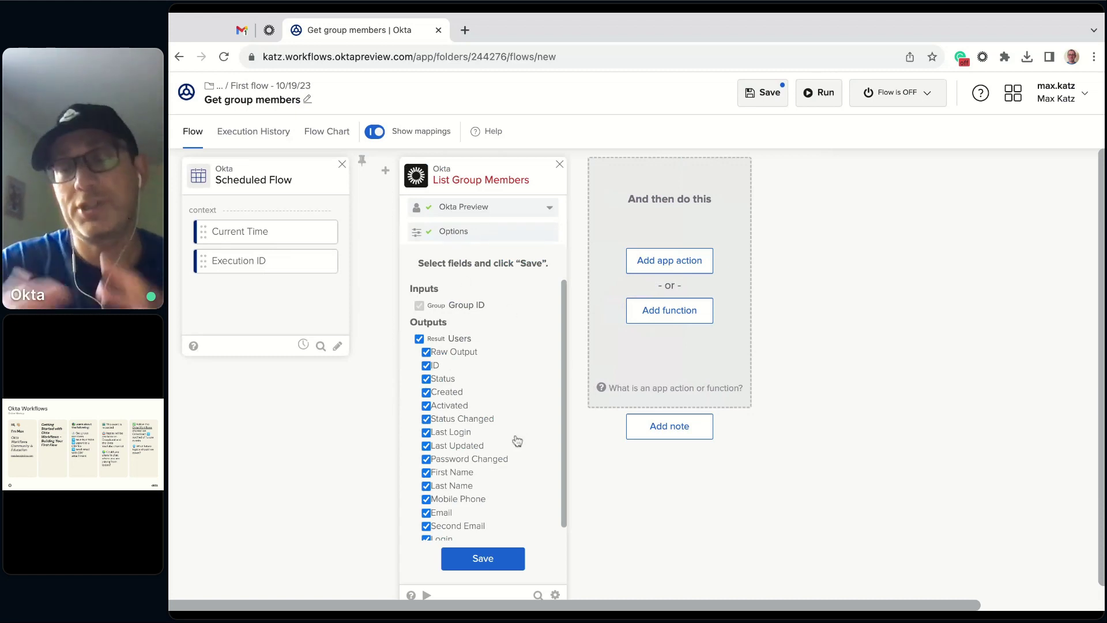
click(483, 560)
scroll(632, 508, down, 1)
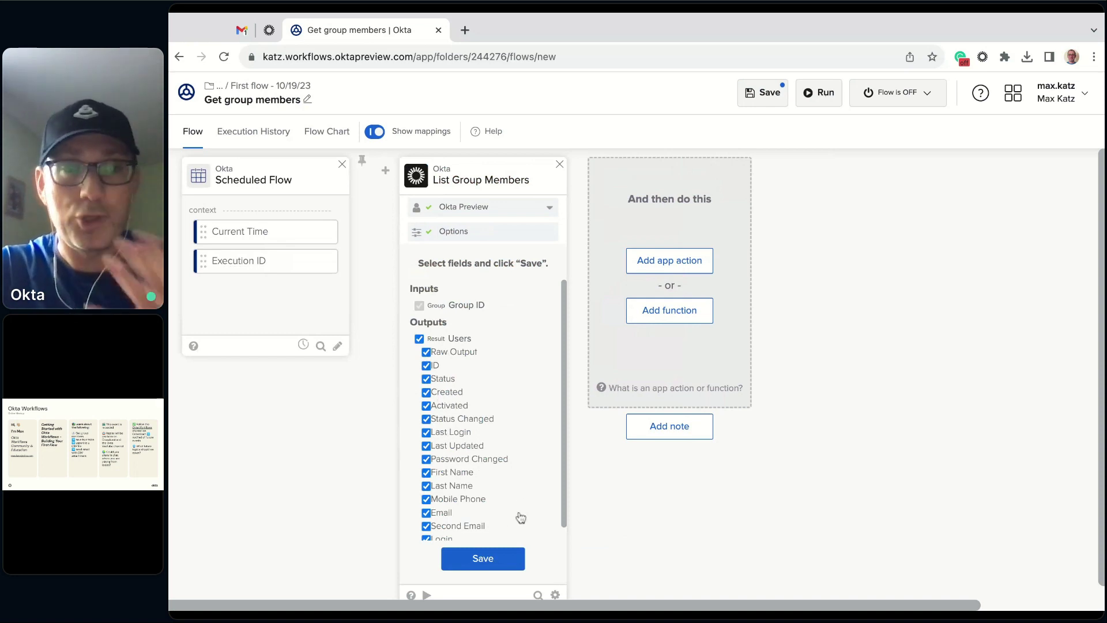
click(482, 567)
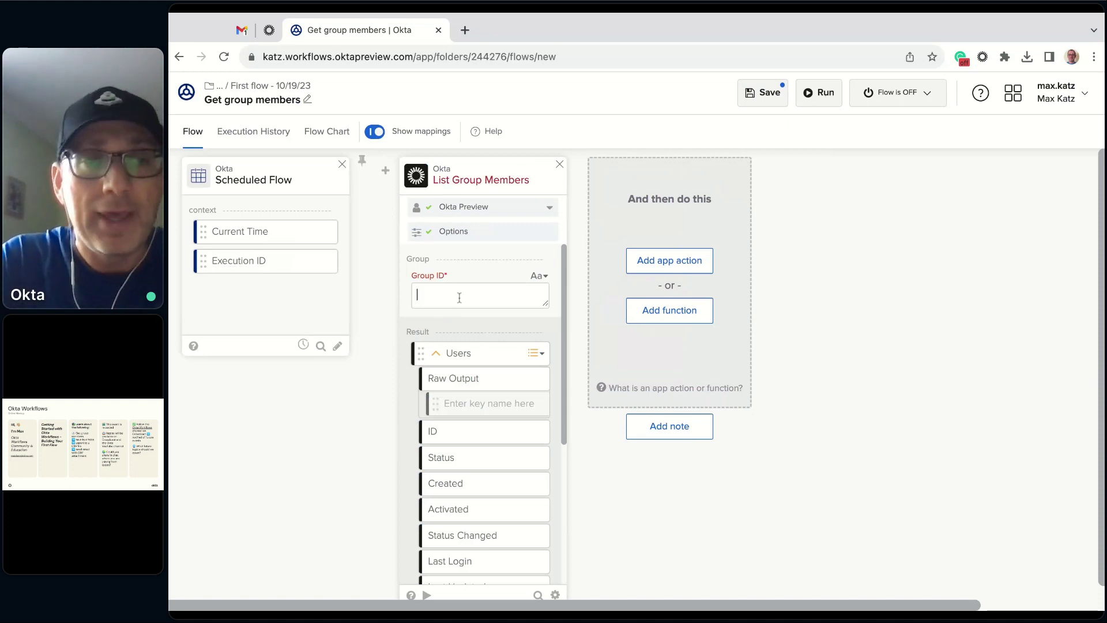
- Copy the No-code Automation group's ID from its admin page URL into Group ID
click(269, 32)
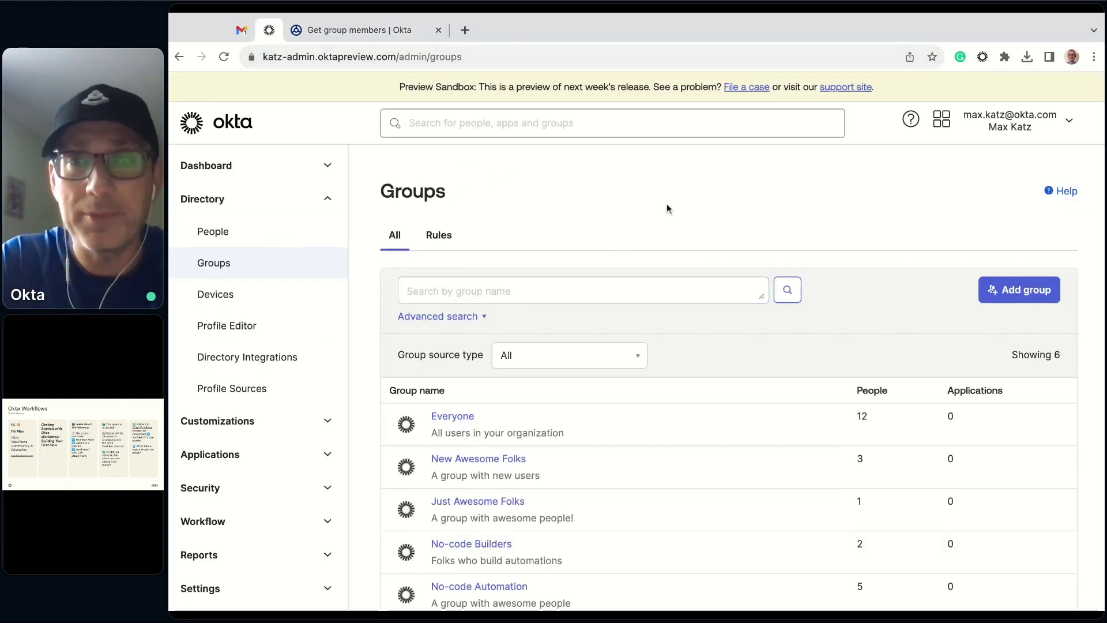
scroll(698, 203, down, 1)
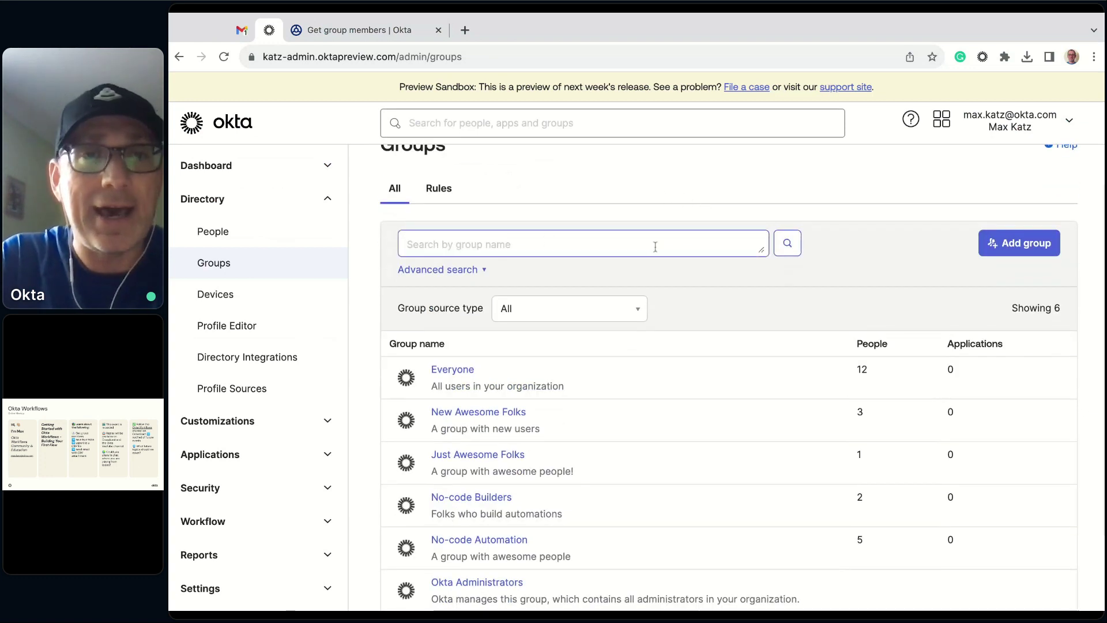
scroll(654, 245, down, 1)
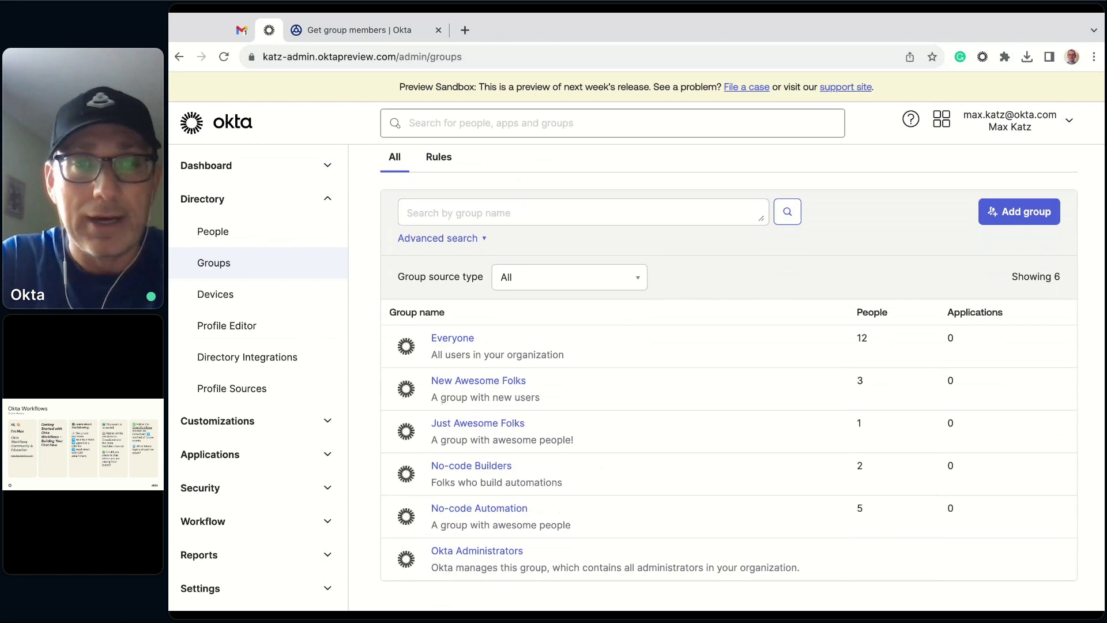
scroll(687, 467, down, 1)
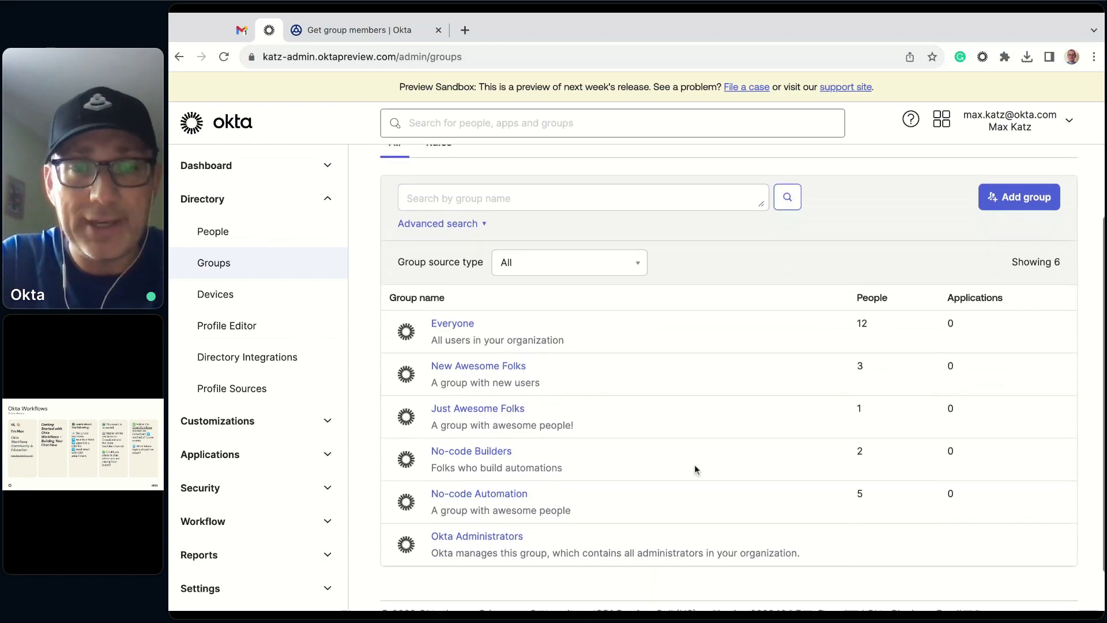
click(481, 495)
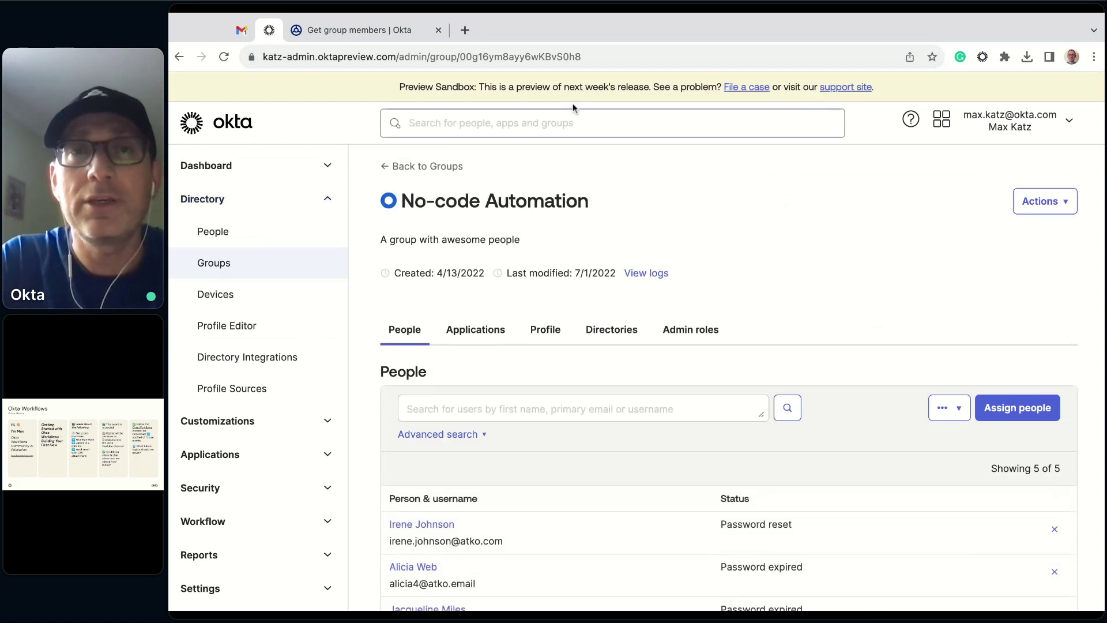
double_click(524, 52)
key(ctrl+c)
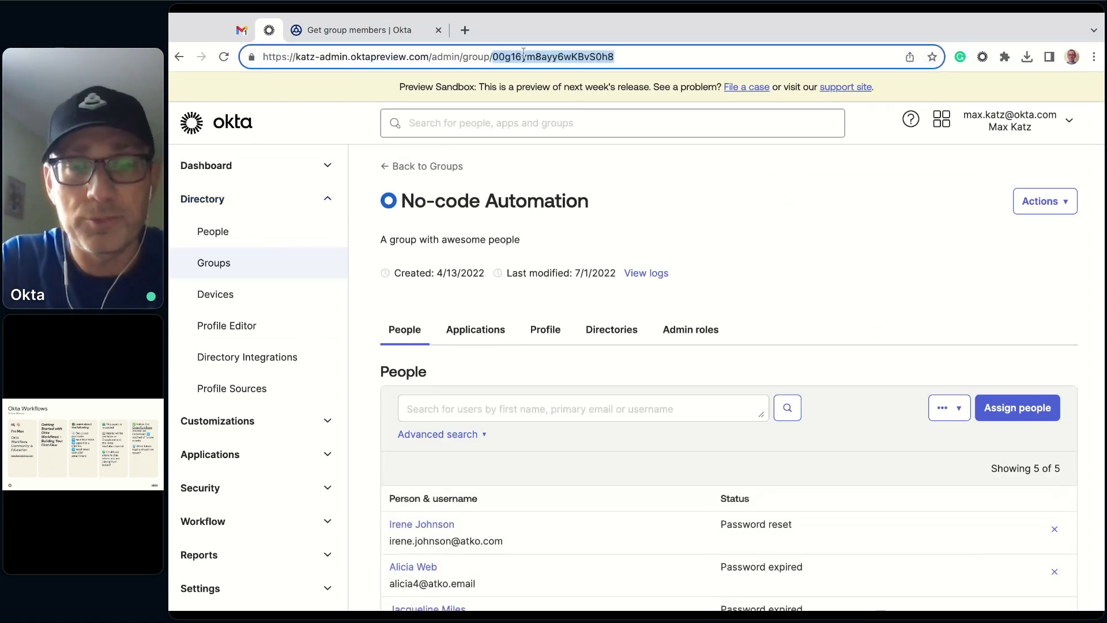
click(359, 30)
click(443, 293)
key(ctrl+v)
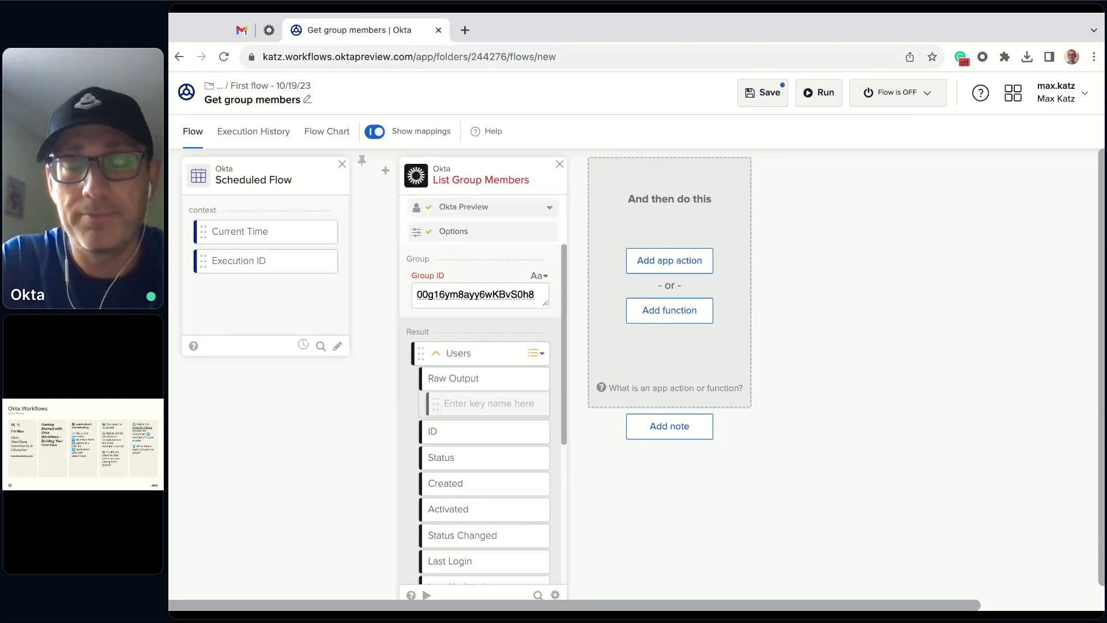
- Finish the Group ID entry and open the List Group Members card's test window
click(676, 486)
scroll(676, 486, down, 1)
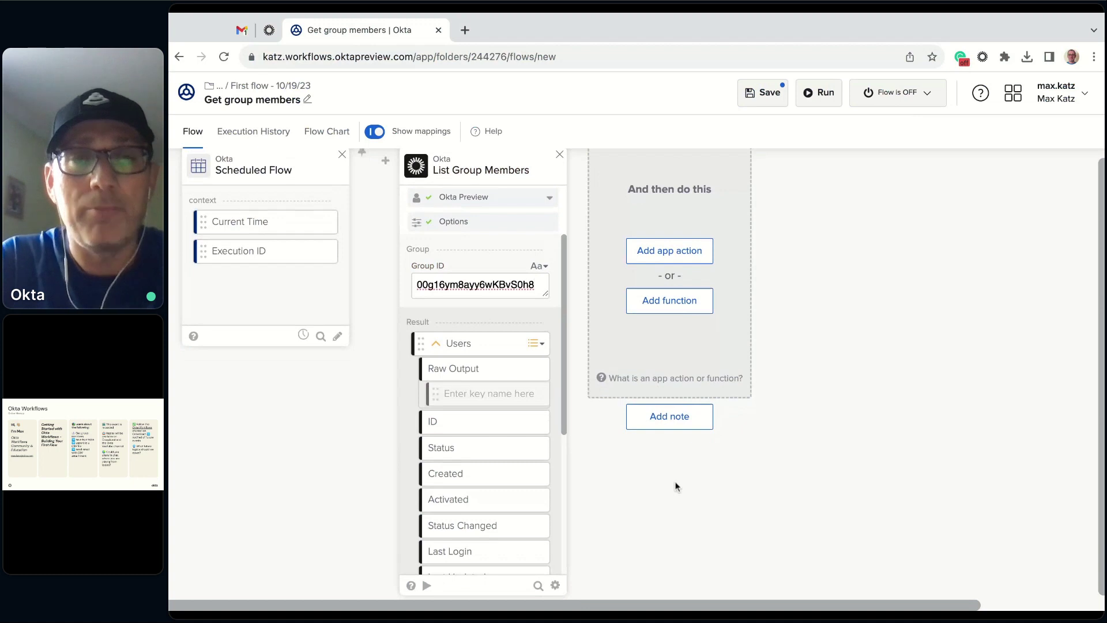
click(427, 586)
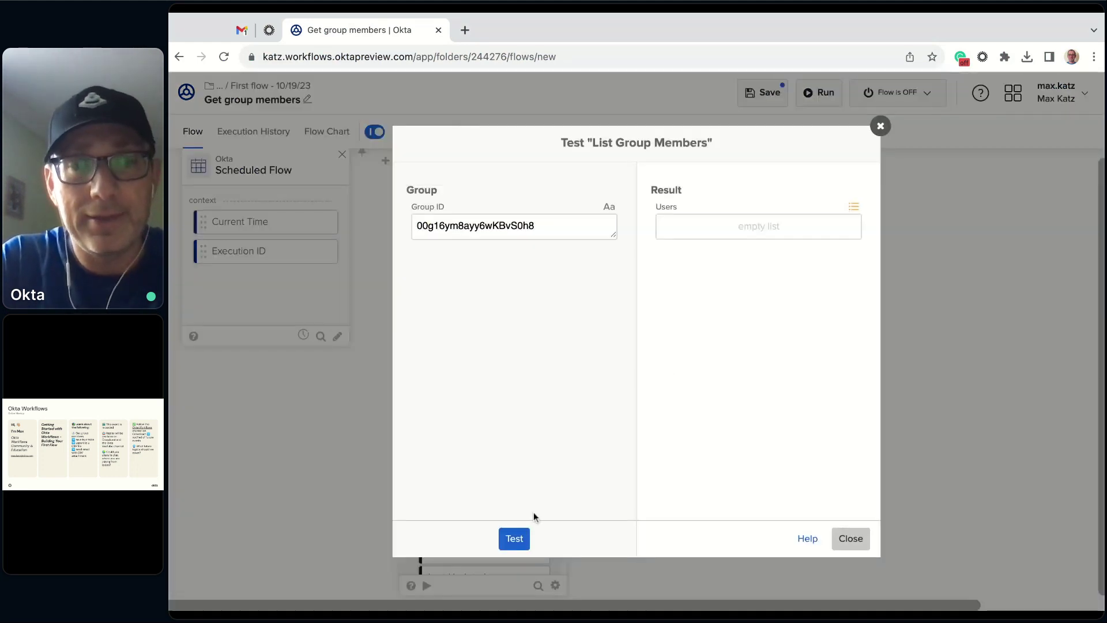
- Run the test returning five users and compare them with the group's People list in admin
click(515, 542)
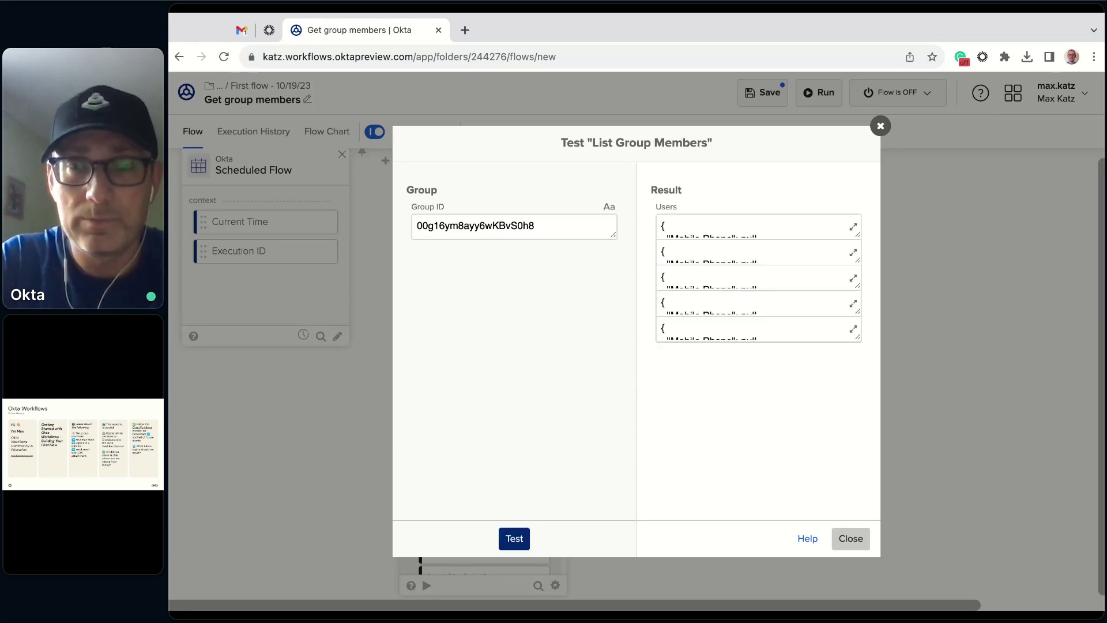
drag(858, 340, 861, 413)
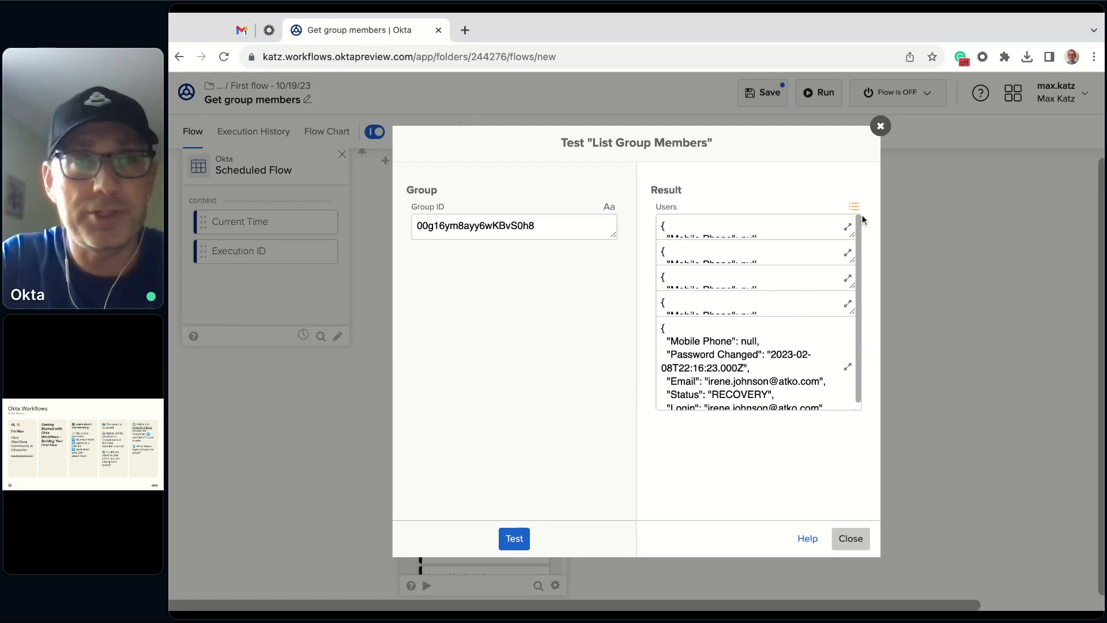
click(269, 30)
scroll(585, 418, down, 3)
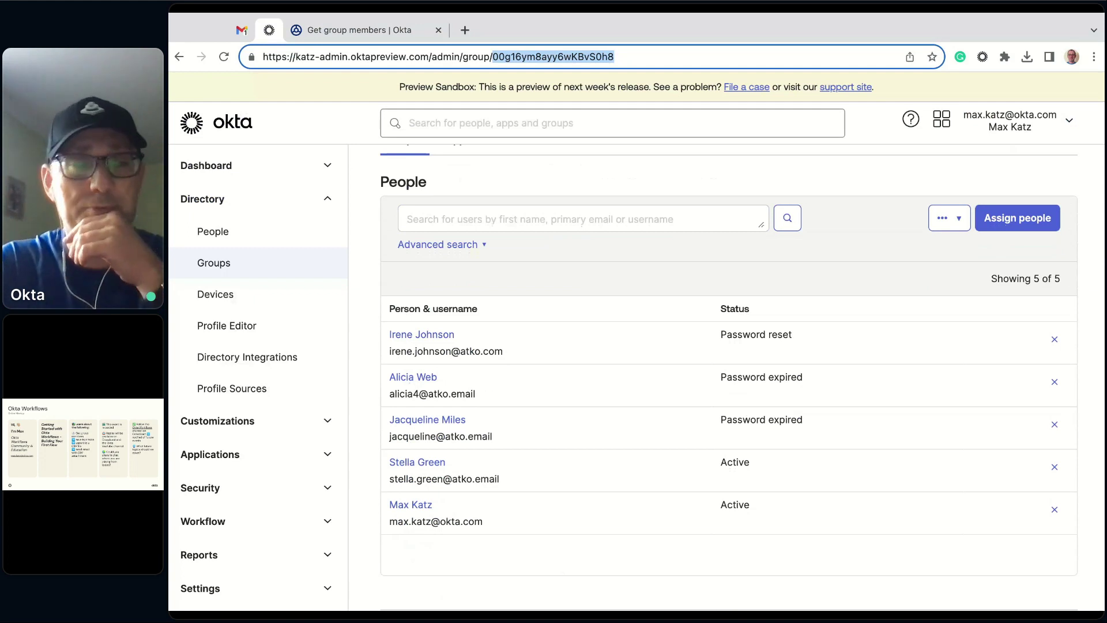
- Return to the Workflows tab and close the test results dialog
click(373, 29)
click(859, 548)
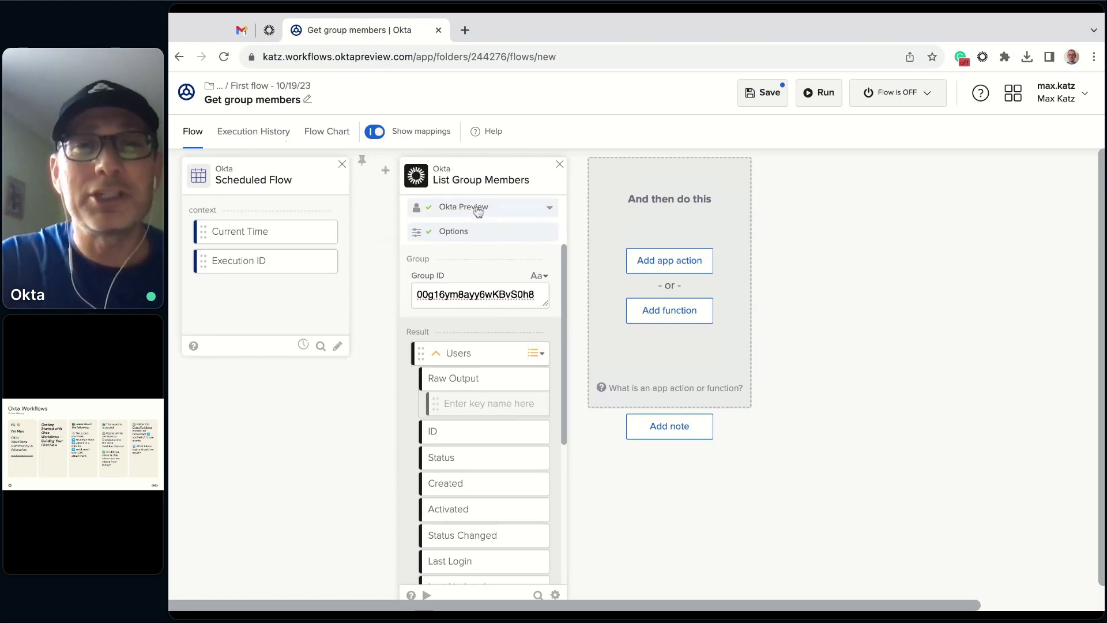
- Keep the Okta Preview connection and all output fields on List Group Members, save, and return to the folder
click(551, 209)
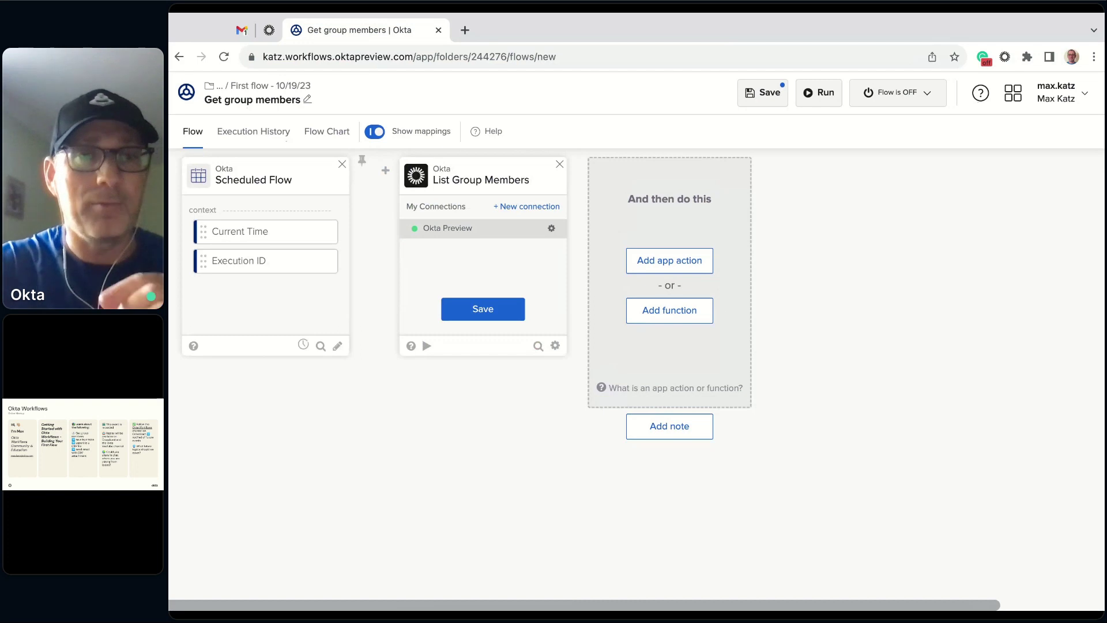
click(489, 309)
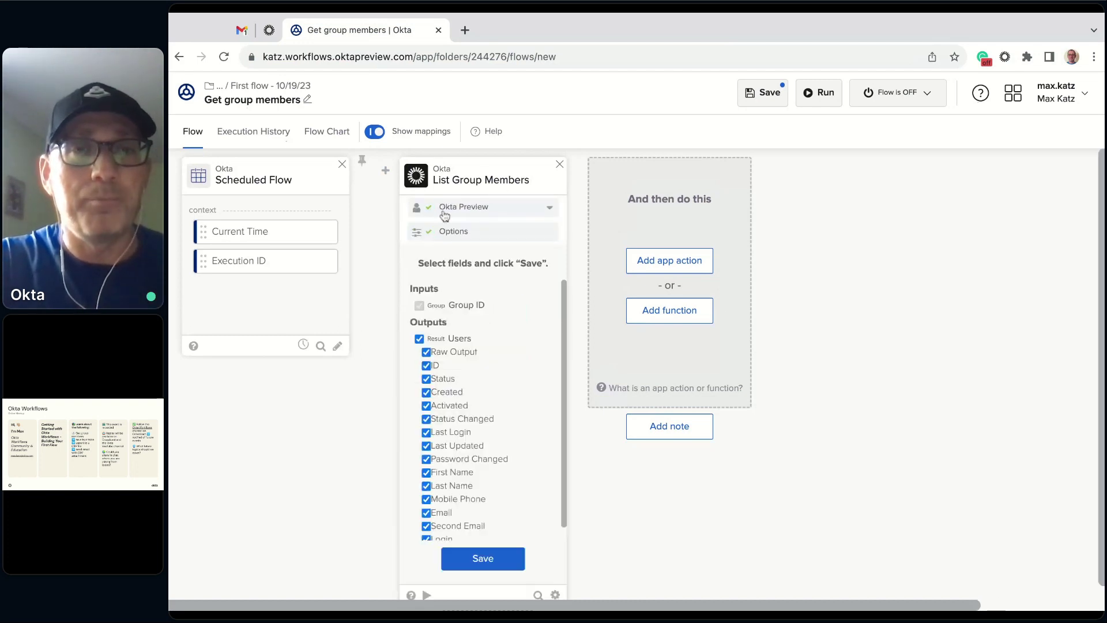
click(484, 557)
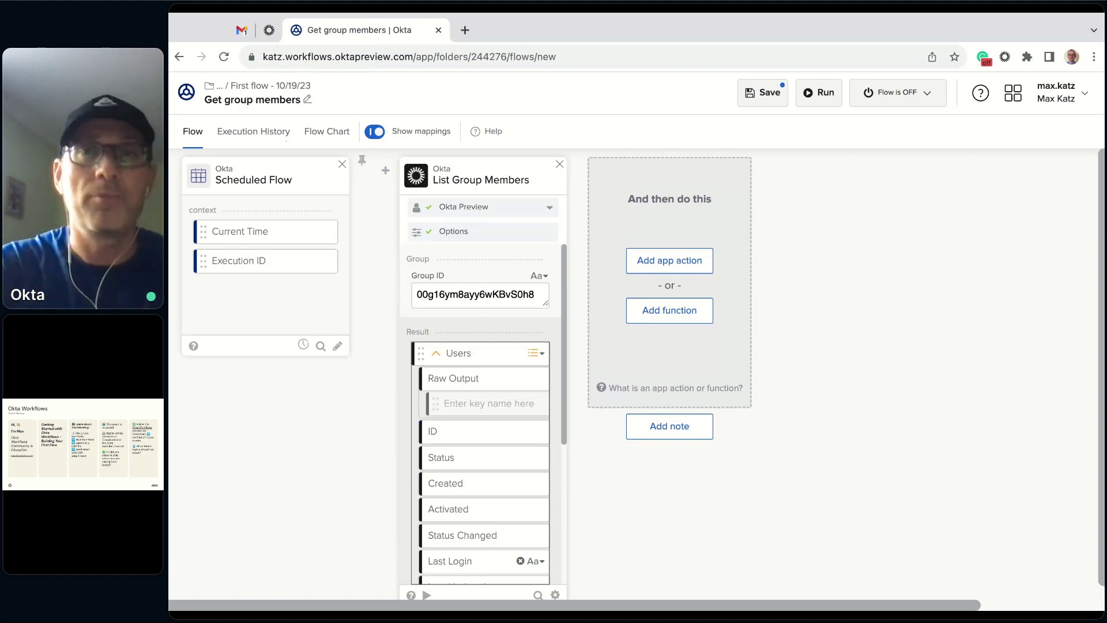
click(767, 94)
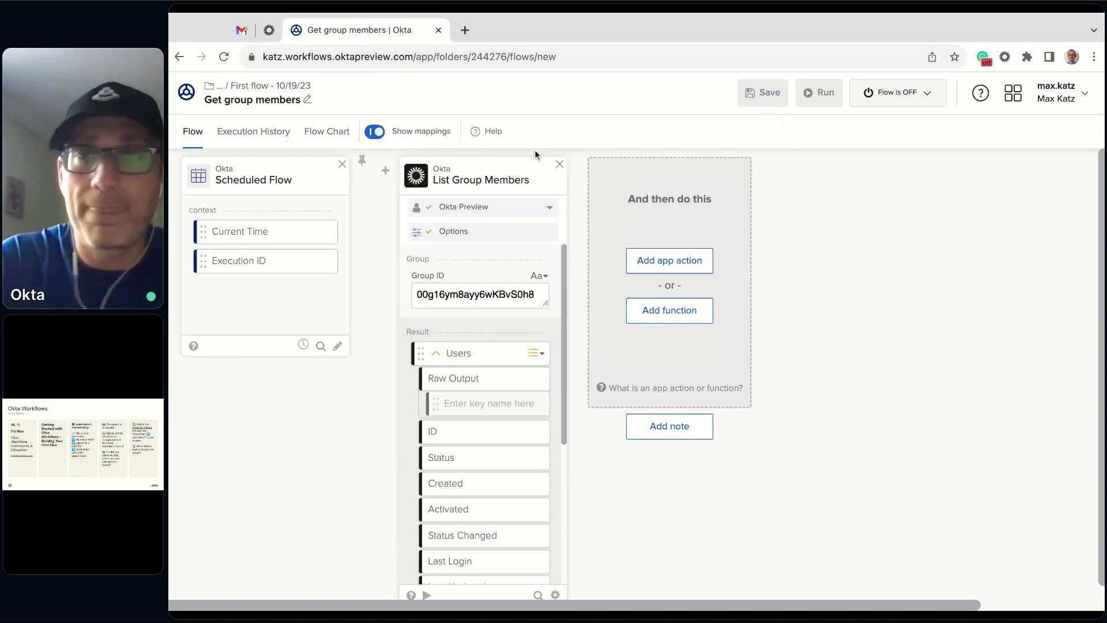
click(290, 91)
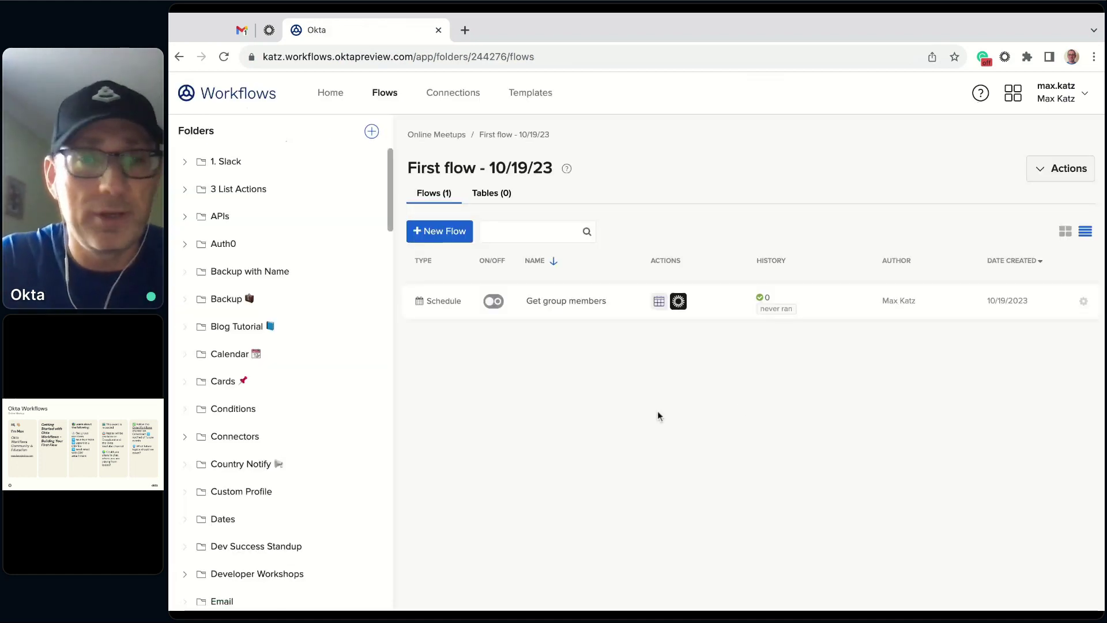
- Create a flow named 'Save user into table_Helper' with Save all data on, started by a Helper Flow event
click(442, 233)
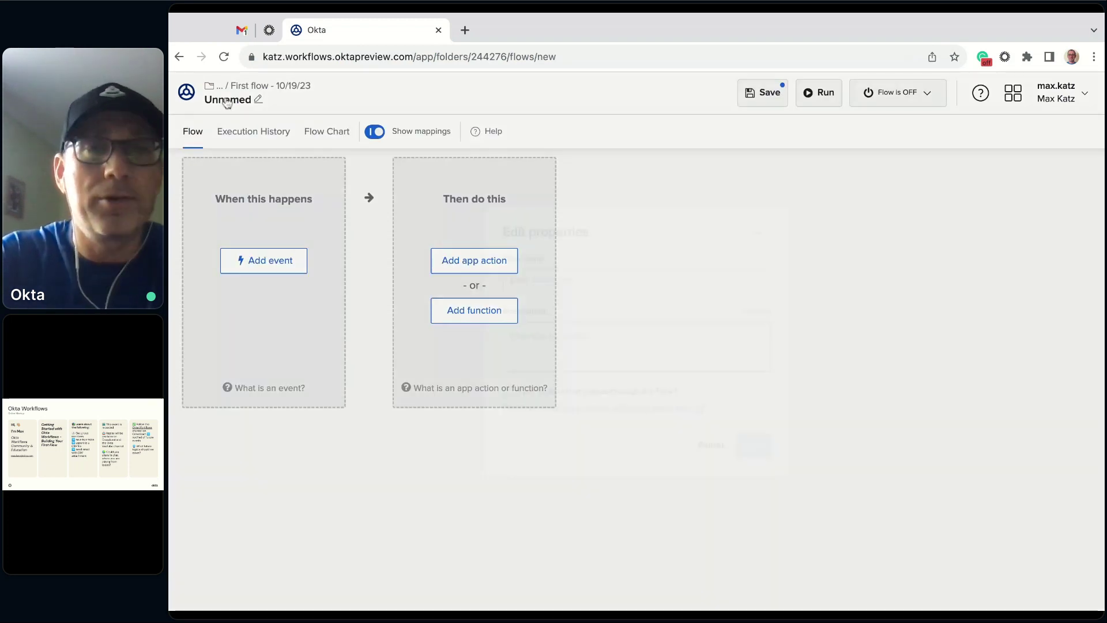
click(228, 102)
text(Sav)
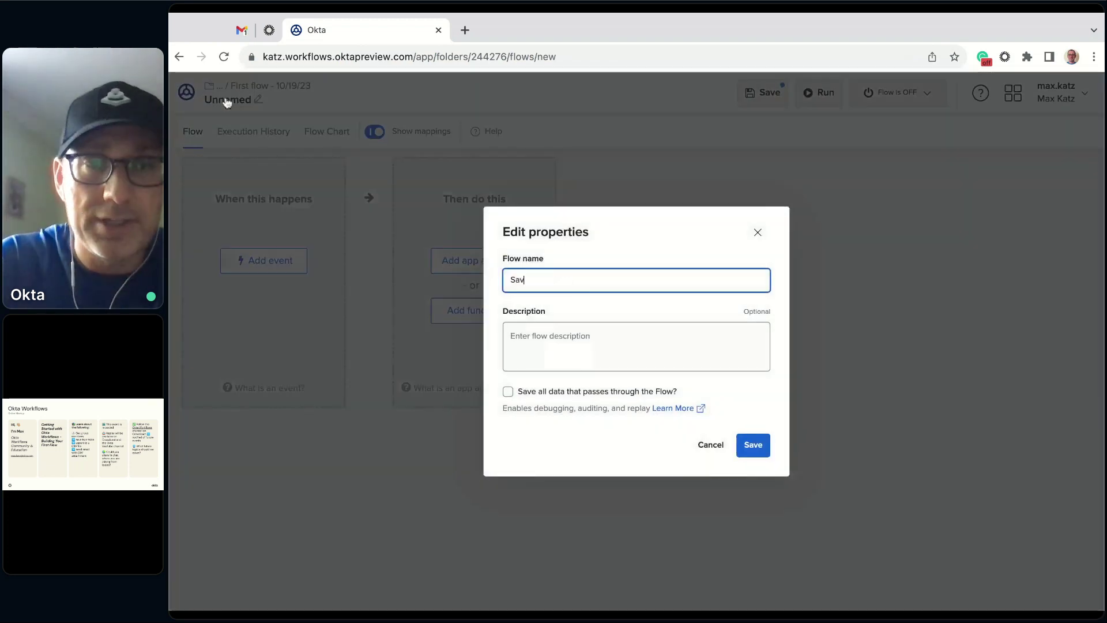
text(e user inot)
key(BackSpace)
text(to table_Helper)
click(507, 394)
click(760, 452)
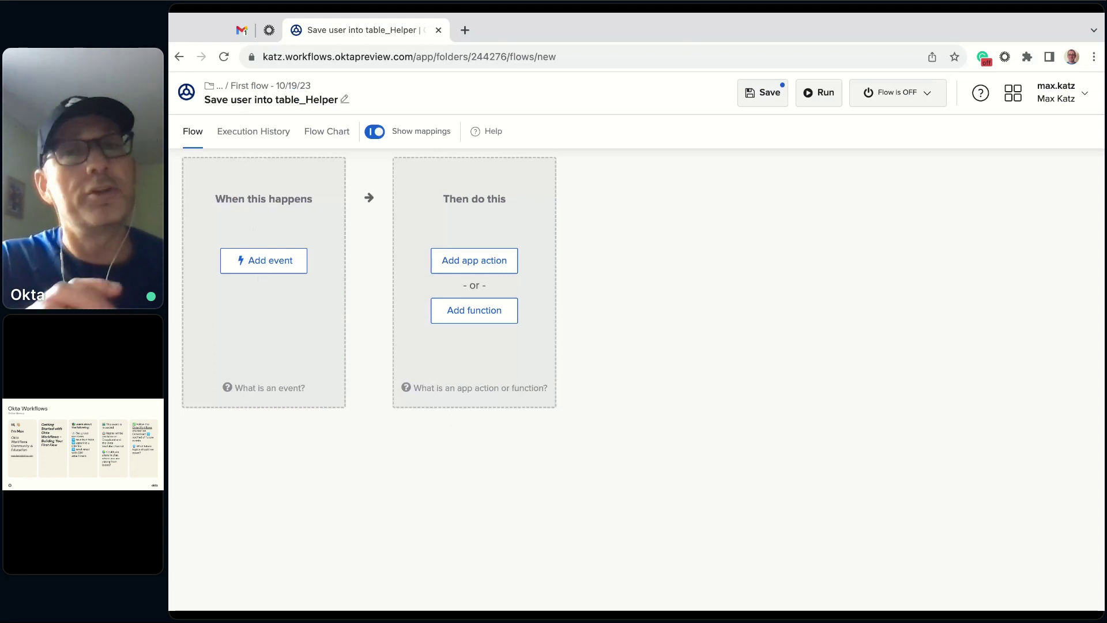
click(279, 271)
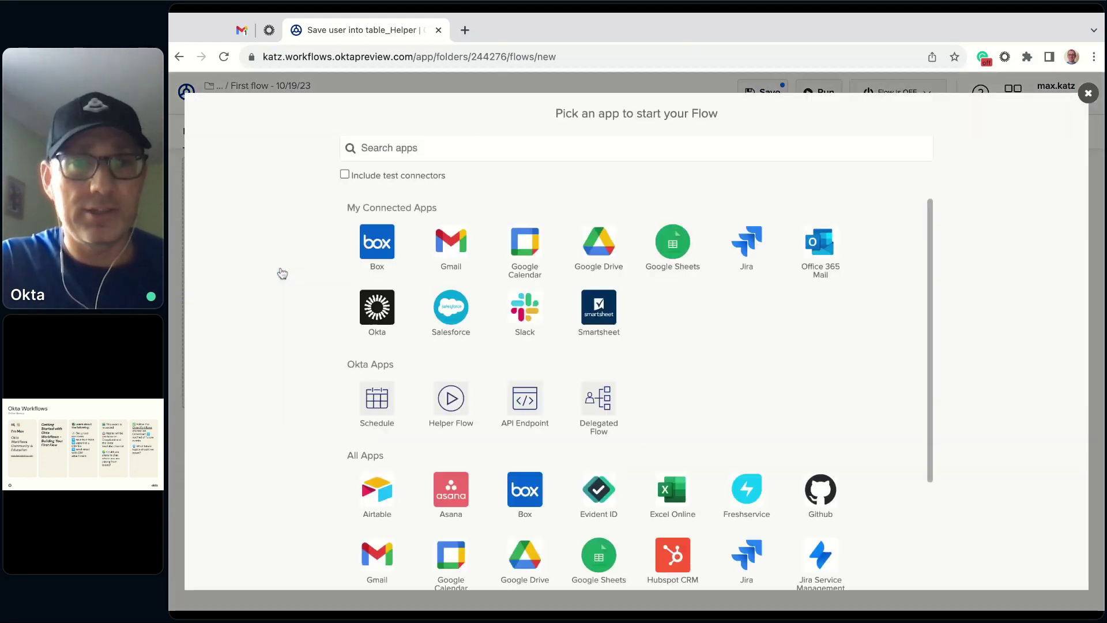
click(452, 399)
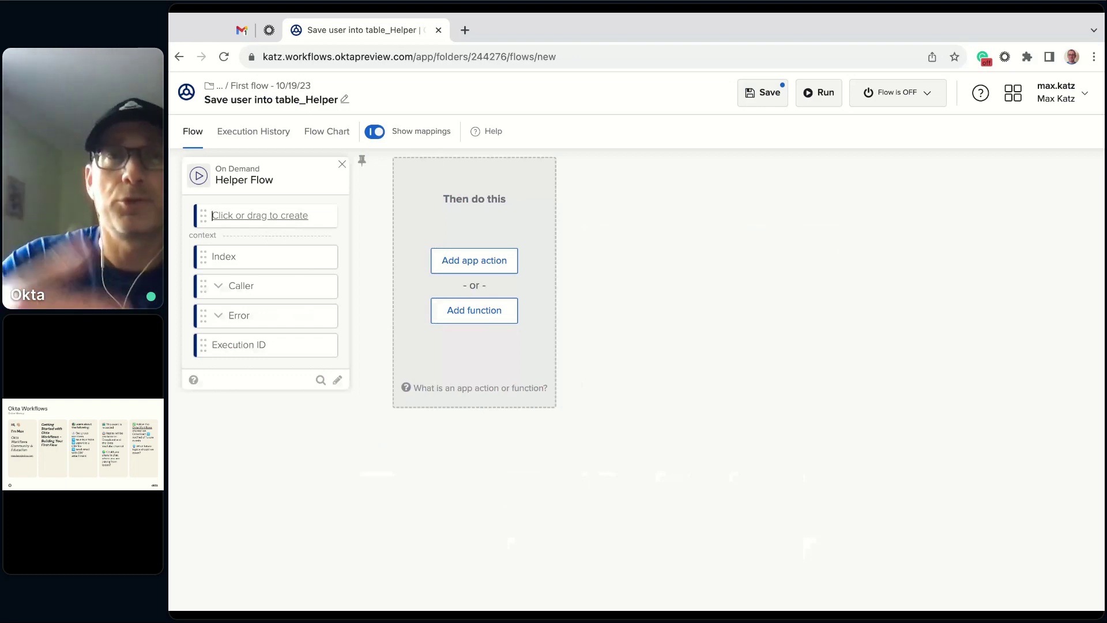
- Add an Object-type input named User to the Helper Flow event, save, and go back to the folder
text(User)
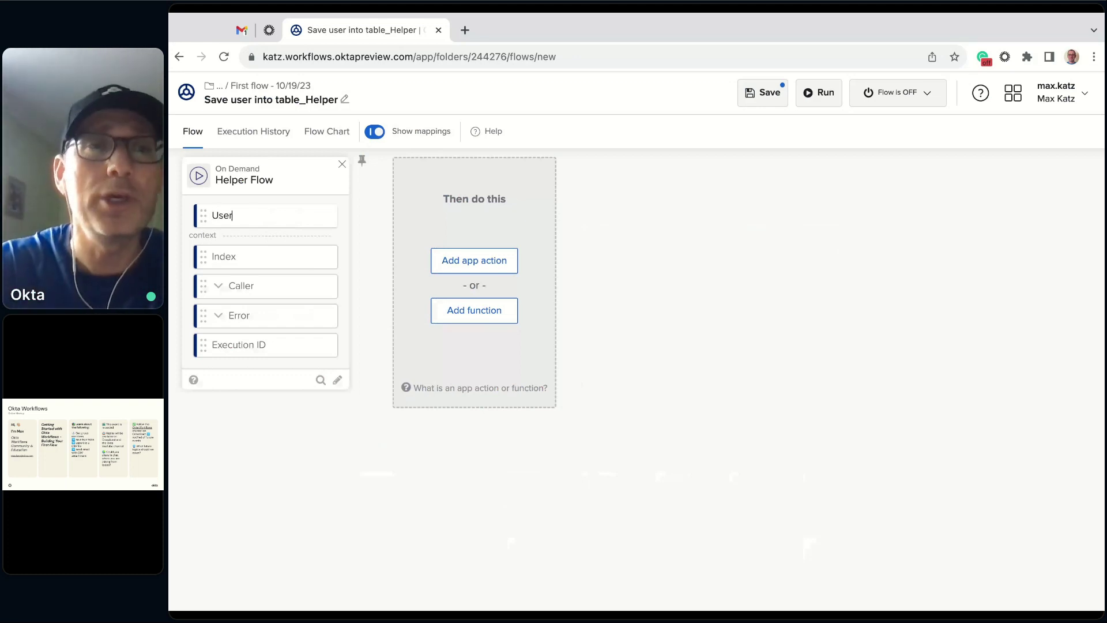
key(Return)
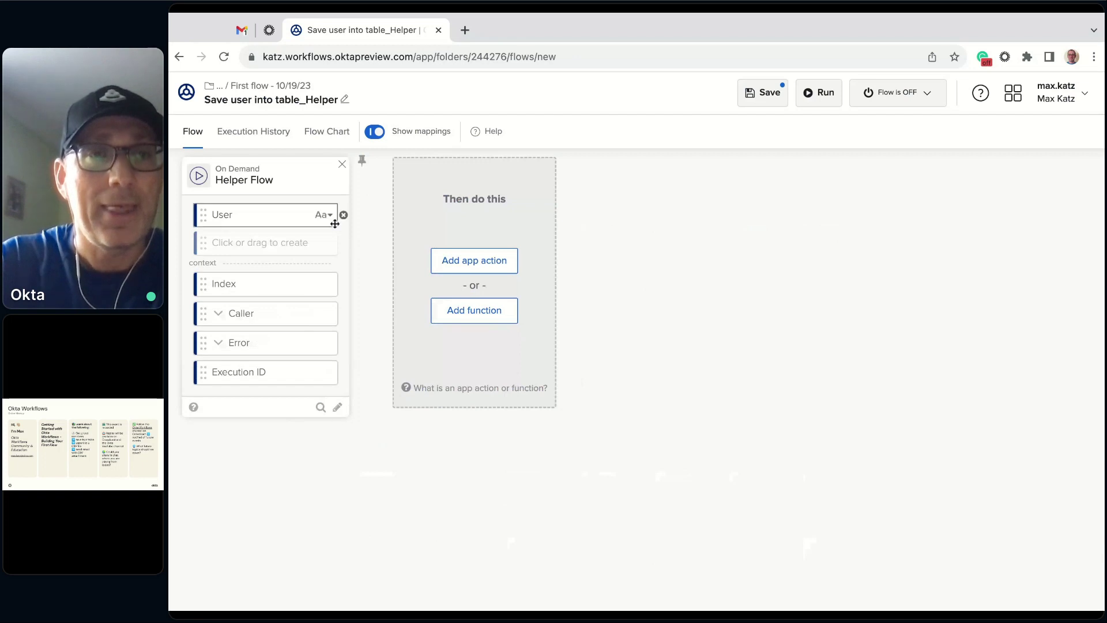
click(328, 216)
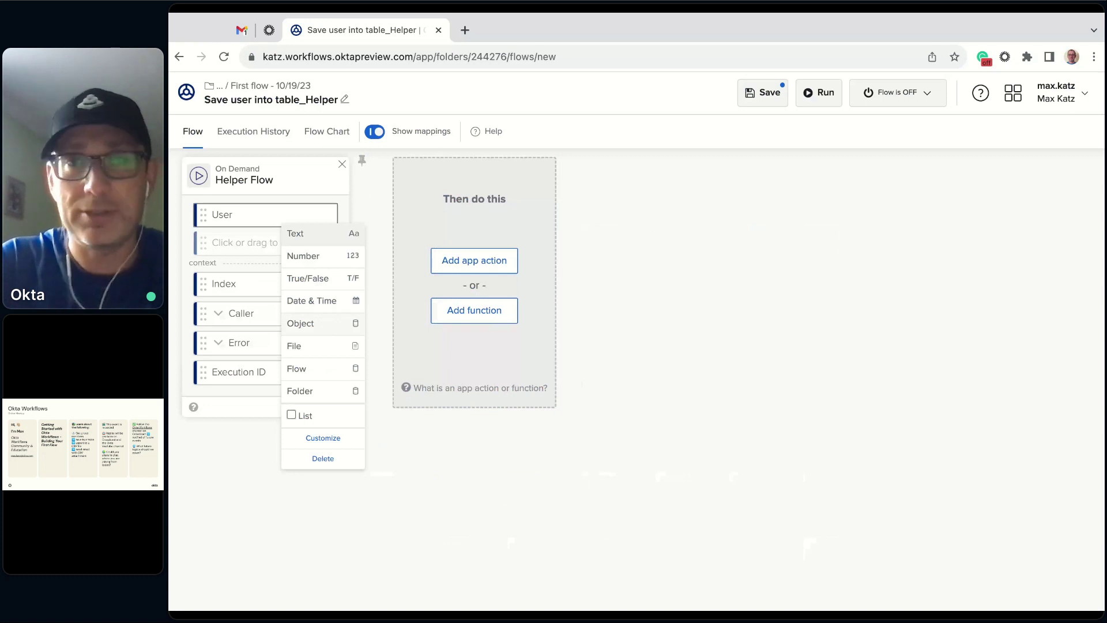
click(317, 207)
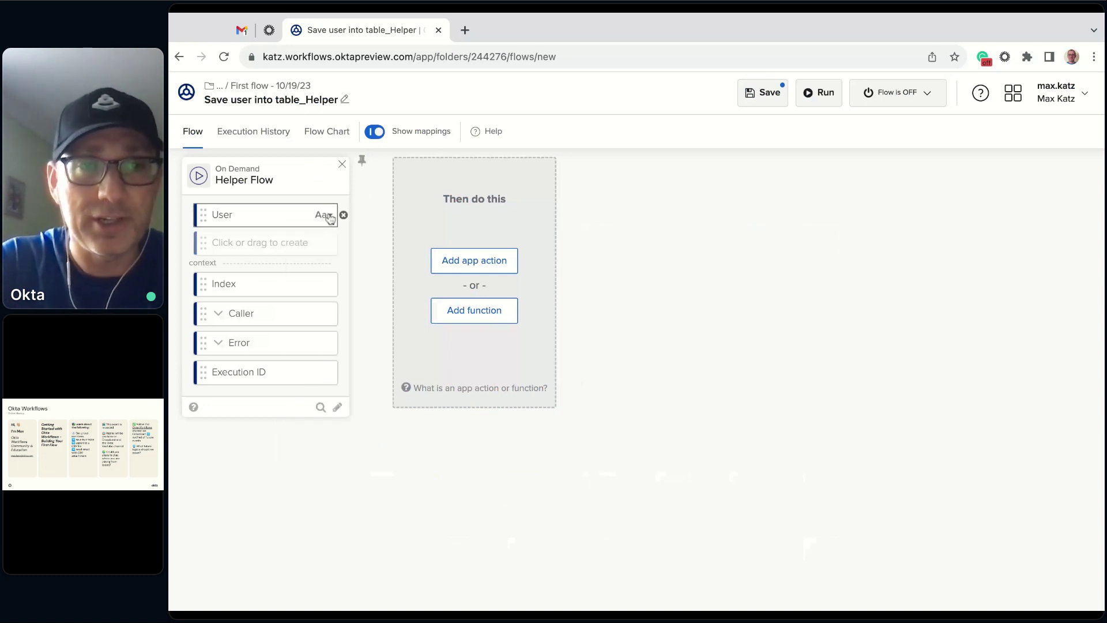
click(328, 216)
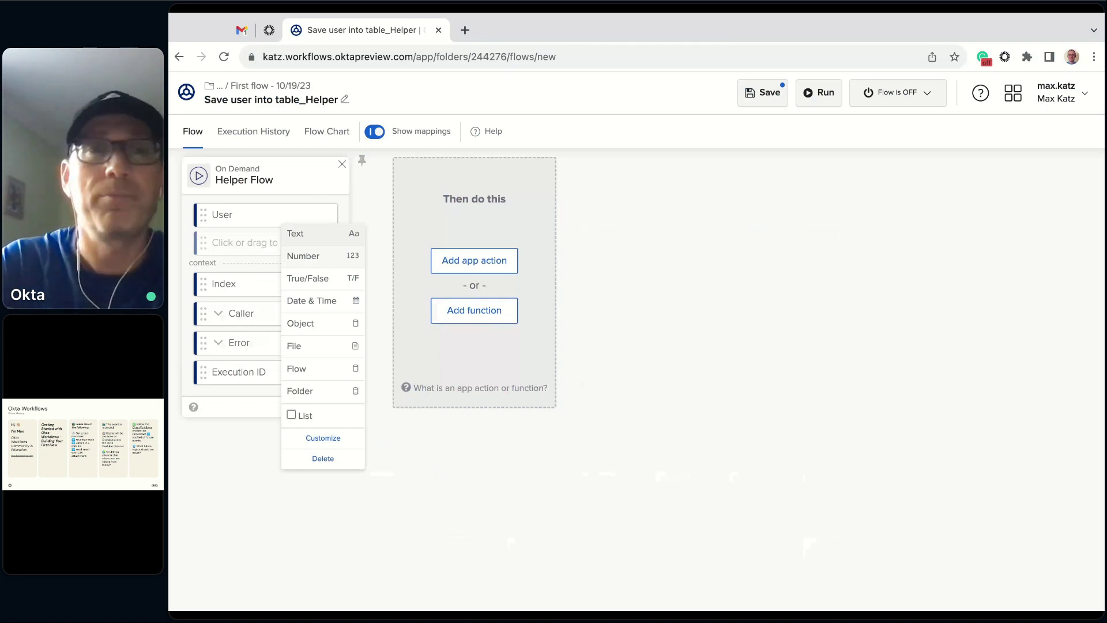
click(319, 327)
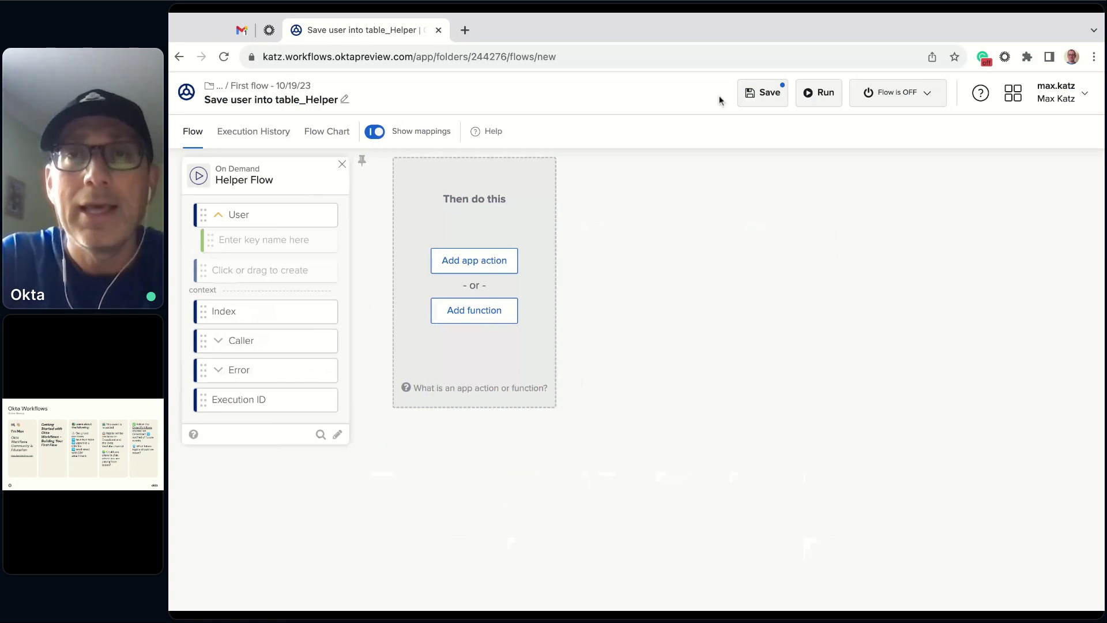
click(762, 94)
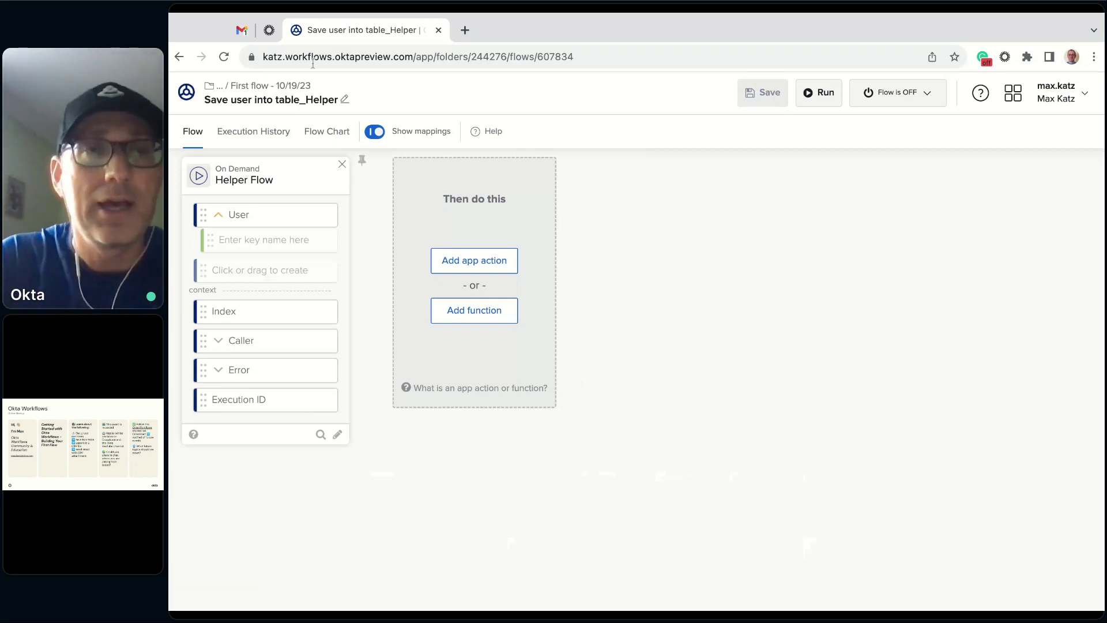
click(273, 86)
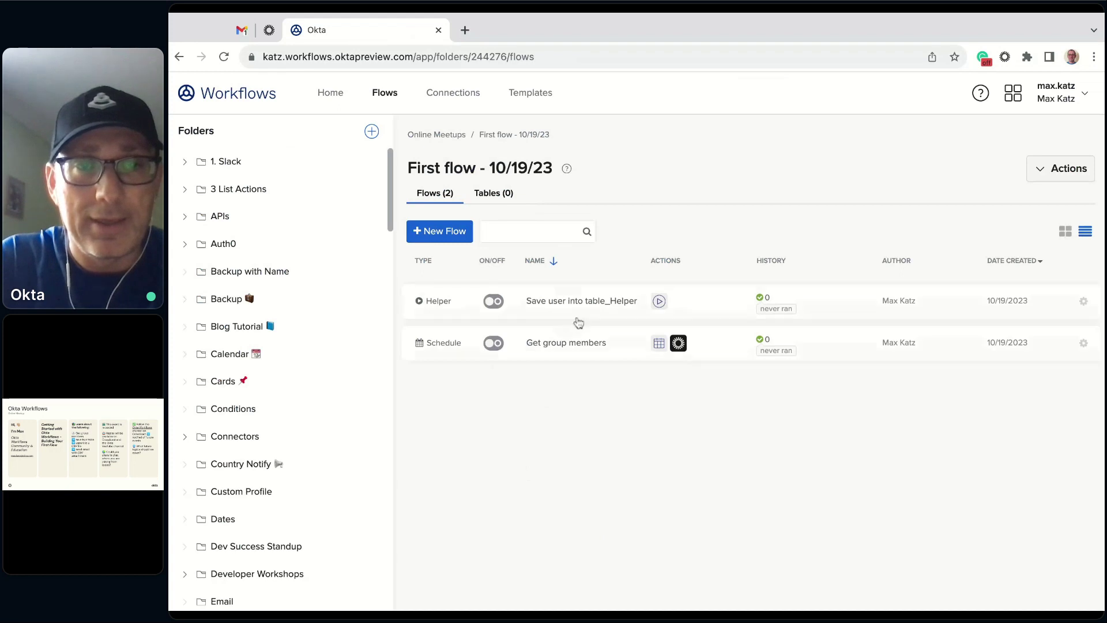
- In Get group members, insert a List For Each card after the List Group Members step
click(540, 345)
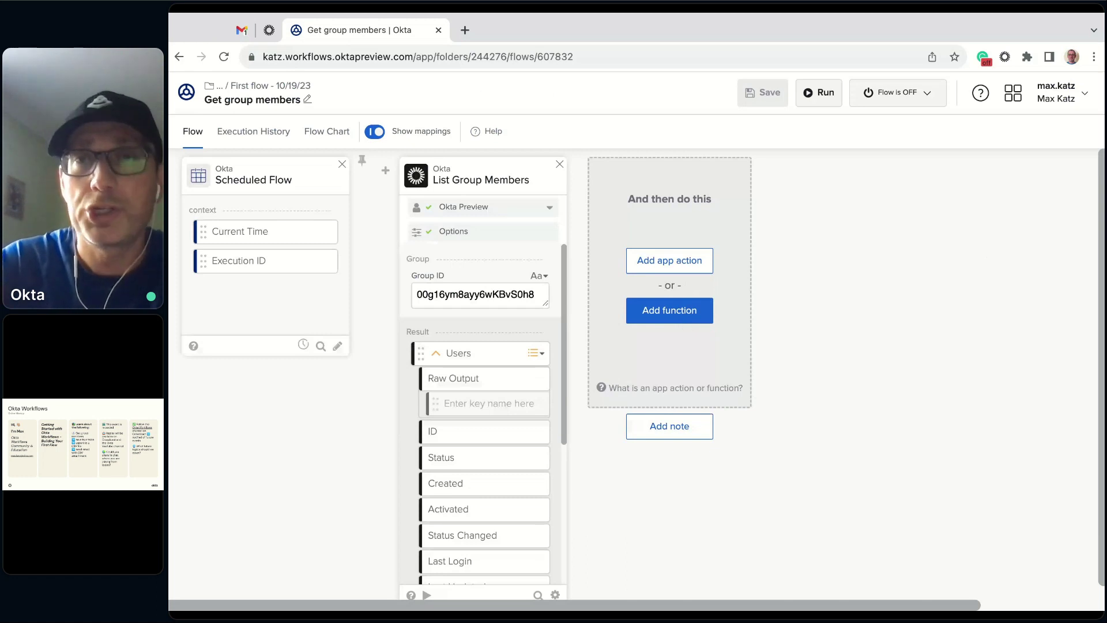
click(674, 319)
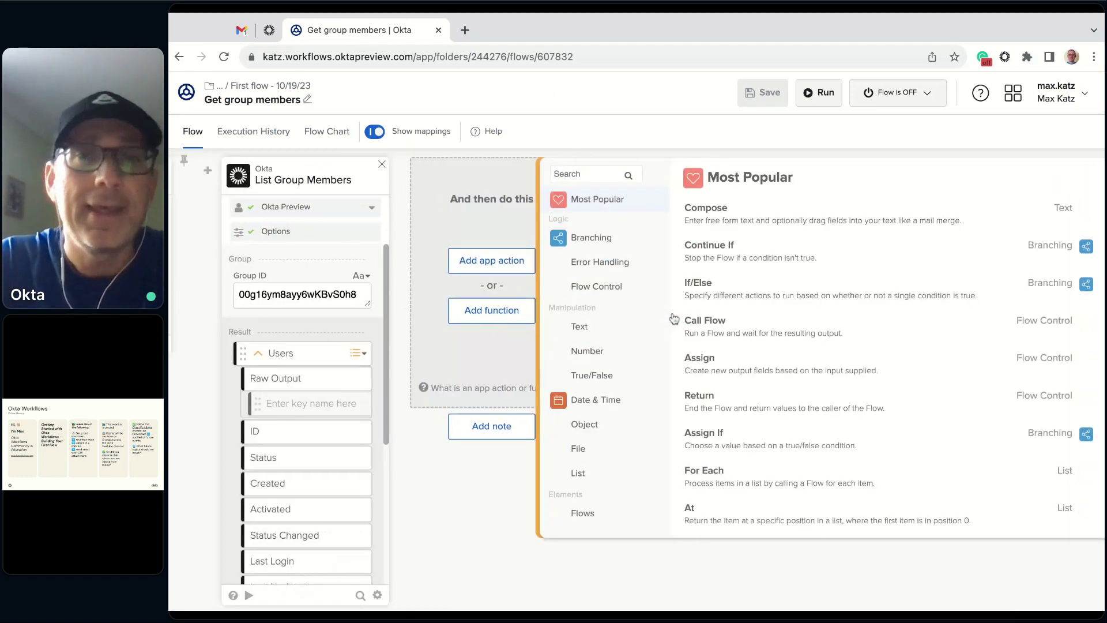
scroll(623, 265, down, 2)
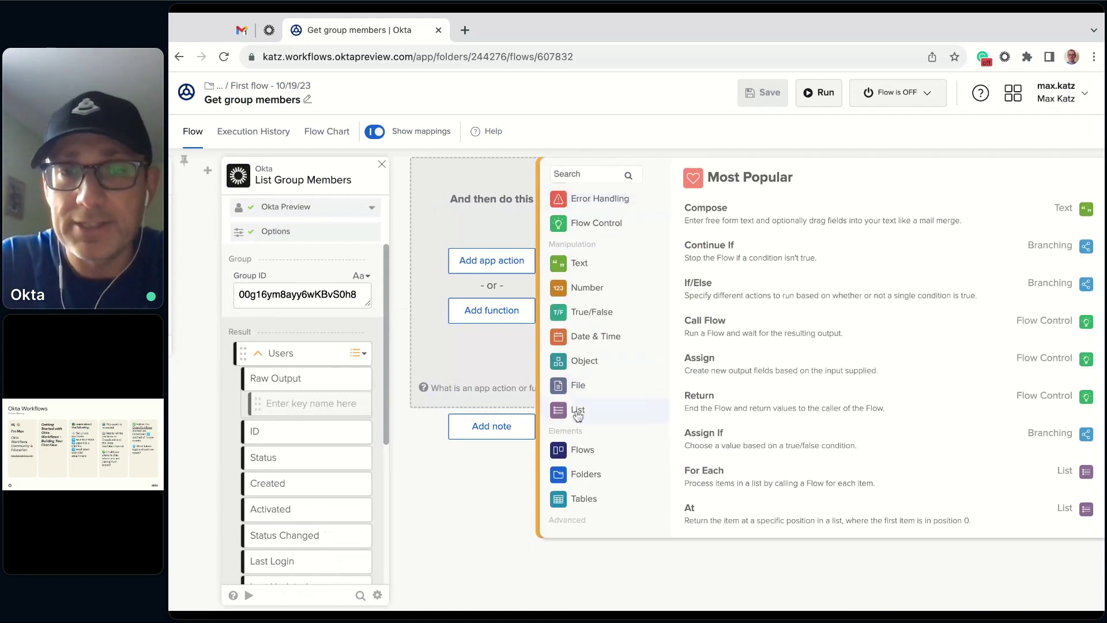
click(577, 411)
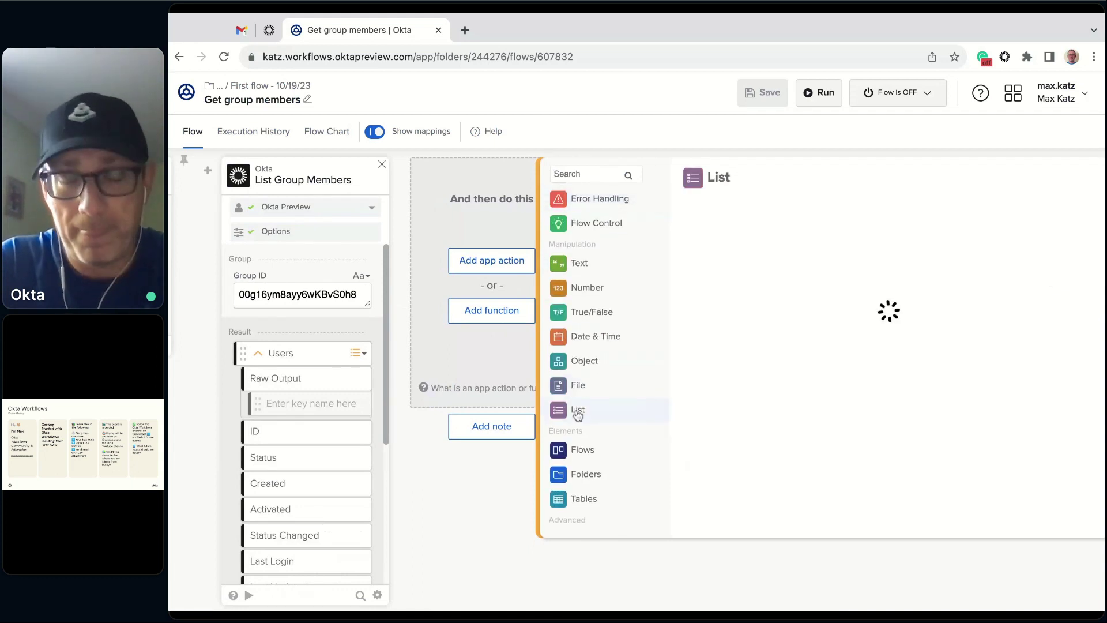
scroll(849, 331, down, 3)
scroll(849, 331, down, 3)
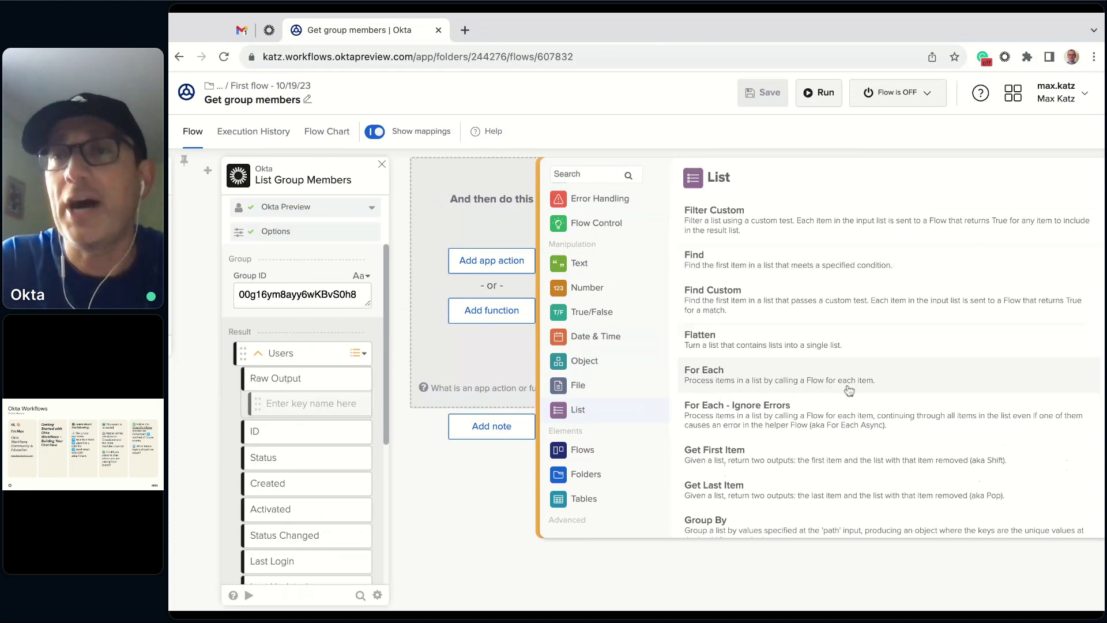
click(783, 383)
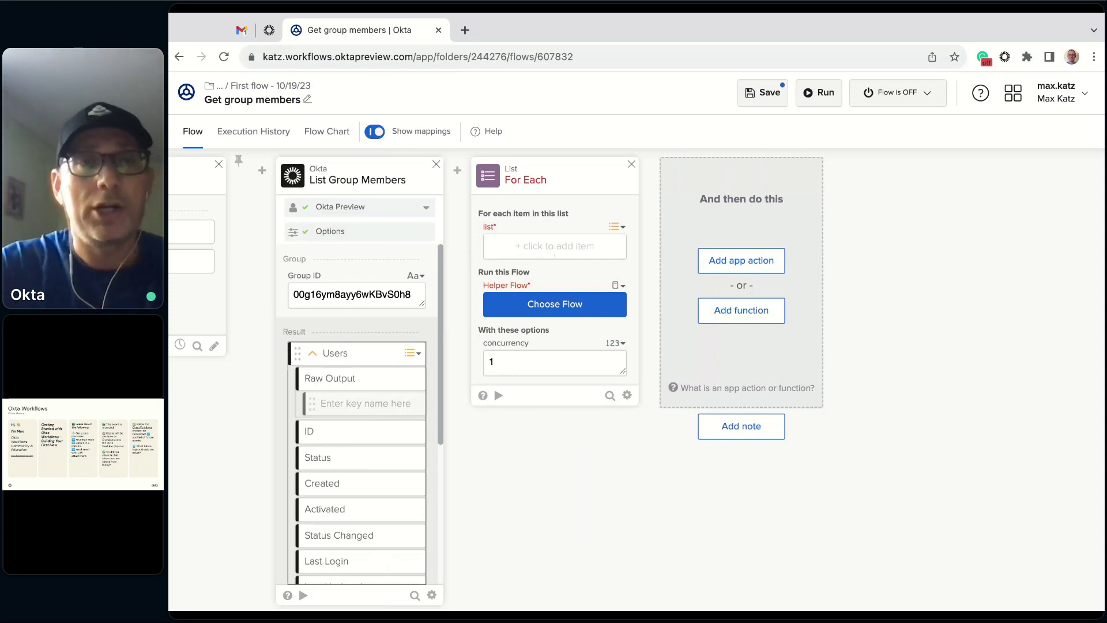
- Feed the Users list into For Each and choose Save user into table_Helper as its helper flow
mouse_move(357, 353)
mouse_down()
mouse_move(455, 289)
mouse_move(555, 248)
mouse_up()
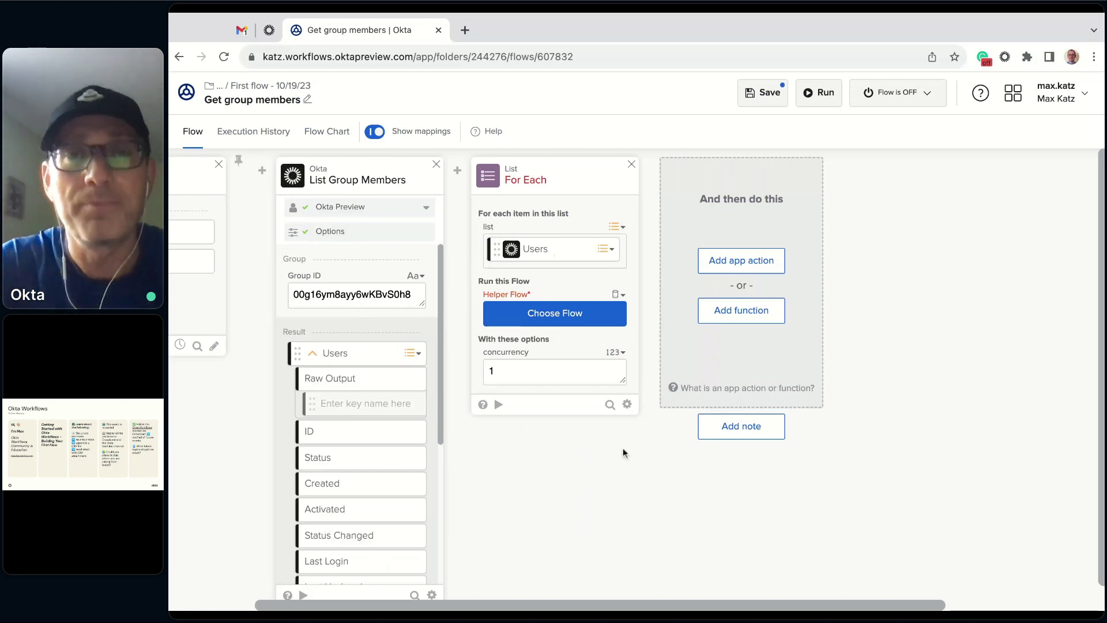
mouse_move(513, 242)
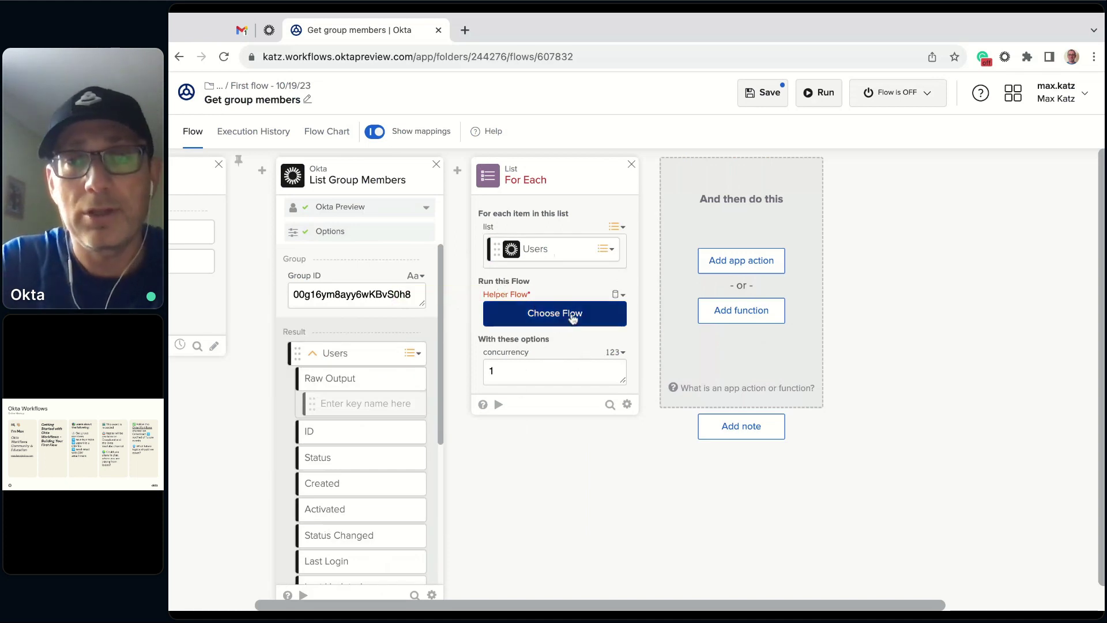
click(571, 316)
scroll(402, 298, down, 3)
scroll(398, 299, down, 15)
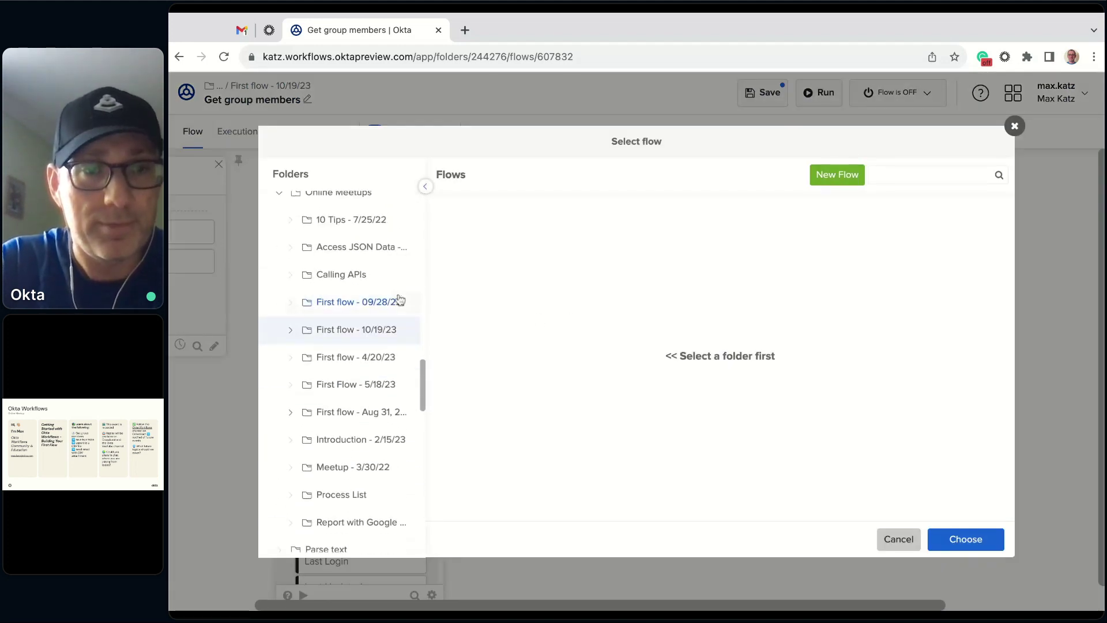
click(364, 330)
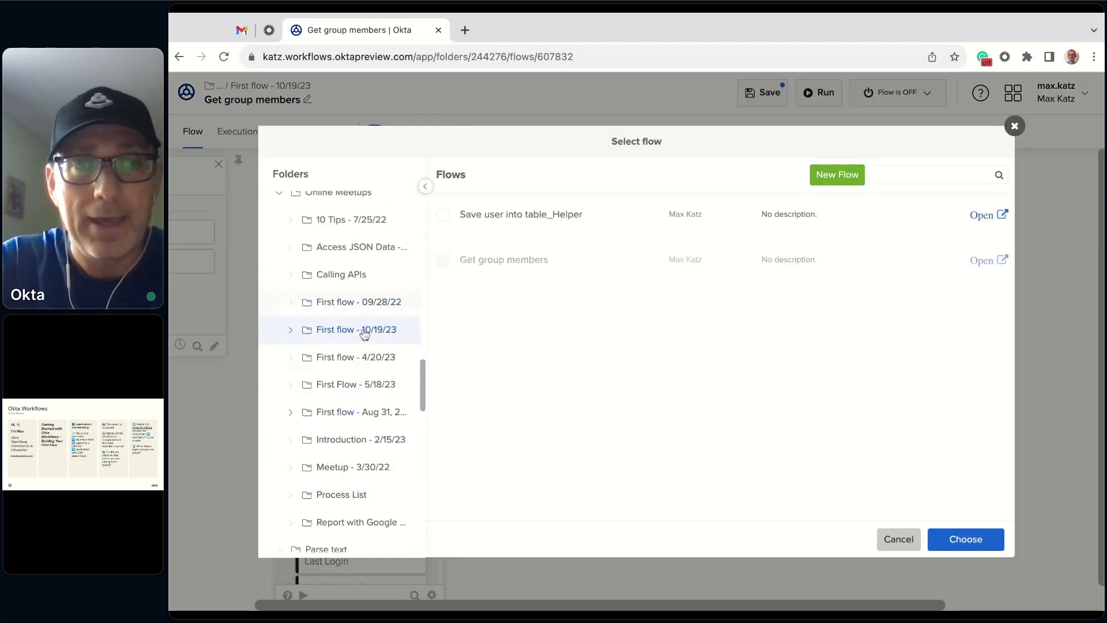
click(548, 216)
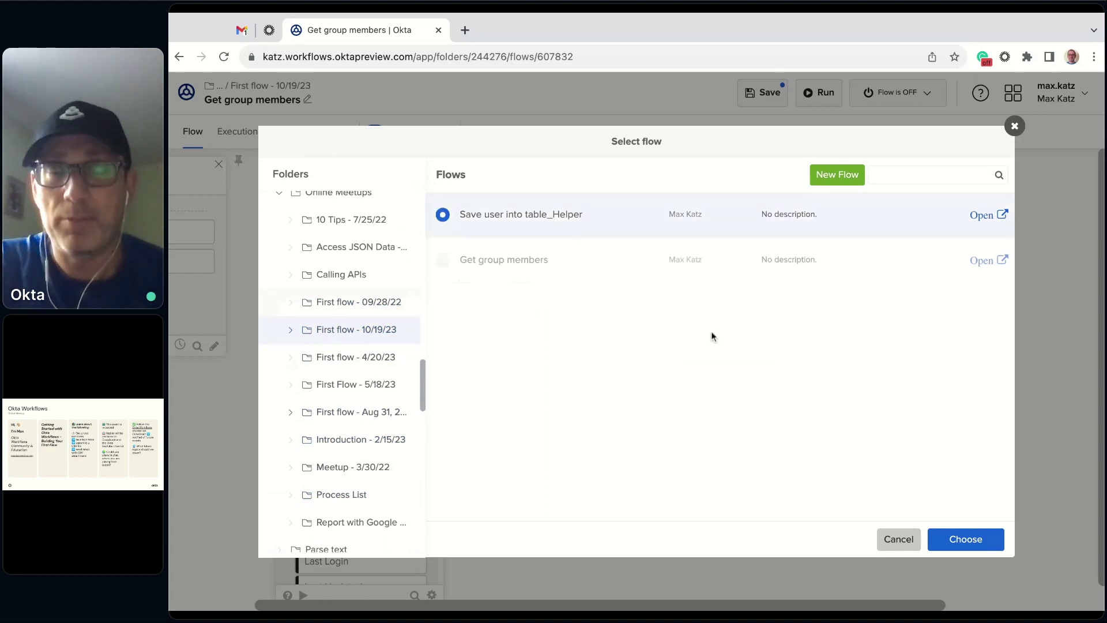
click(985, 546)
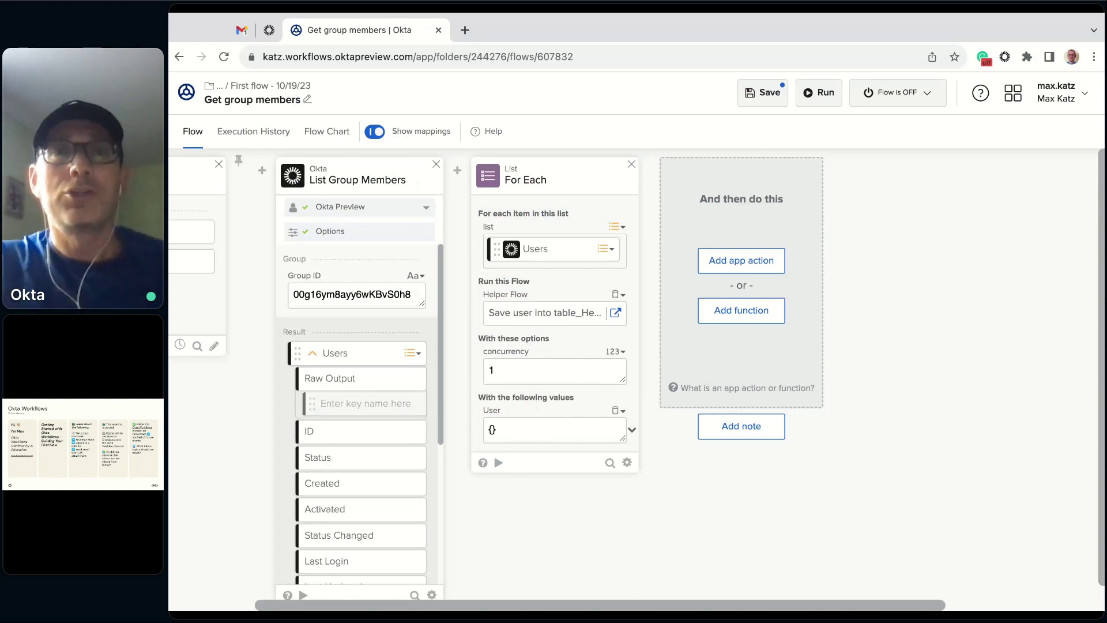
- Review the helper flow's User input in a new tab, then come back to Get group members
click(616, 313)
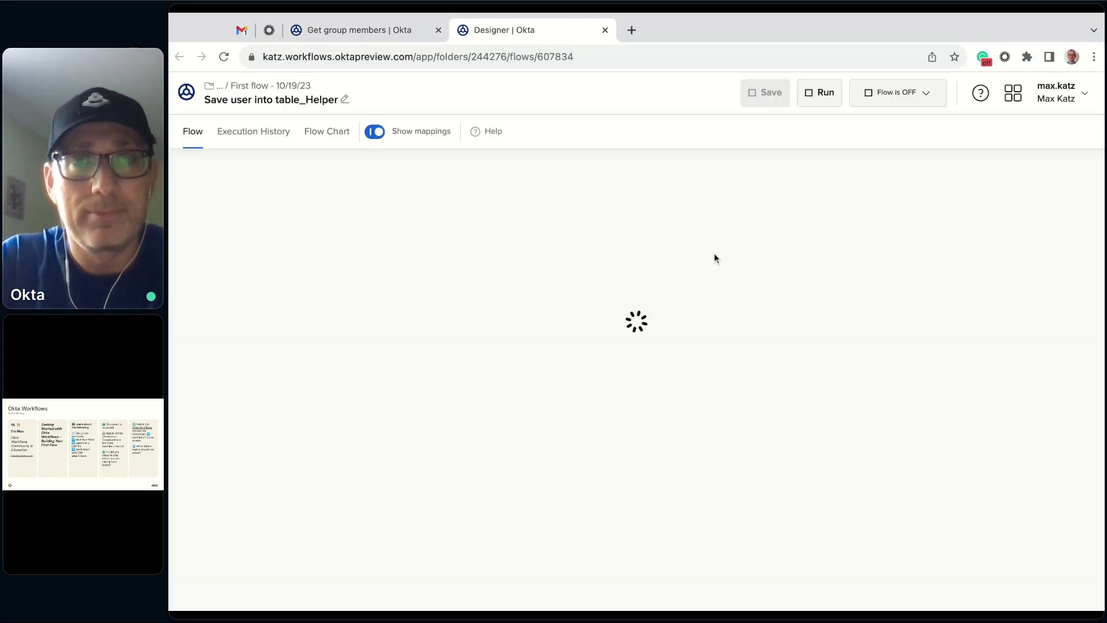
mouse_move(258, 219)
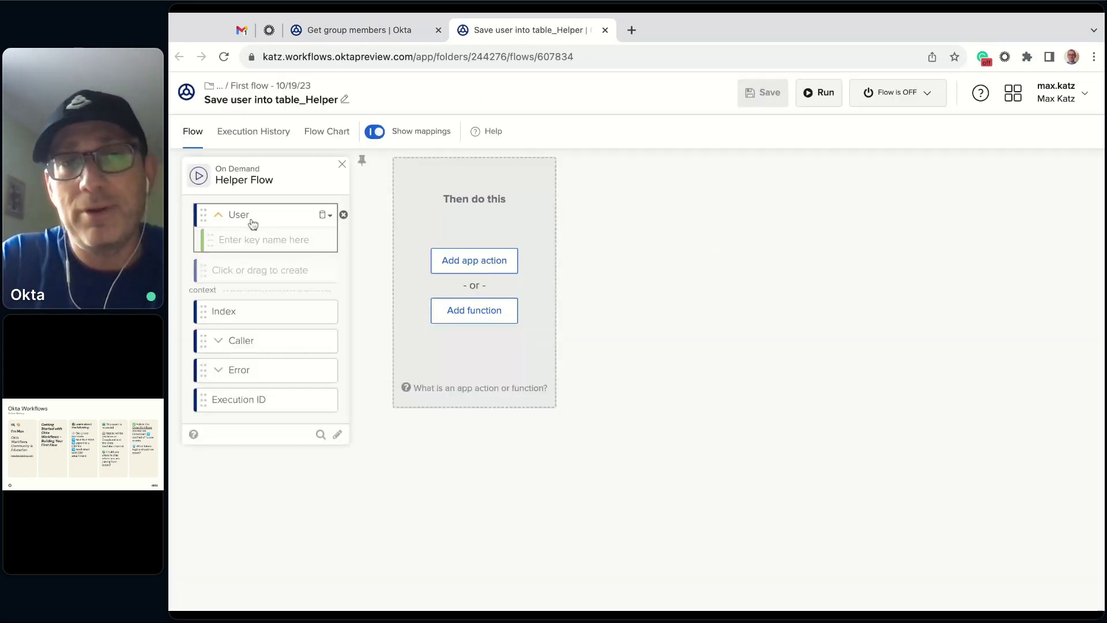
click(383, 31)
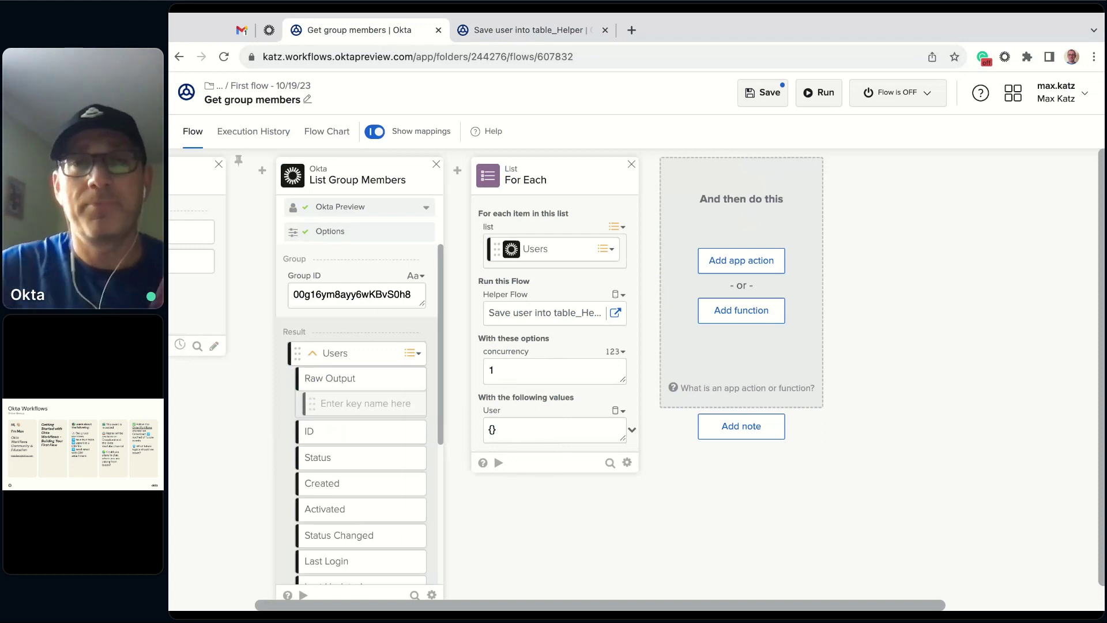
- Map the list Item into the For Each User input and save the flow
click(633, 432)
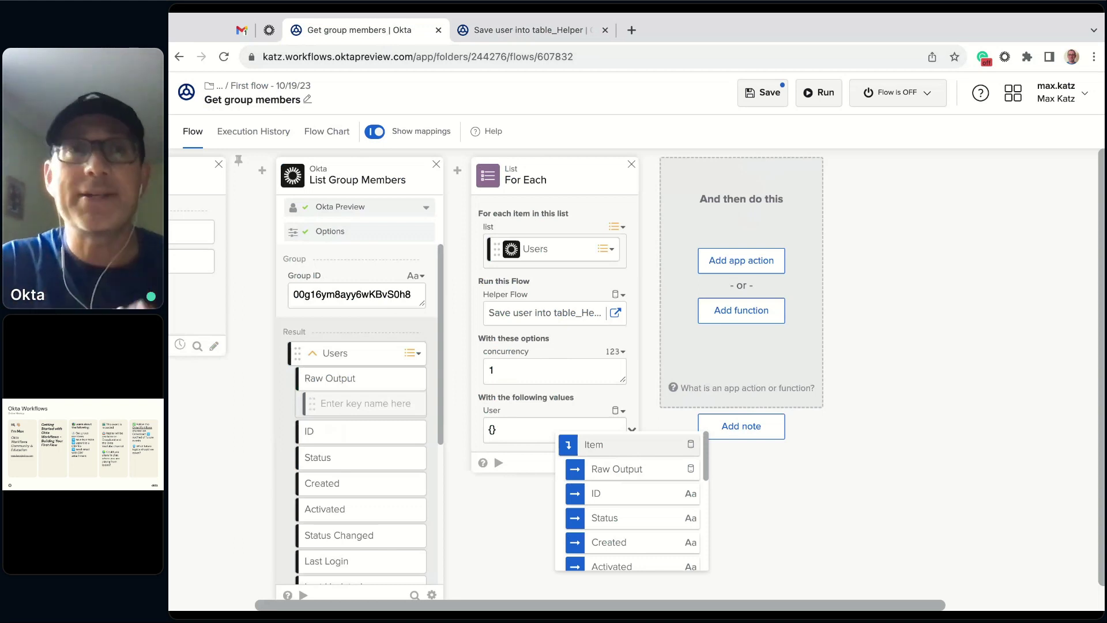
click(606, 444)
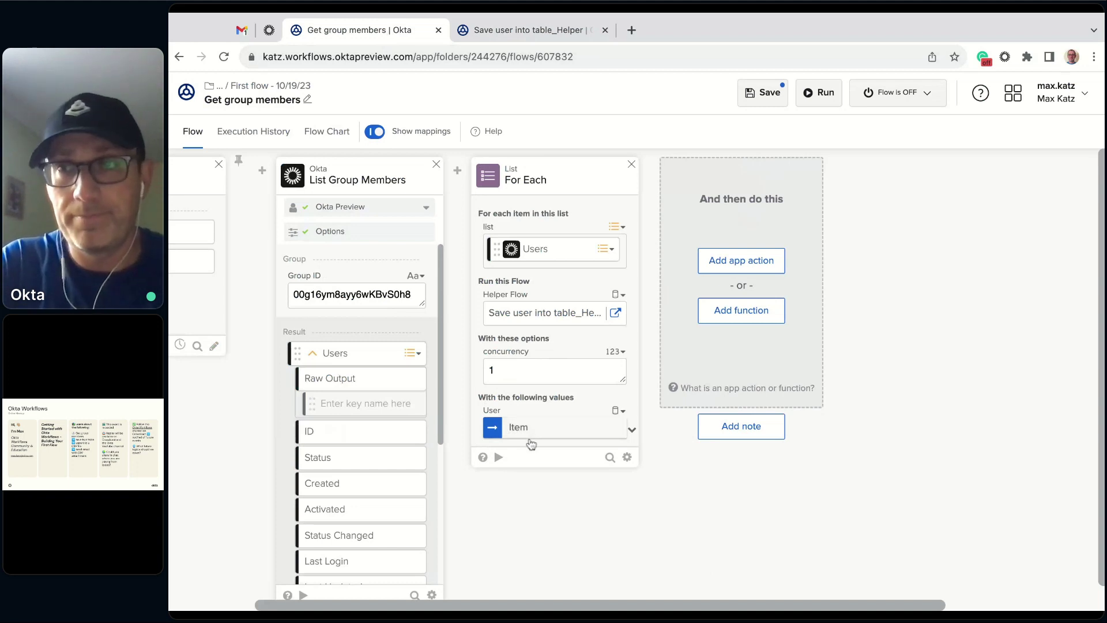
click(768, 93)
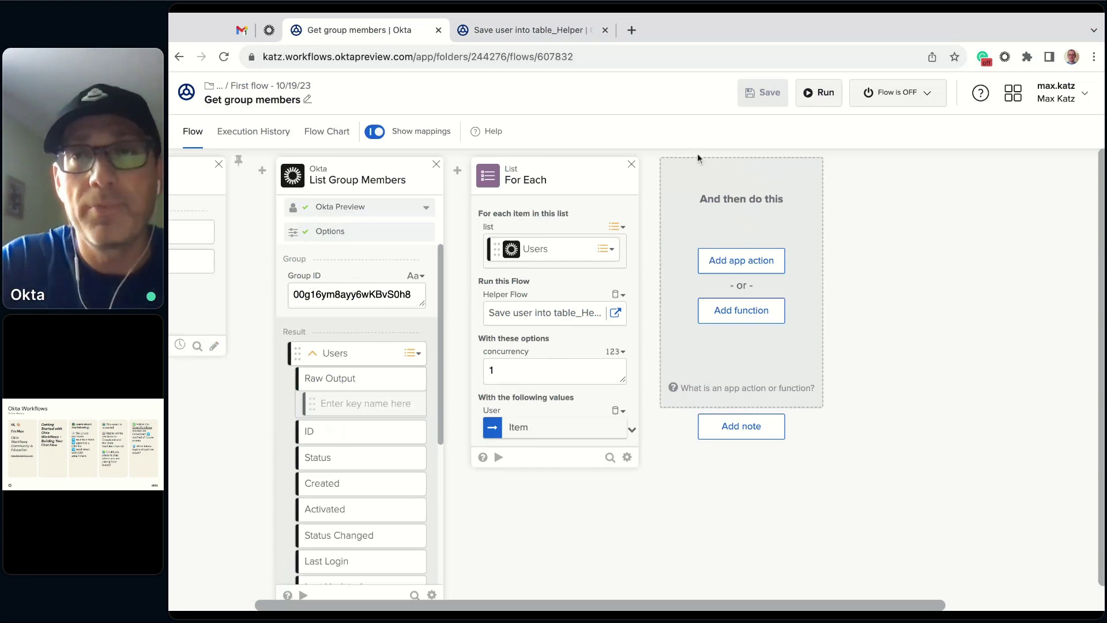
- Turn the Get group members flow on and scroll the canvas back to the Scheduled Flow card
click(928, 95)
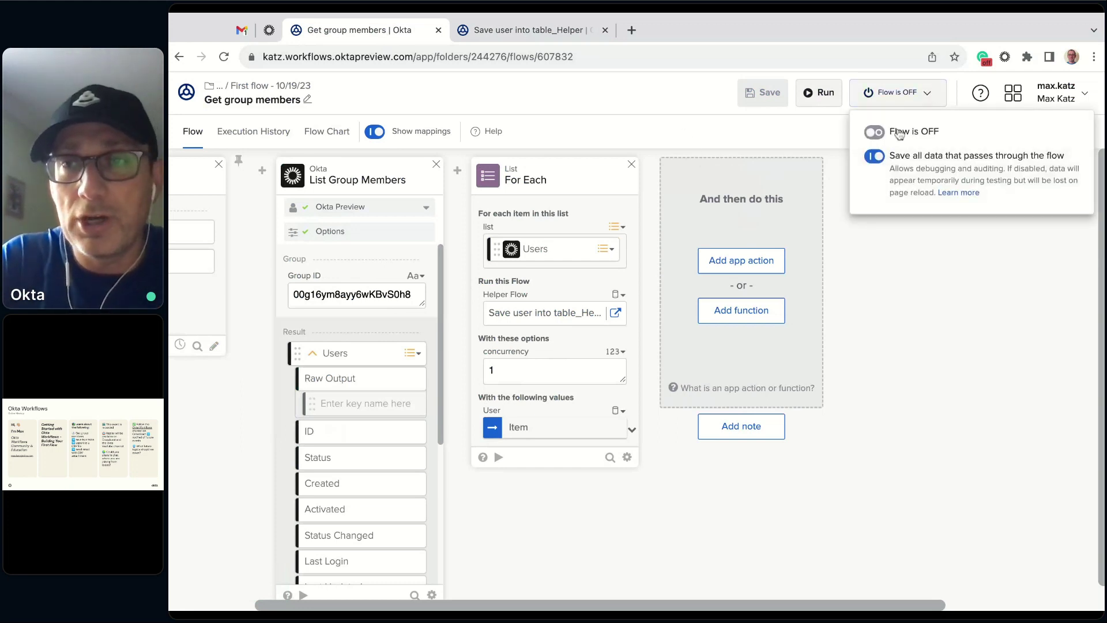
click(878, 134)
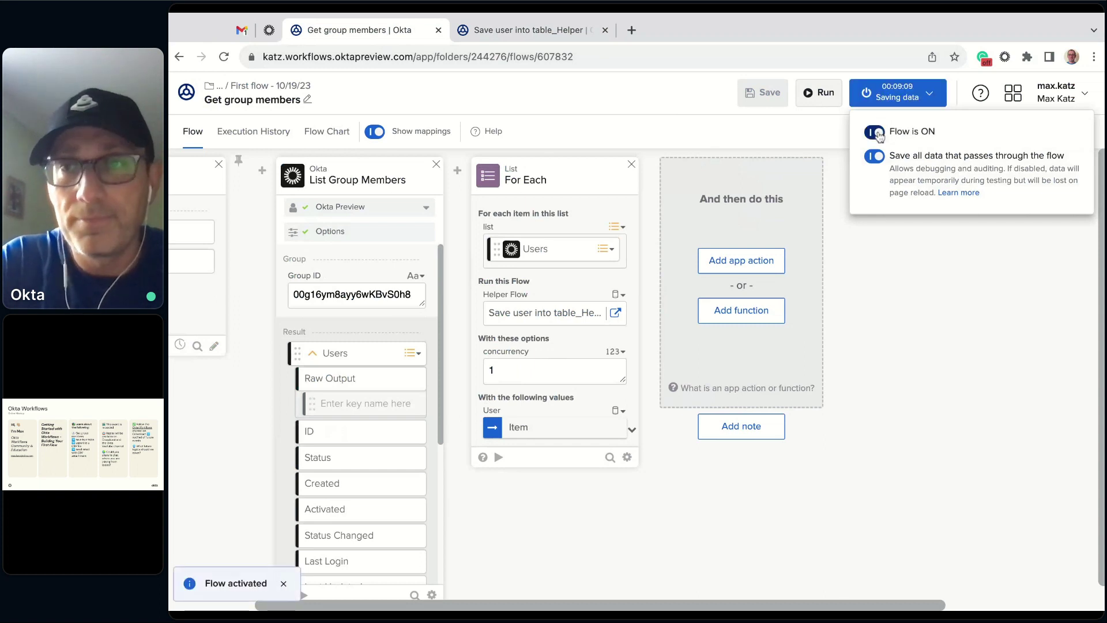
click(901, 98)
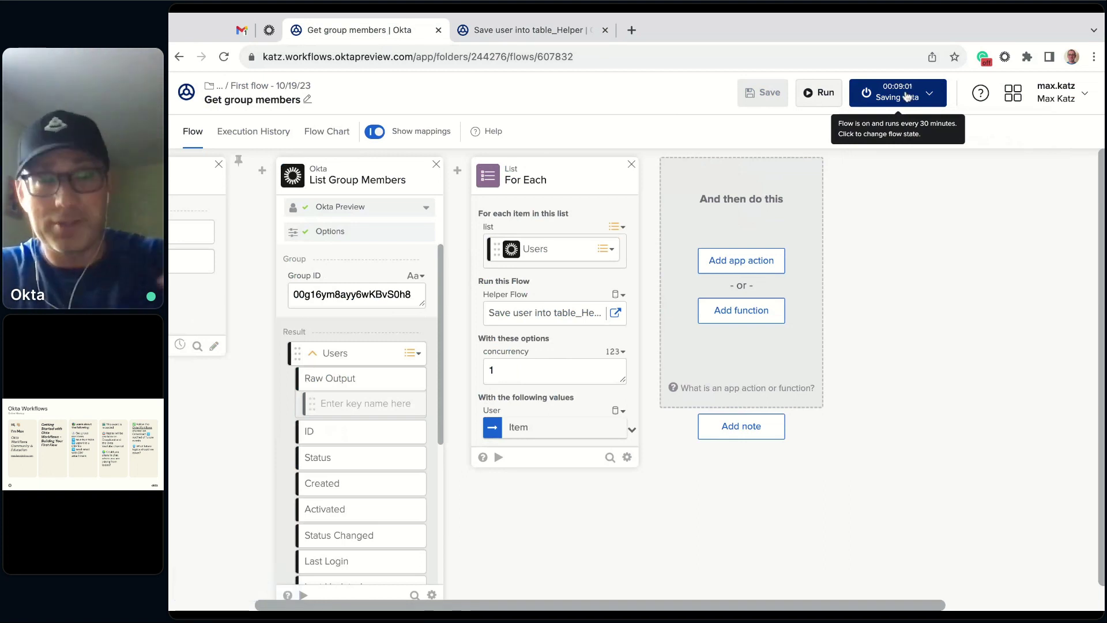
scroll(933, 255, left, 3)
scroll(933, 255, left, 2)
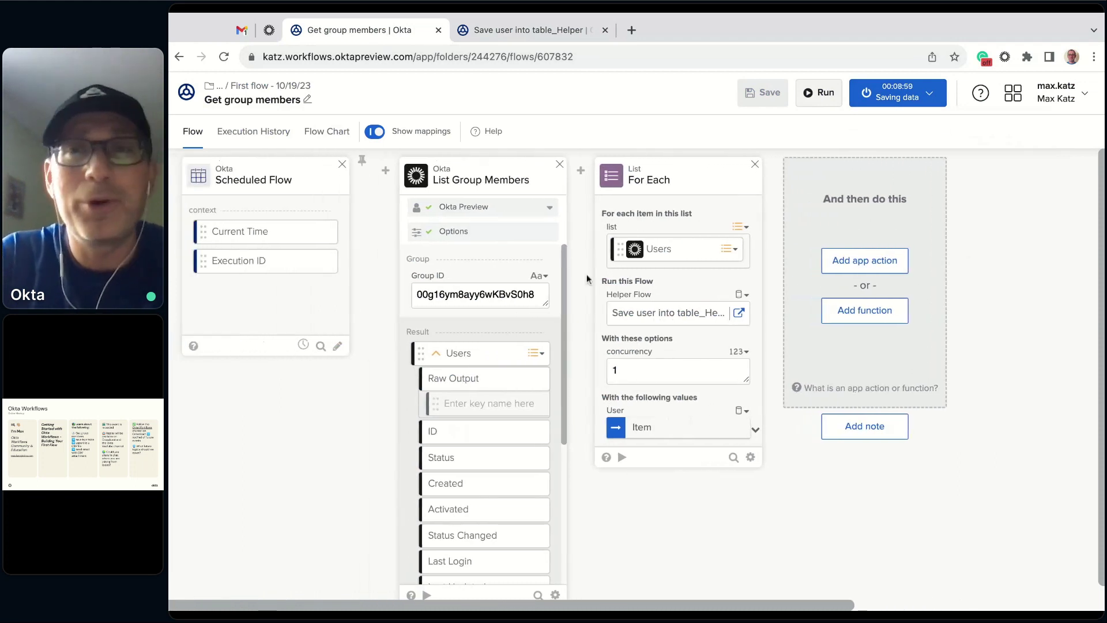
- Delete the Scheduled Flow event and bring up the flow's on/off settings
click(342, 166)
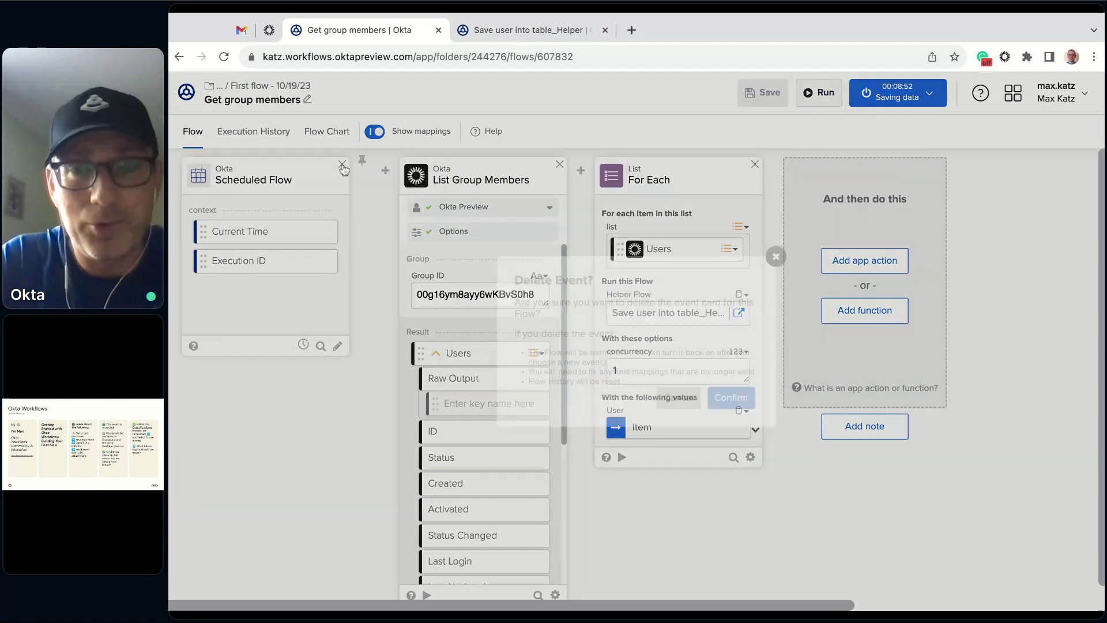
click(727, 404)
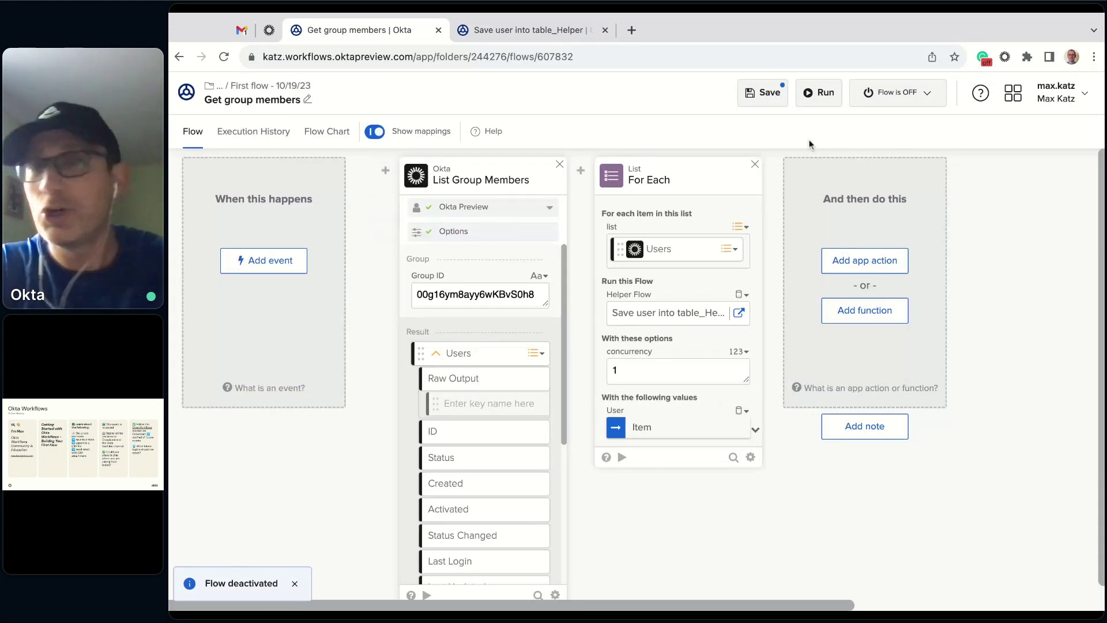
click(929, 94)
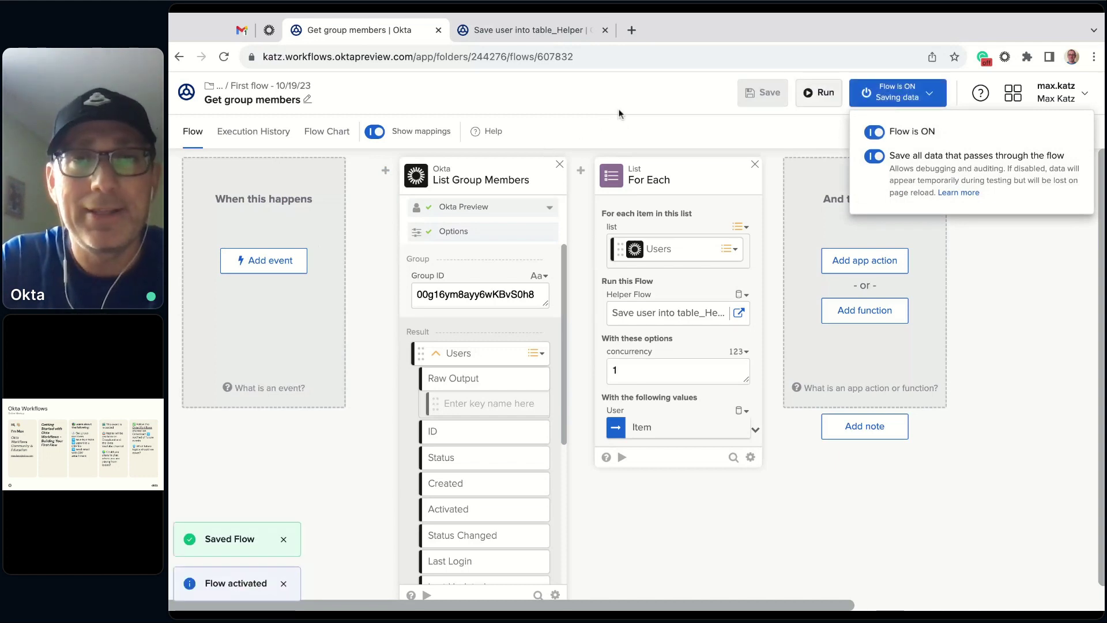
- Switch on the Save user into table_Helper flow in its tab, then return to Get group members
click(577, 33)
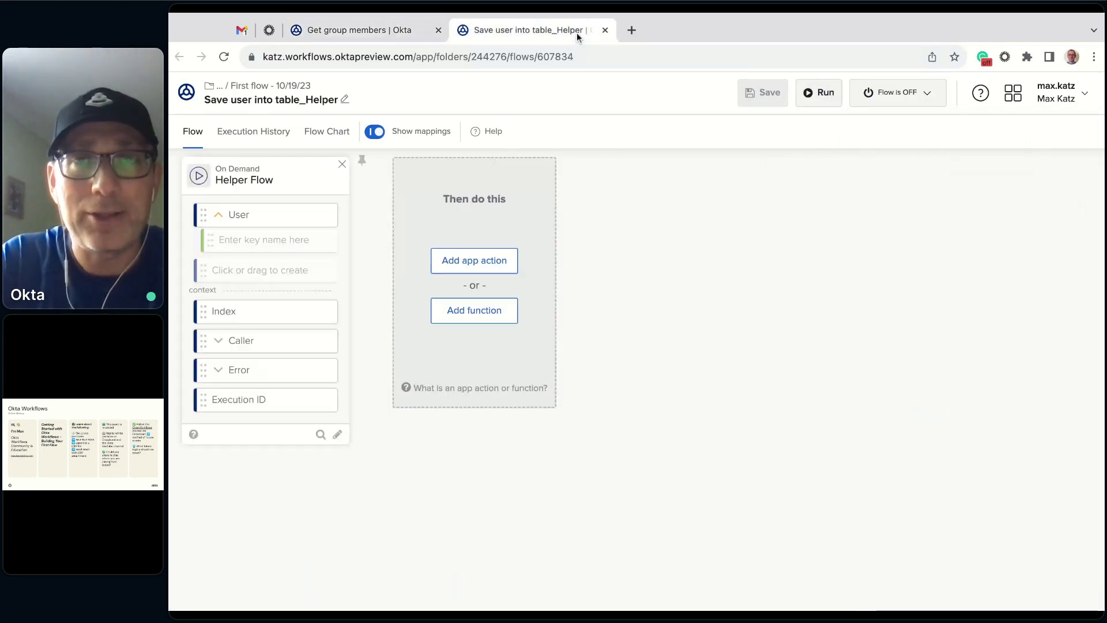
click(919, 95)
click(886, 135)
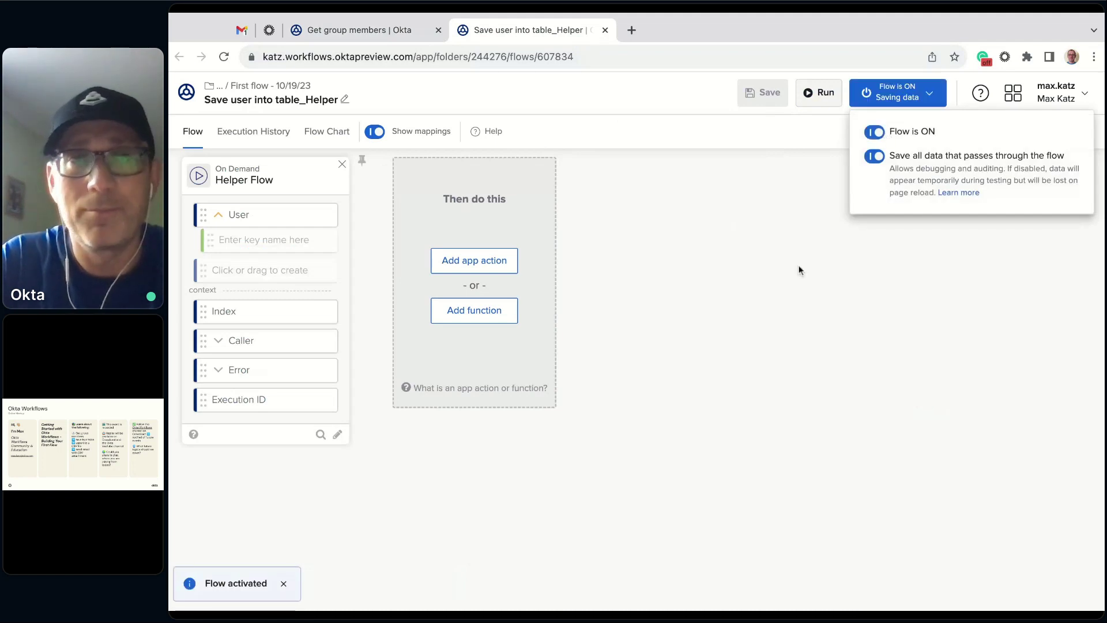
click(387, 31)
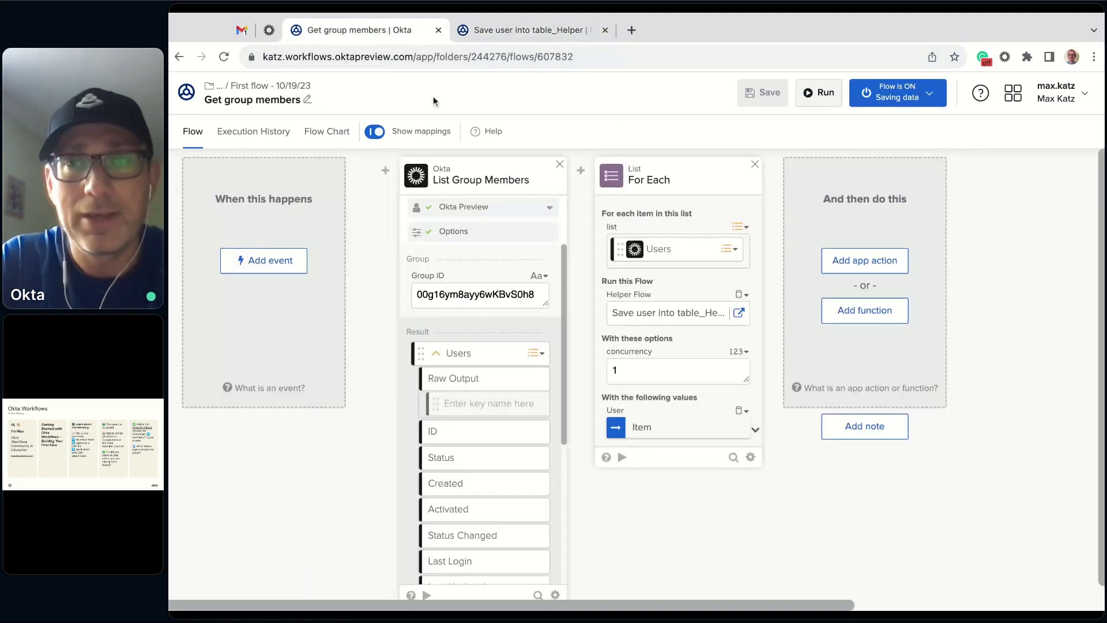
- Run Get group members once and review the helper flow's Success runs in Execution History
click(828, 104)
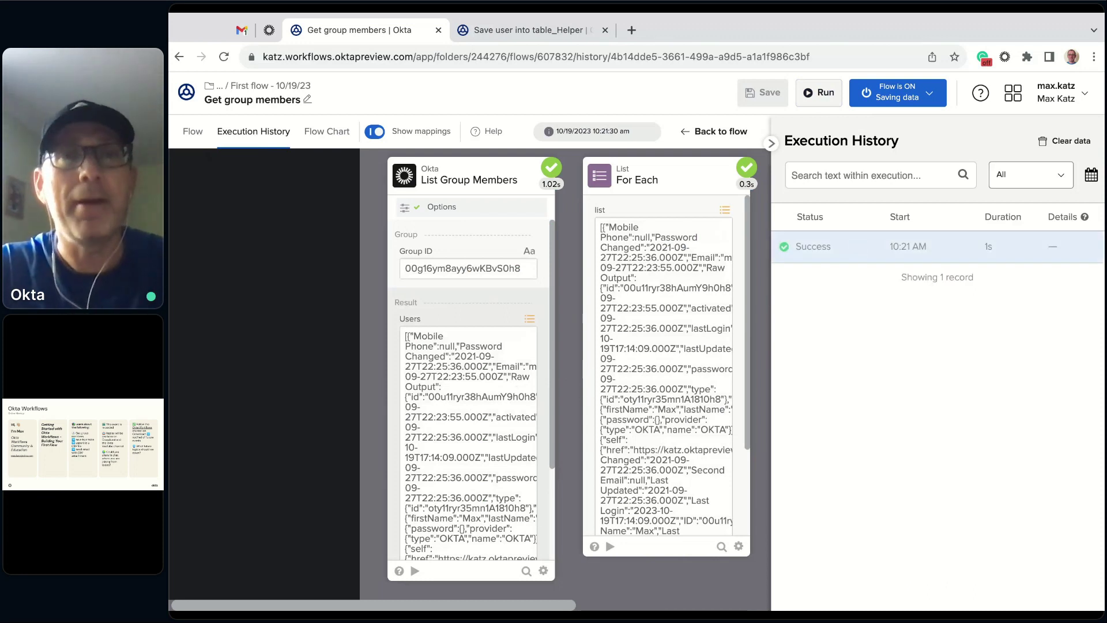
click(531, 28)
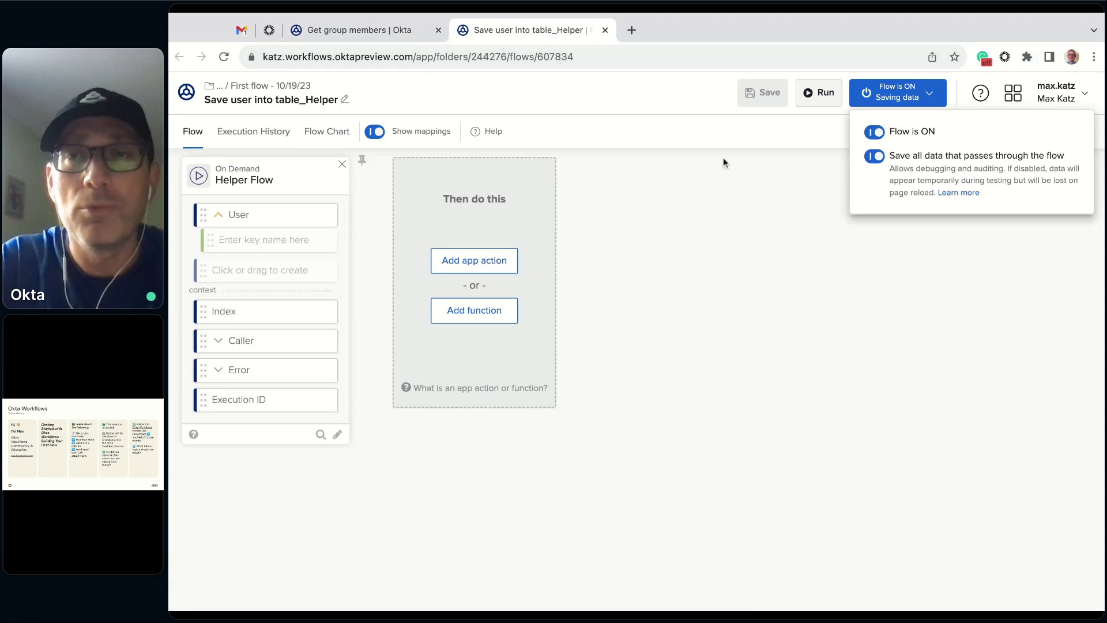
click(261, 130)
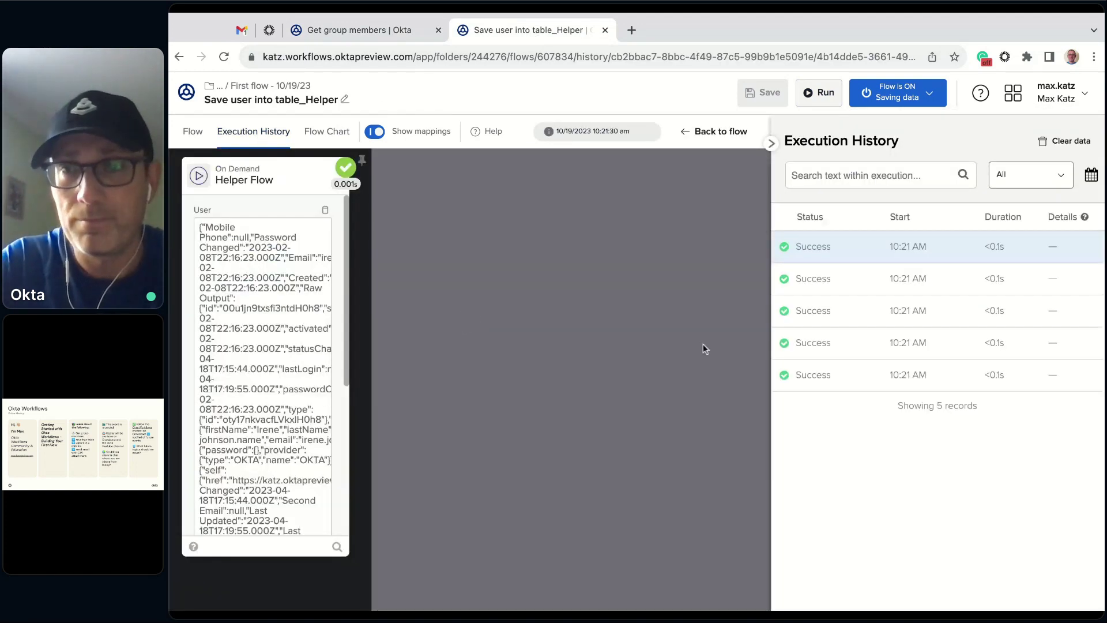
click(843, 283)
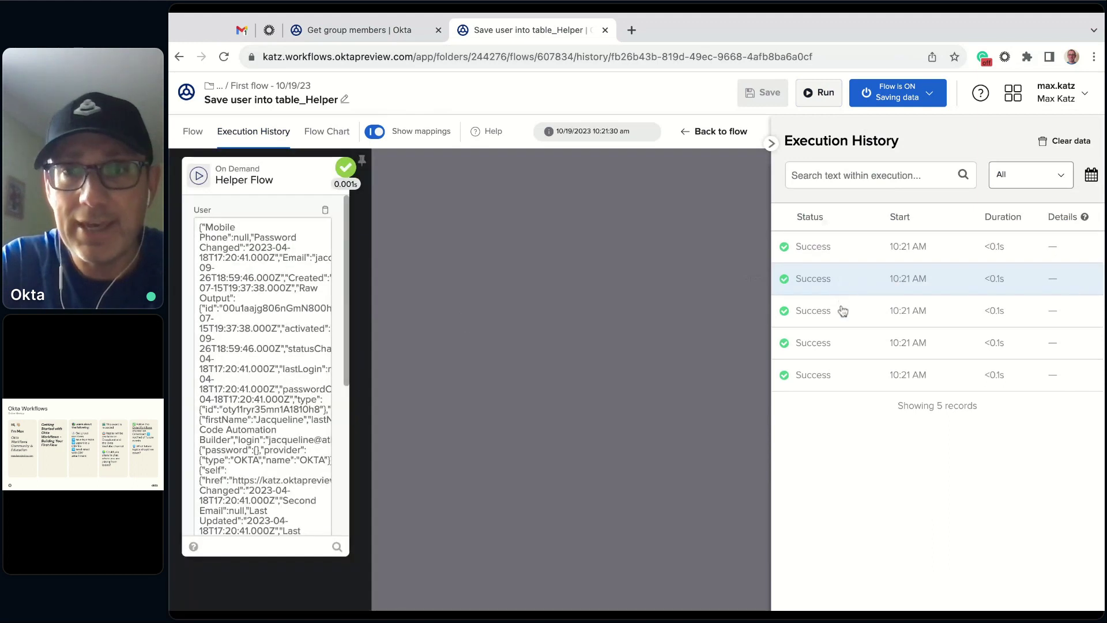
click(843, 311)
click(847, 345)
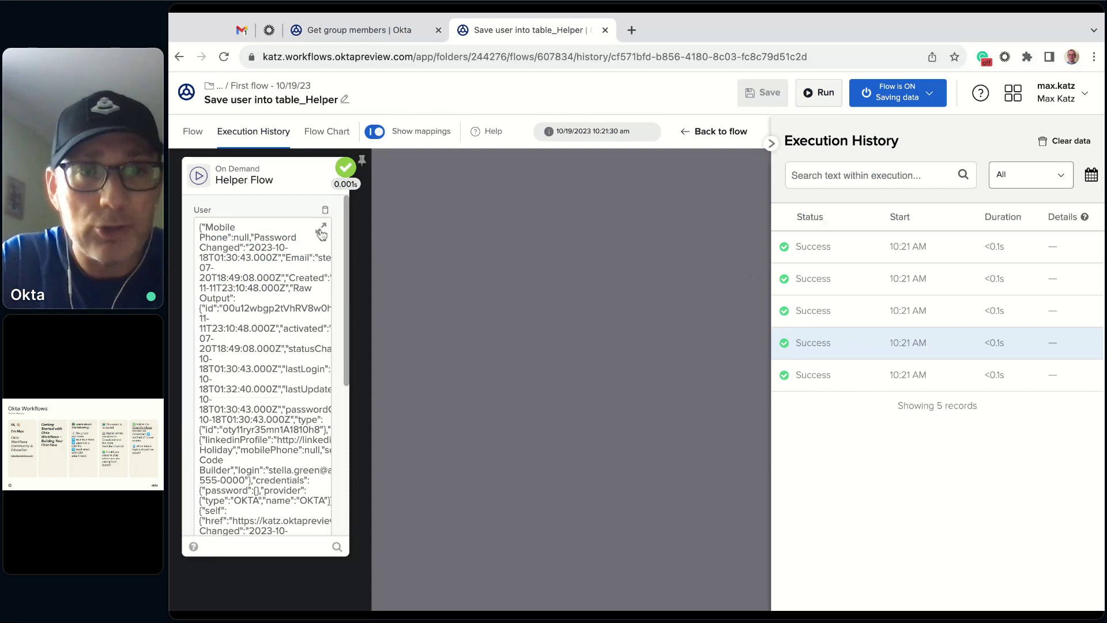
- Expand the User input data of the helper runs to confirm each received a group member
click(321, 232)
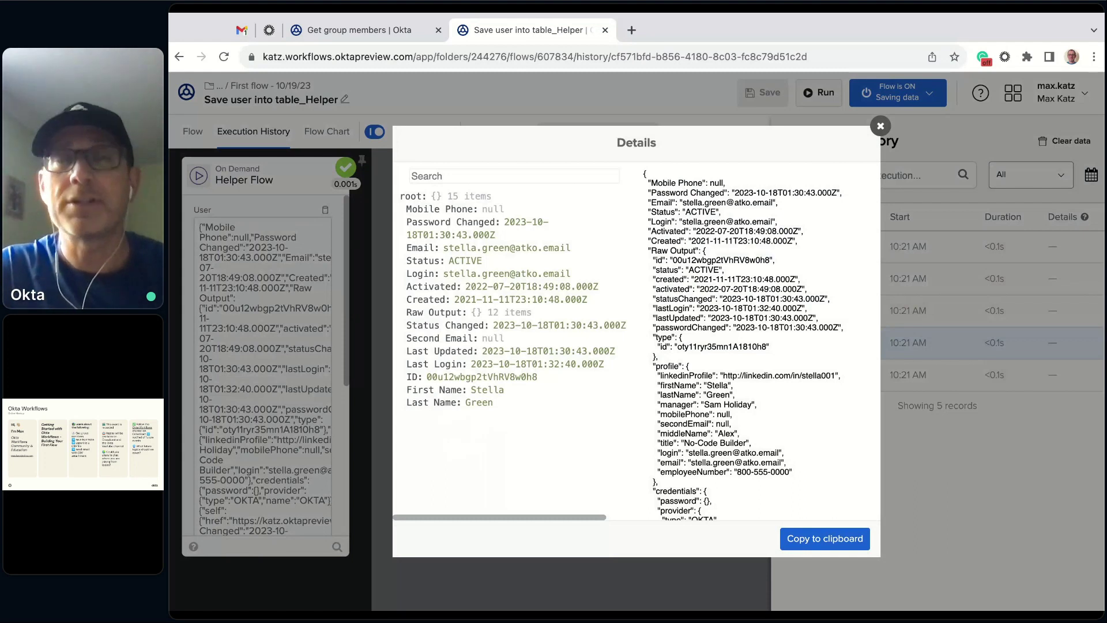
click(882, 126)
click(190, 133)
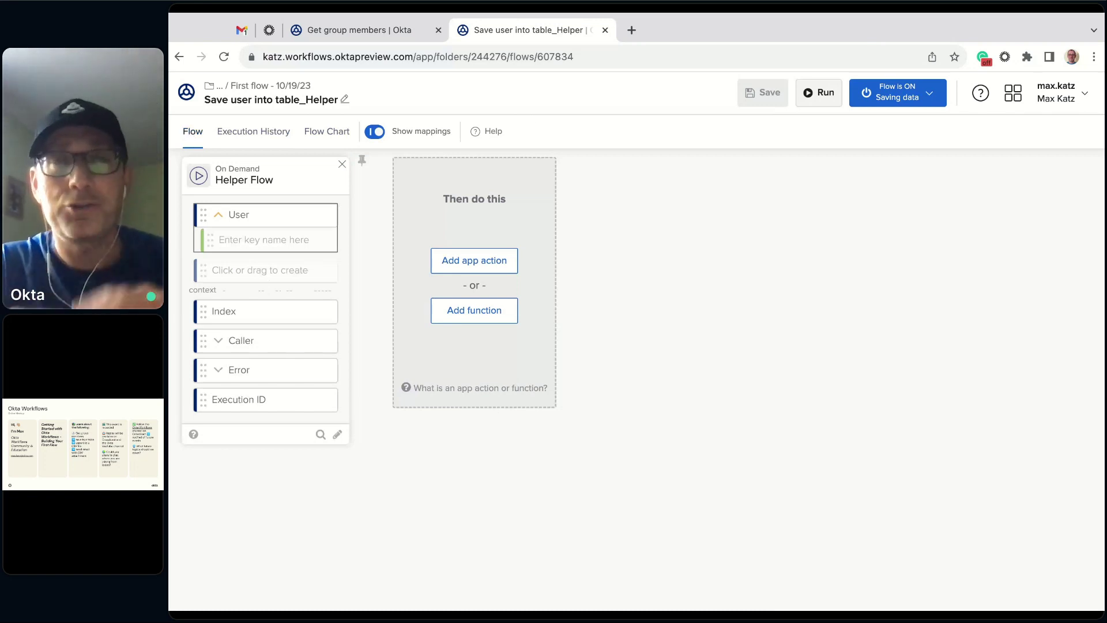
click(254, 136)
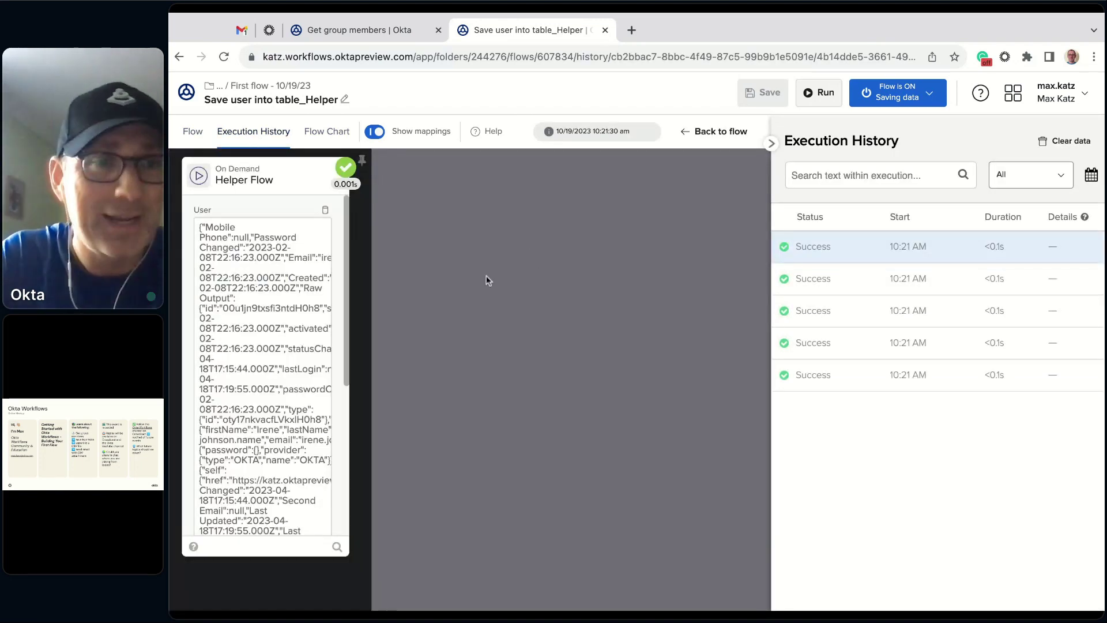
click(321, 232)
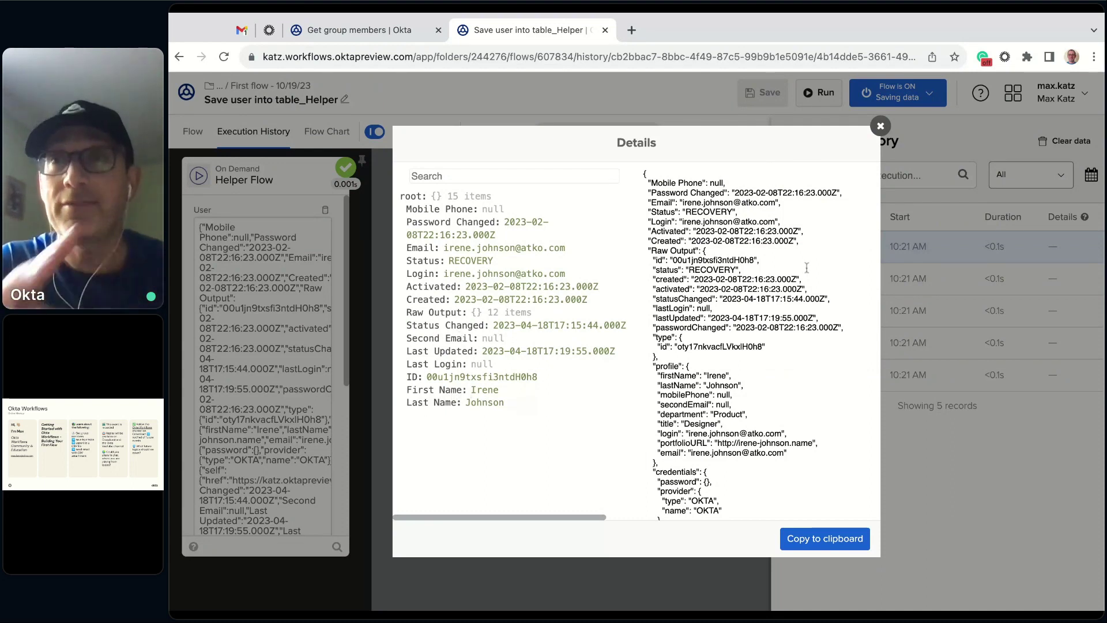
click(881, 127)
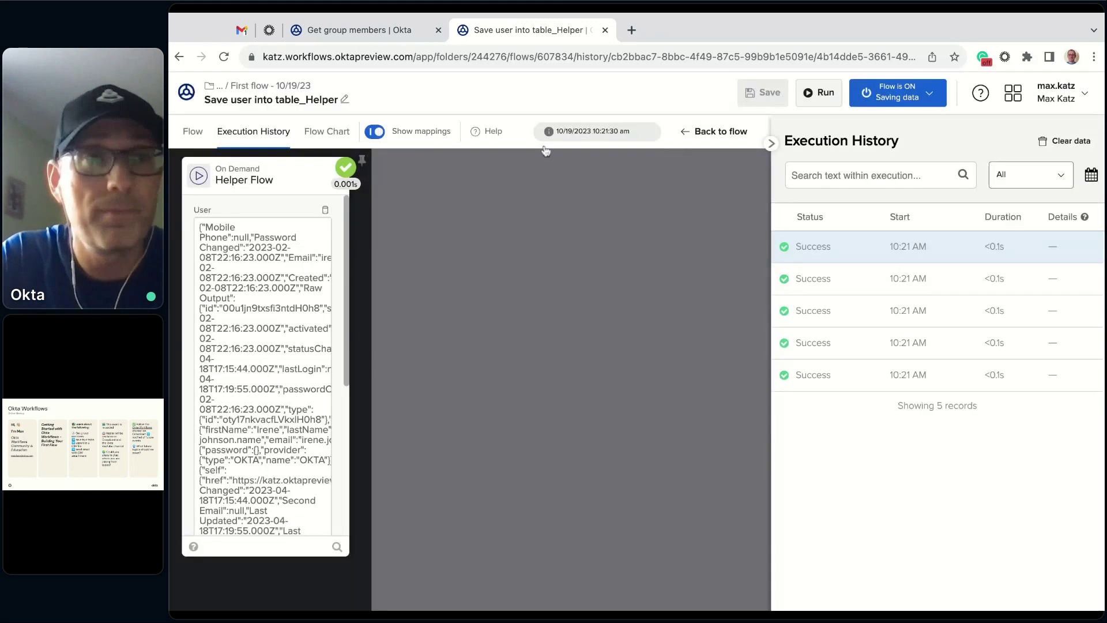
click(193, 132)
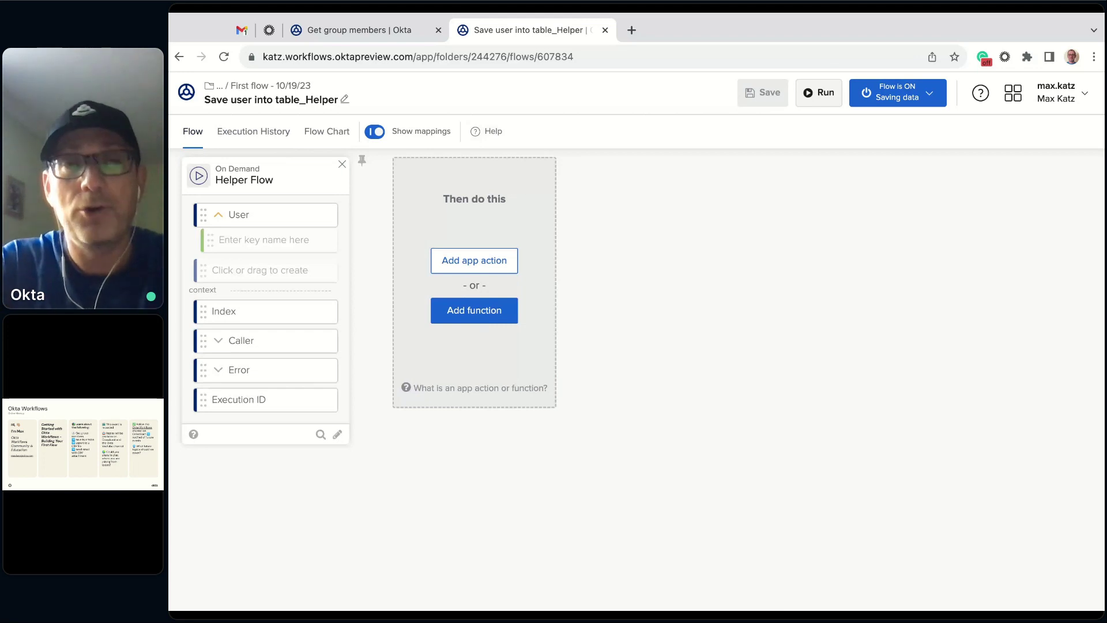
- Add an Object Get Multiple card to the helper flow with User as its object
click(474, 310)
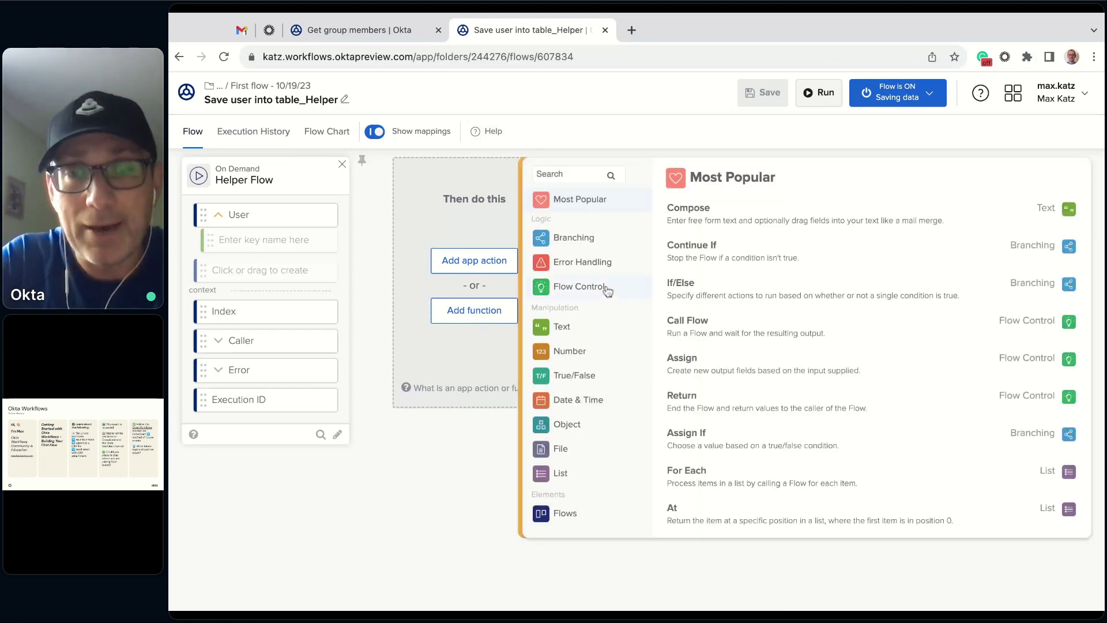
scroll(600, 300, down, 1)
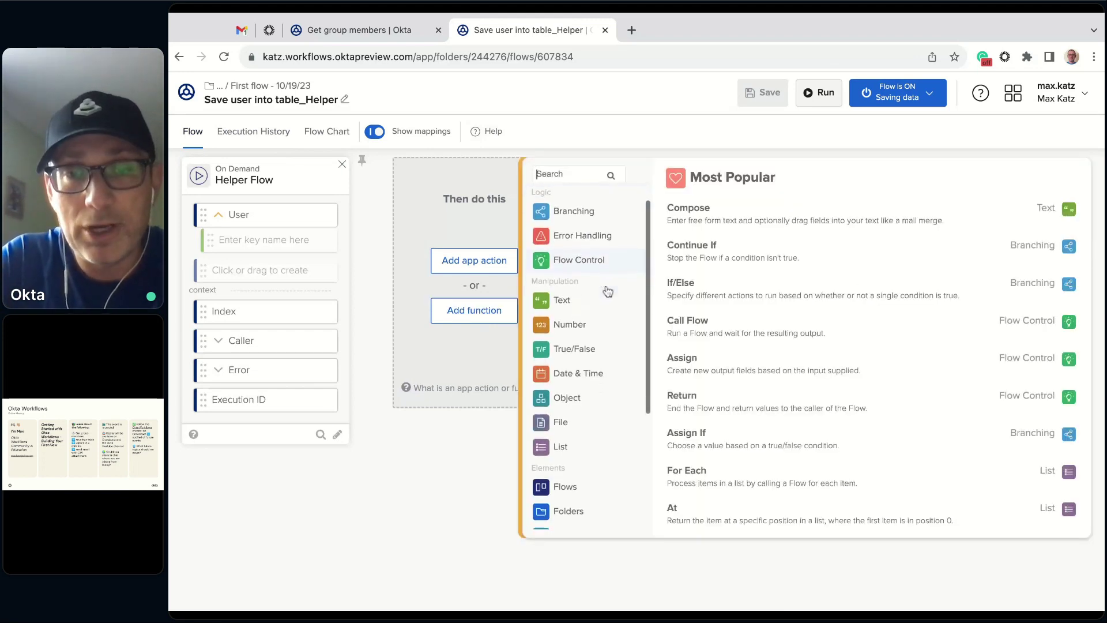
click(567, 398)
scroll(776, 393, down, 1)
scroll(776, 393, down, 1)
click(720, 415)
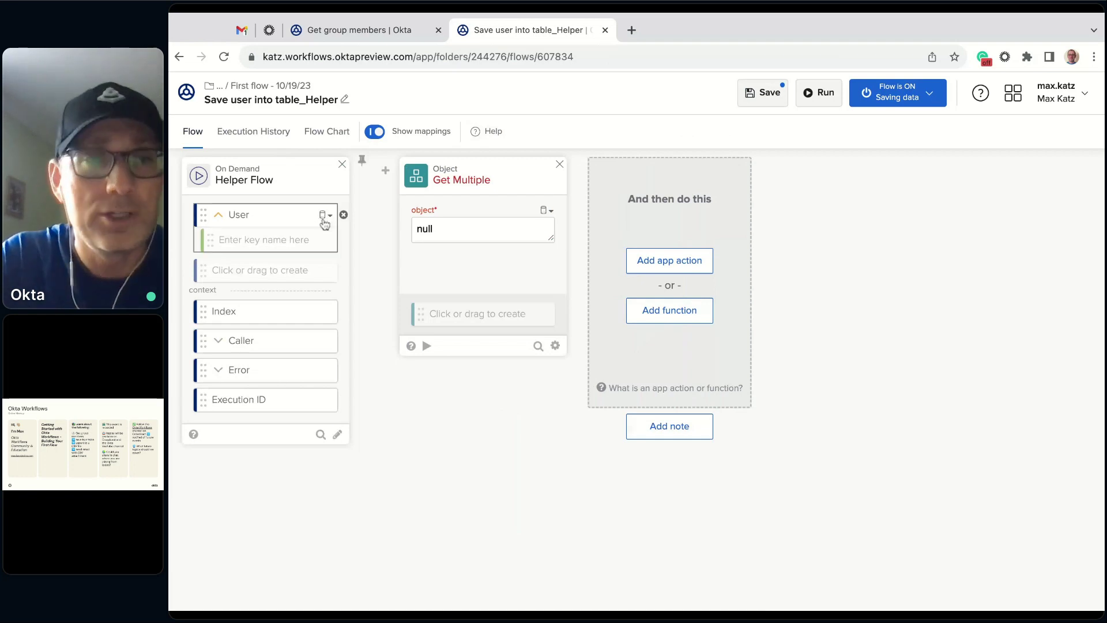
drag(262, 222, 484, 229)
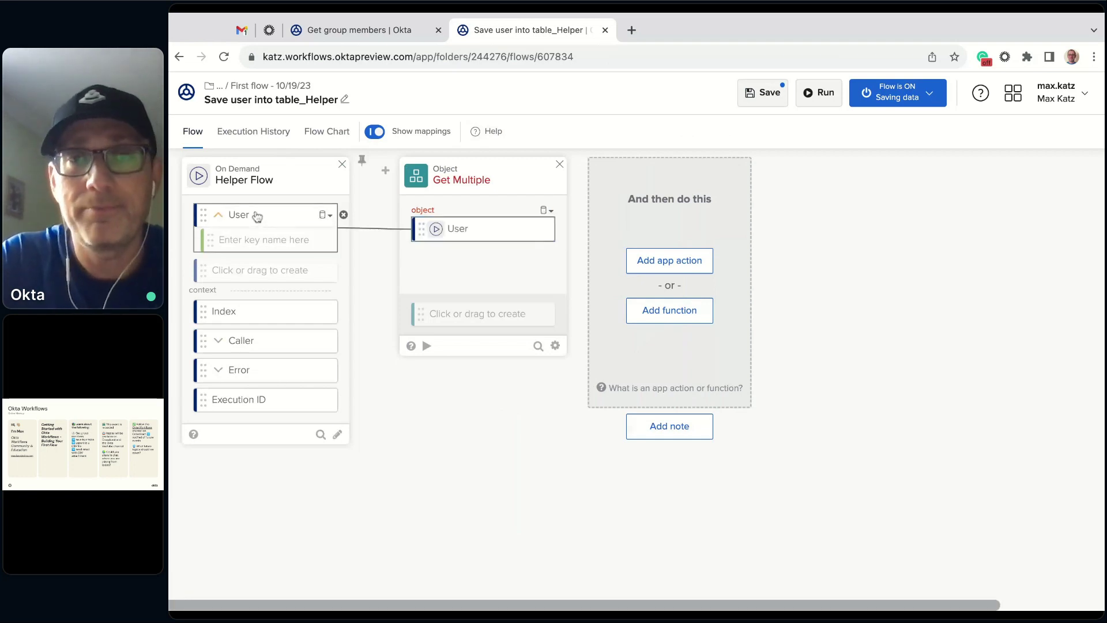
- Give Get Multiple the keys First Name, Last Name and Email, and save the flow
click(470, 321)
text(First Name)
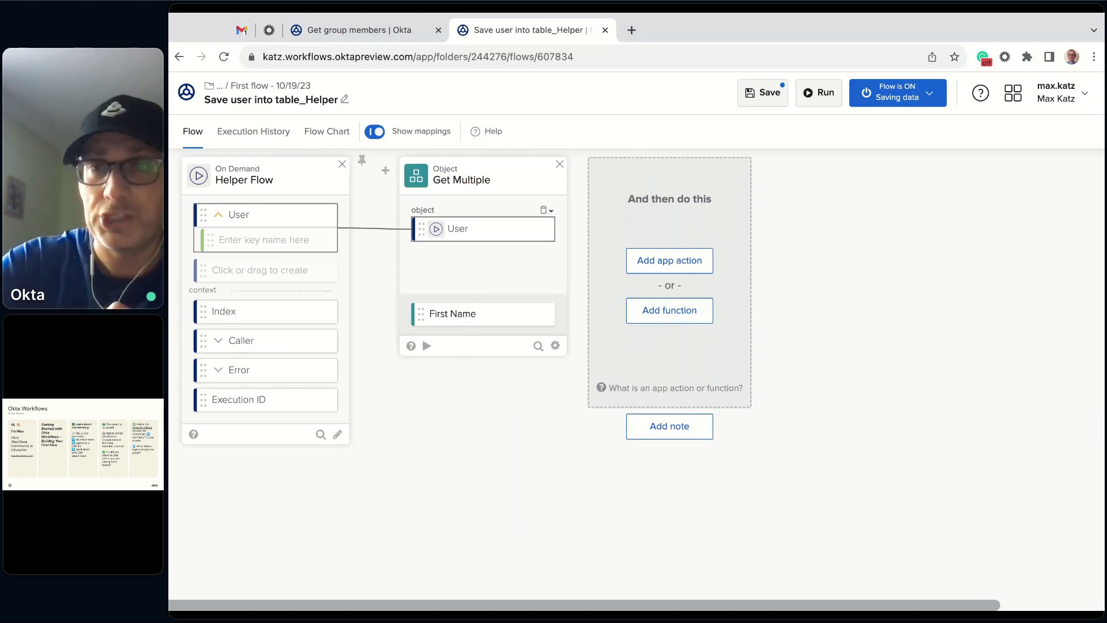
key(BackSpace)
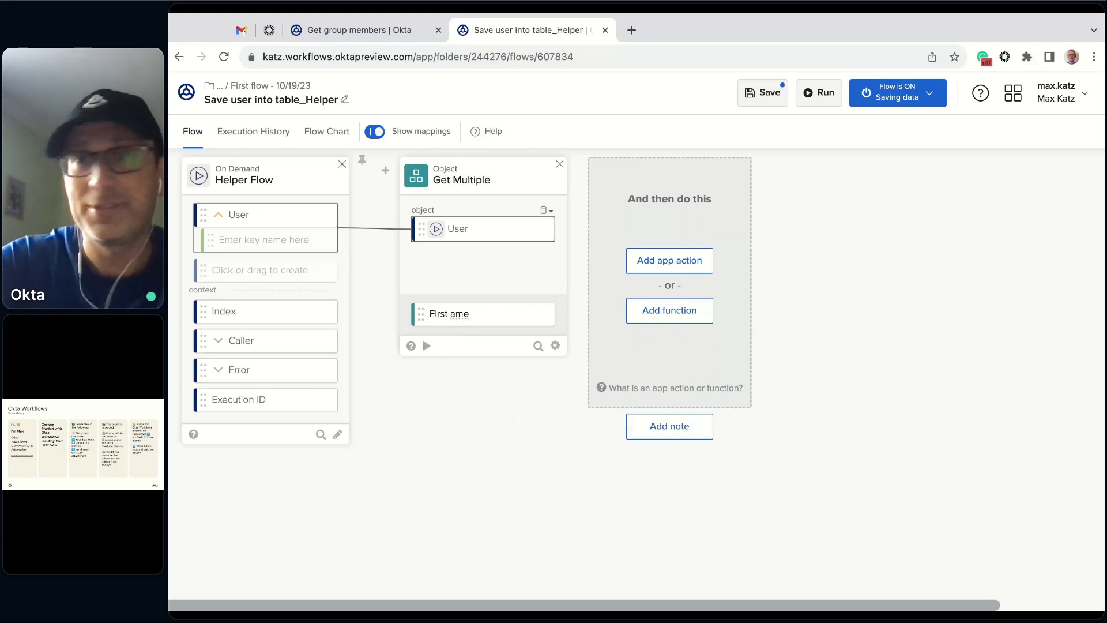
text(n)
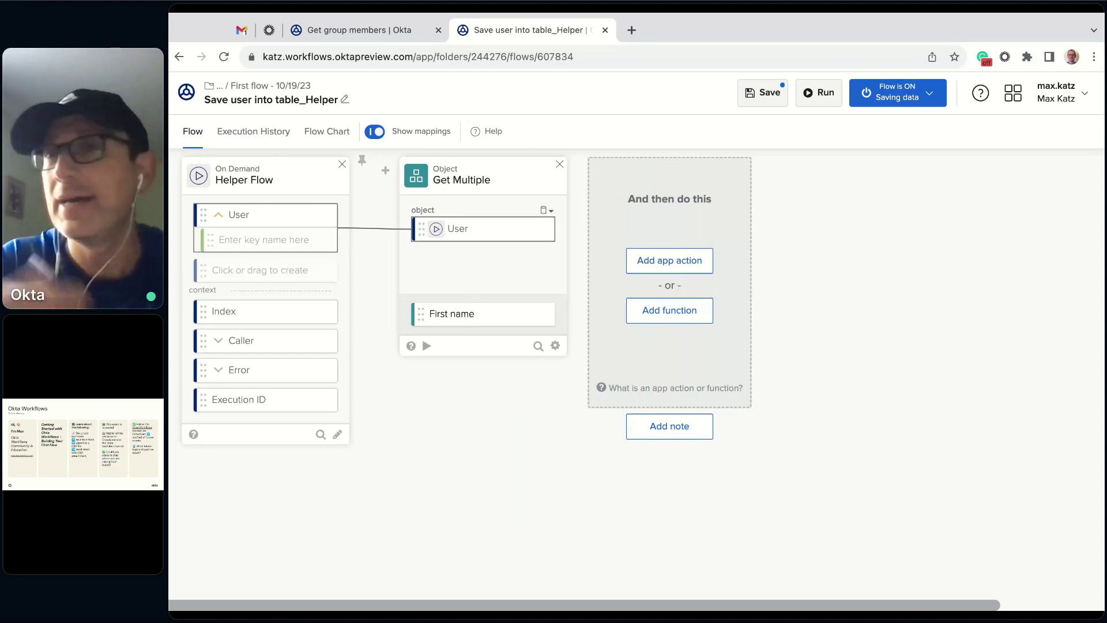
key(BackSpace)
text(N)
key(Return)
click(492, 320)
text(Last Name)
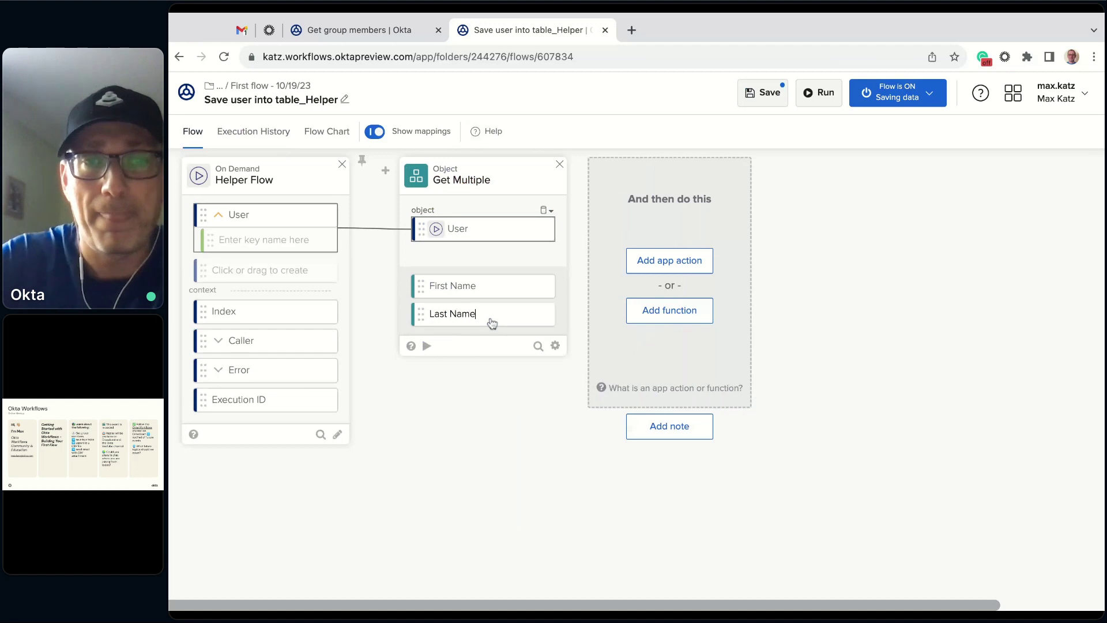
key(Return)
text(Email)
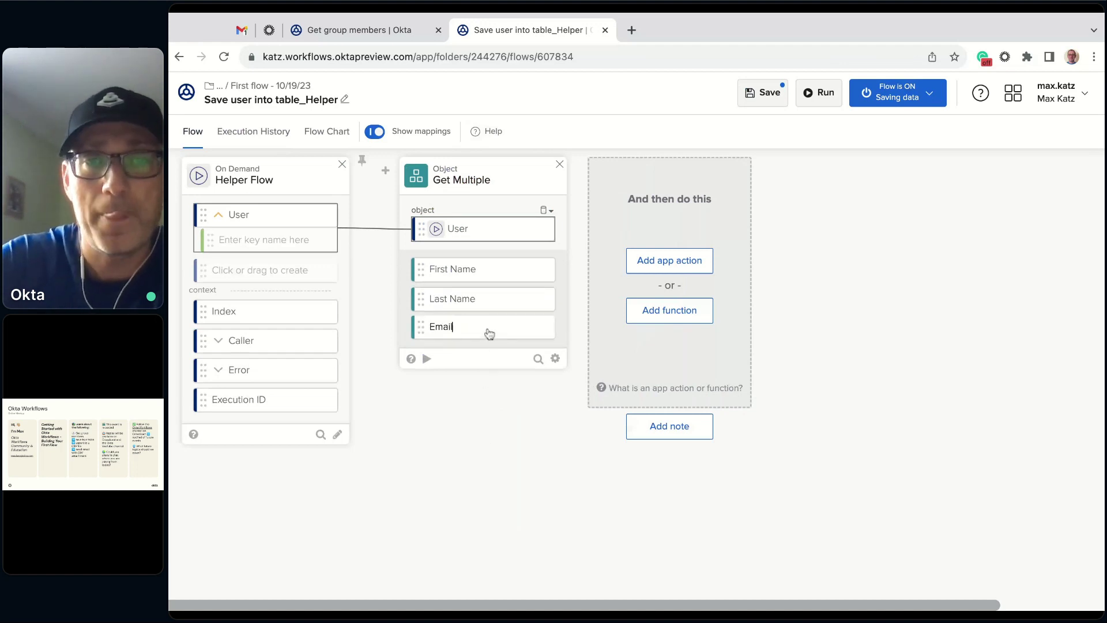
key(Return)
click(764, 94)
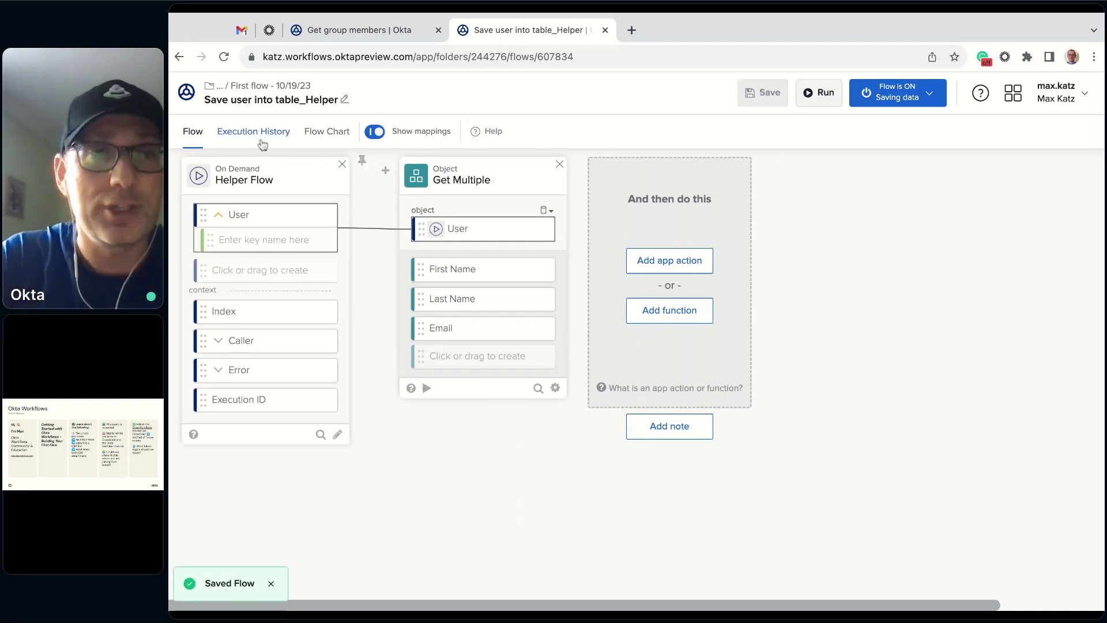
click(237, 135)
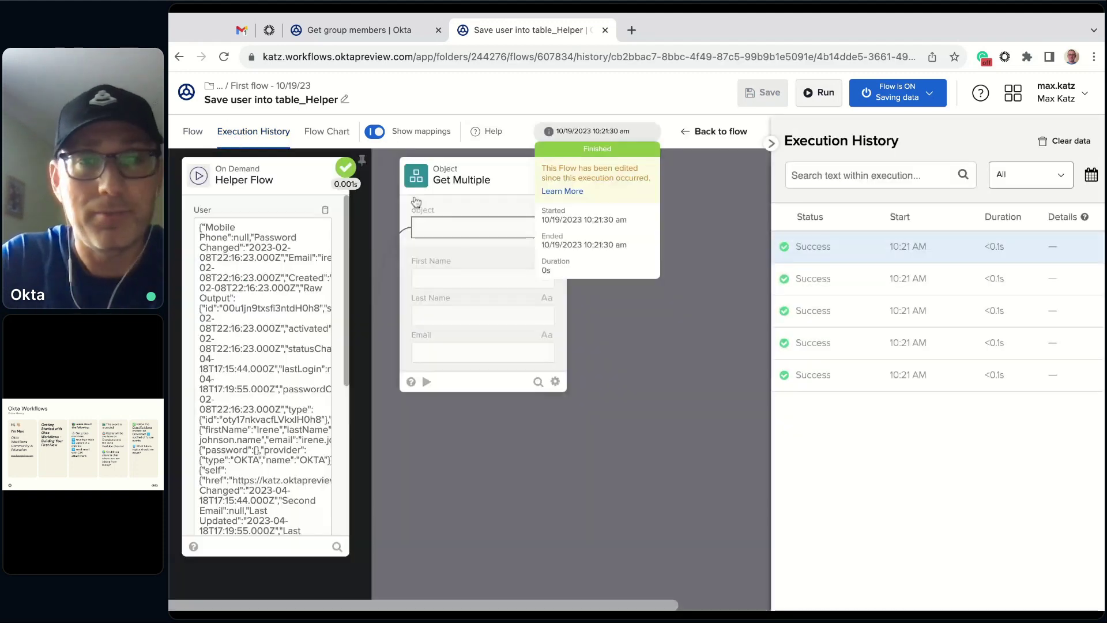
click(321, 228)
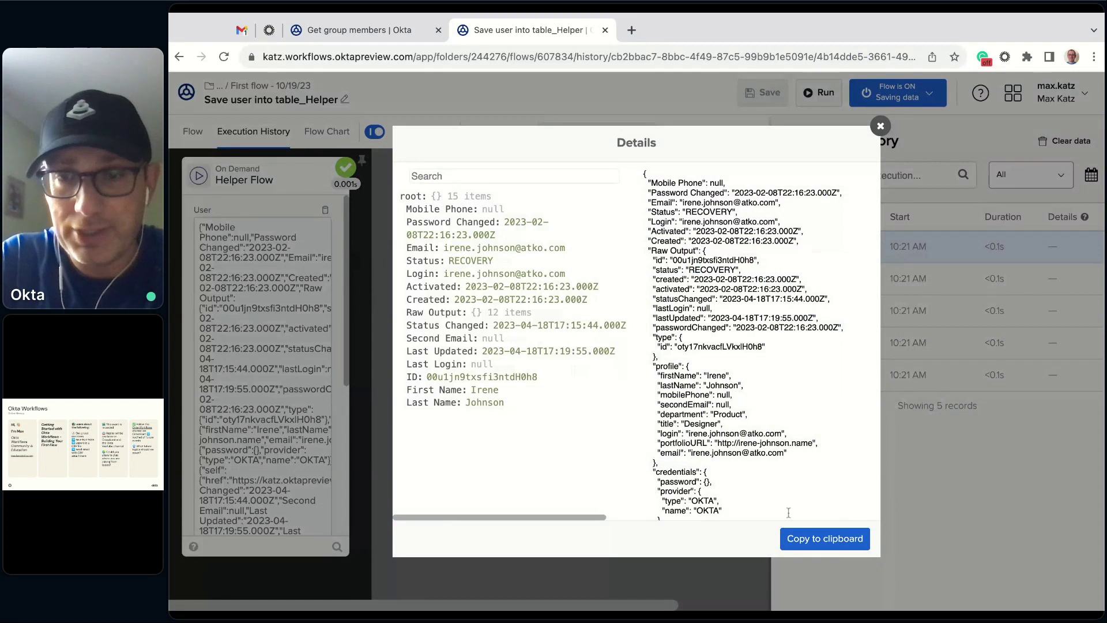
click(826, 546)
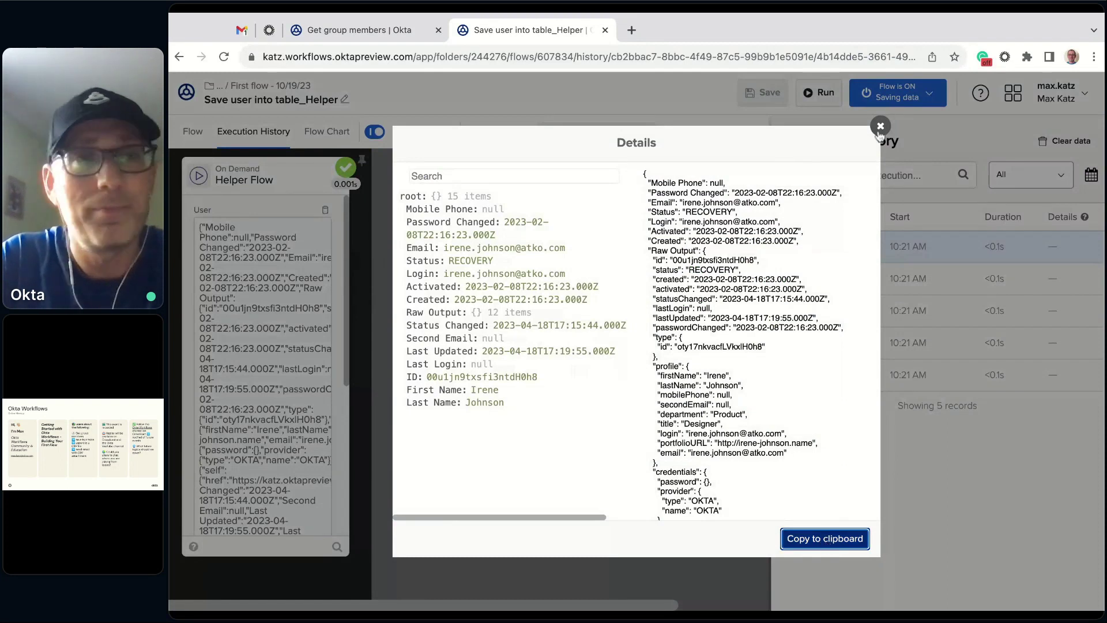
click(881, 125)
click(190, 133)
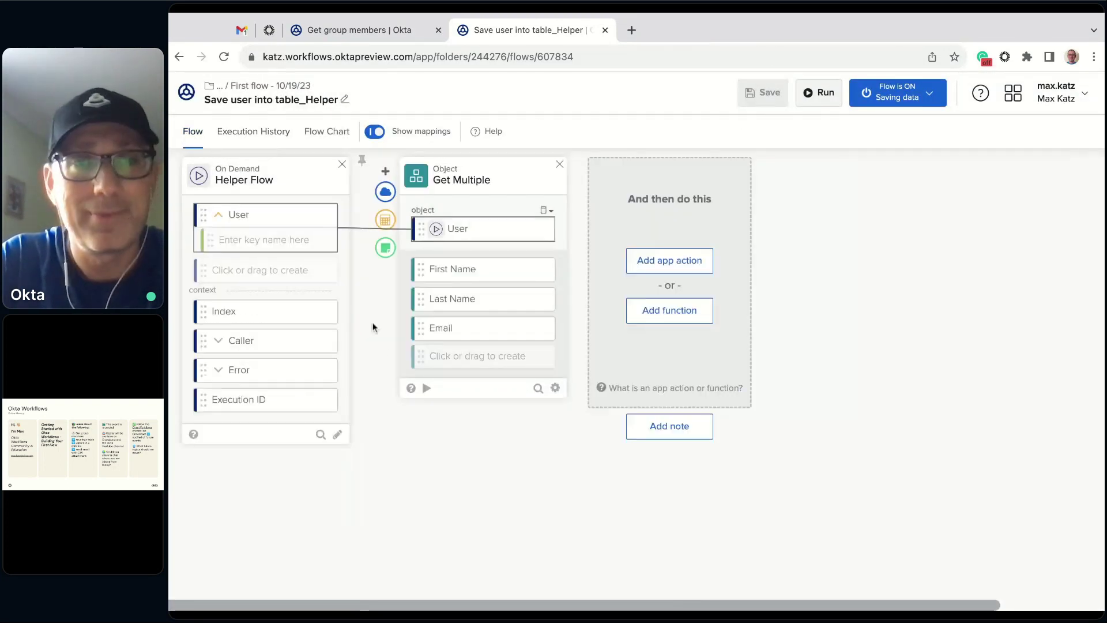
click(426, 389)
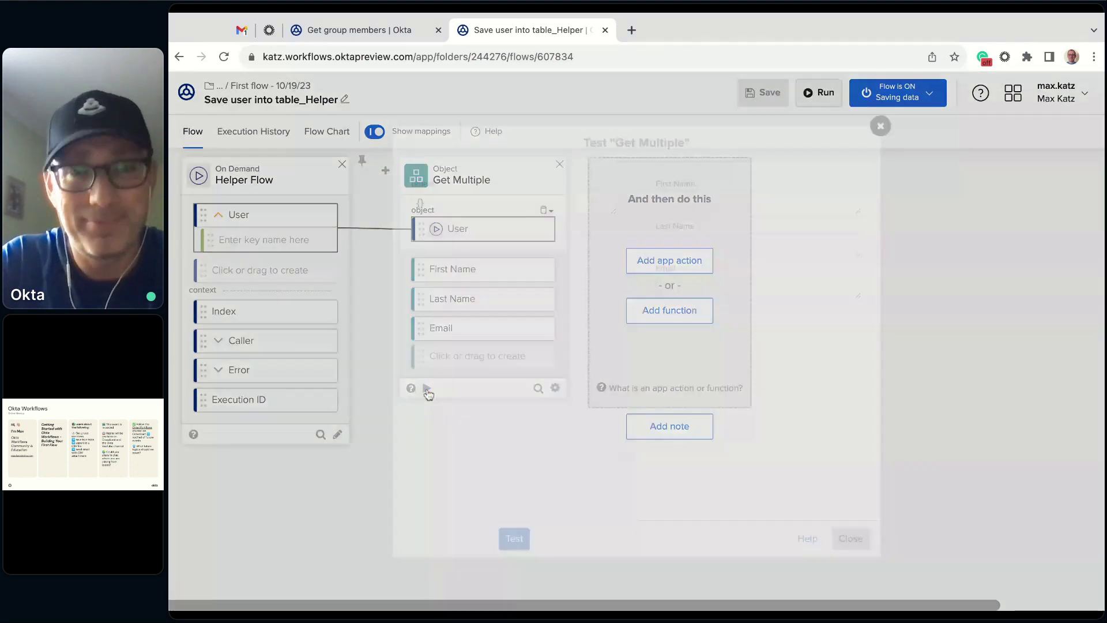
key(ctrl+v)
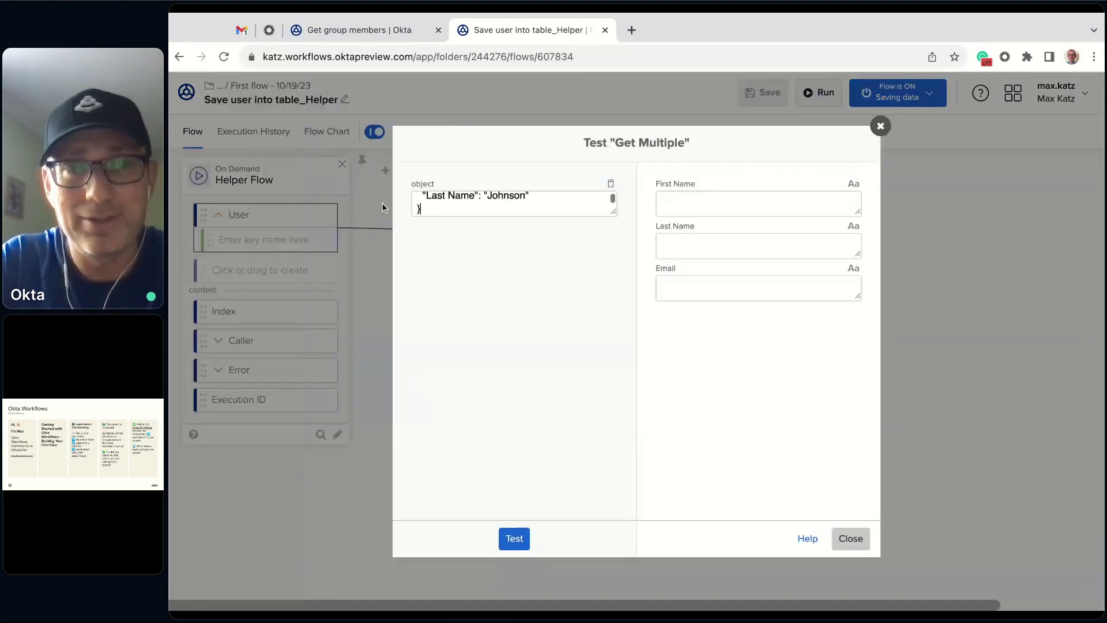
click(526, 537)
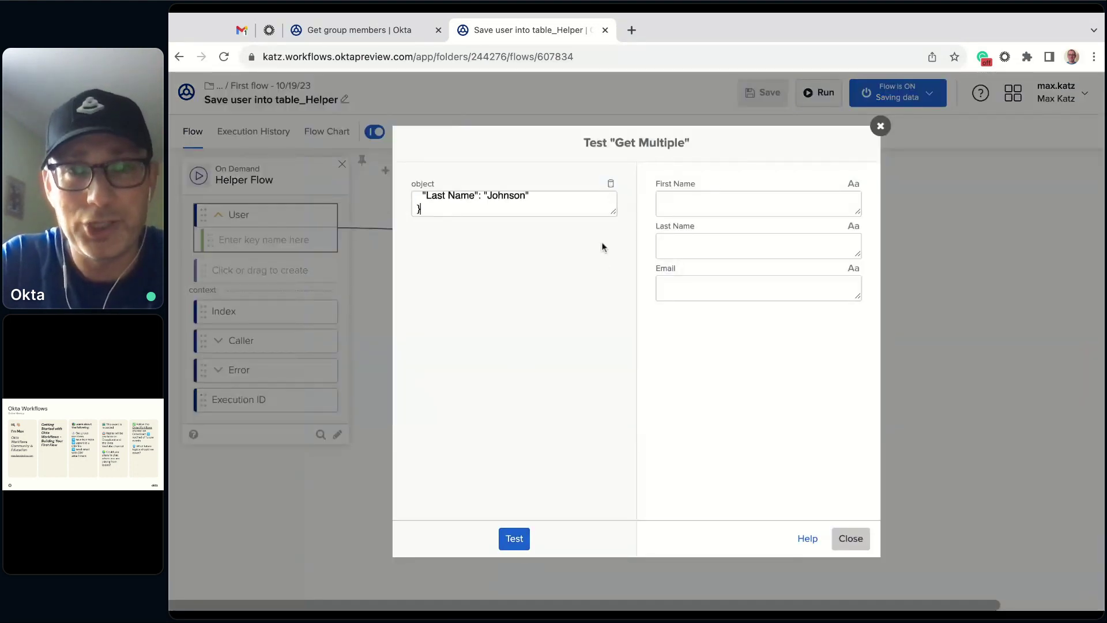
drag(613, 214, 614, 357)
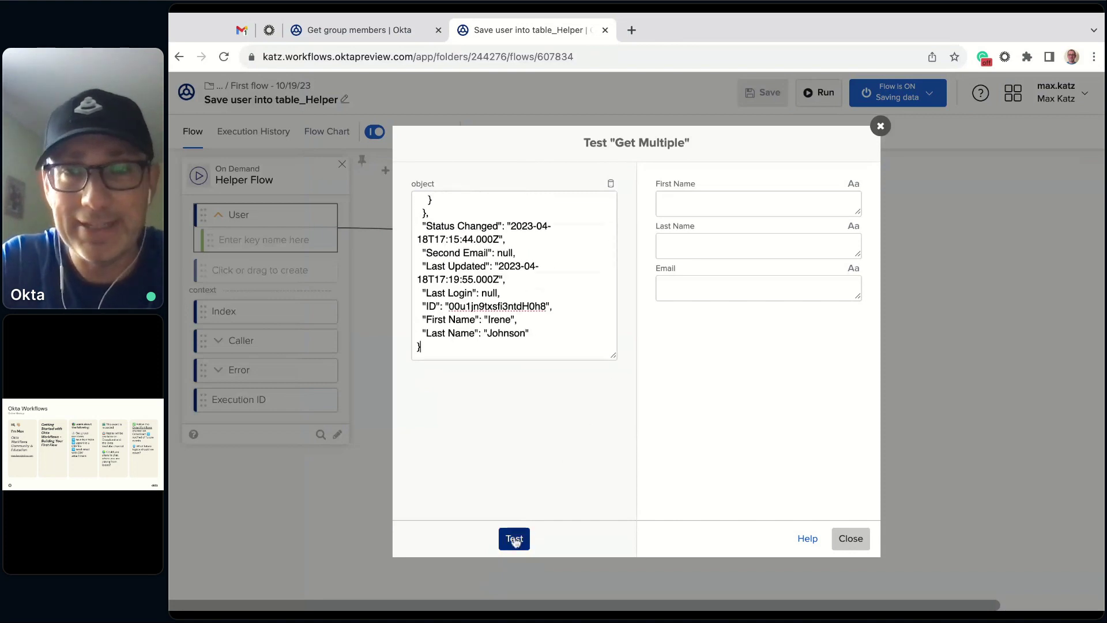
click(515, 539)
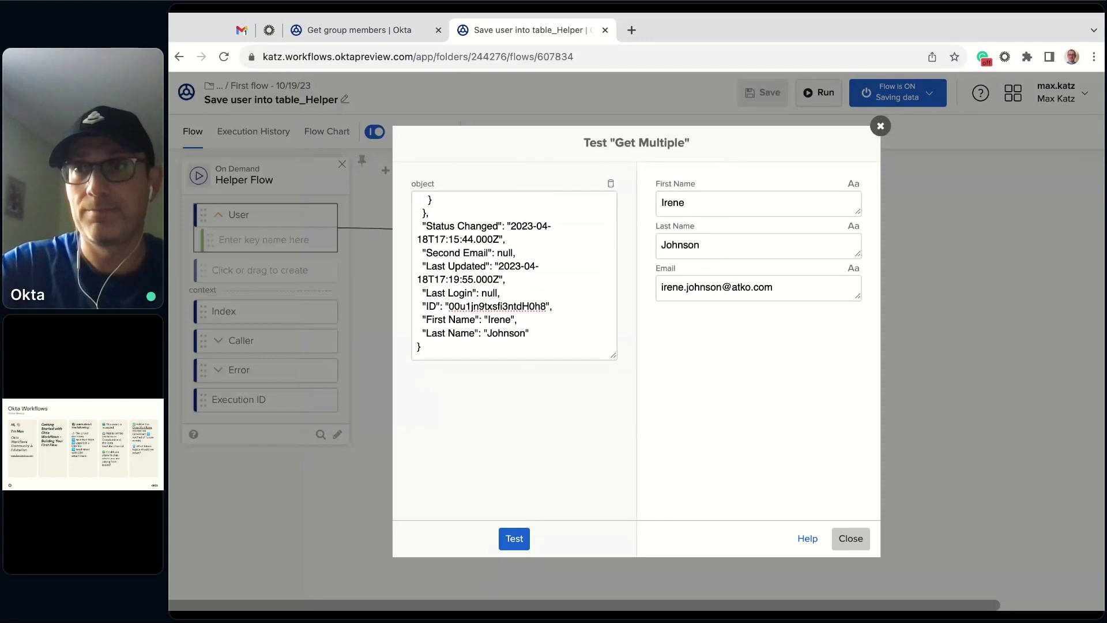
click(880, 126)
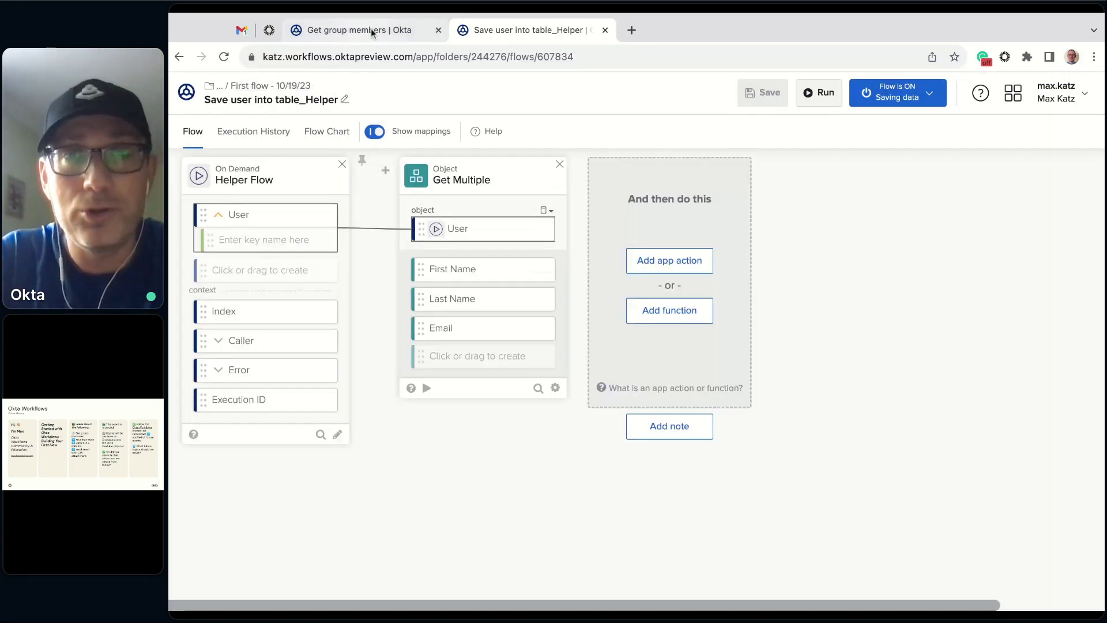
- Run Get group members again and check helper runs output each member's first name, last name and email
click(371, 29)
click(826, 94)
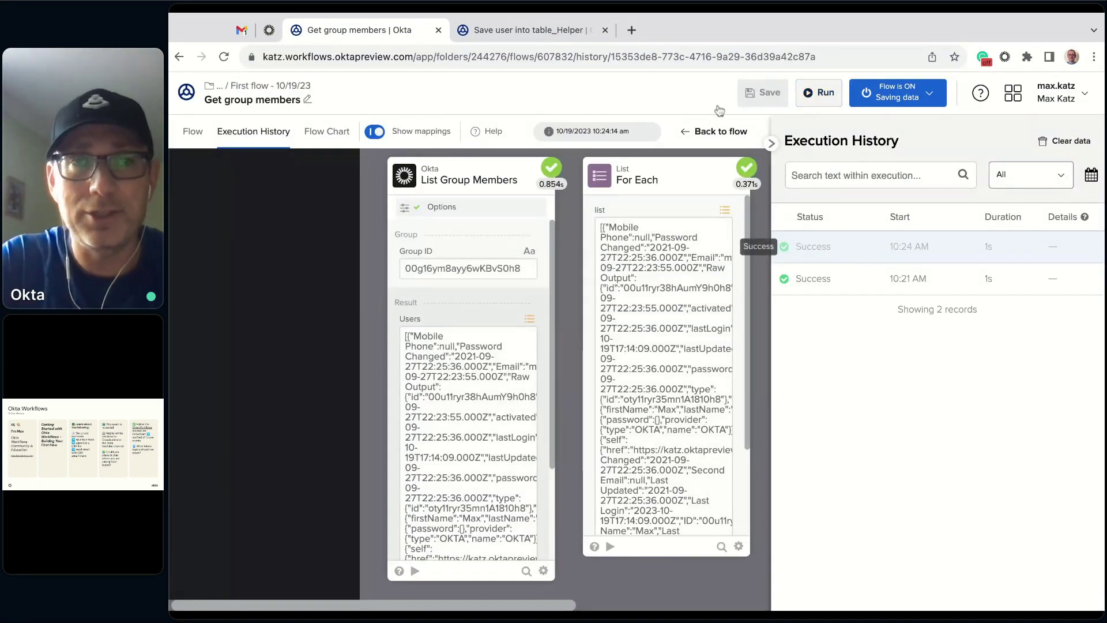
click(522, 32)
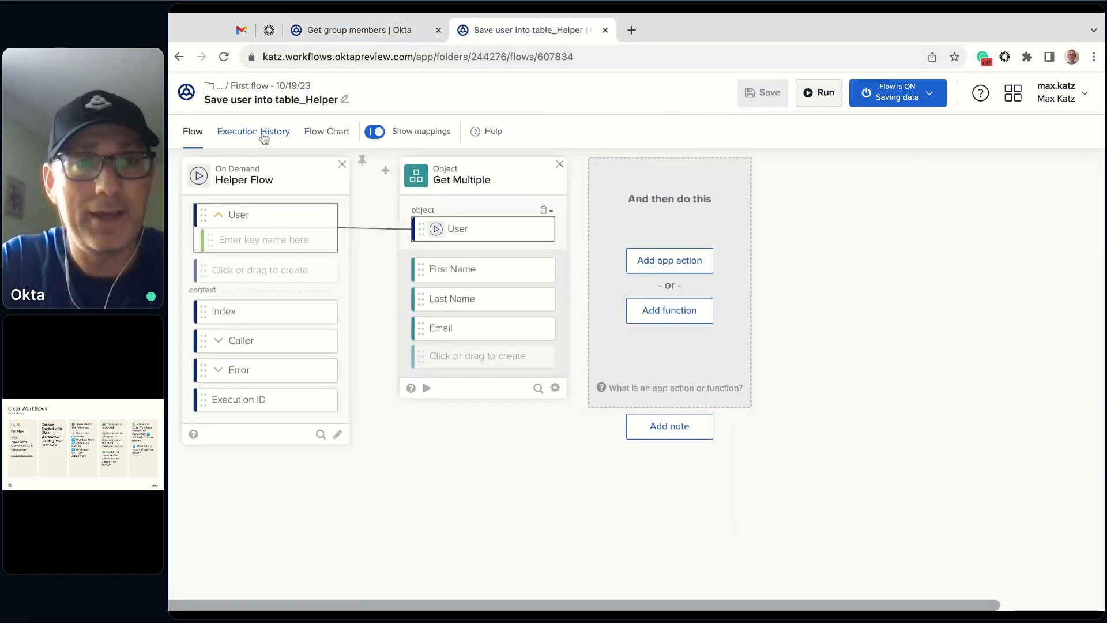
click(264, 134)
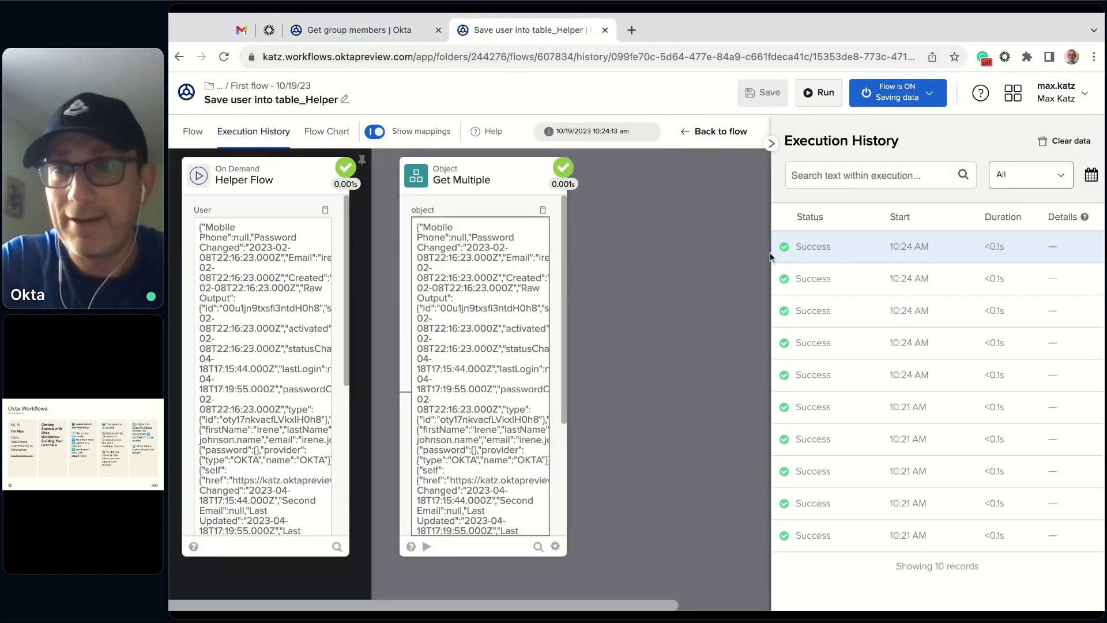
scroll(559, 326, down, 3)
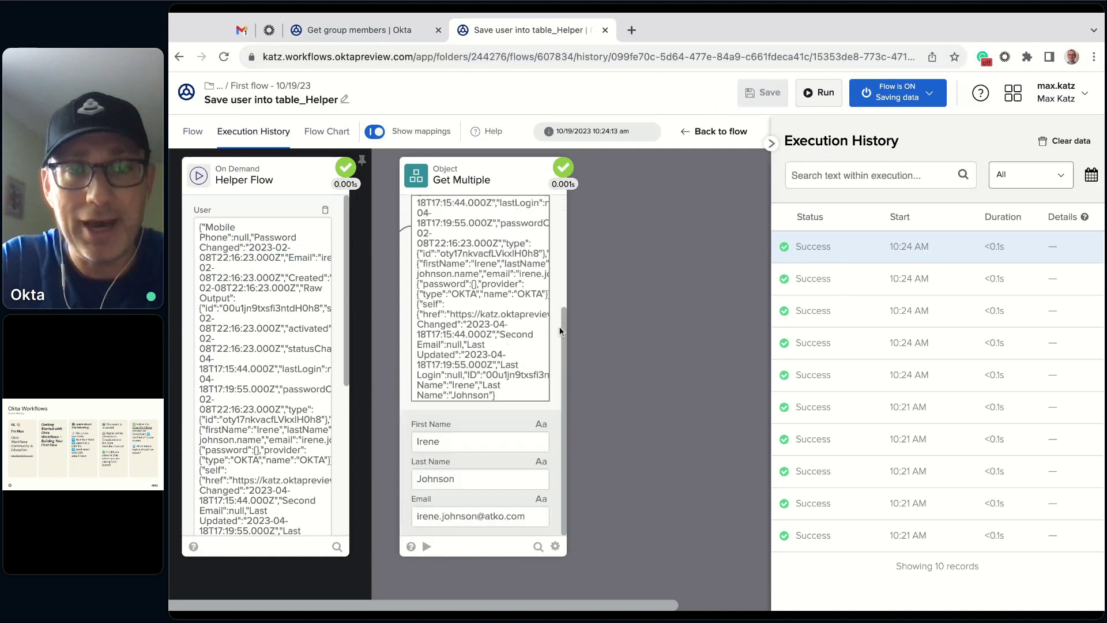
click(836, 280)
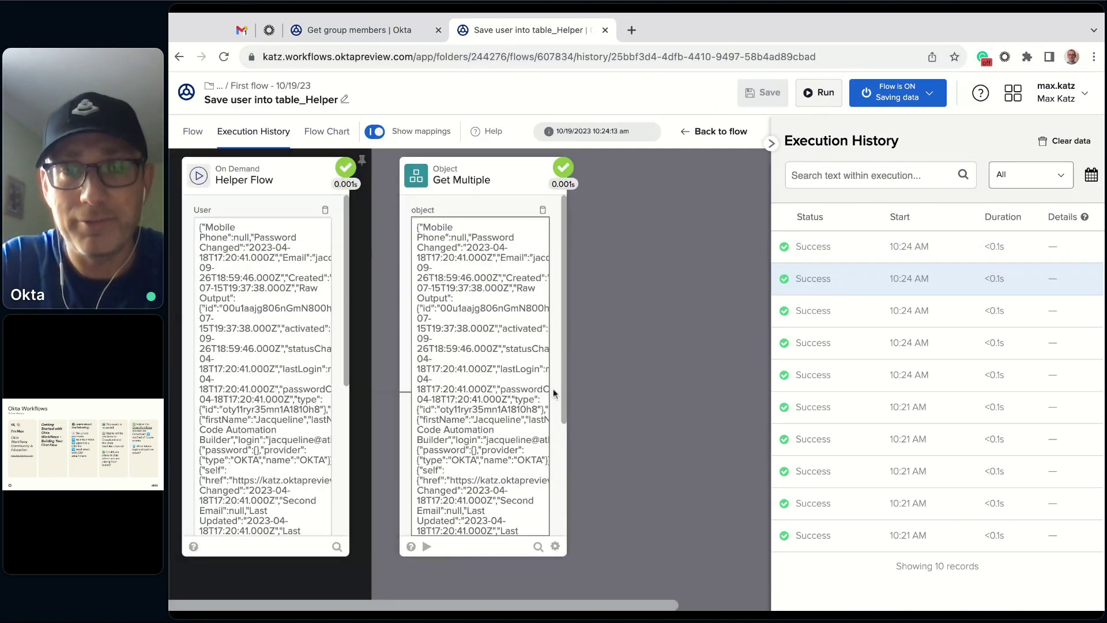
scroll(555, 392, down, 3)
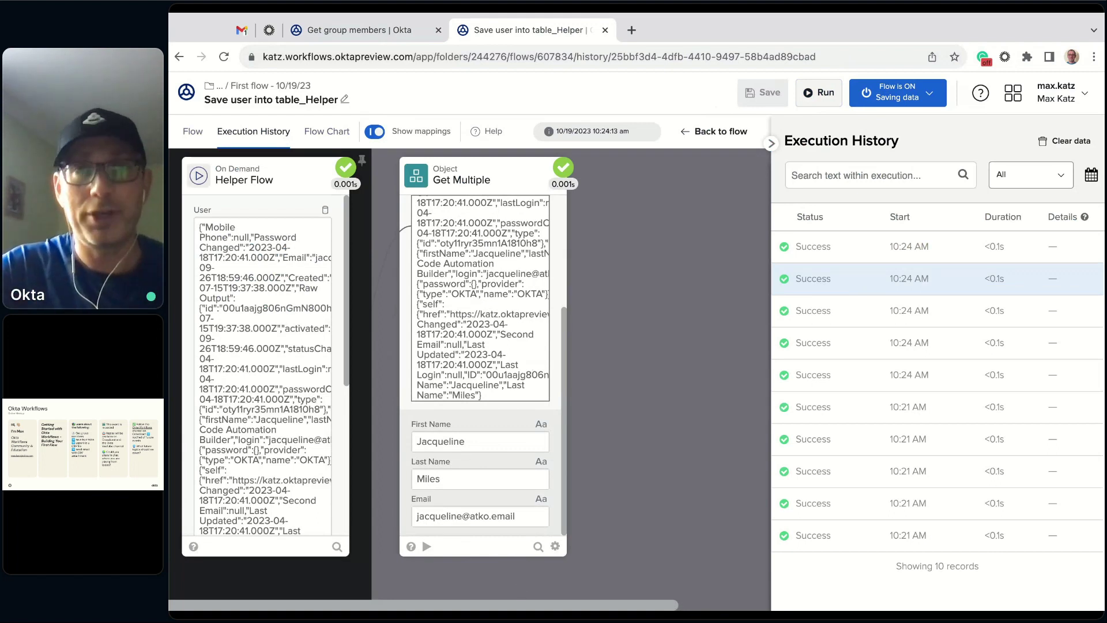
click(192, 132)
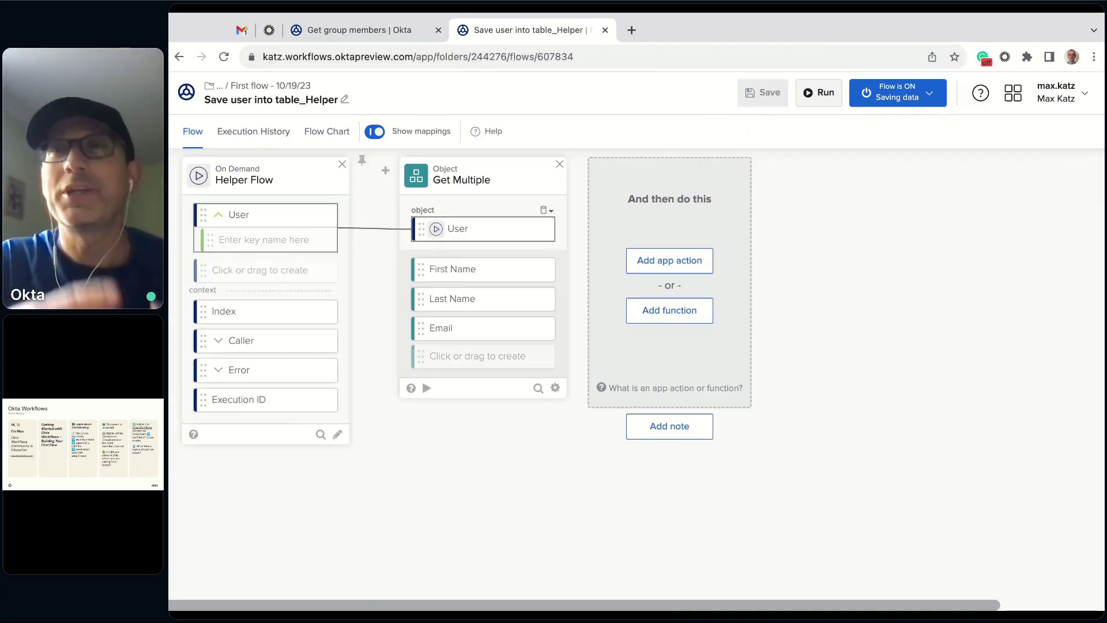
- Return to the First flow - 10/19/23 folder via its breadcrumb
click(290, 86)
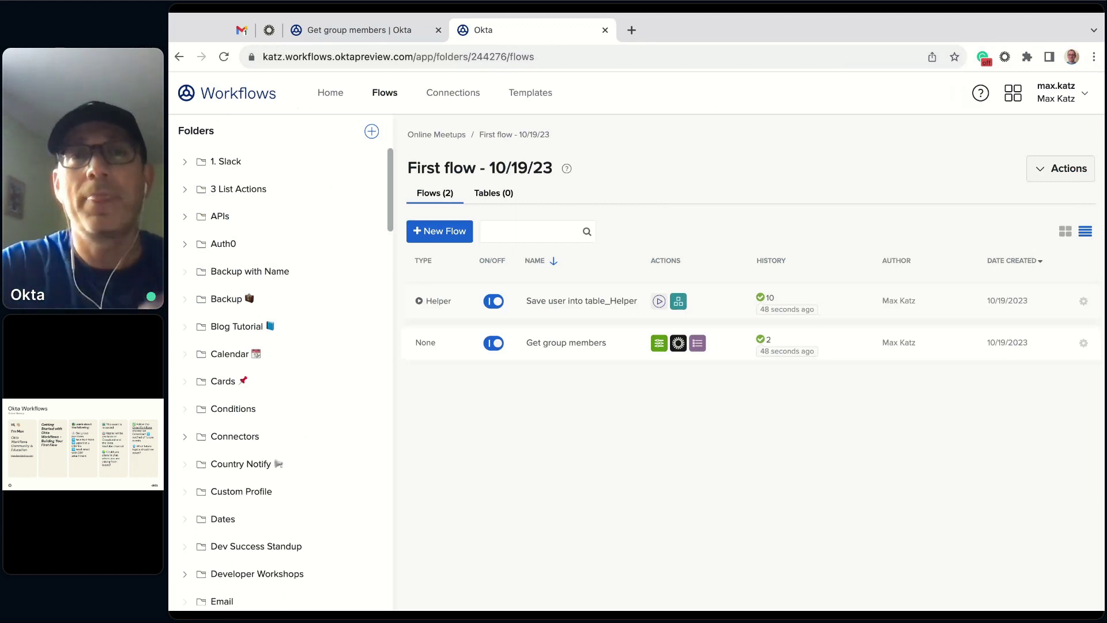
- Create a new table with text columns First name, Last name and Email
click(492, 201)
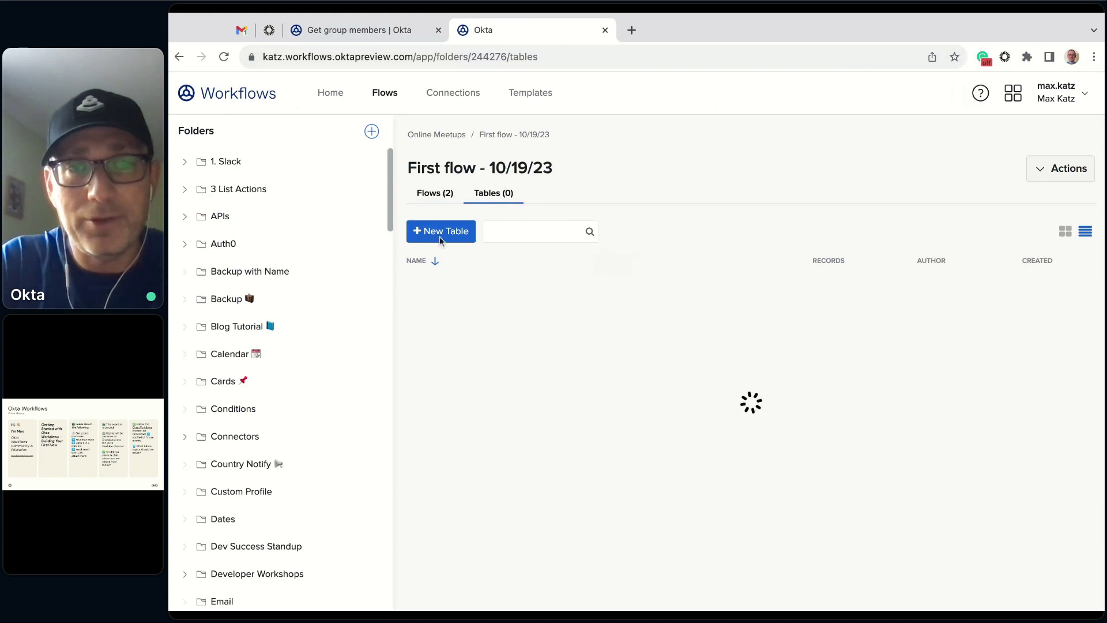
click(447, 238)
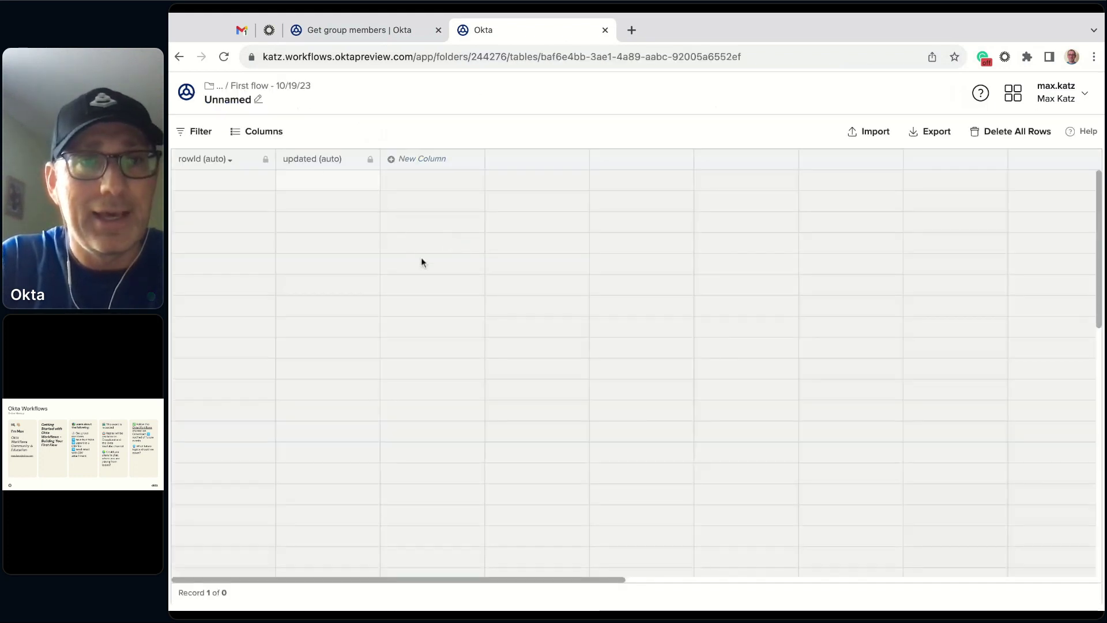
click(433, 160)
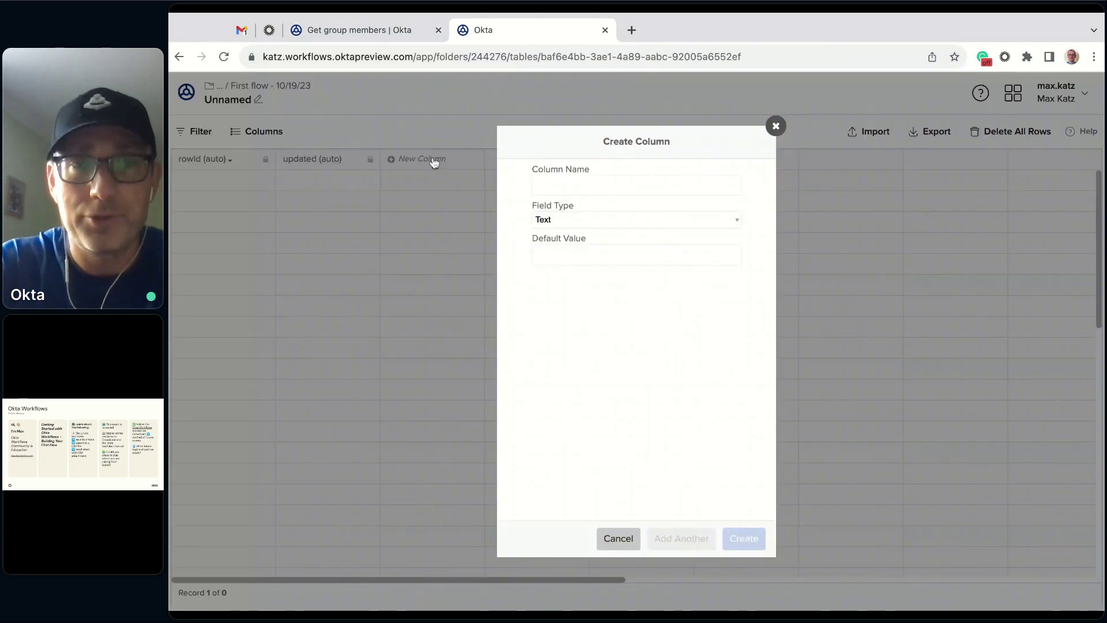
text(First name)
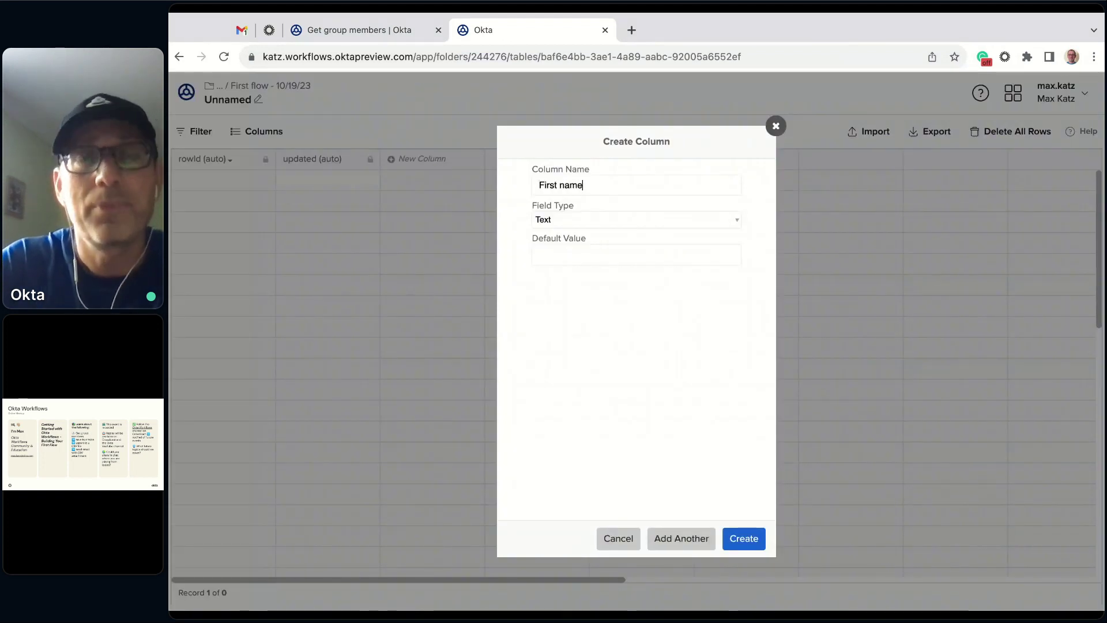
click(665, 533)
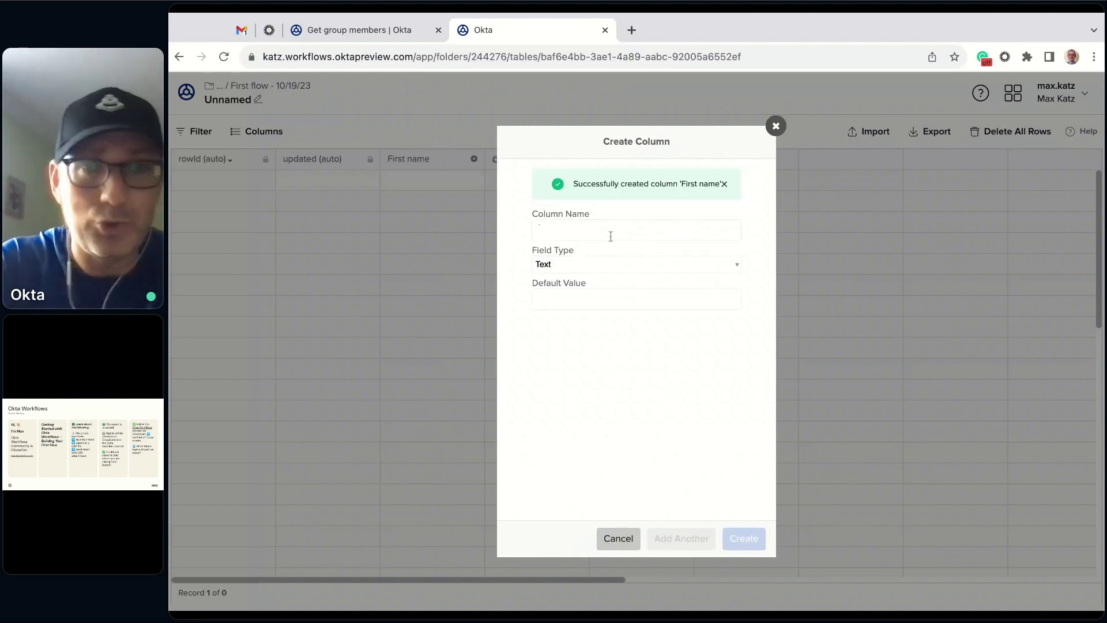
text(Last )
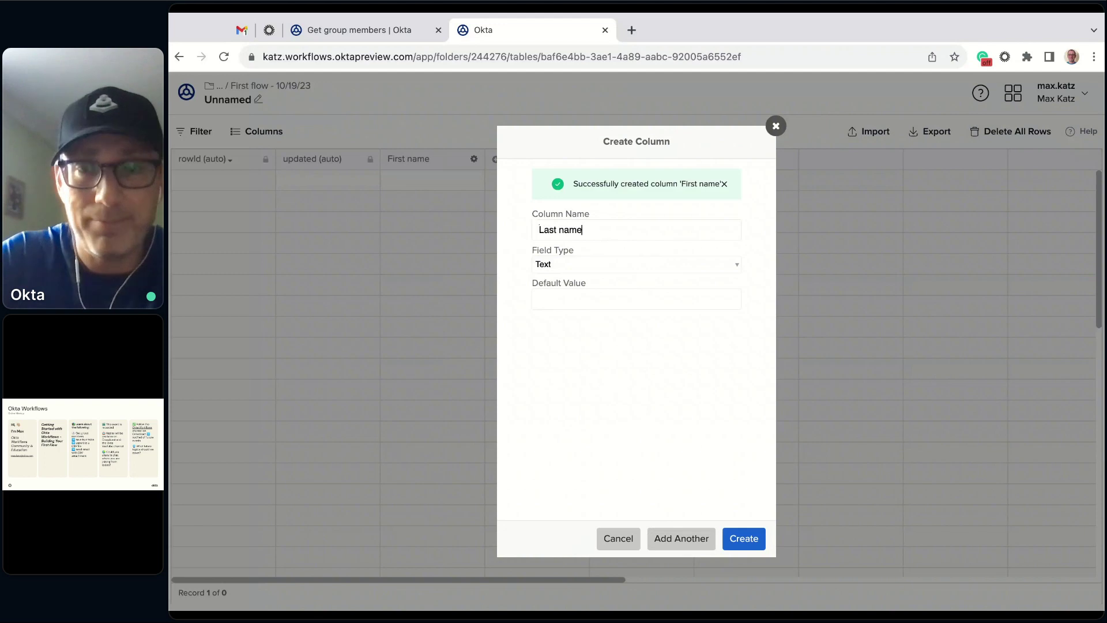
text(name)
click(700, 537)
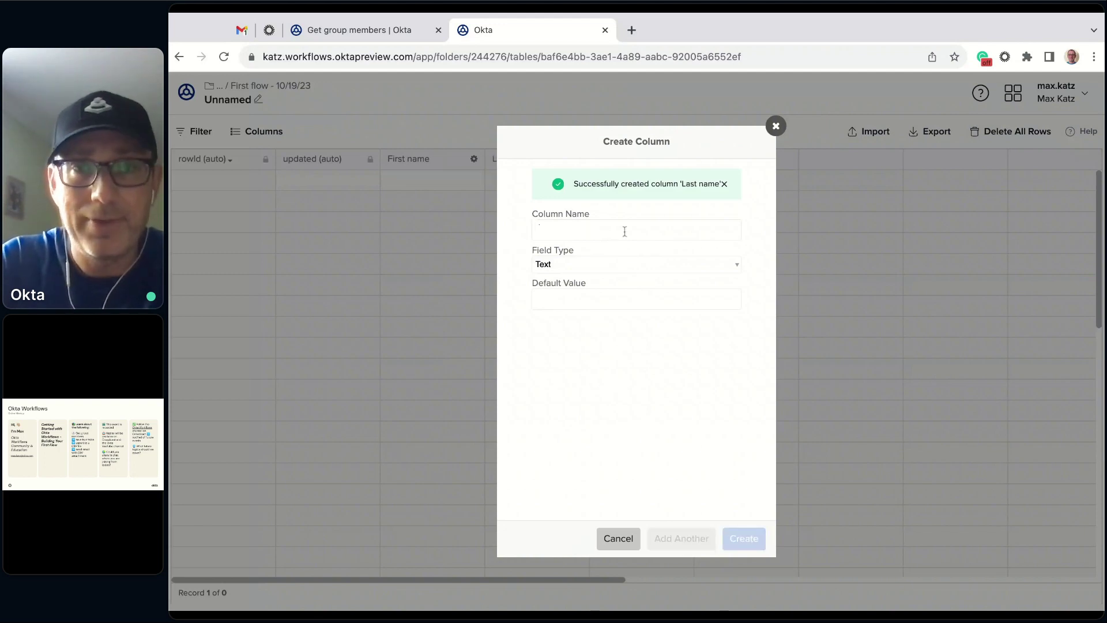
text(em)
key(BackSpace)
key(BackSpace)
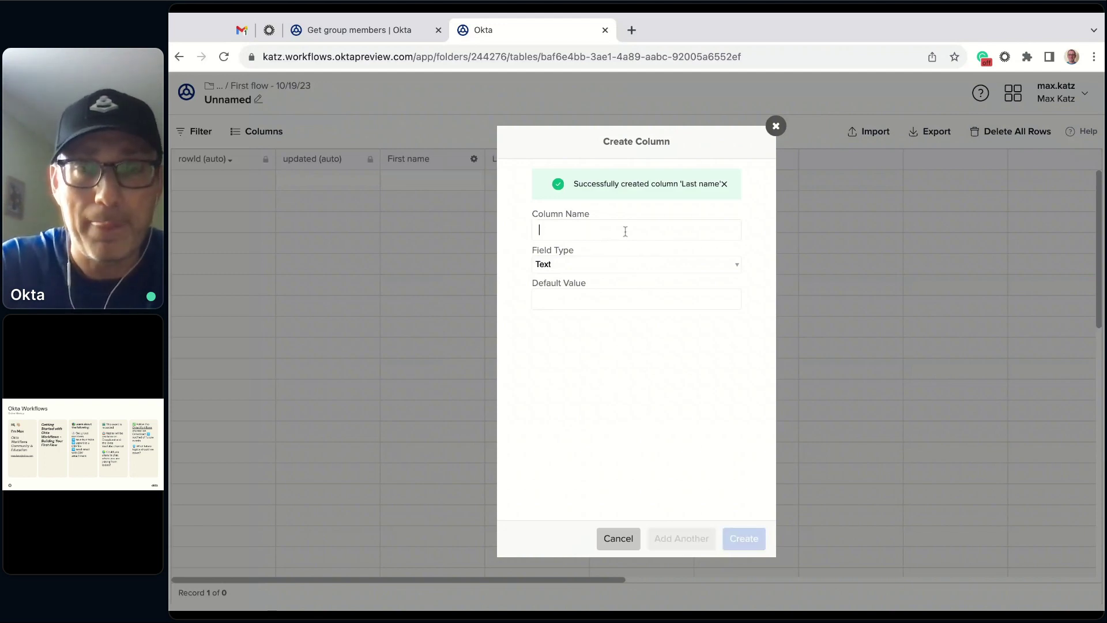
text(Email)
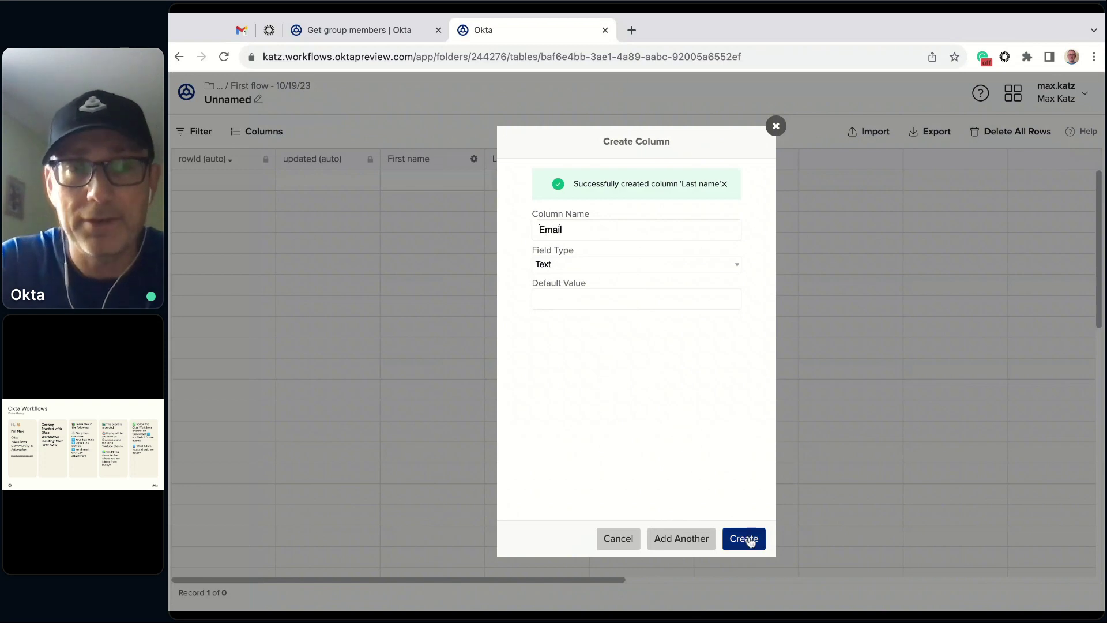
click(750, 541)
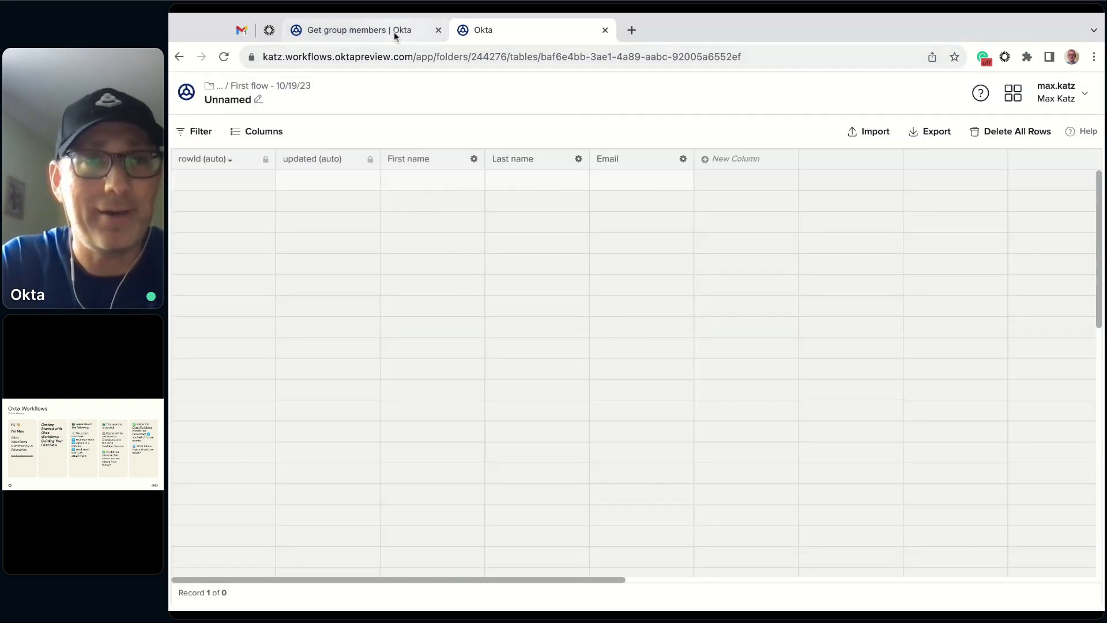
- Rename the Unnamed table to 'User table' and open it in a new browser tab
click(277, 92)
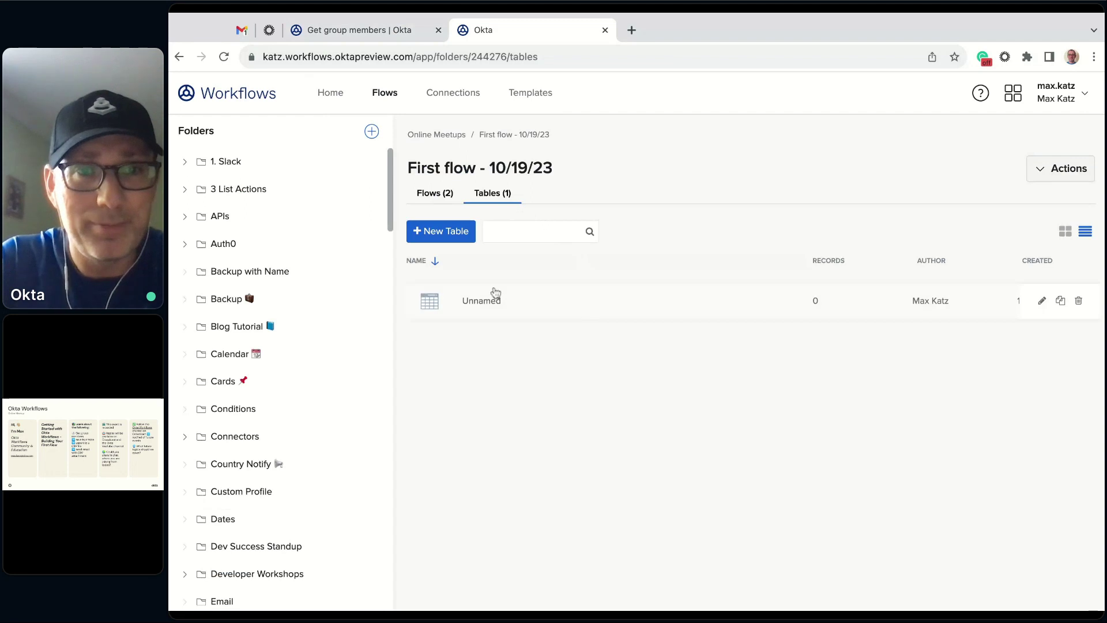
click(483, 302)
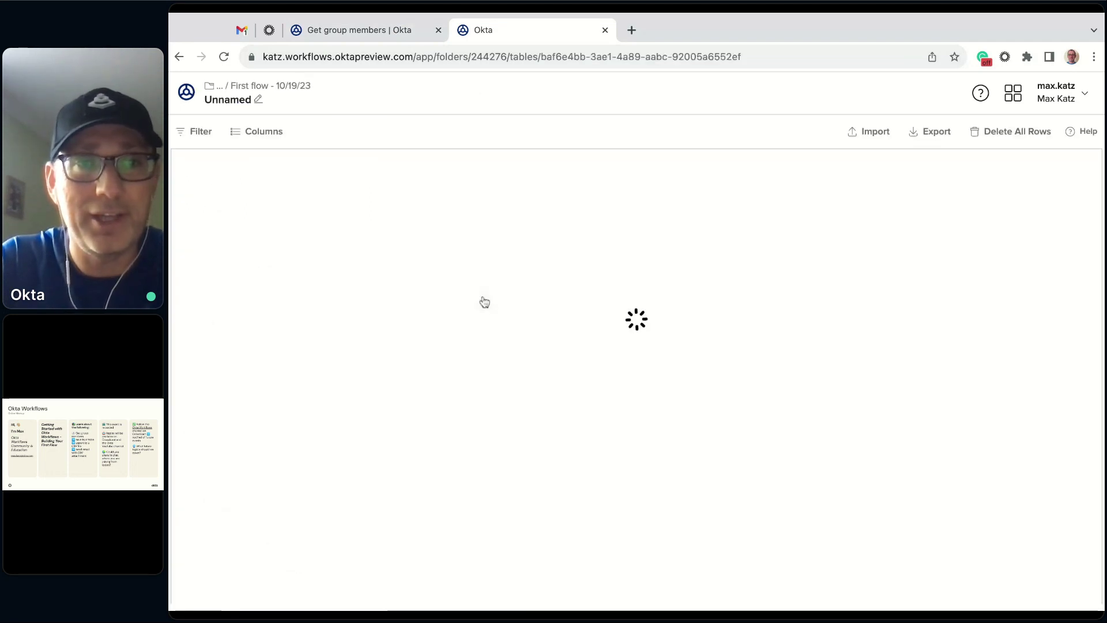
click(233, 104)
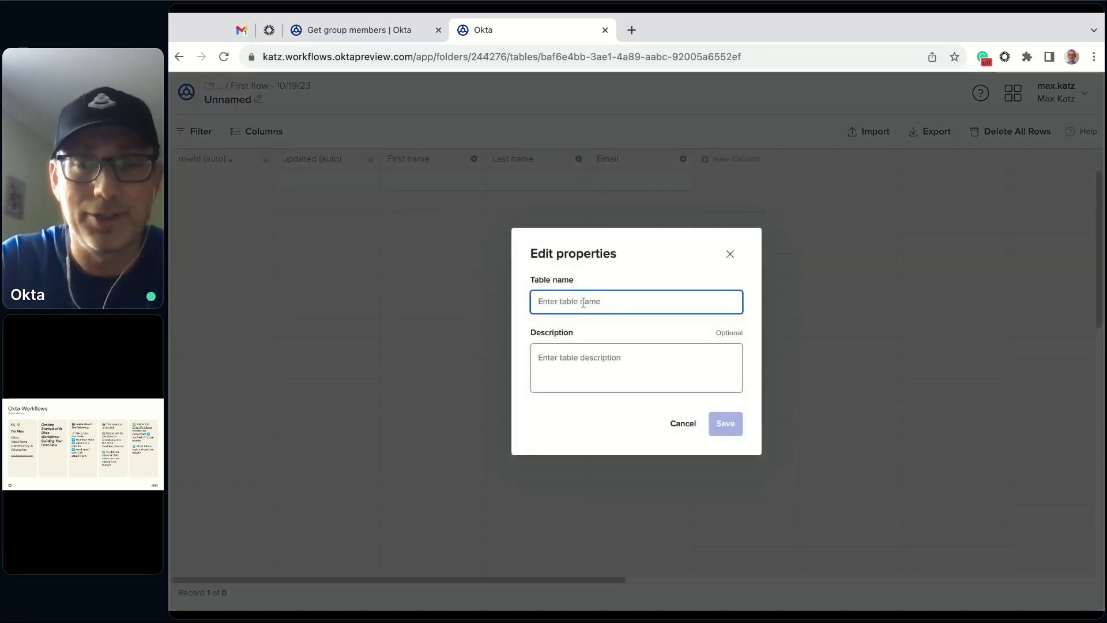
text(User table)
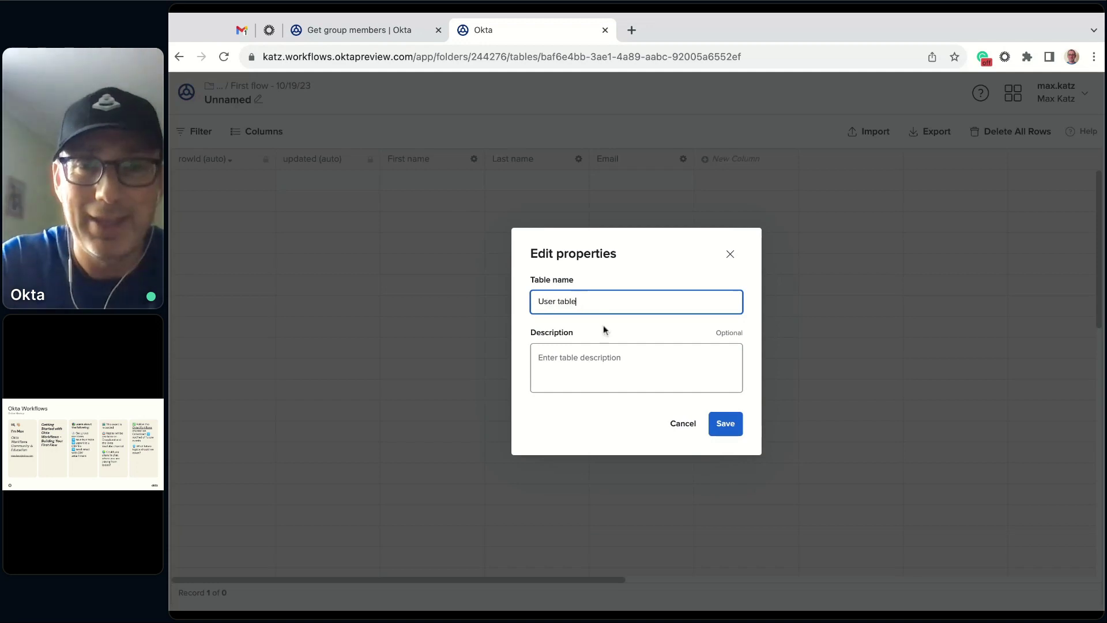
click(729, 426)
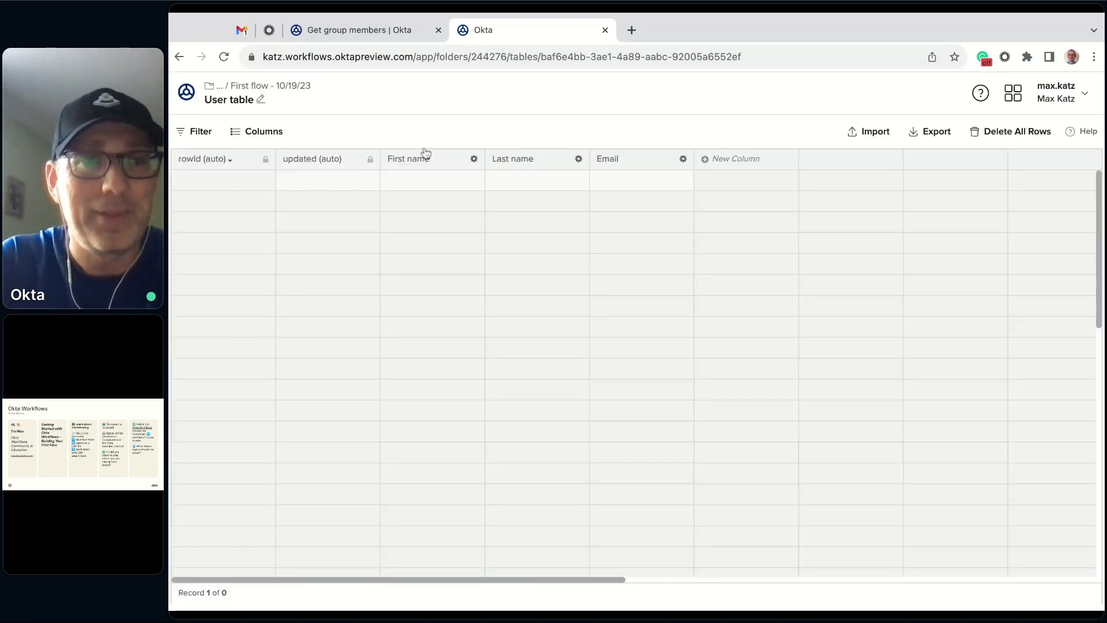
click(286, 86)
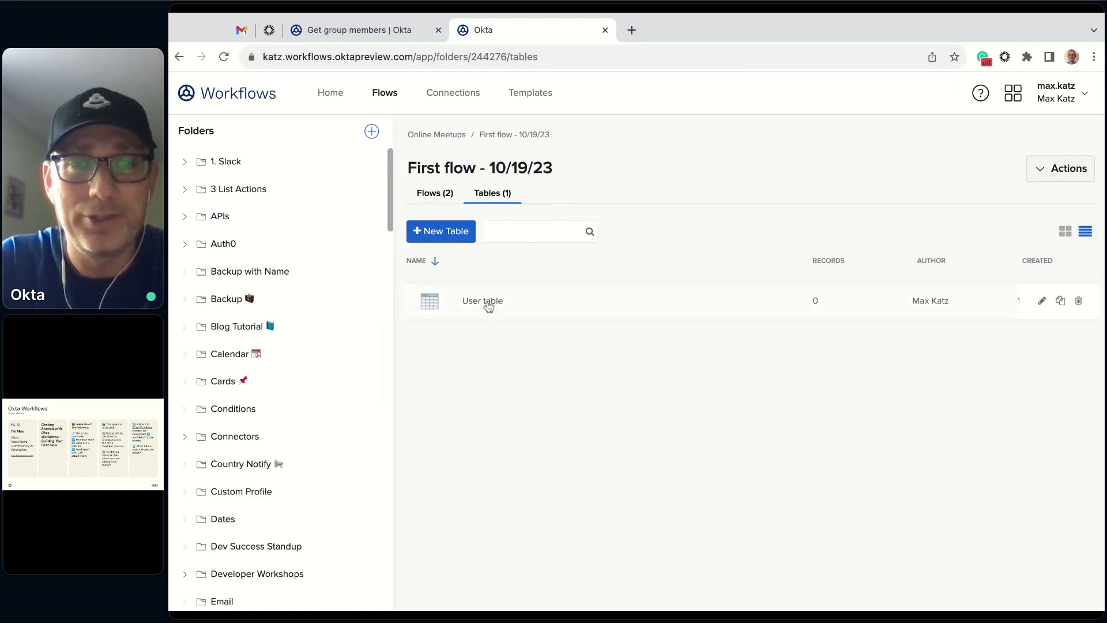
super+click(489, 302)
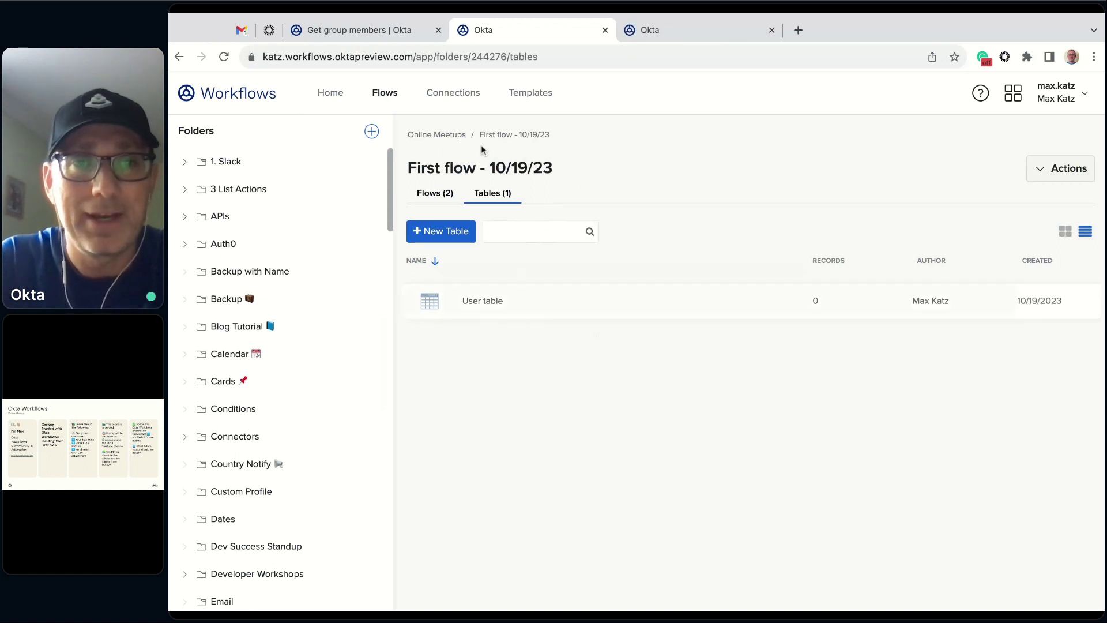
- Open Save user into table_Helper and add a Tables Create Row card after Get Multiple
click(433, 193)
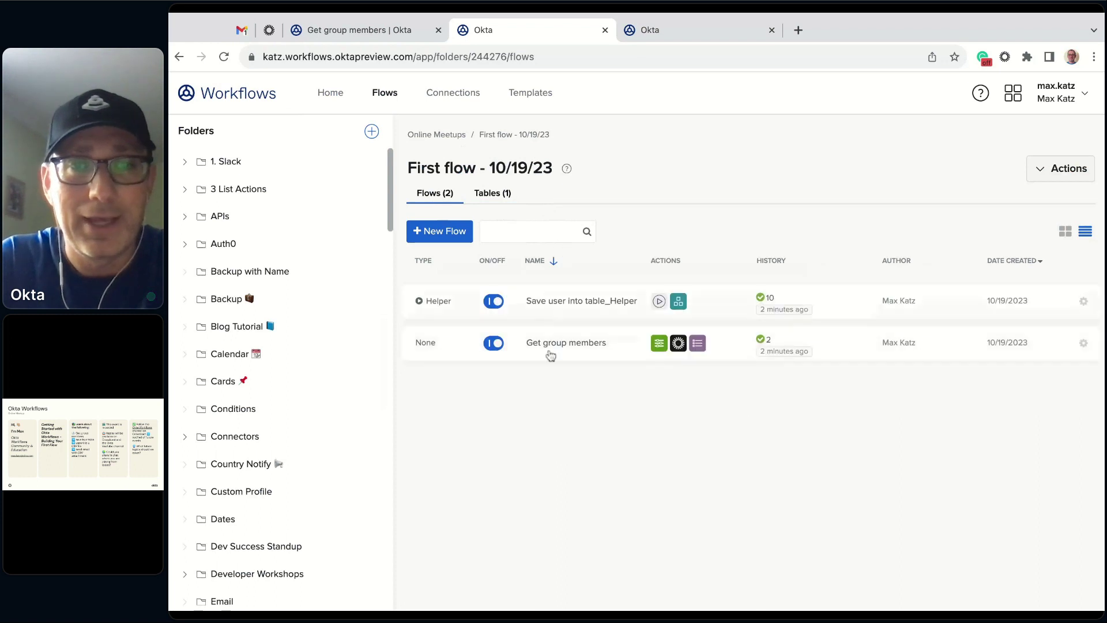
click(594, 311)
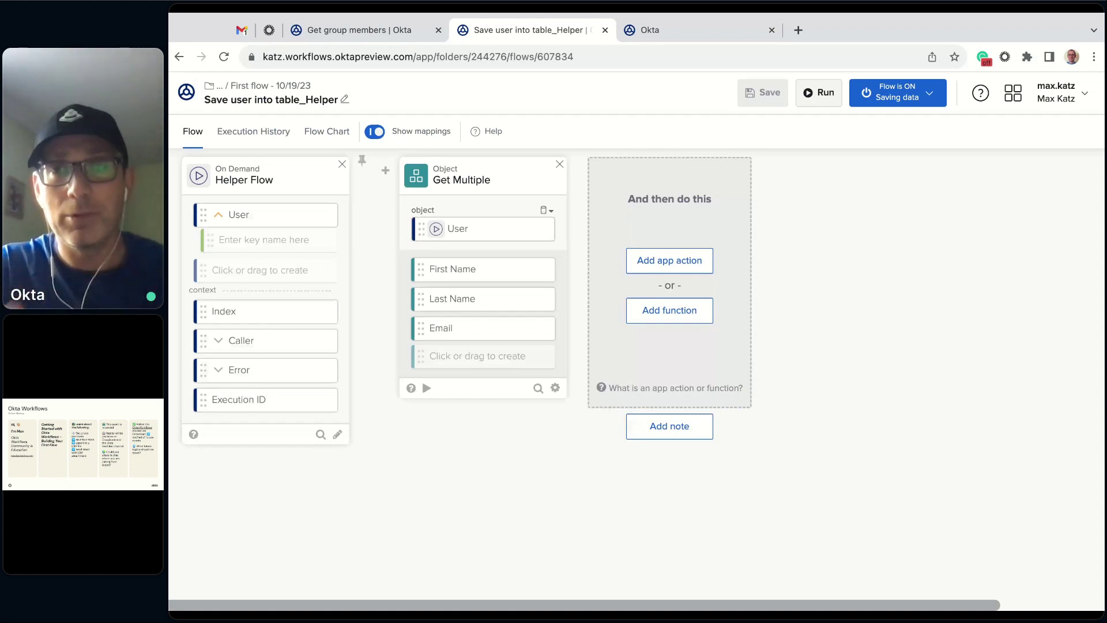
click(672, 322)
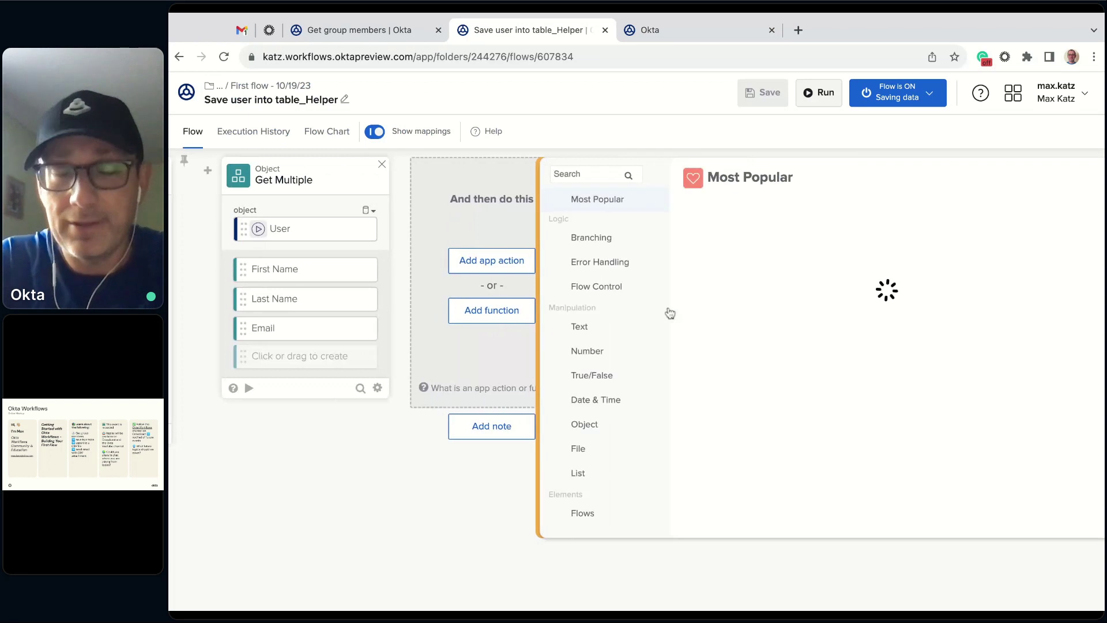
scroll(632, 304, down, 4)
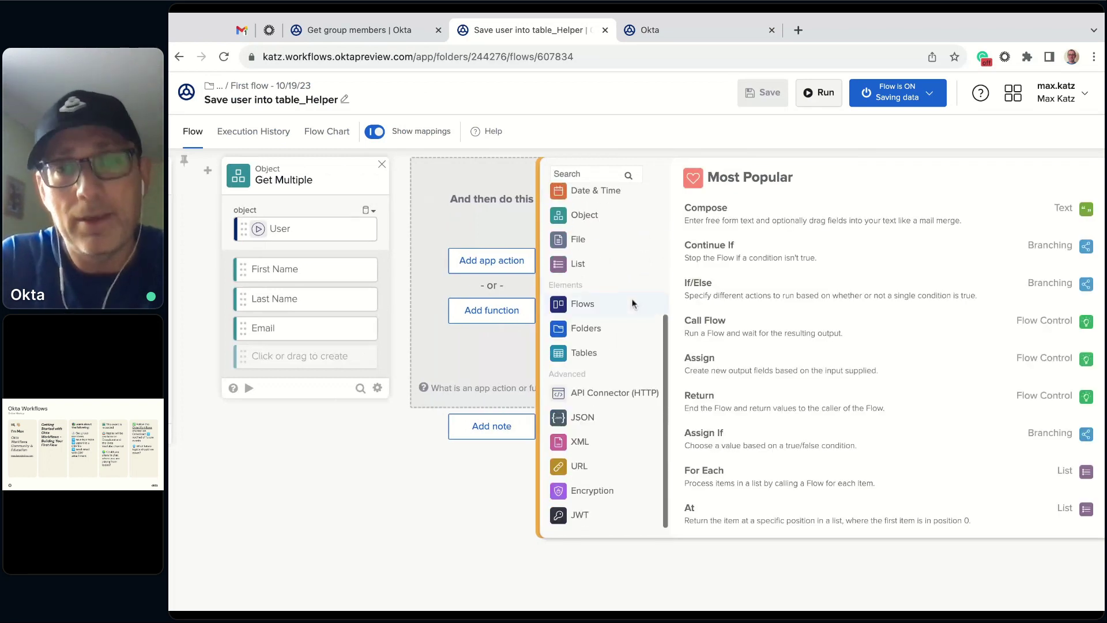
click(584, 353)
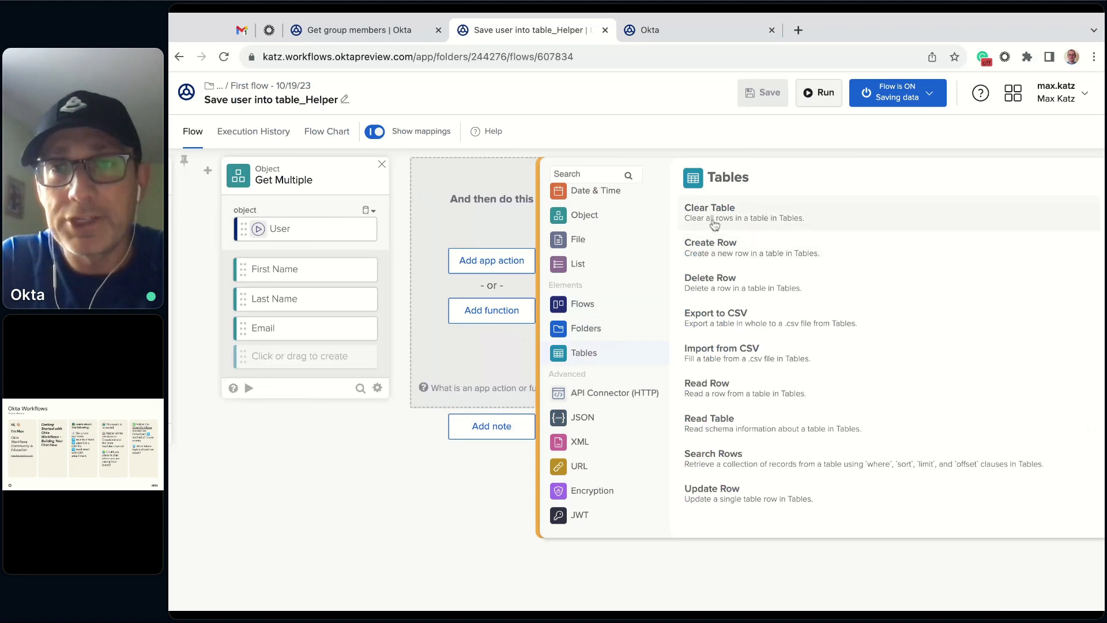
click(745, 252)
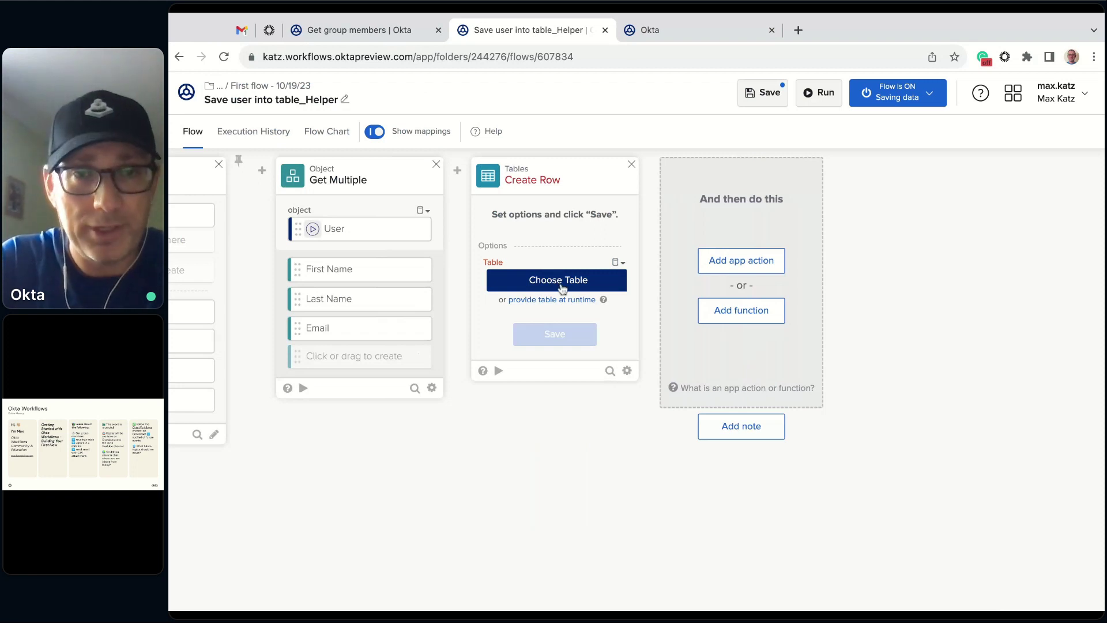
- Set Create Row's target to User table in the First flow - 10/19/23 folder and save
click(563, 281)
scroll(407, 276, down, 10)
scroll(407, 276, down, 8)
click(362, 443)
click(475, 229)
click(964, 544)
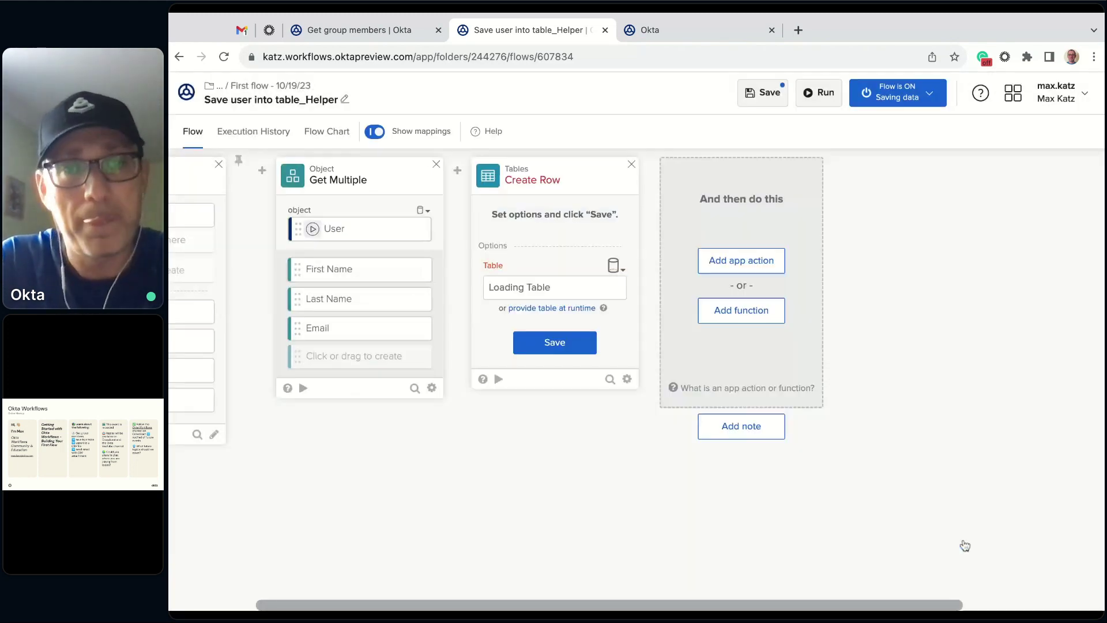
click(567, 342)
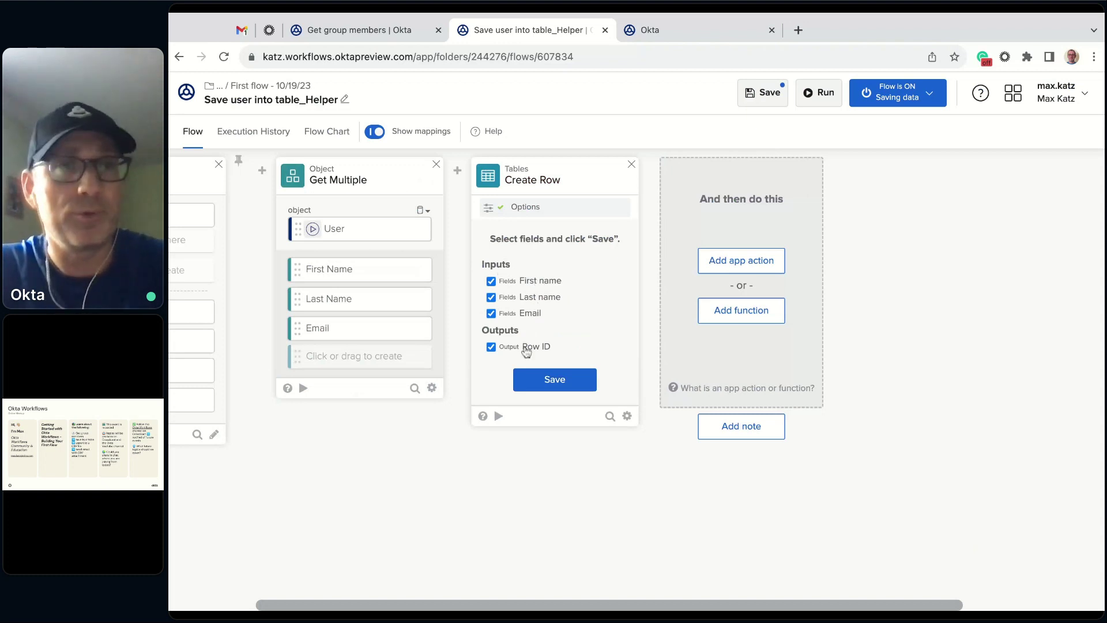
click(557, 379)
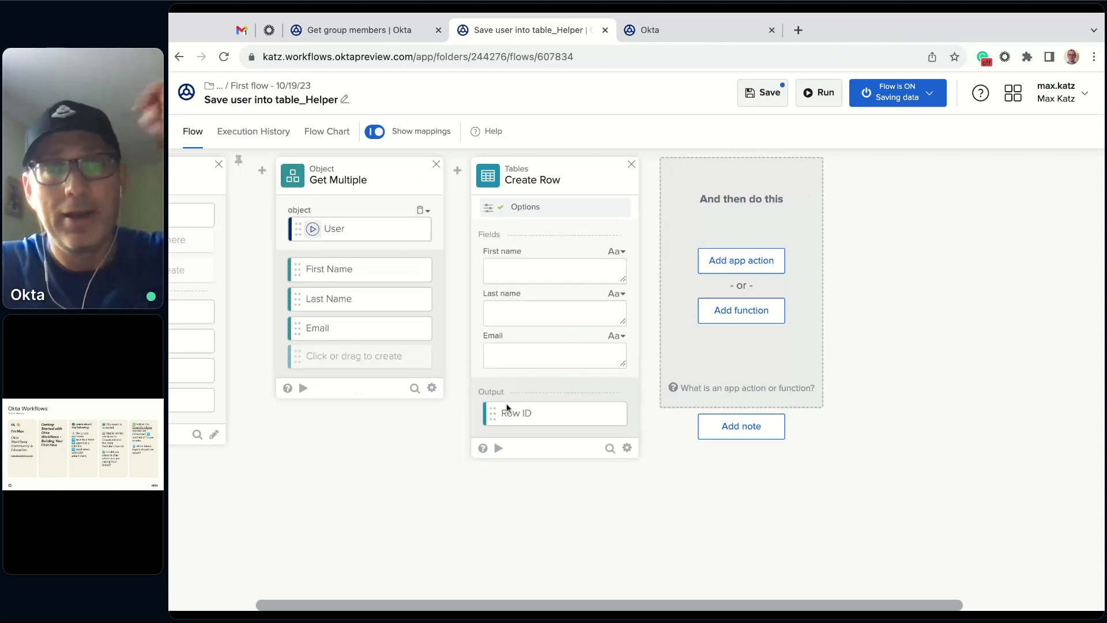
- Map Get Multiple's First Name, Last Name and Email into the matching Create Row fields
scroll(531, 490, left, 4)
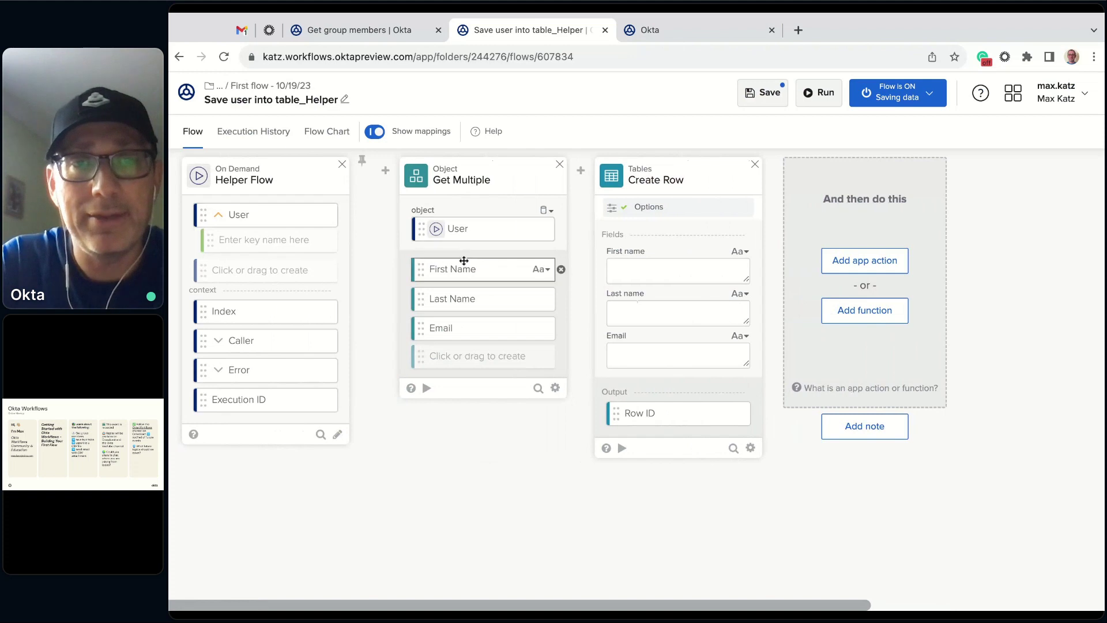
drag(470, 276, 677, 270)
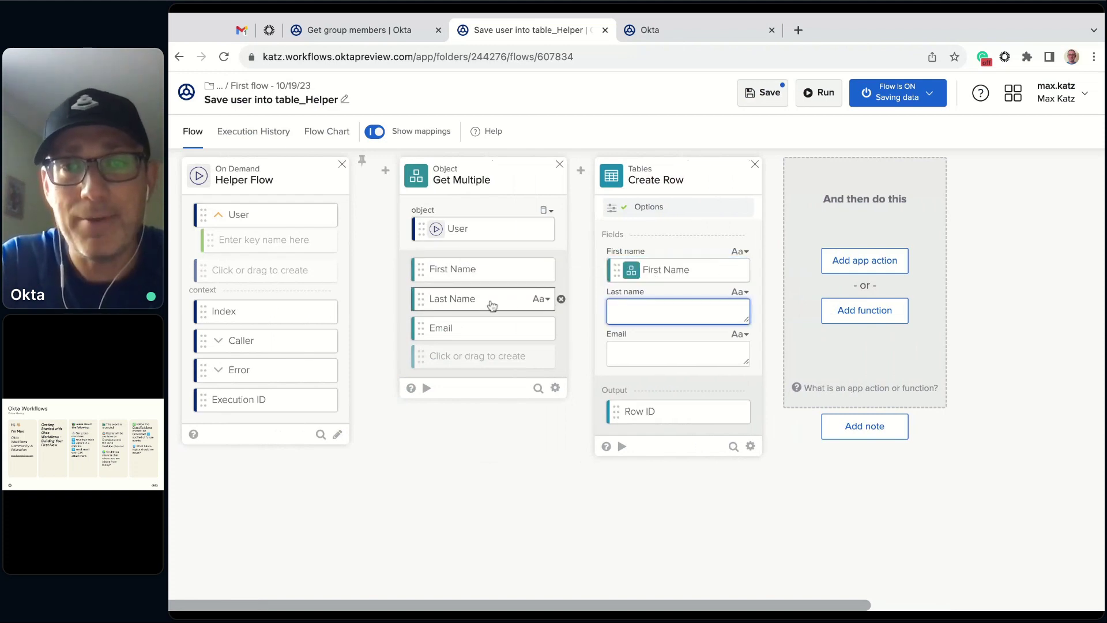
drag(492, 305, 669, 310)
drag(507, 329, 654, 358)
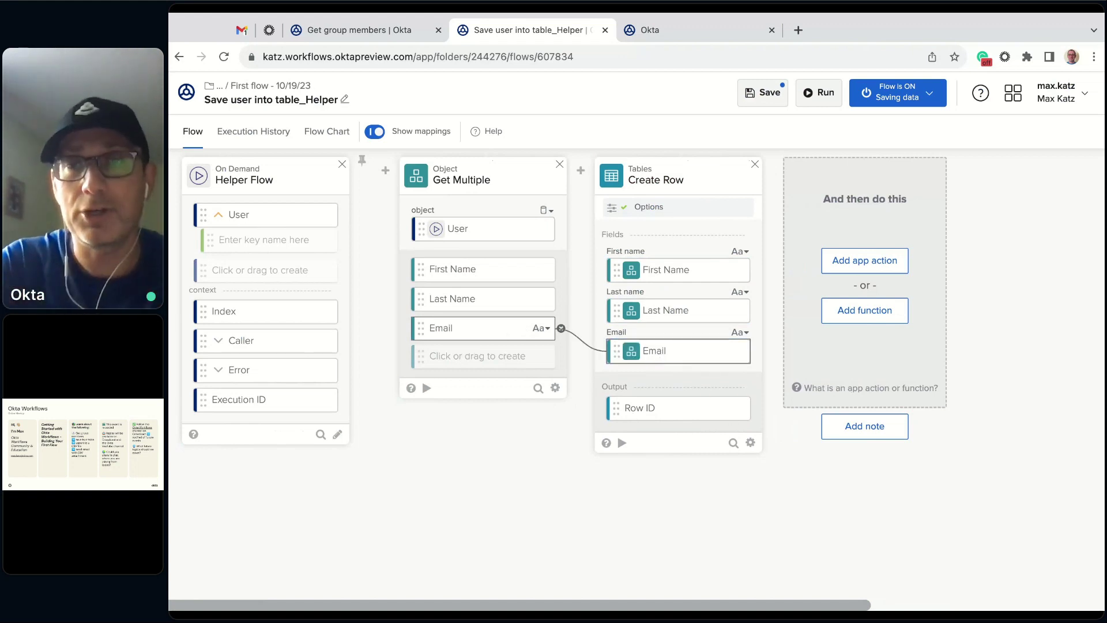
- Test Create Row with a sample name and e-mail, get a Row ID, then go to User table
click(621, 443)
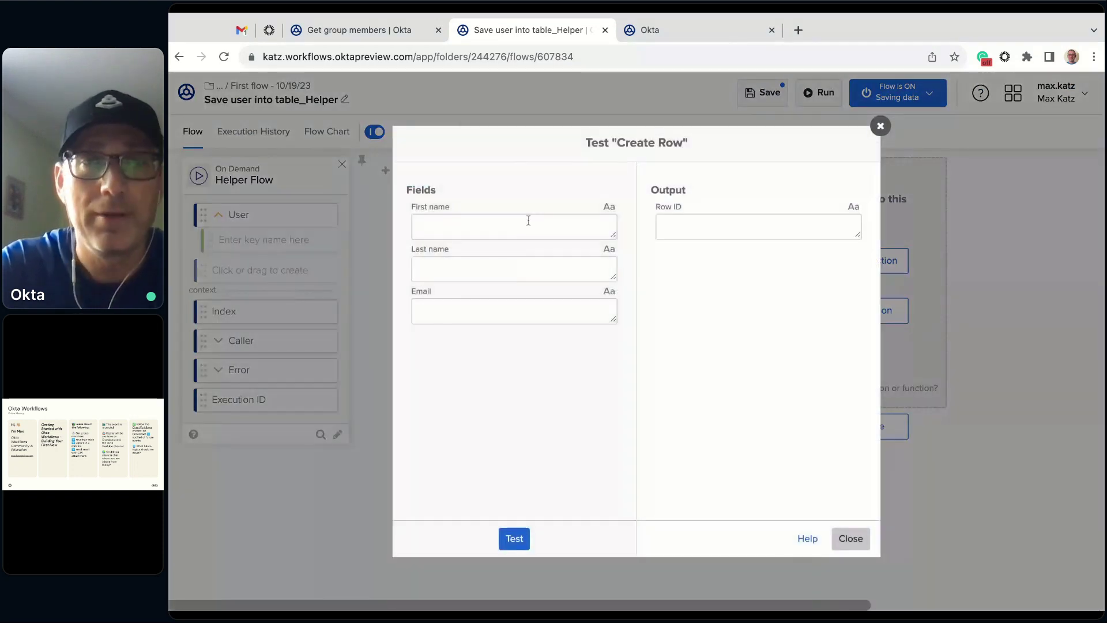
click(528, 220)
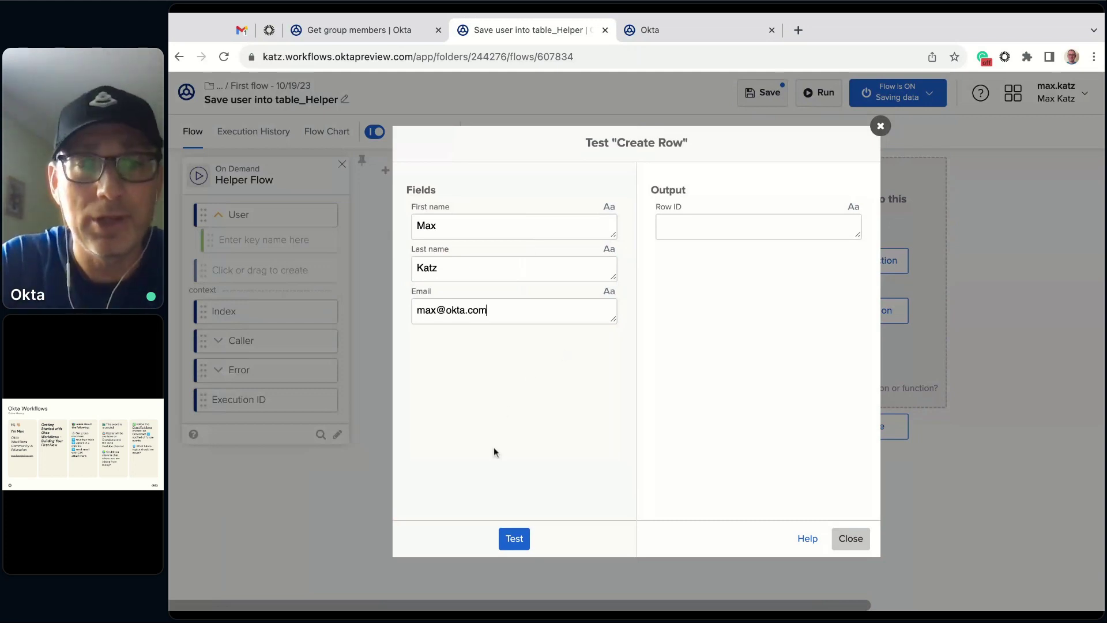
click(514, 539)
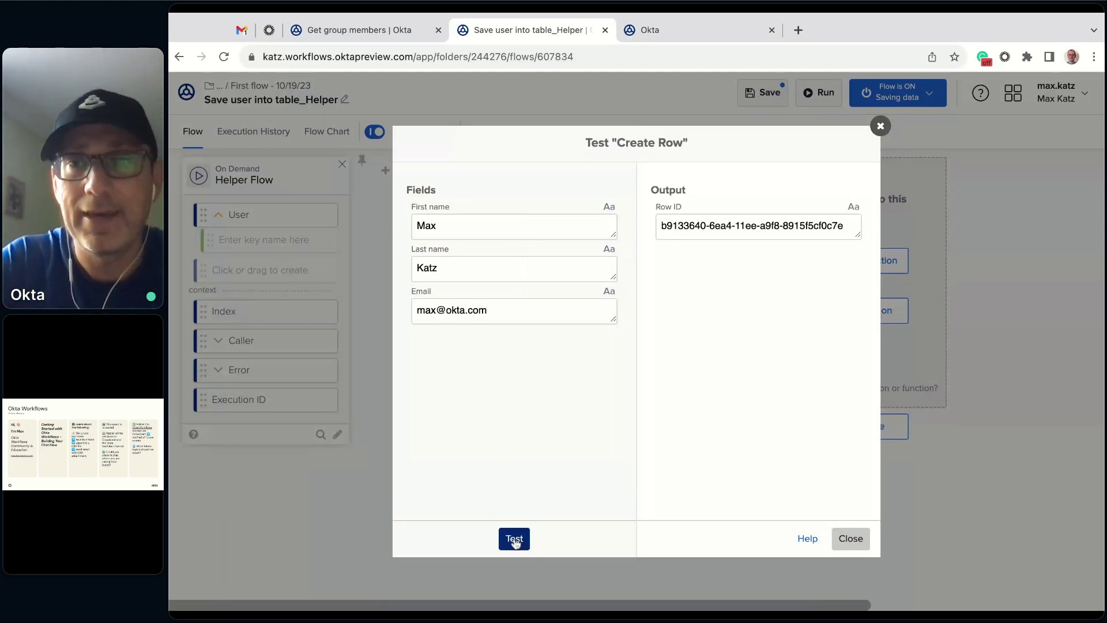
click(851, 539)
click(714, 25)
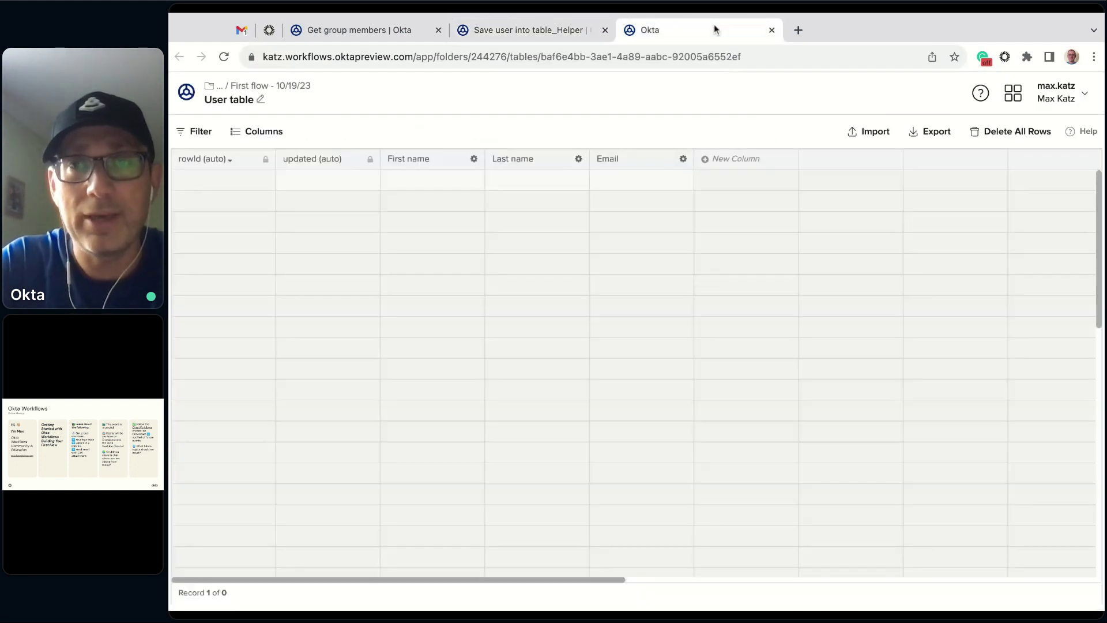
- Reload User table to see the test row, then delete all its rows
key(super+r)
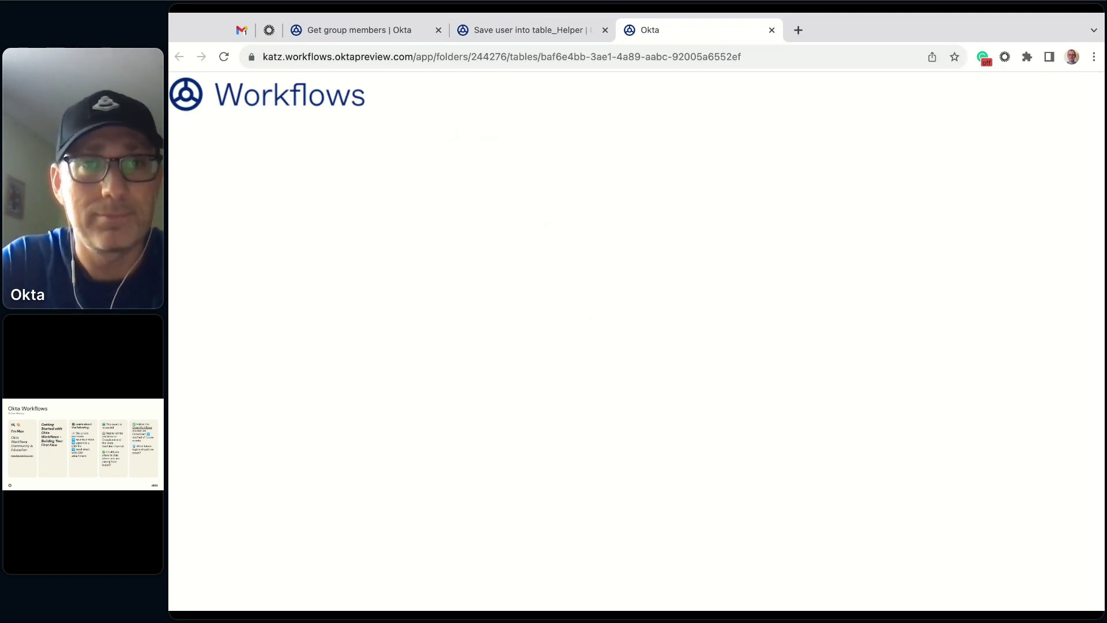
click(224, 57)
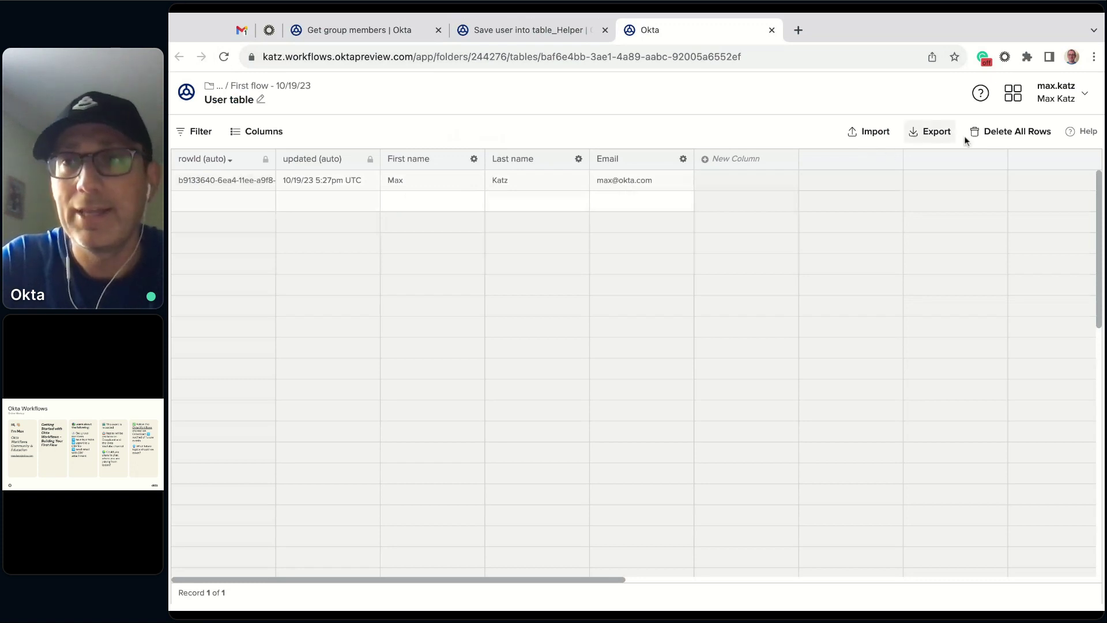
click(998, 133)
click(728, 389)
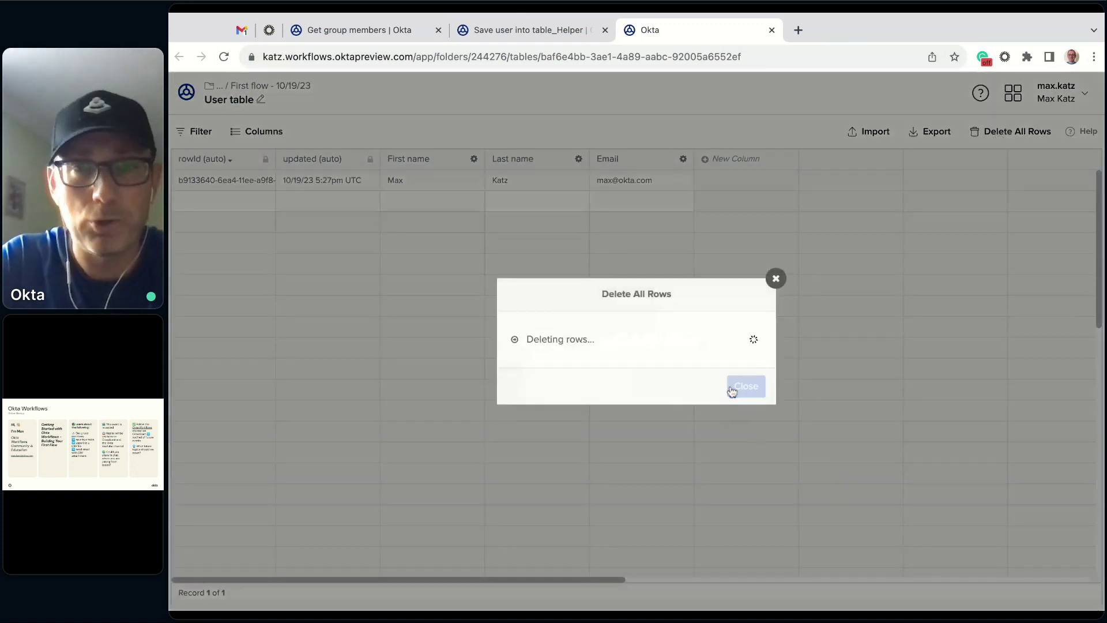
click(777, 280)
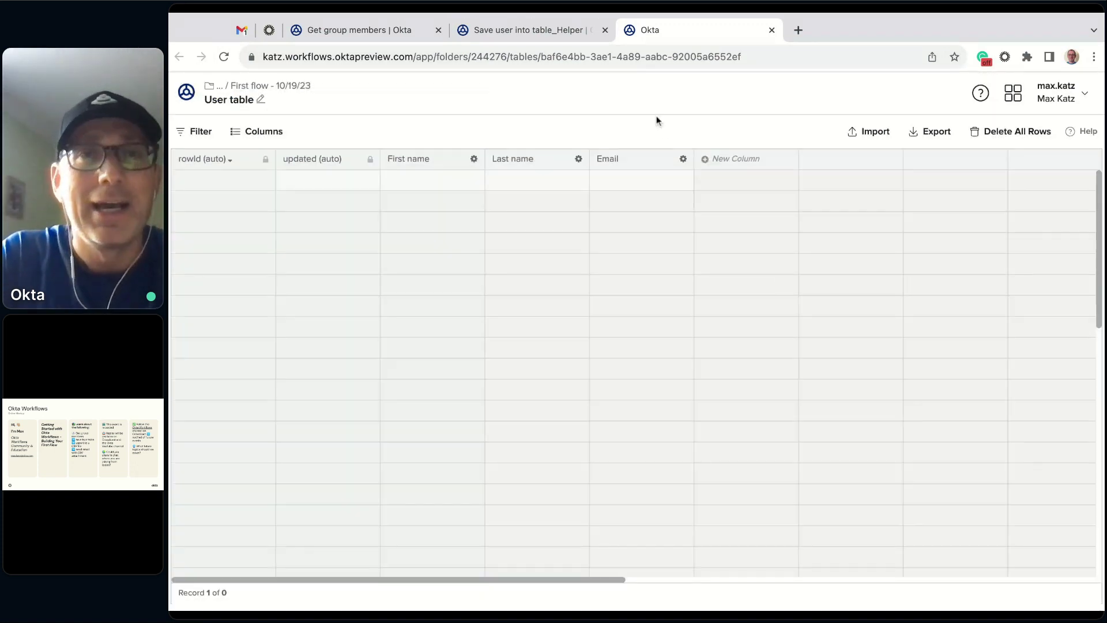
- Go back to the Get group members flow canvas
click(542, 32)
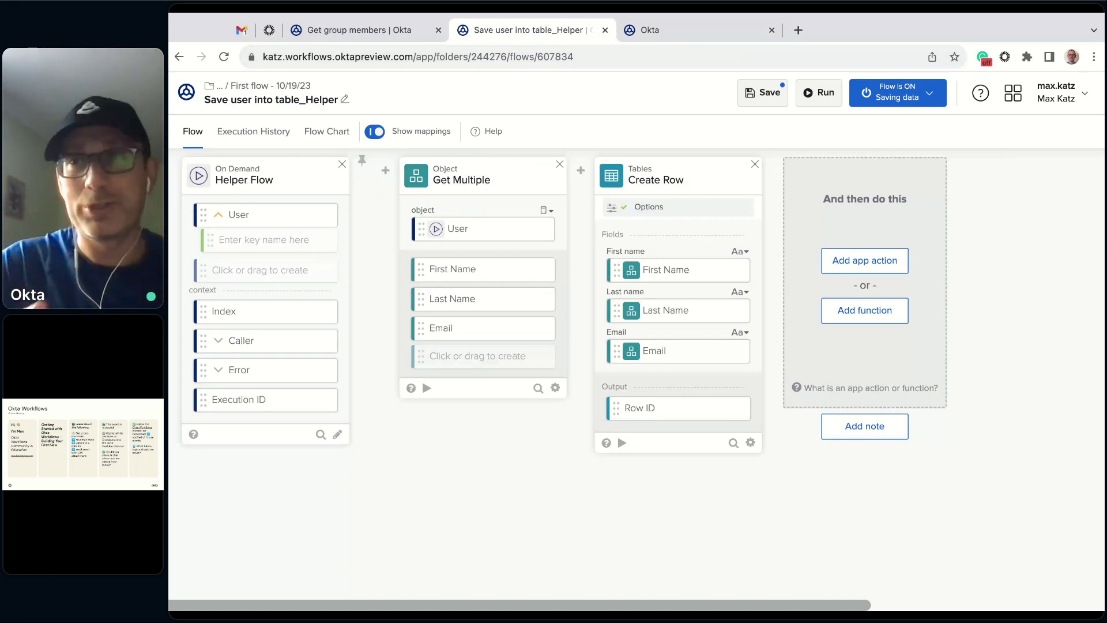
click(380, 28)
click(193, 131)
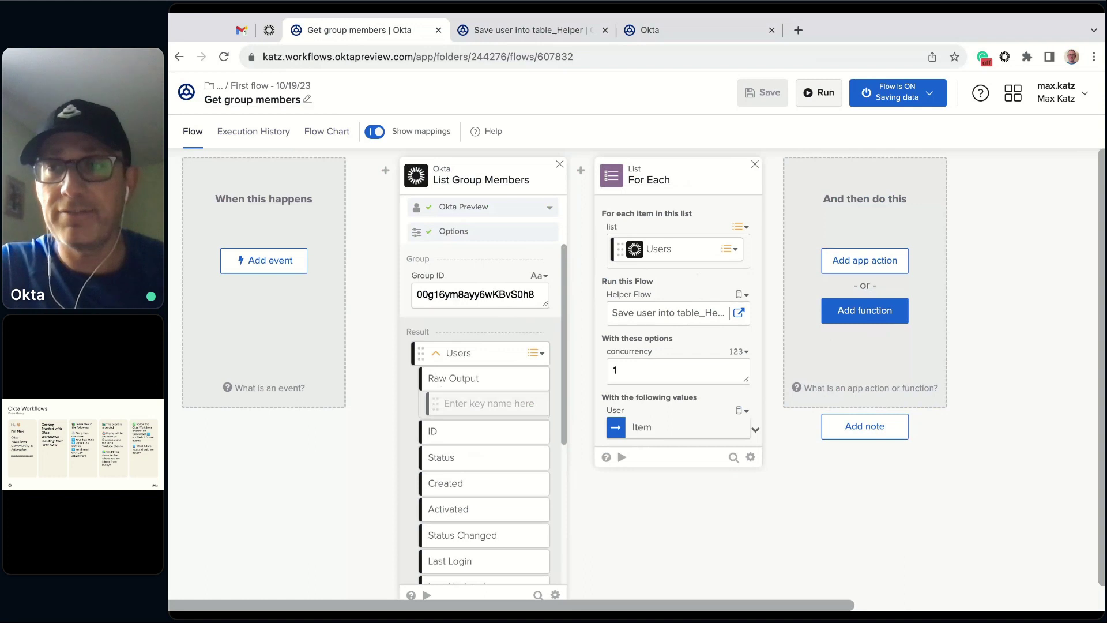
- Open the function picker after For Each and show the Tables functions
click(848, 314)
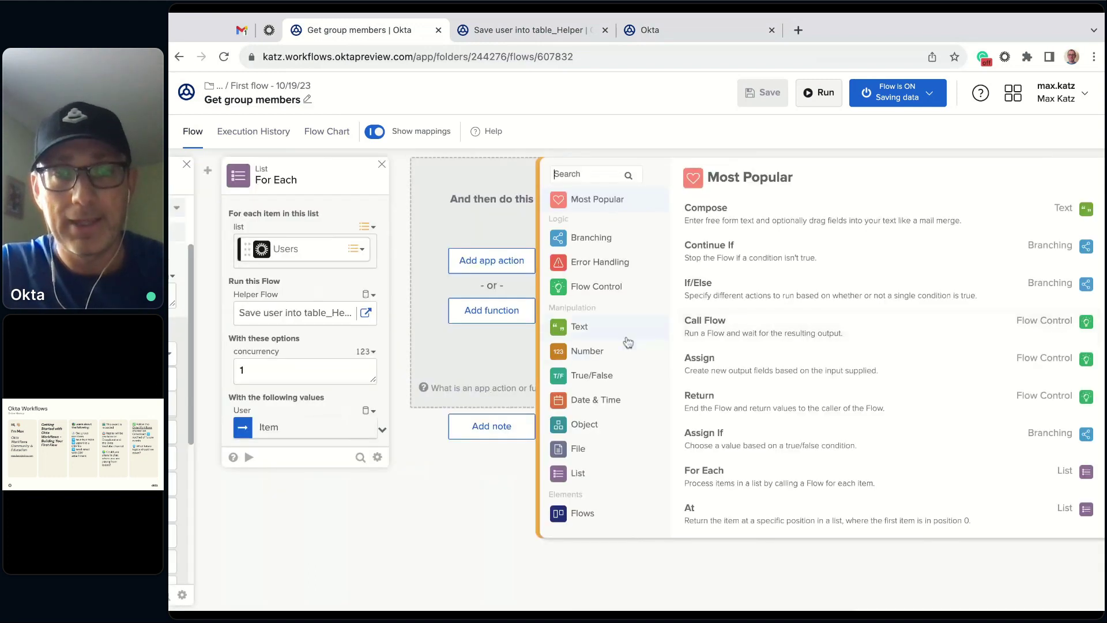
scroll(629, 343, down, 2)
scroll(600, 461, down, 1)
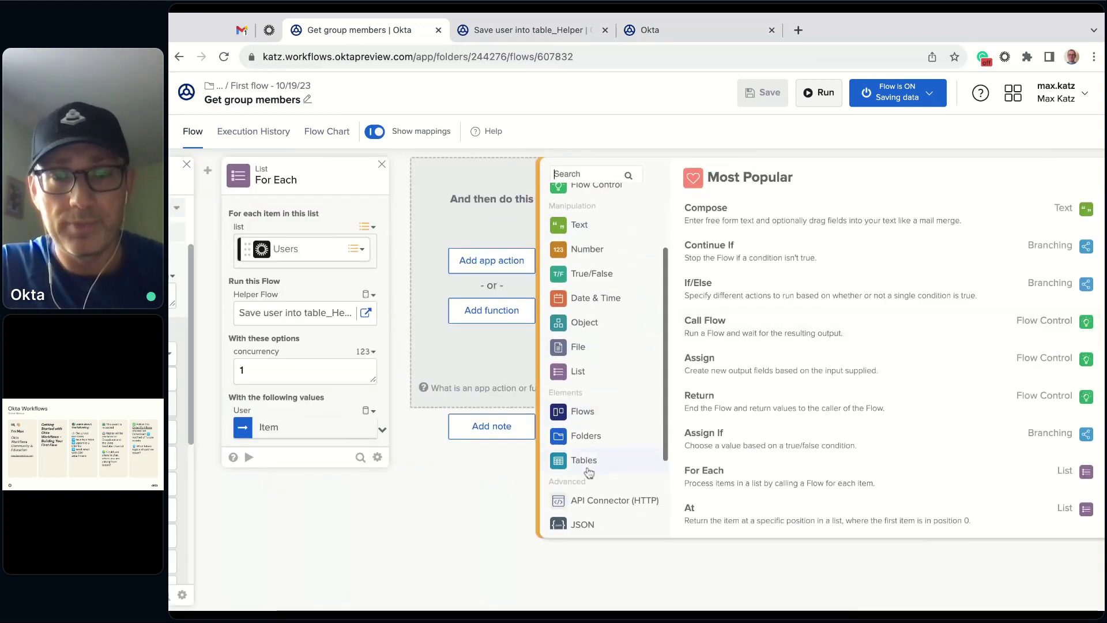
click(597, 461)
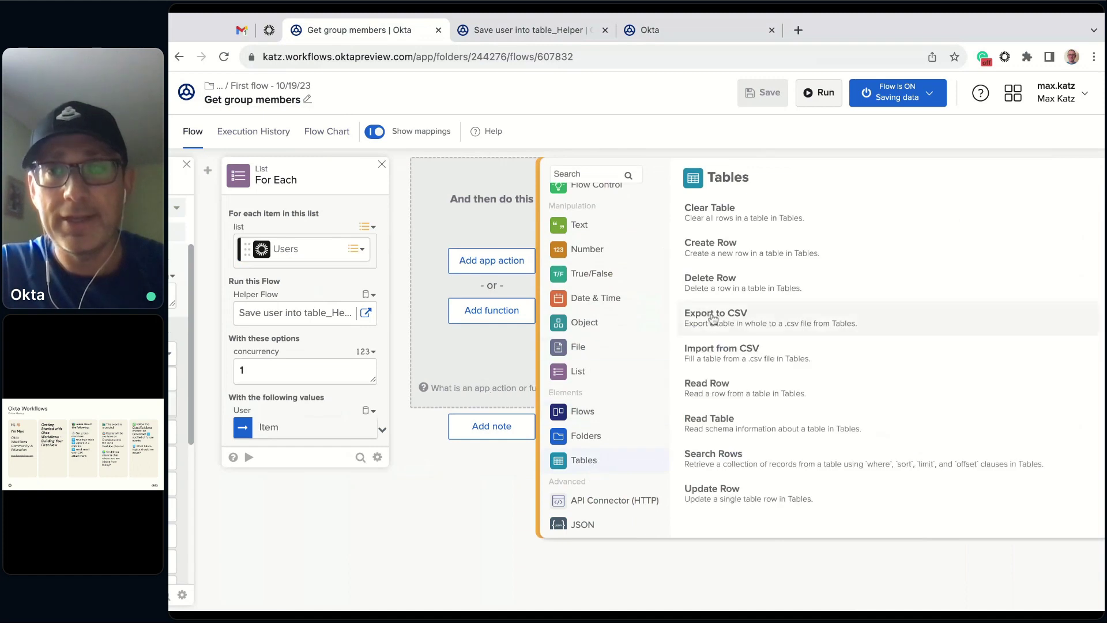
- Add an Export to CSV card that exports the User table from the First flow - 10/19/23 folder
click(747, 315)
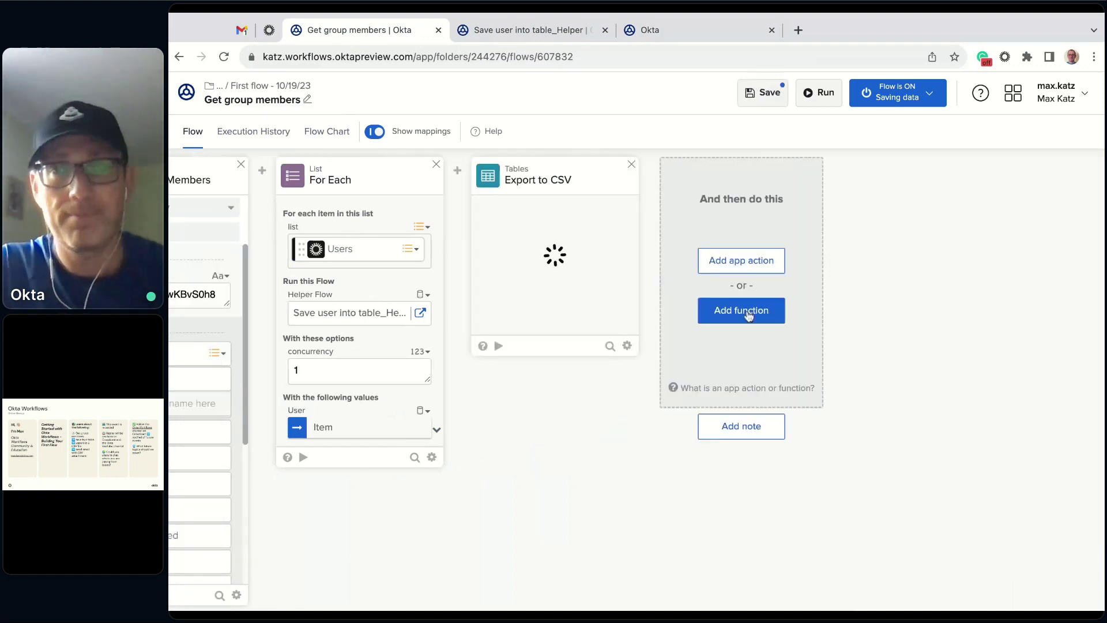
click(537, 280)
scroll(340, 289, down, 15)
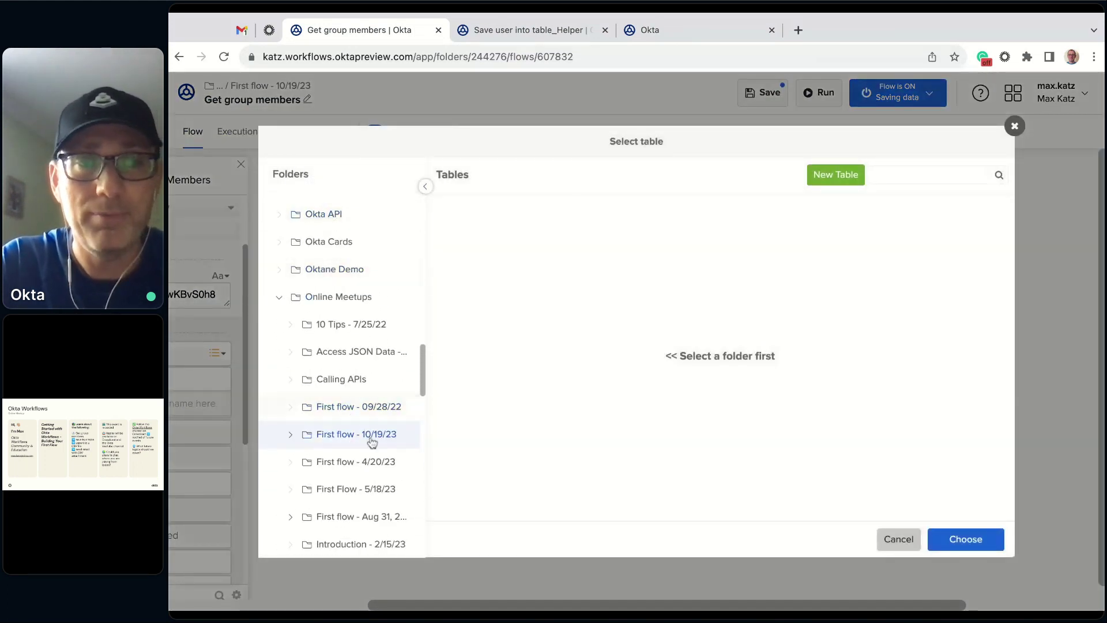
click(377, 438)
click(498, 223)
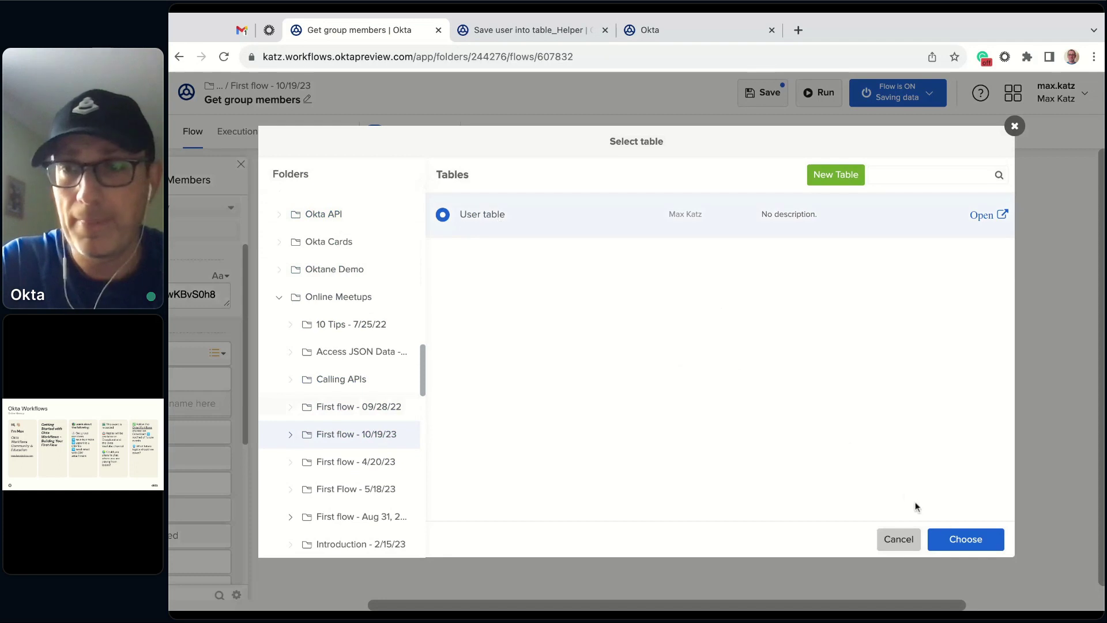
click(964, 538)
click(581, 340)
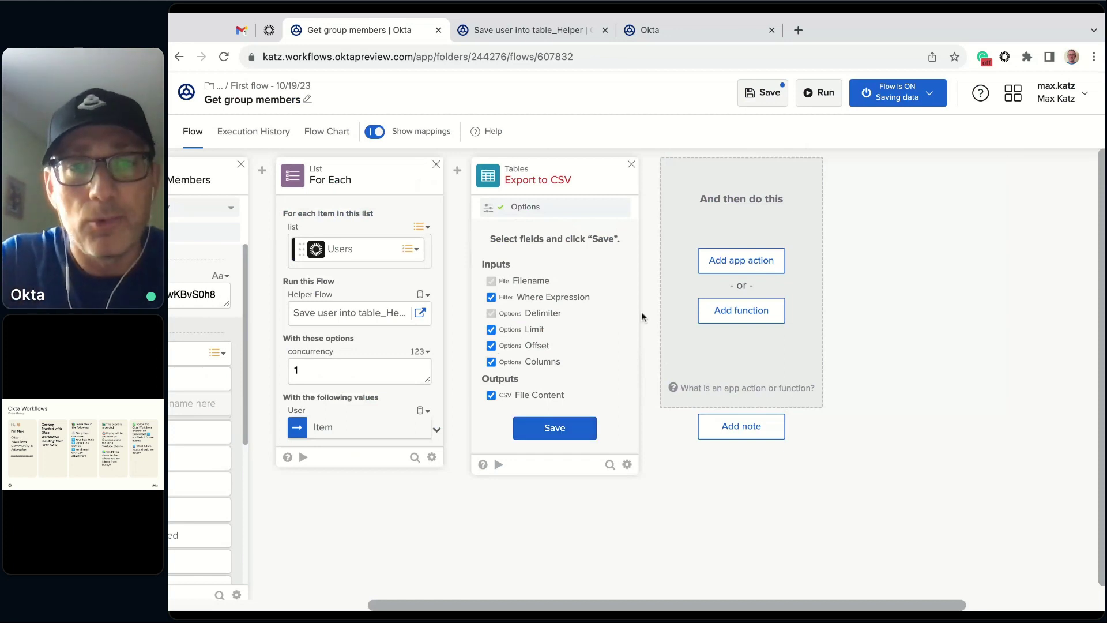
- Remove the Where Expression, Limit, Offset and Columns inputs and set the filename to User.csv
click(528, 300)
click(534, 331)
click(533, 346)
click(540, 361)
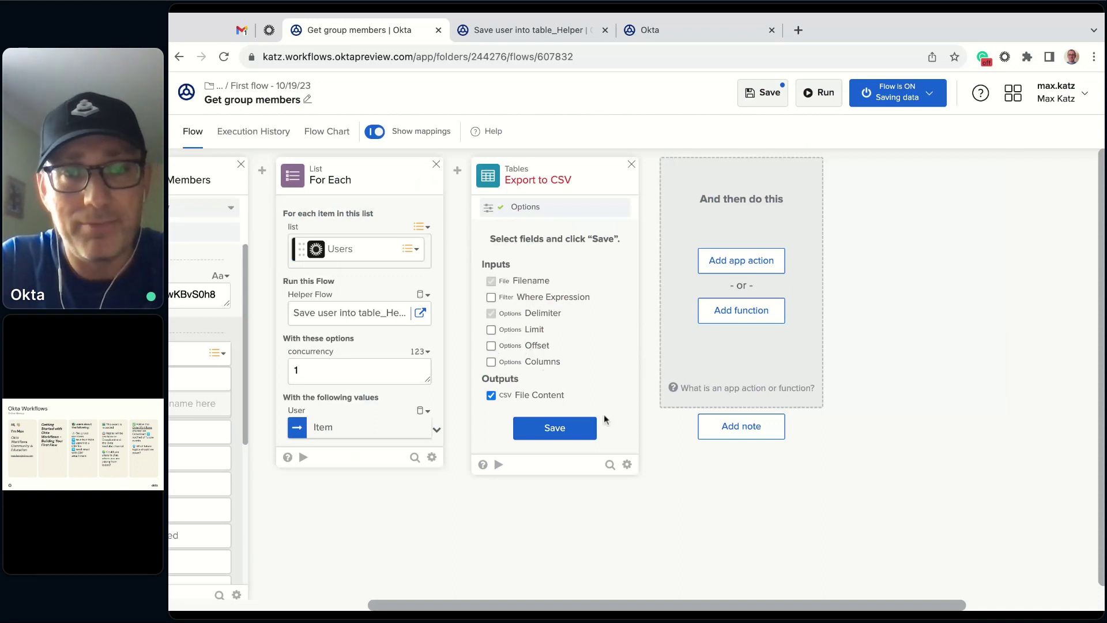
click(571, 428)
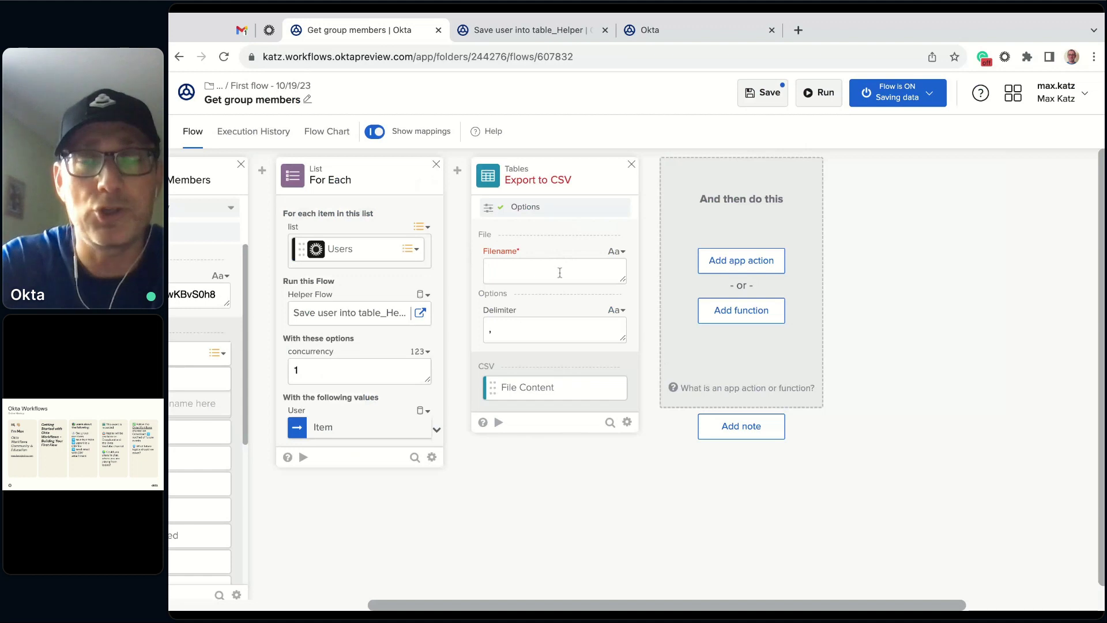
text(Uesrs)
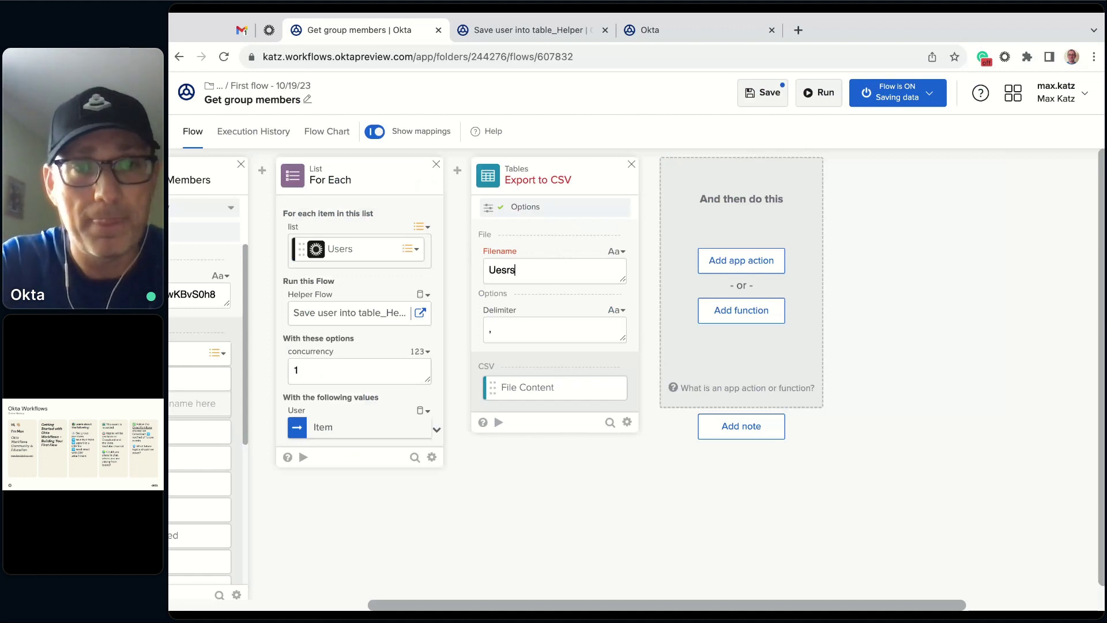
text(.cs)
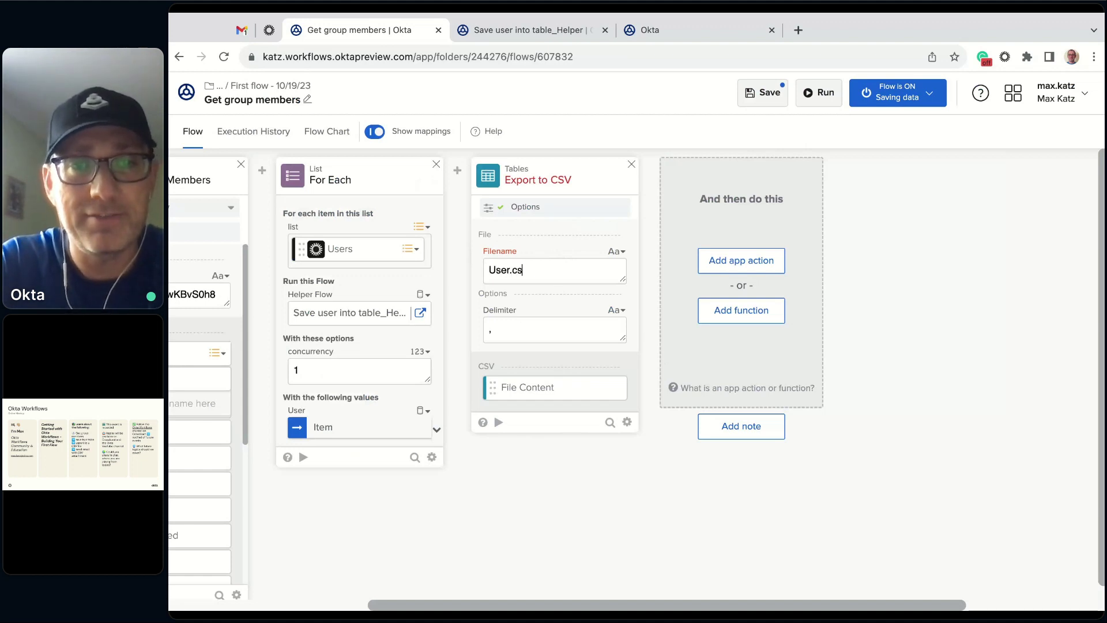
text(v)
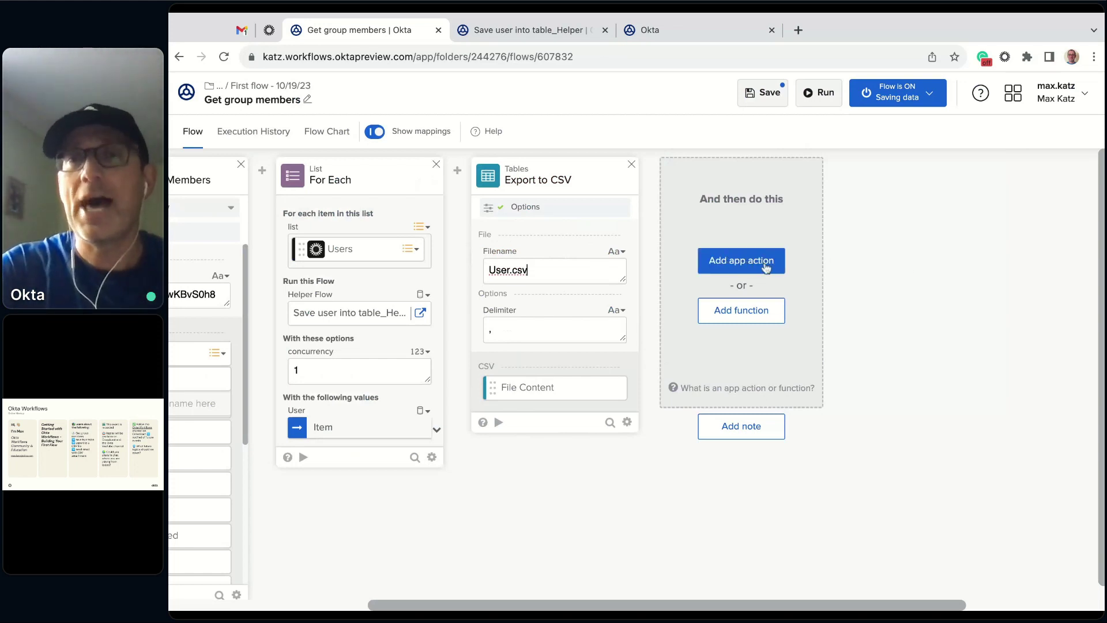
- Search for Gmail and add its Send Email with Attachment action after Export to CSV
click(759, 267)
text(gmai)
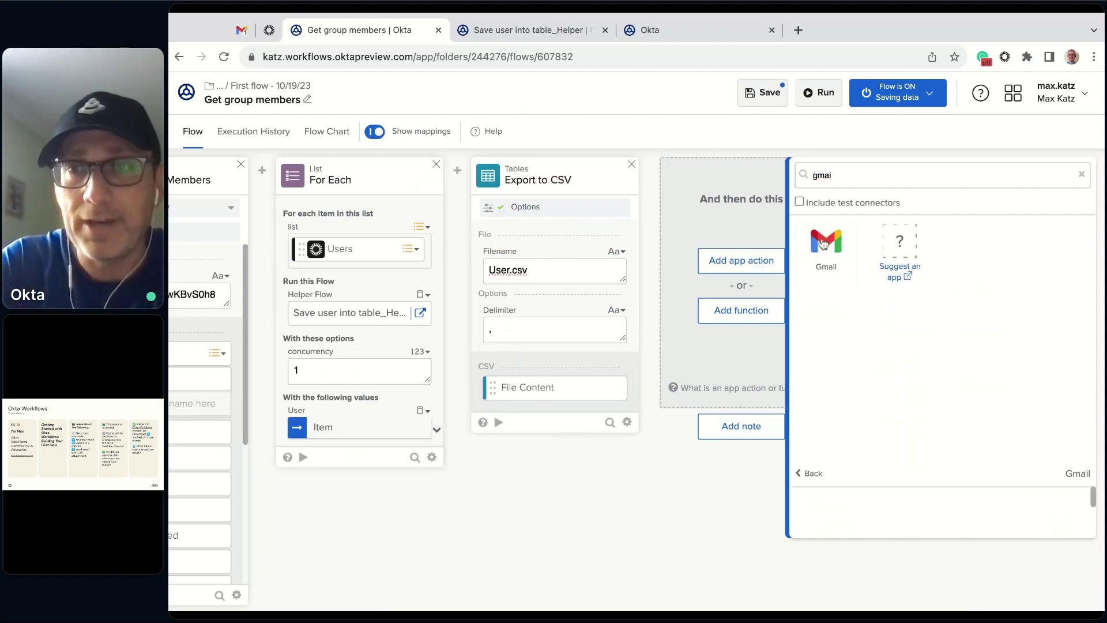
click(823, 243)
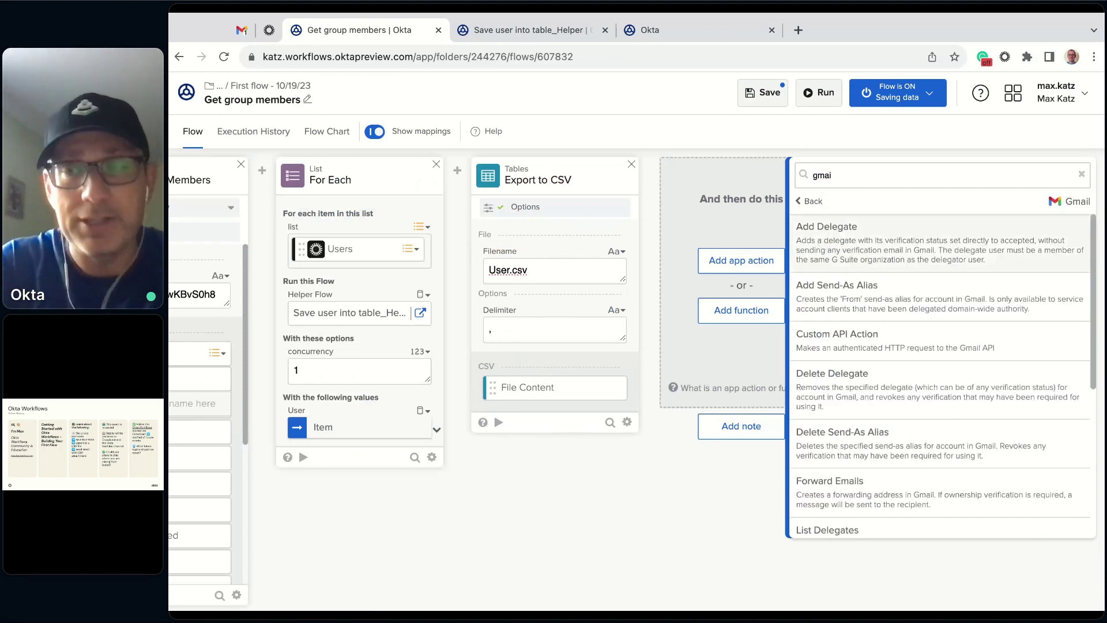
scroll(926, 319, down, 2)
scroll(926, 319, down, 4)
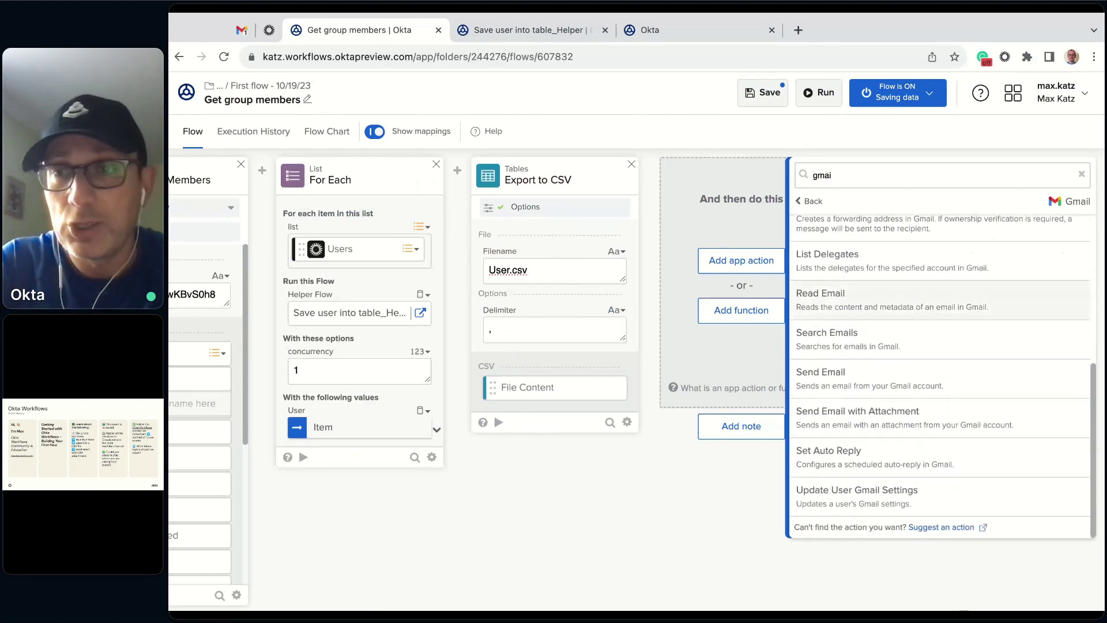
click(881, 422)
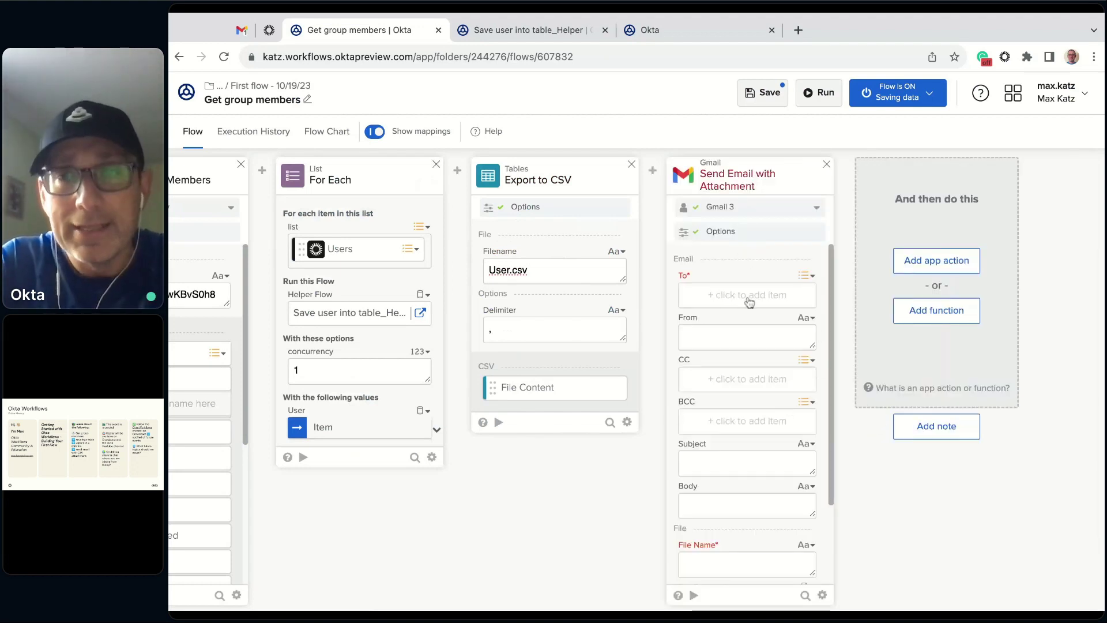
scroll(700, 314, down, 2)
scroll(715, 363, up, 2)
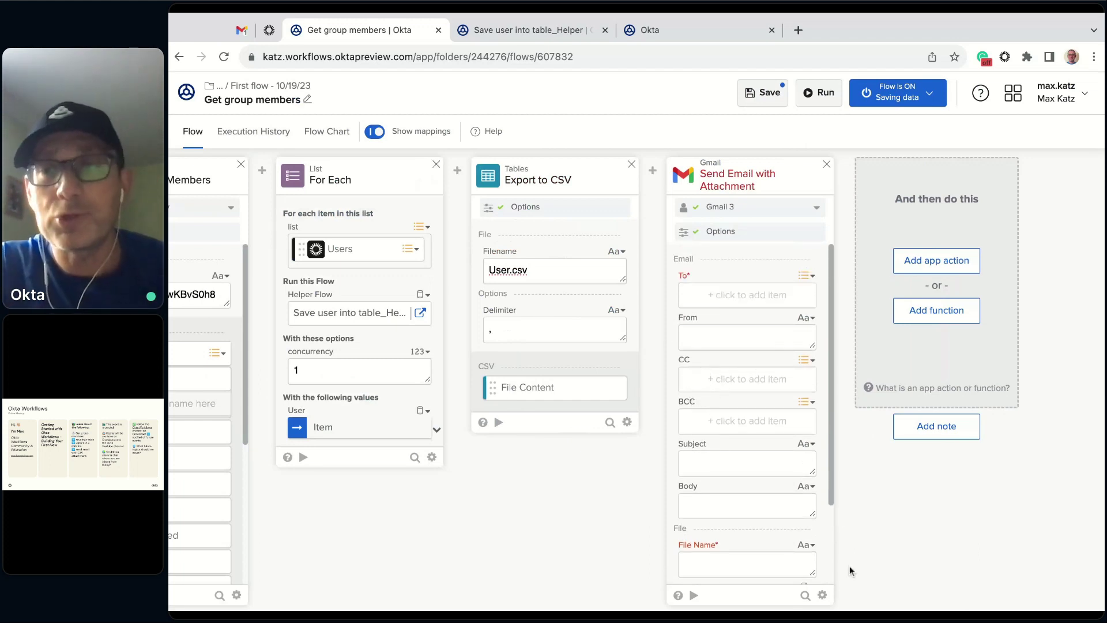
- Hide the From, CC and BCC fields on the email card and review its Gmail connection
click(823, 596)
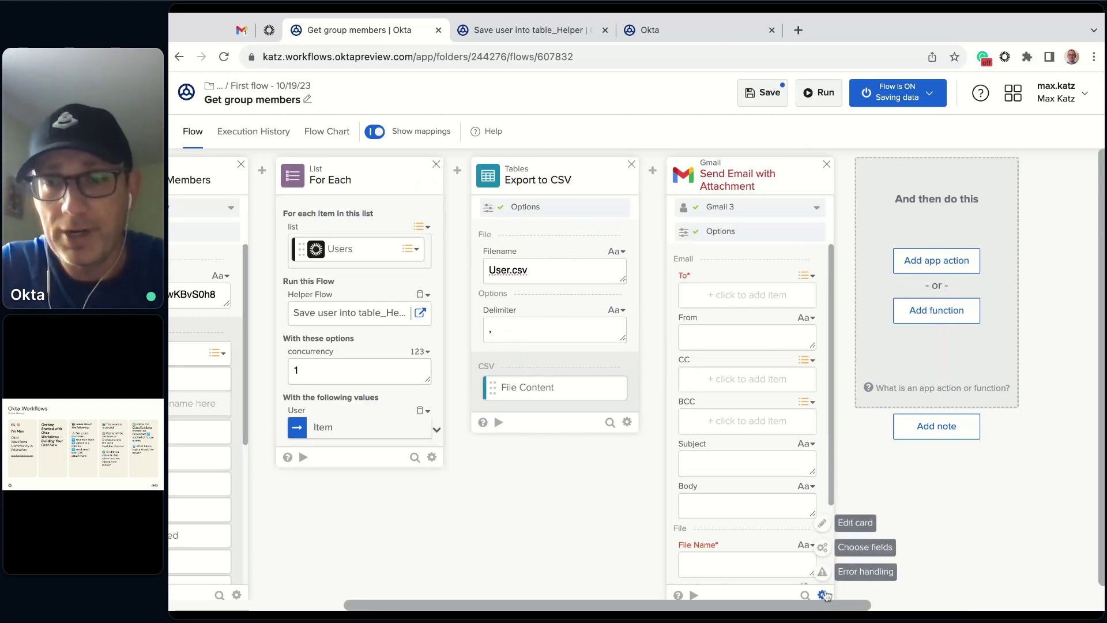
click(856, 552)
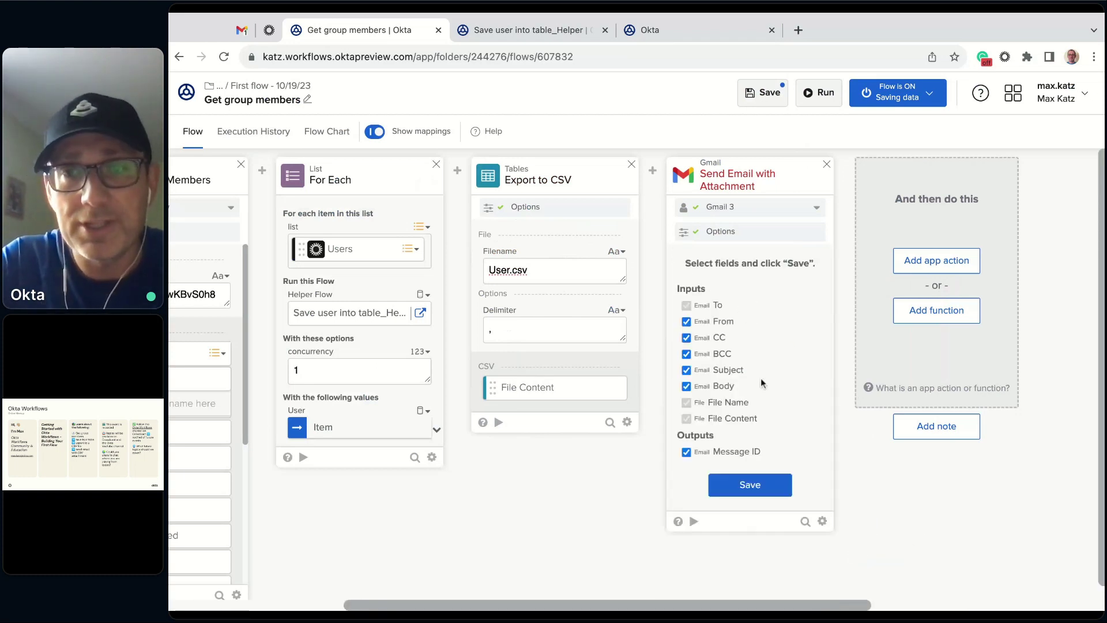
click(701, 322)
click(703, 337)
click(704, 354)
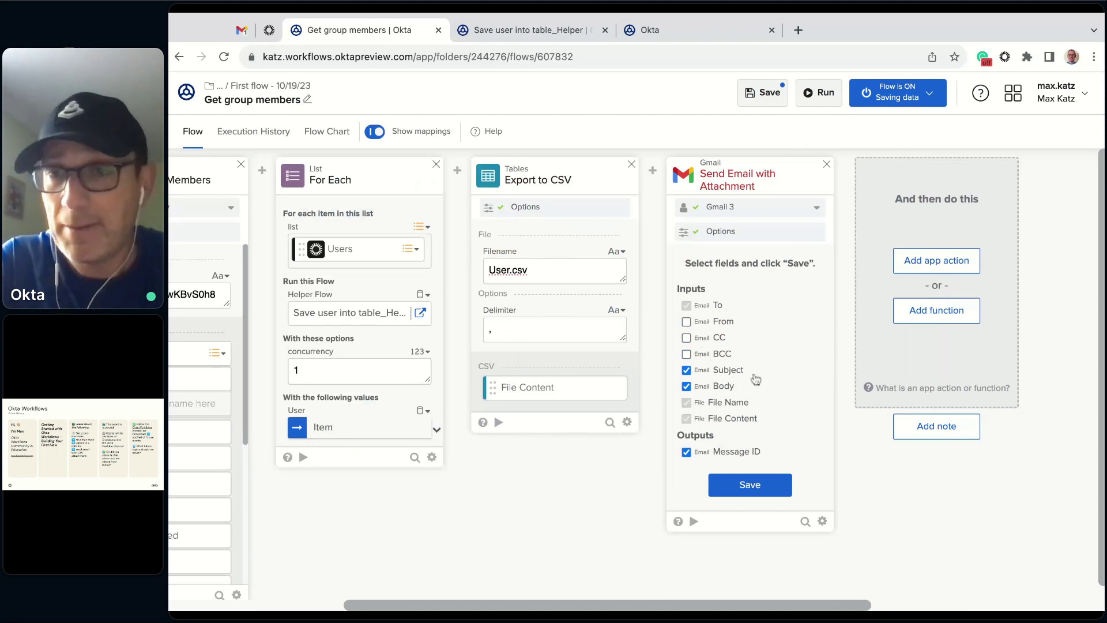
click(751, 489)
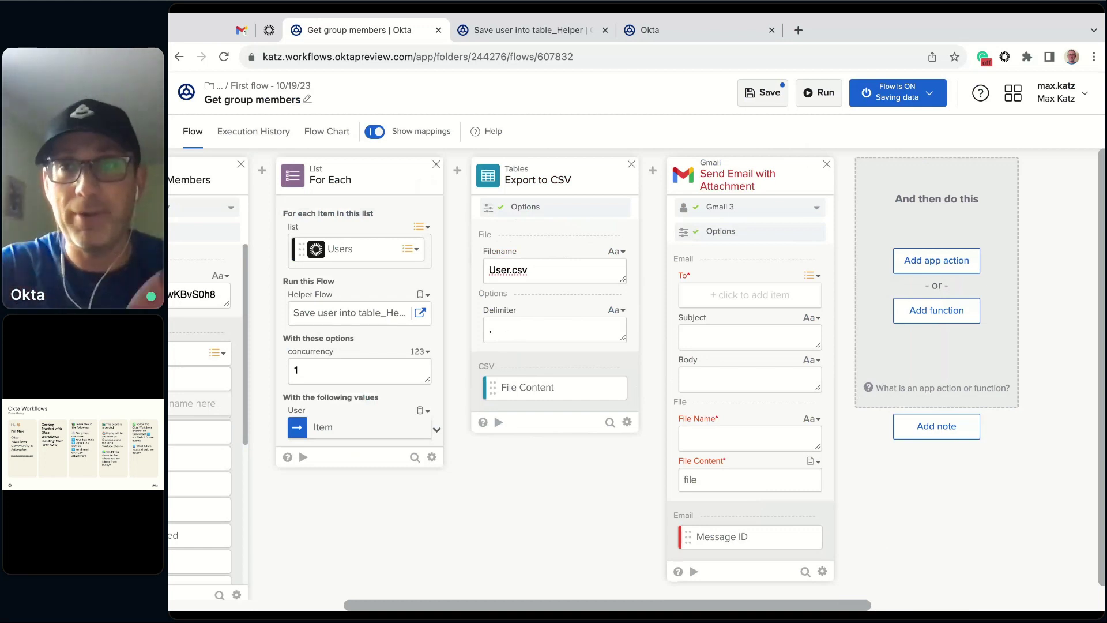
click(817, 207)
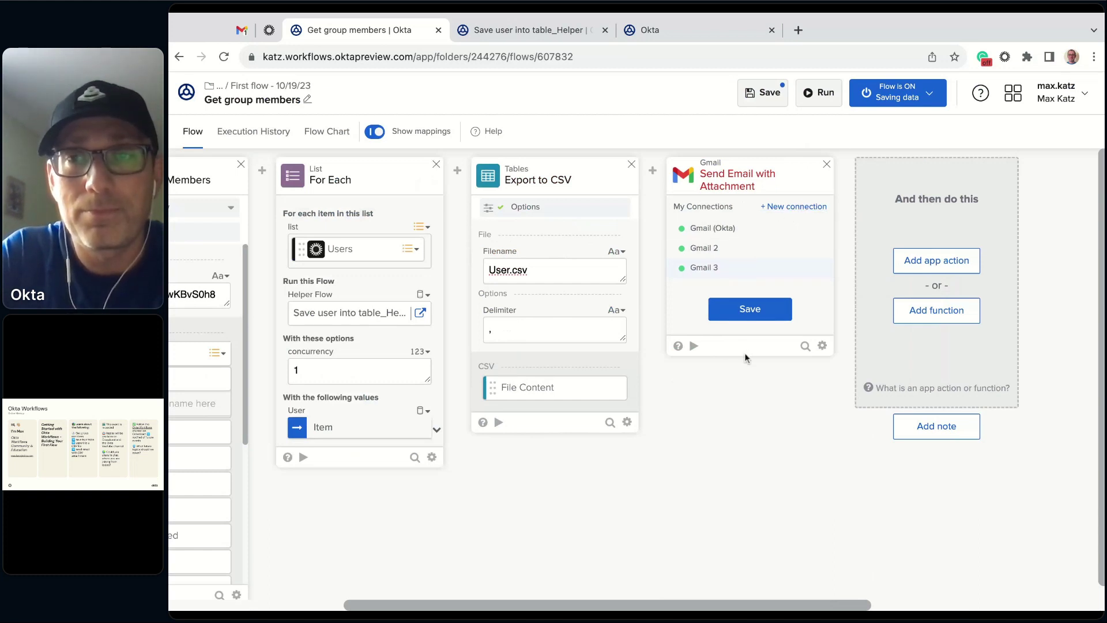
- Confirm Gmail 3 as the email step's connection
click(765, 317)
click(778, 214)
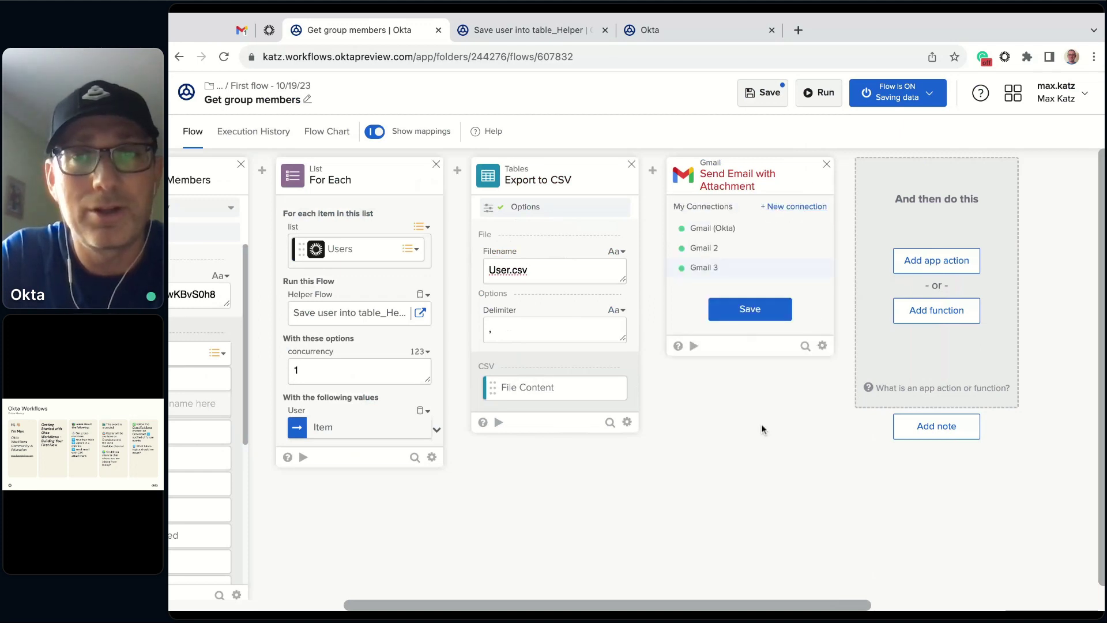
click(762, 318)
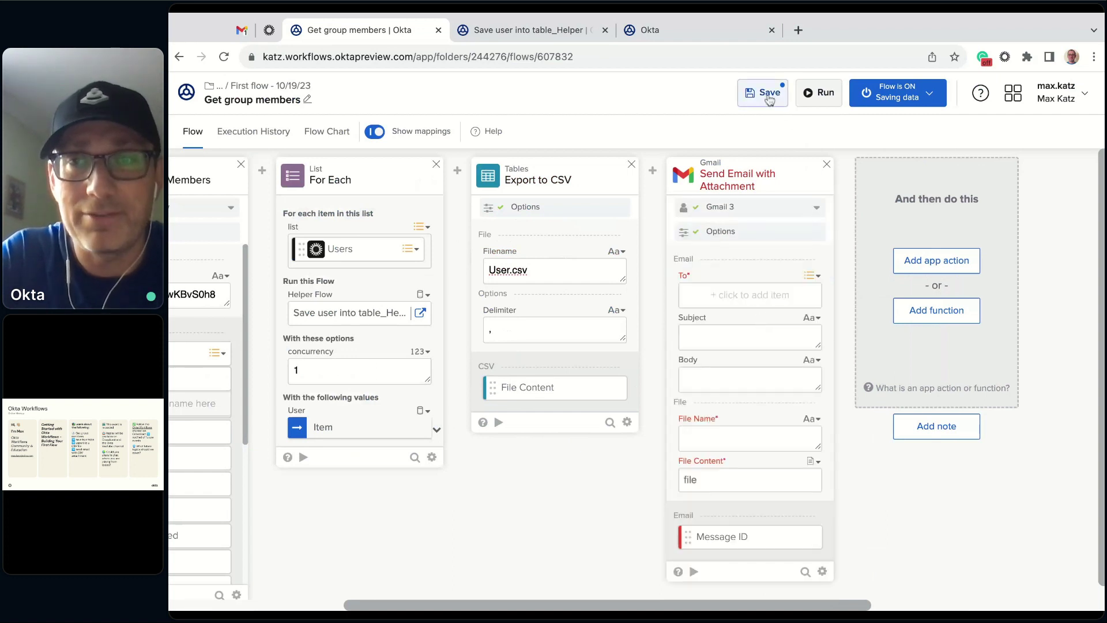
- Try saving the flow, dismiss the save failure message, and reconfirm Gmail 3
click(770, 95)
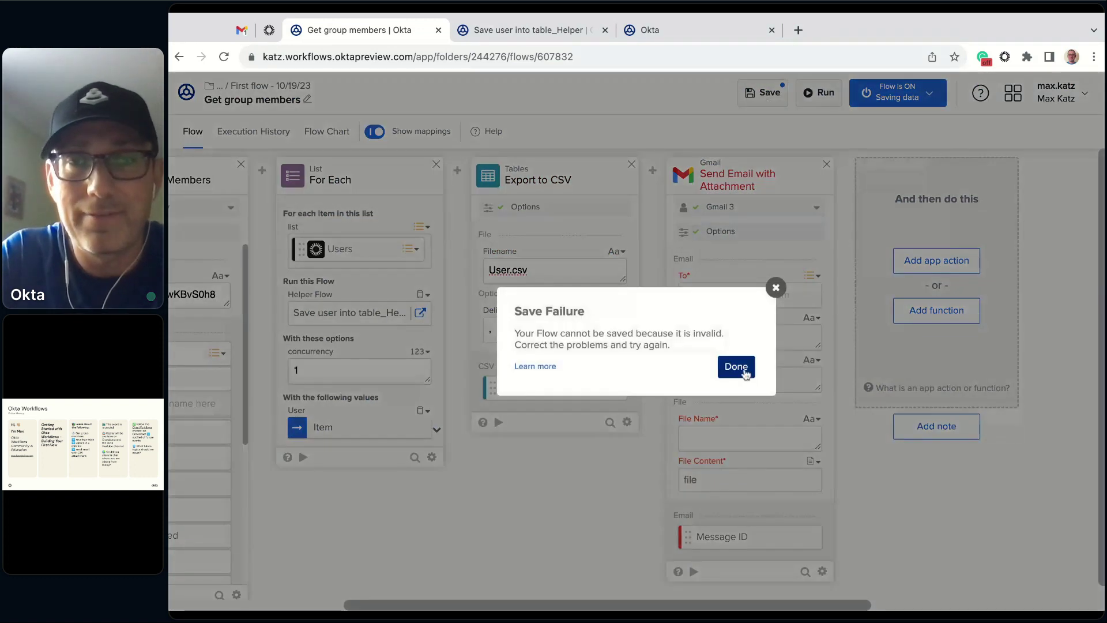
click(748, 372)
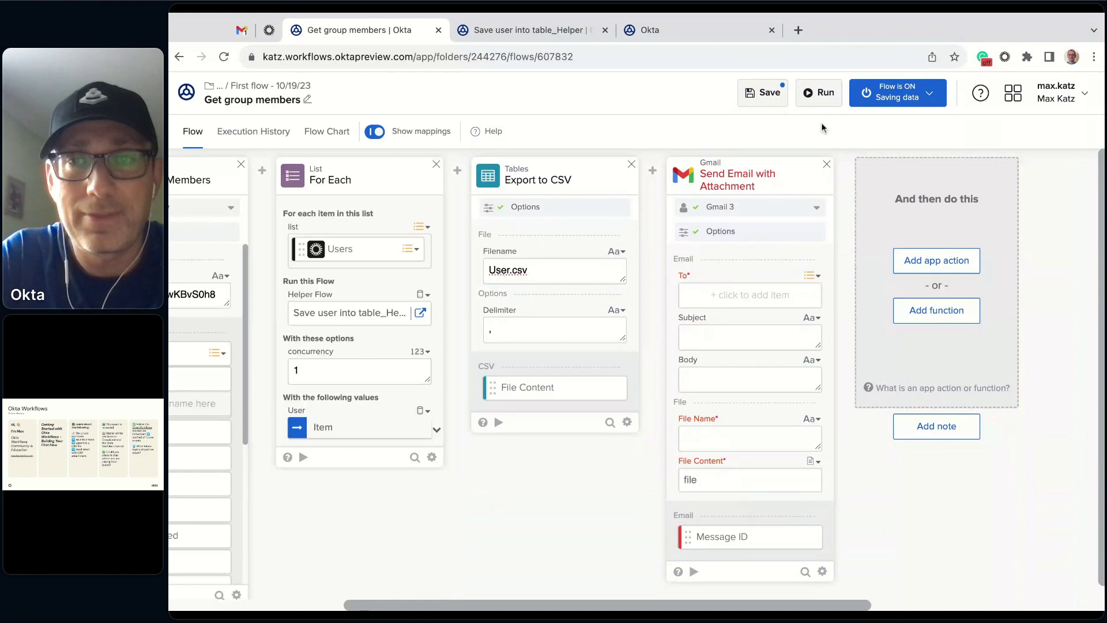
click(818, 208)
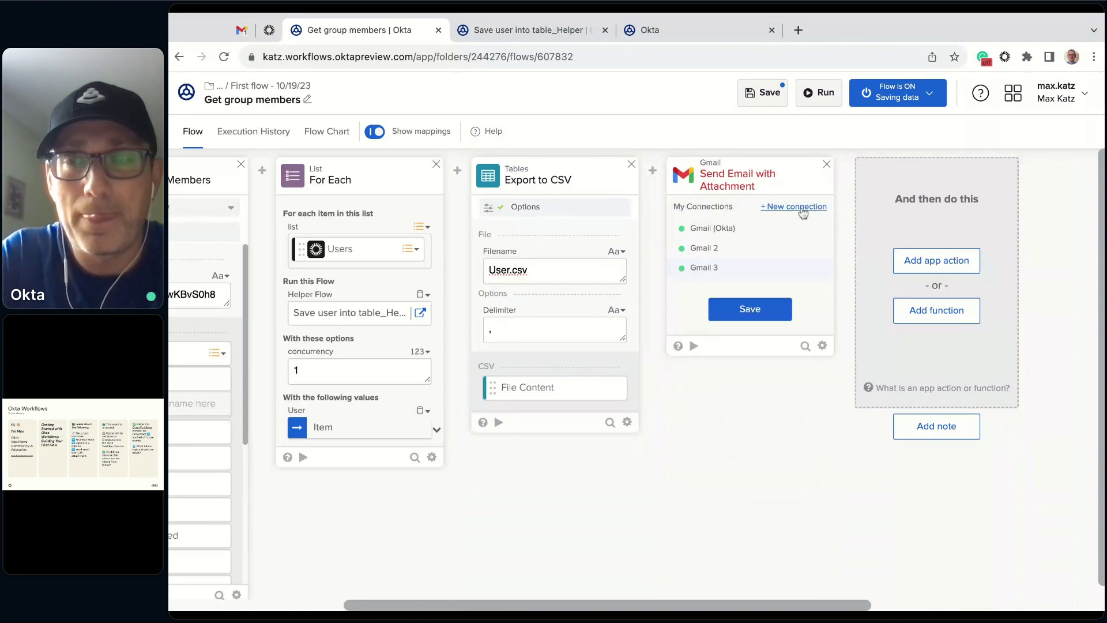
click(749, 310)
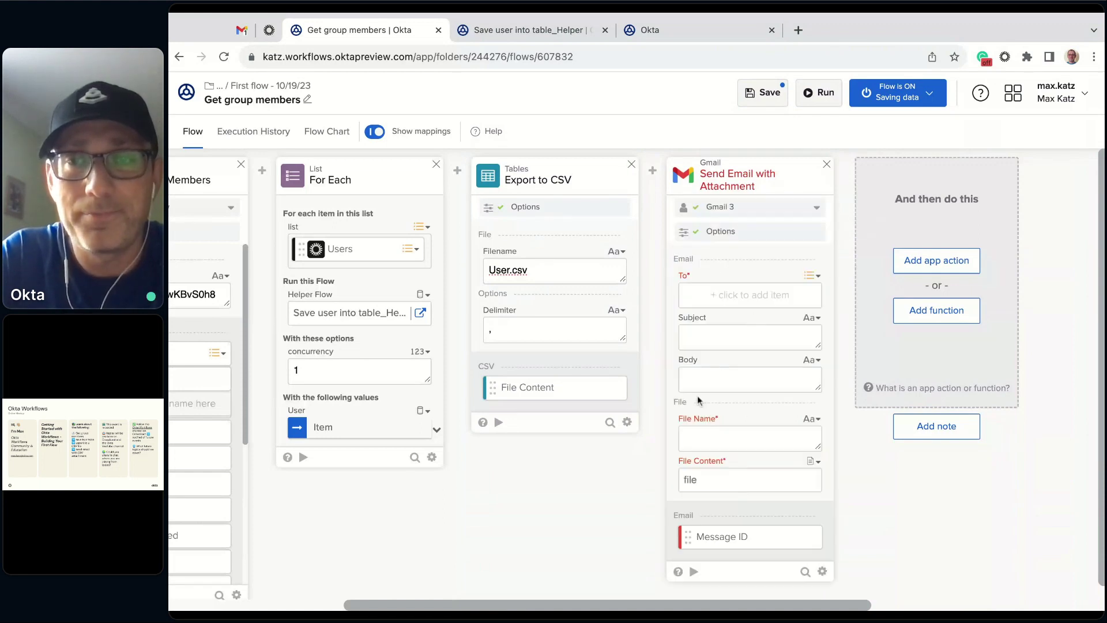
- Enter the recipient's e-mail address and the subject 'Email with users'
click(717, 297)
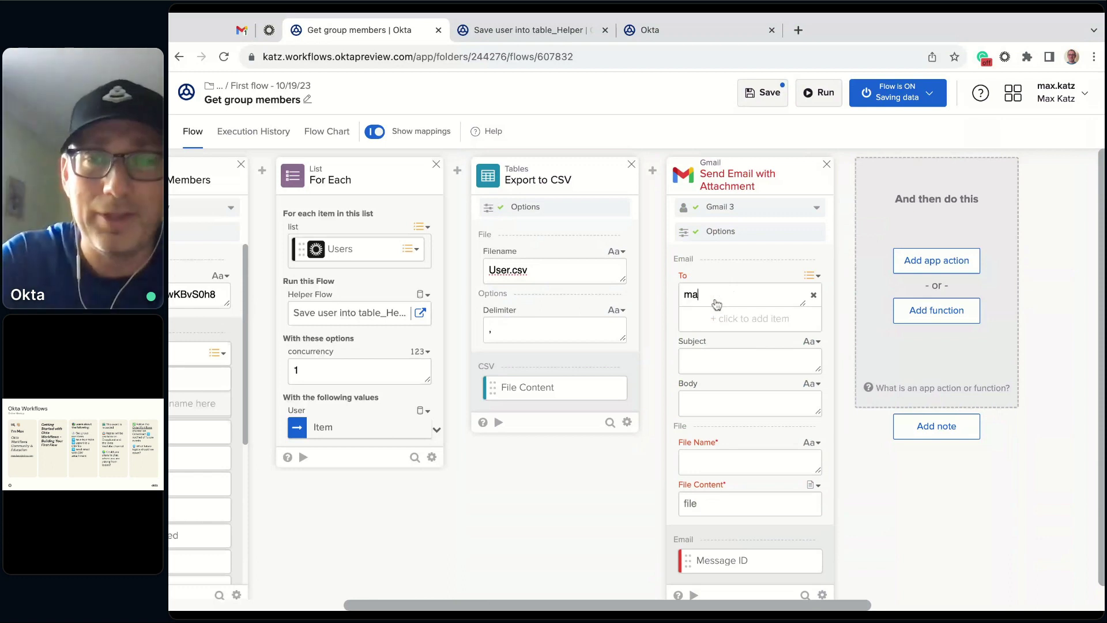
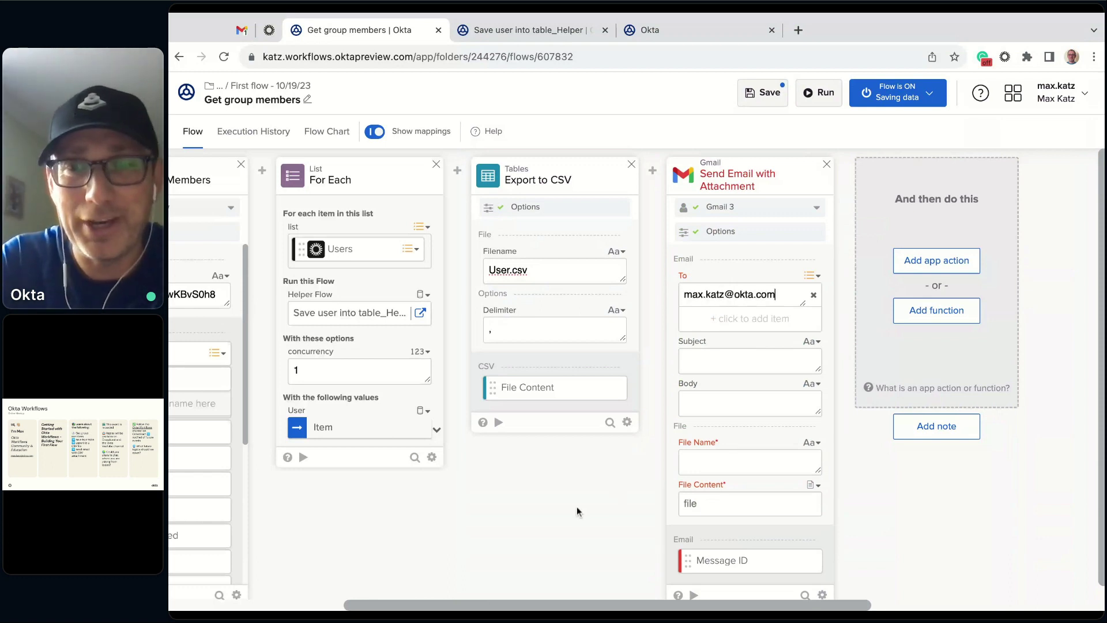
click(716, 358)
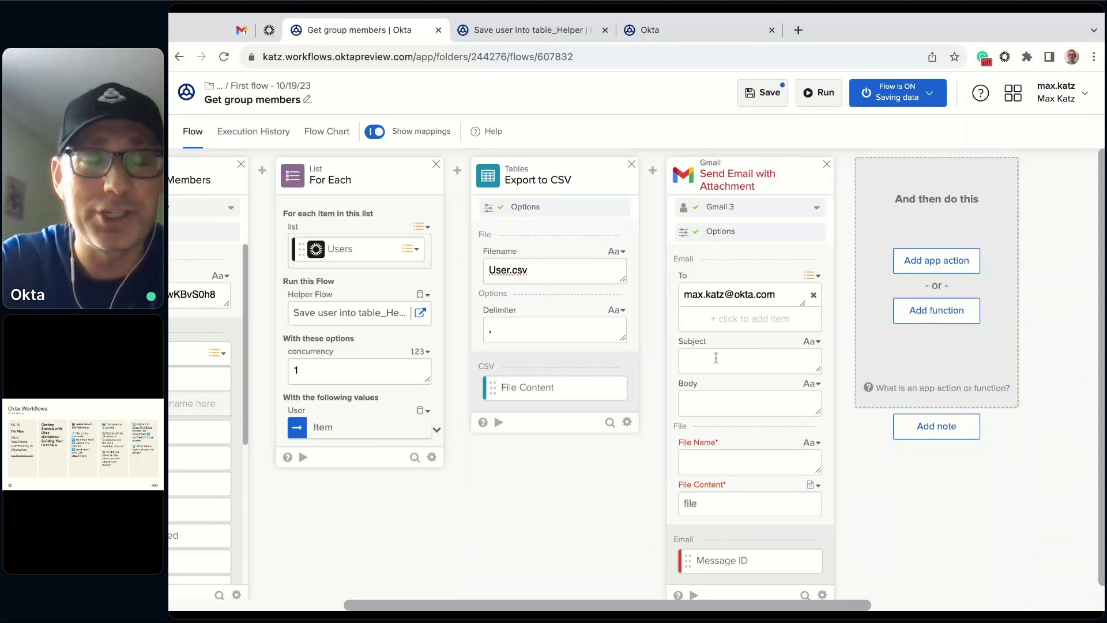
text(Email with users)
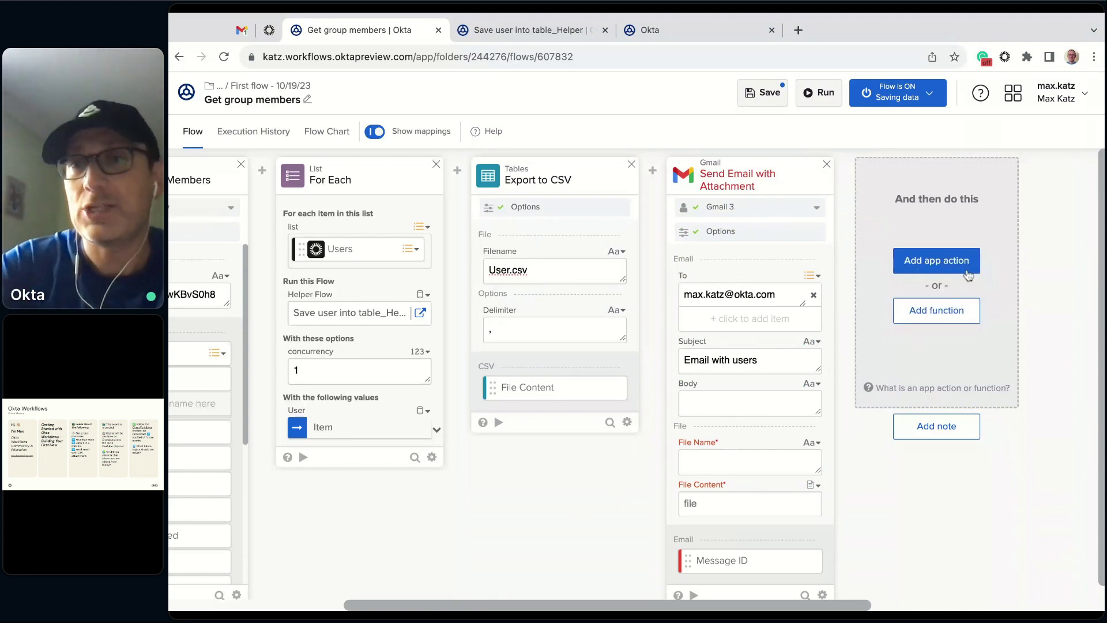
- Briefly check the function list, then try saving the flow and dismiss the save failure
mouse_move(653, 176)
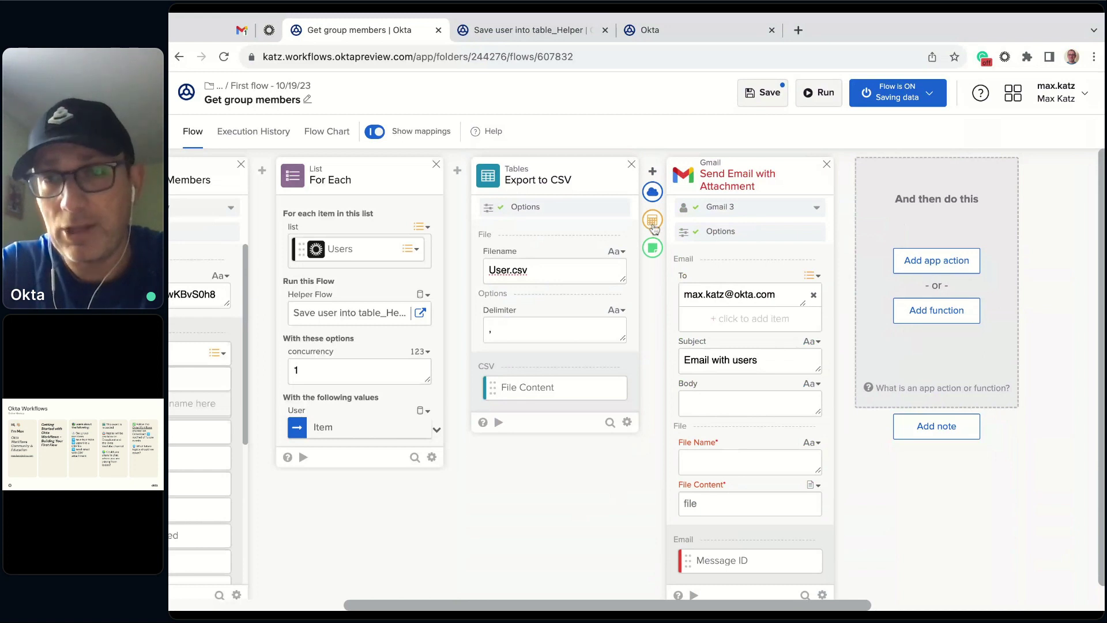
click(653, 224)
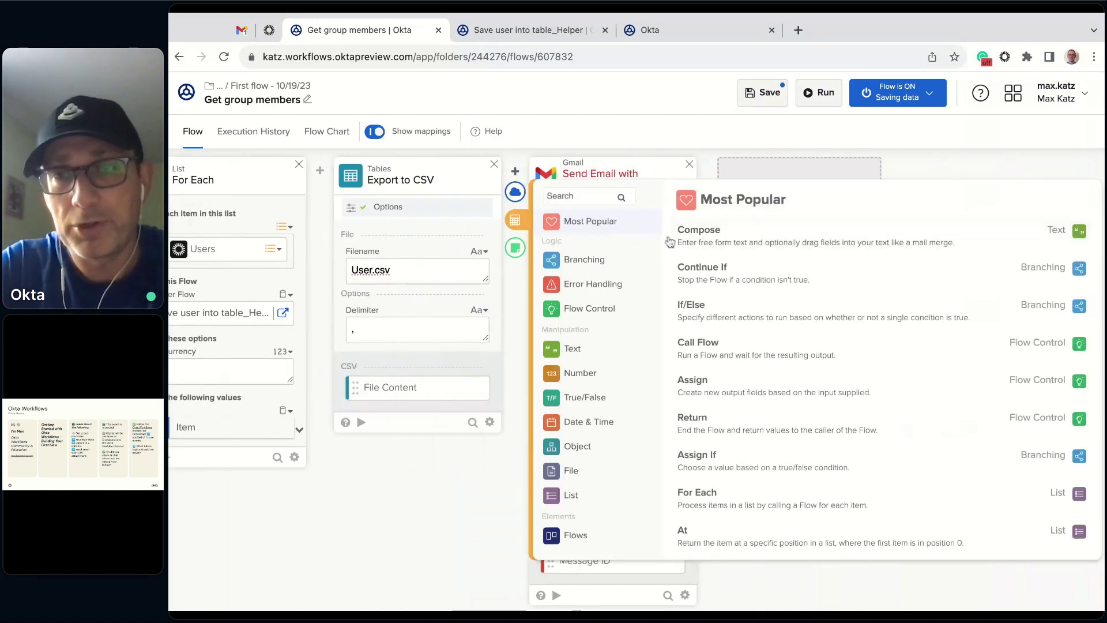
key(Escape)
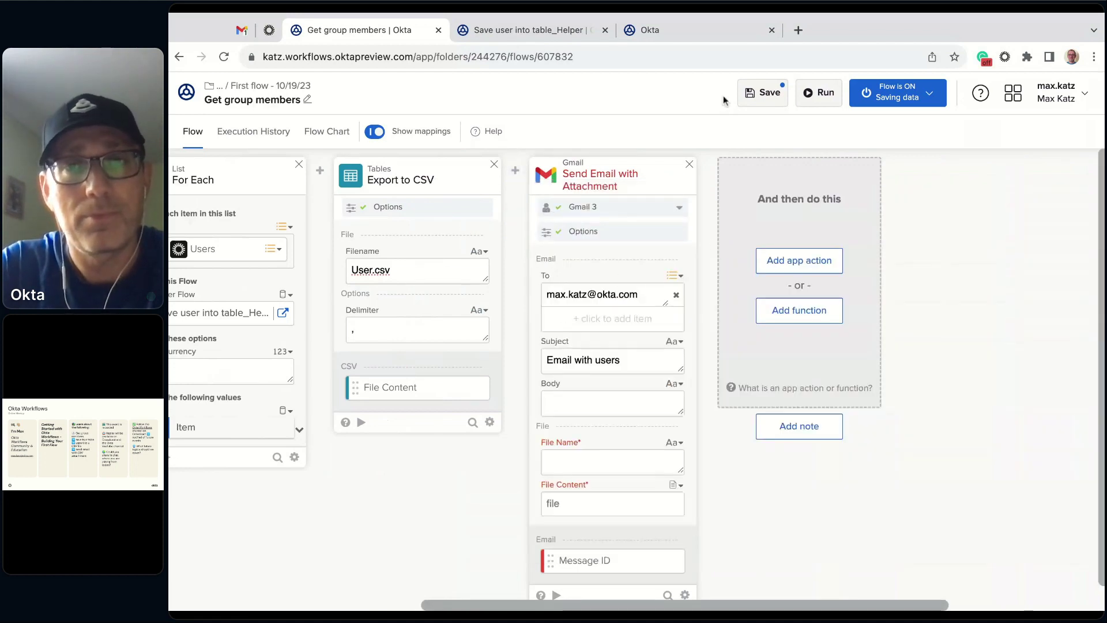
click(752, 99)
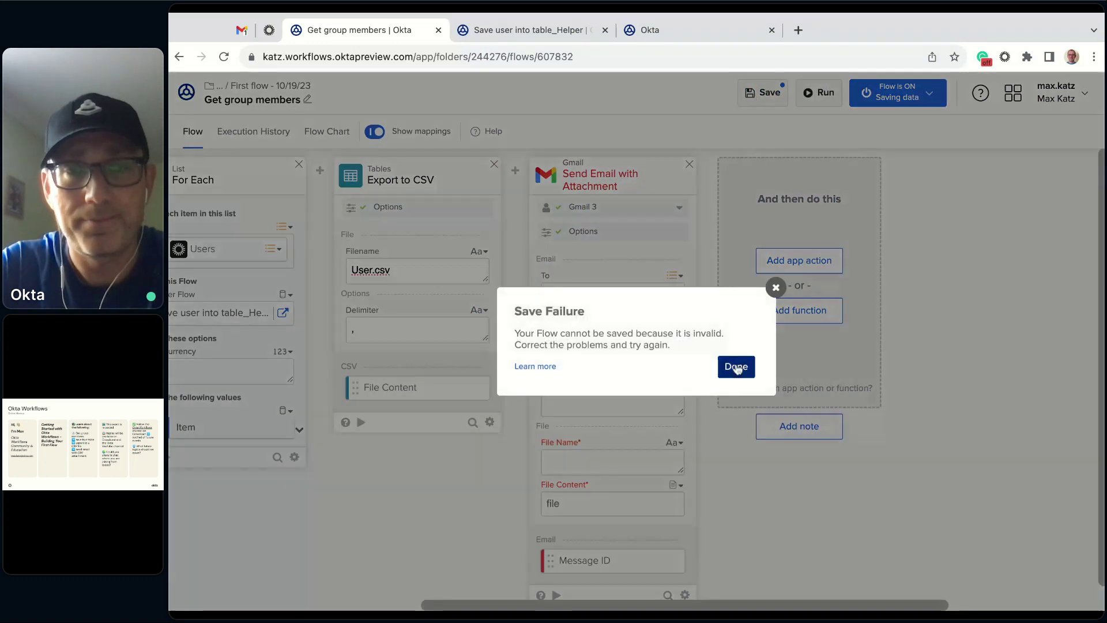
click(737, 366)
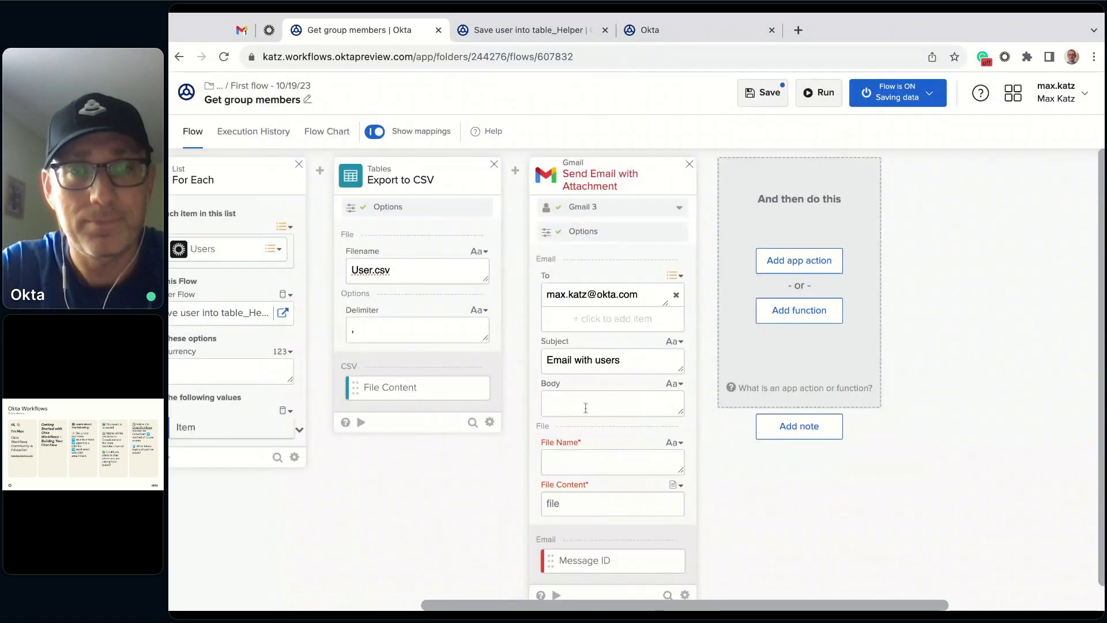
mouse_move(515, 171)
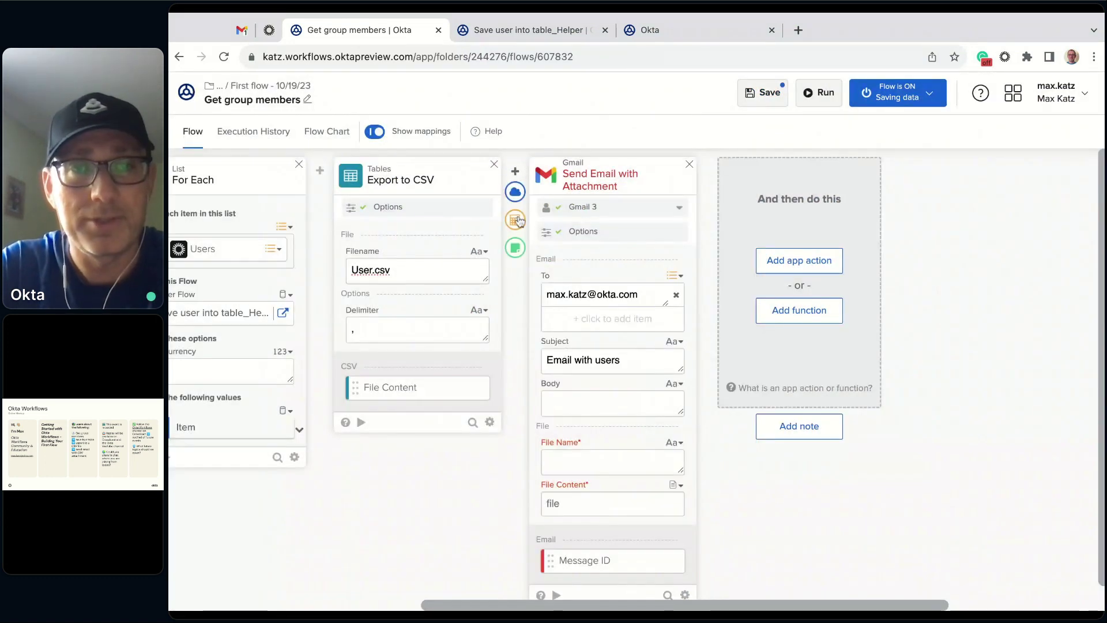
click(515, 248)
key(Escape)
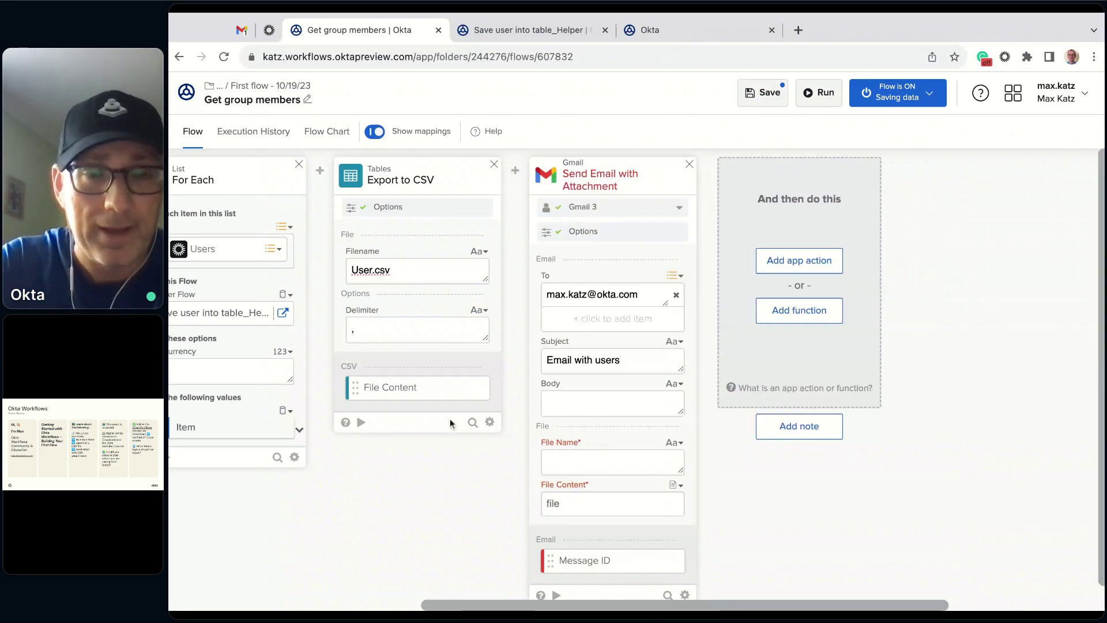
- Name the attachment Users.csv, map Export to CSV's File Content into it, and save
text(Users.)
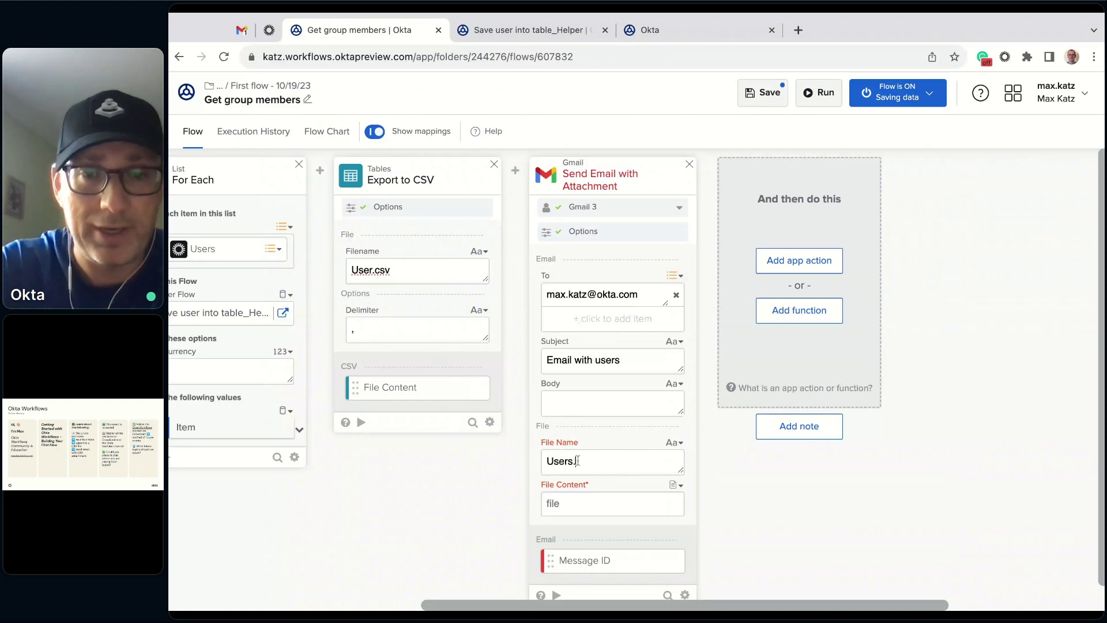
text(csv)
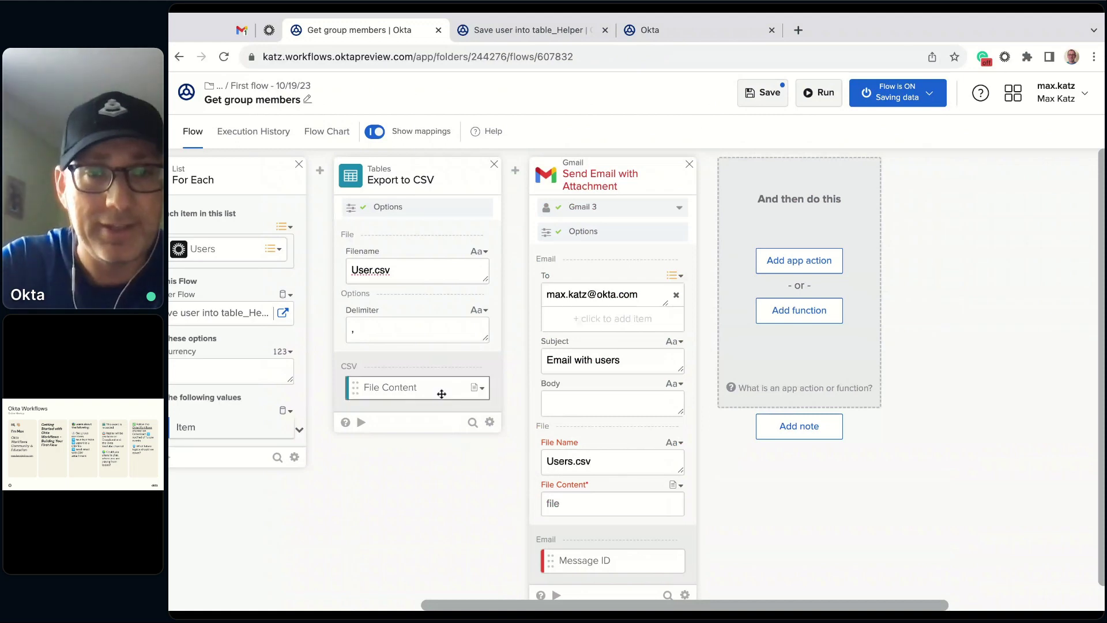
drag(420, 388, 611, 503)
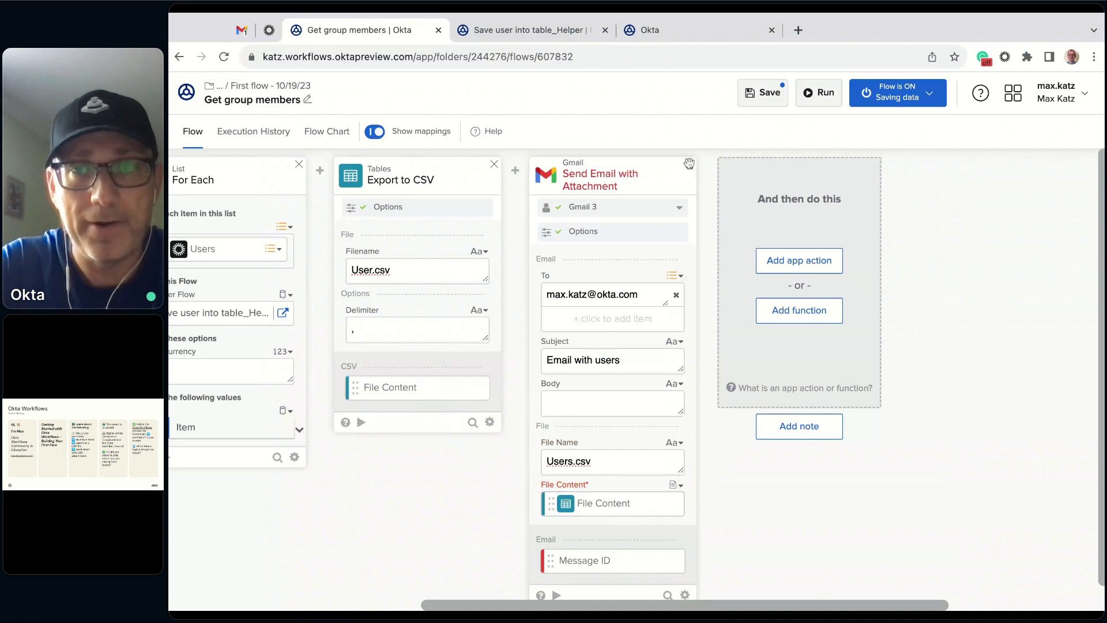
click(762, 102)
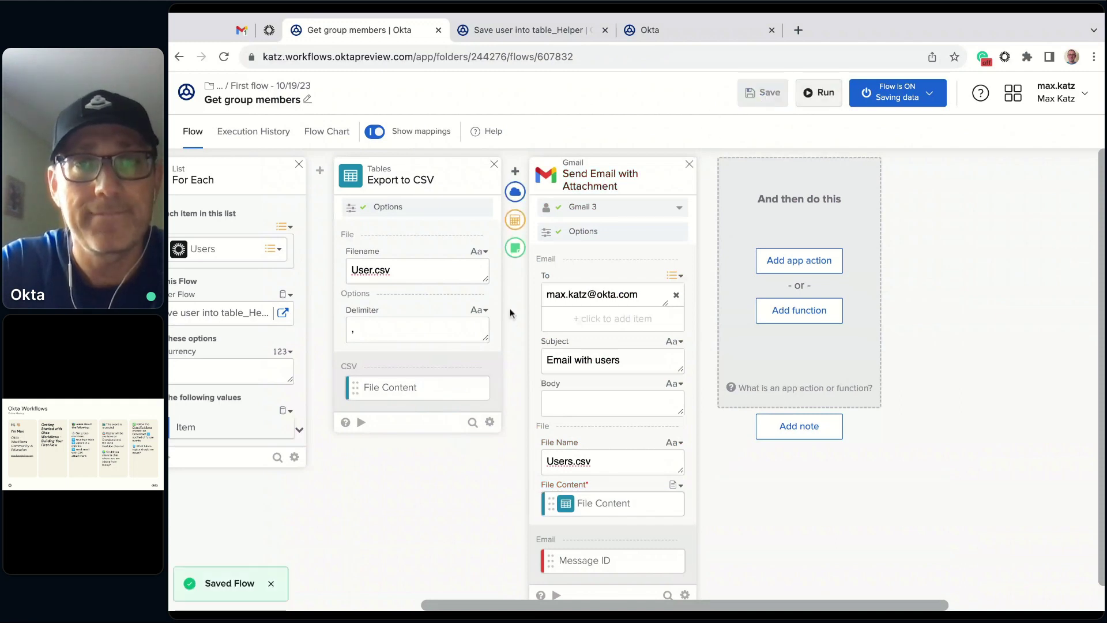
click(515, 221)
key(Escape)
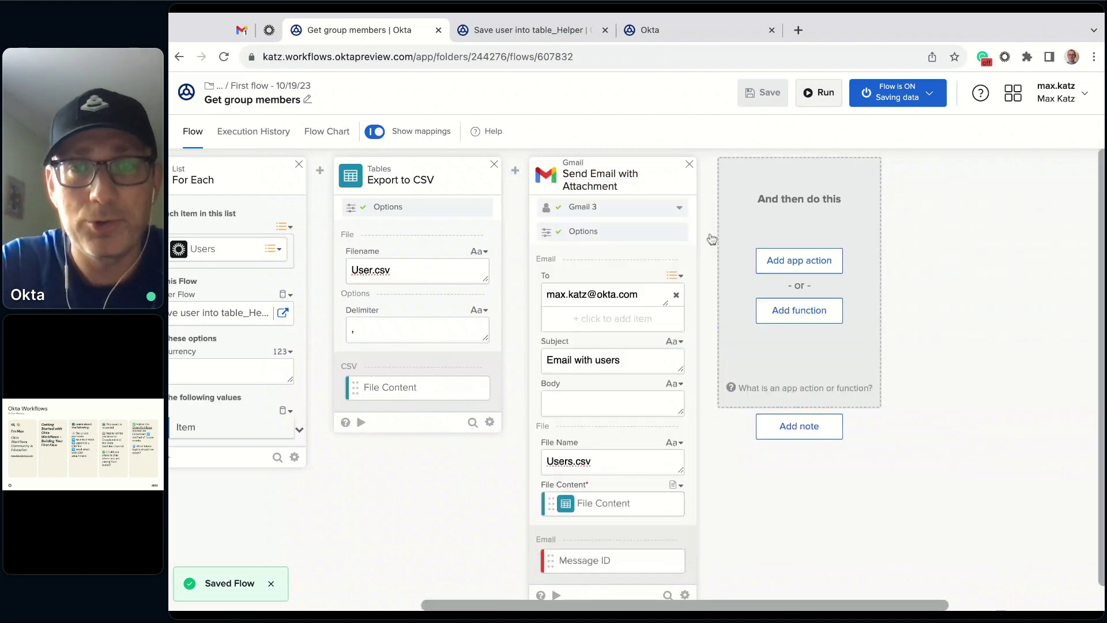
- Write 'Hi - please check the attached file.' in the Compose card and map it into the email Body
scroll(563, 465, right, 2)
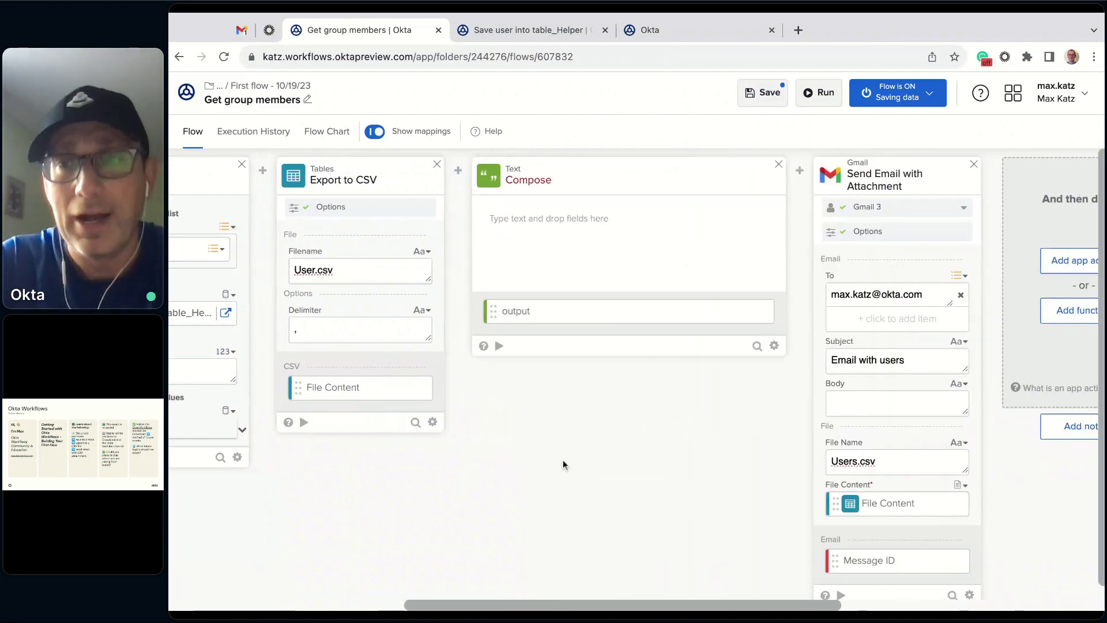
click(584, 226)
text(H)
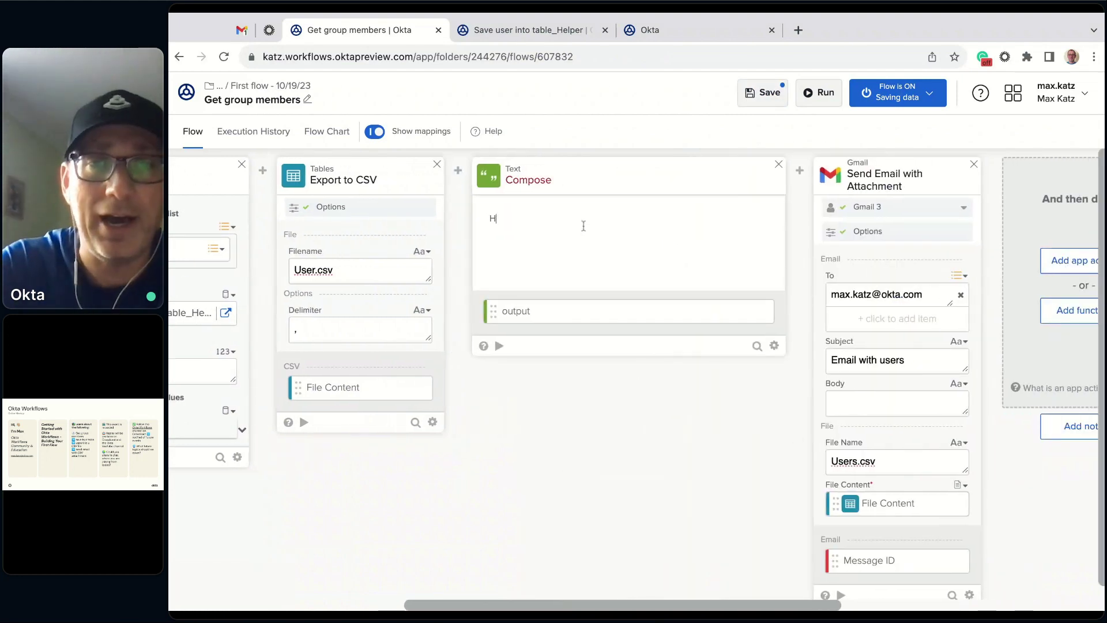
text(i - please chec)
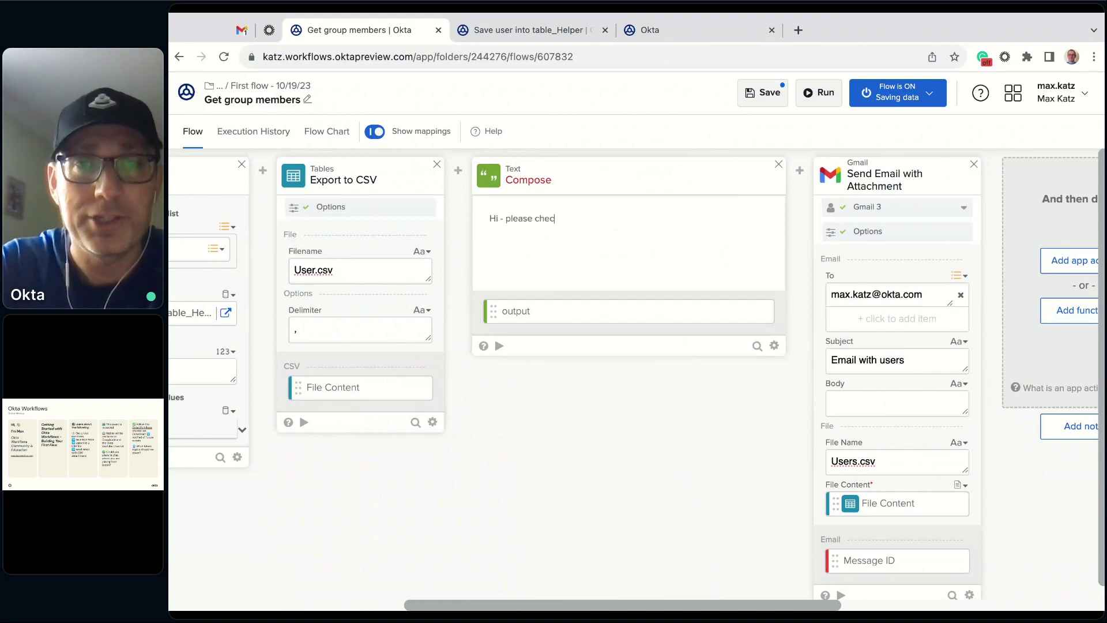
text(k the attached file.)
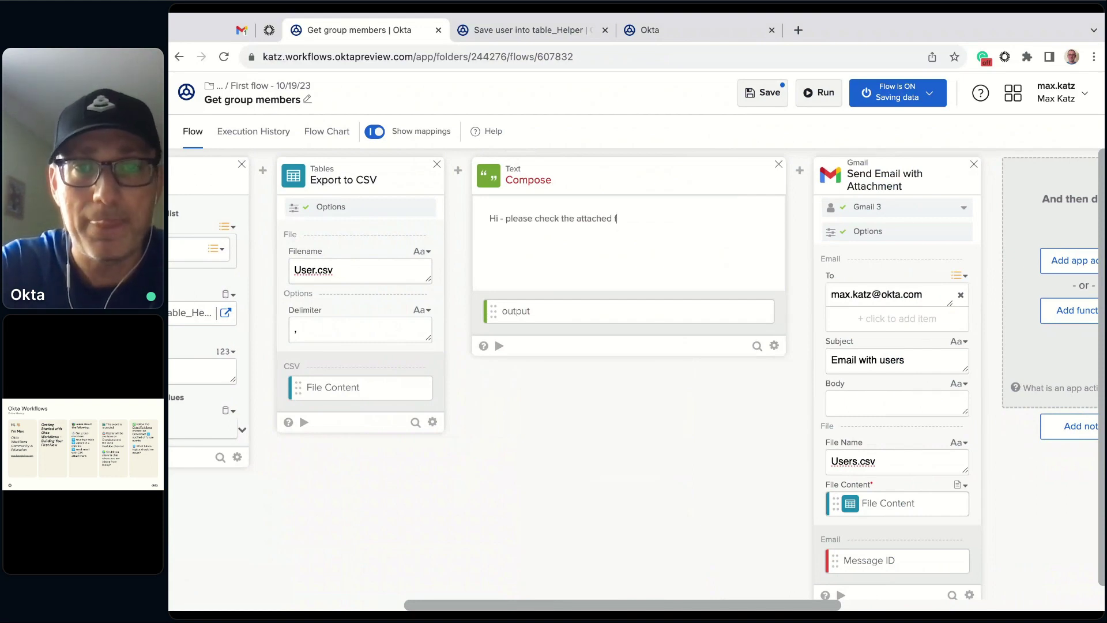
click(522, 313)
drag(522, 313, 868, 408)
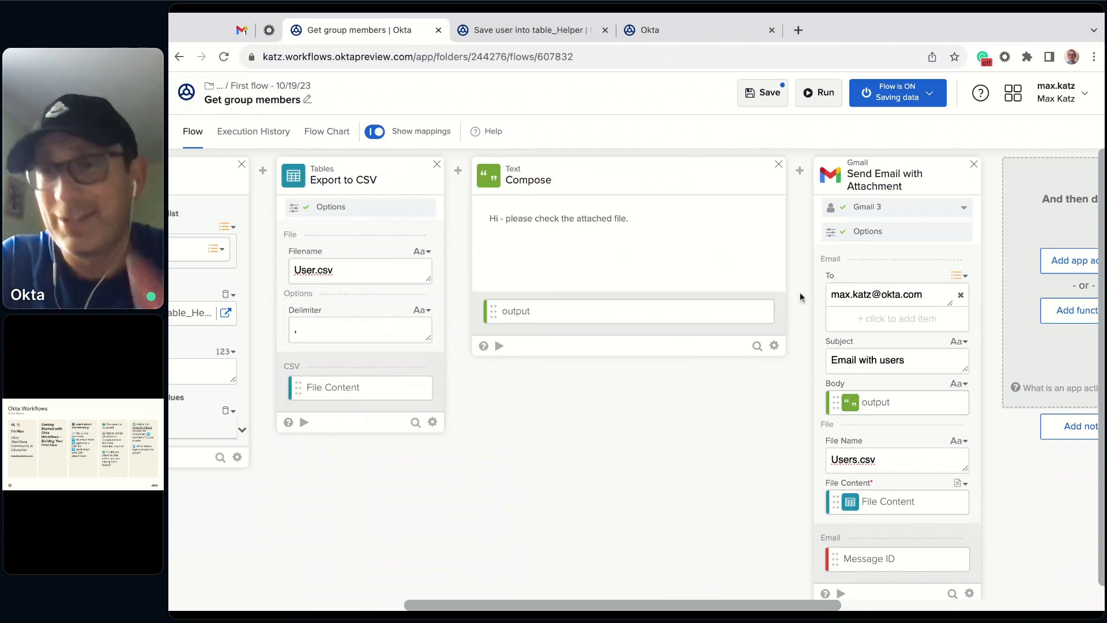
click(963, 207)
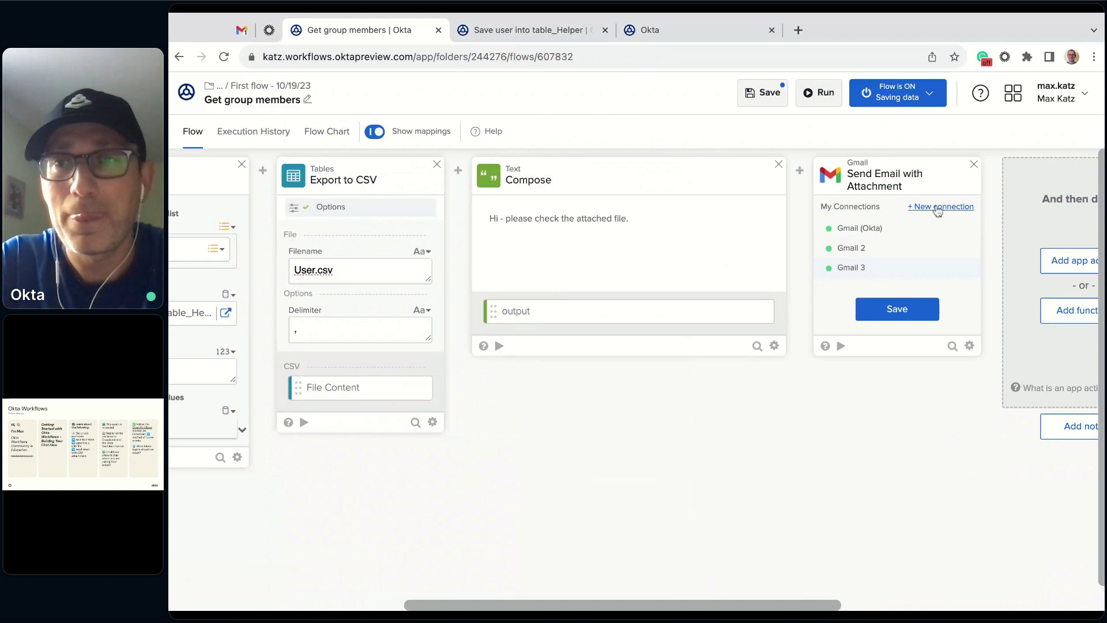
- Save the flow, reload the page, and start a new Gmail connection from the connection dropdown
click(768, 94)
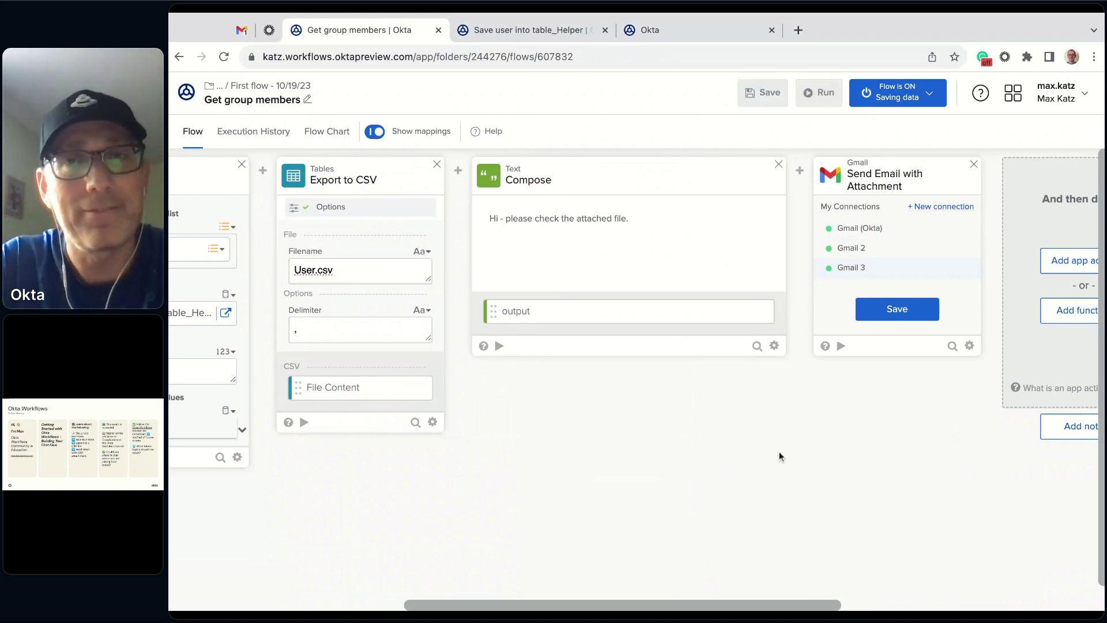
click(899, 311)
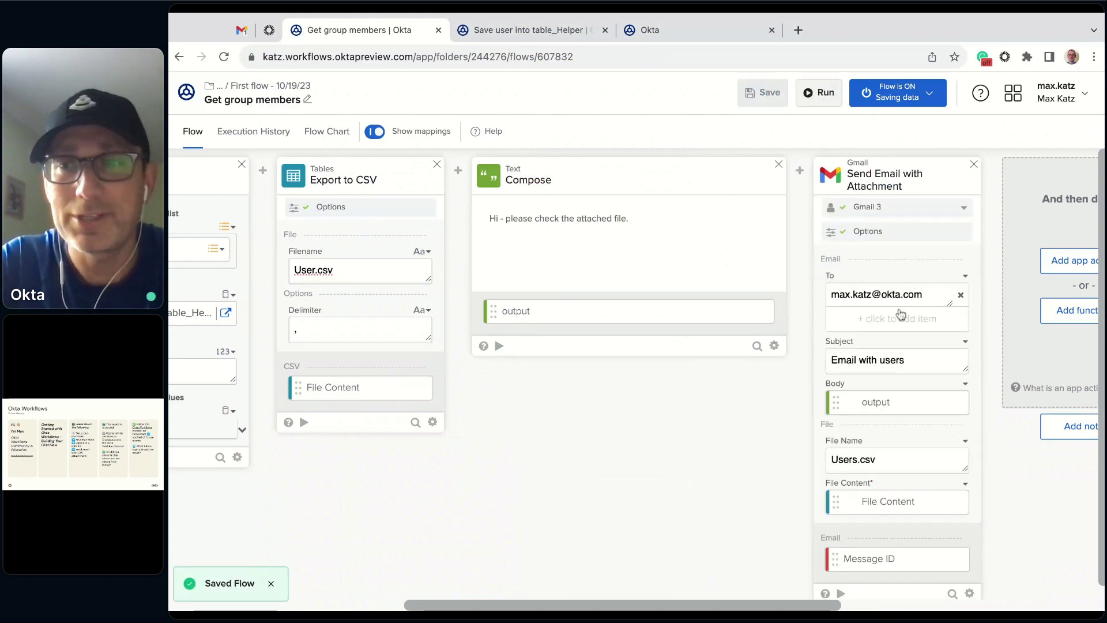
click(225, 58)
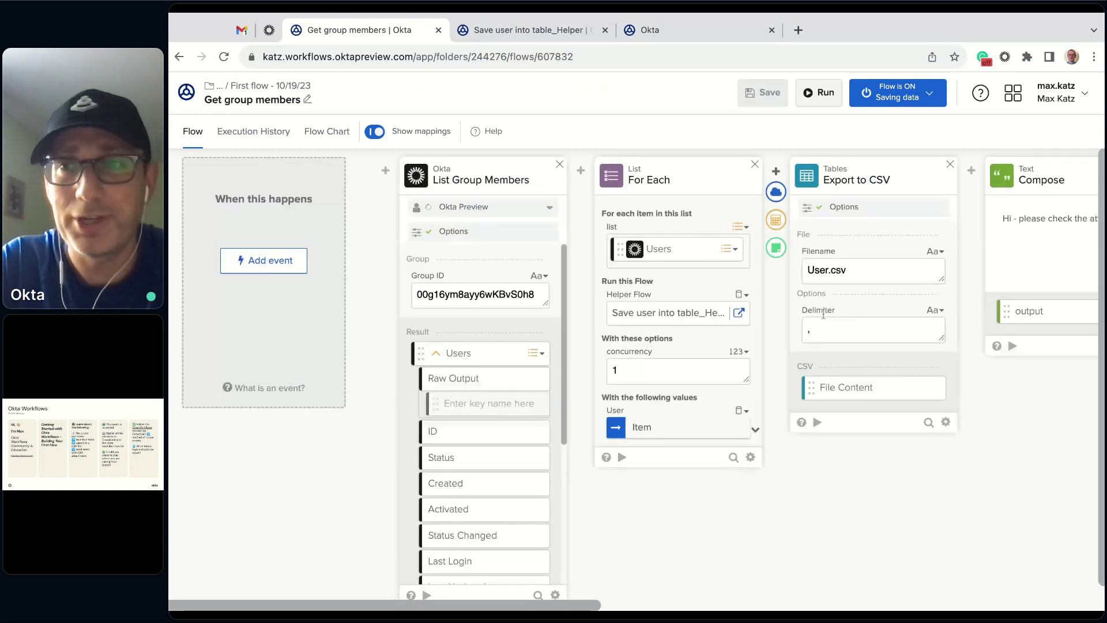
scroll(714, 473, right, 10)
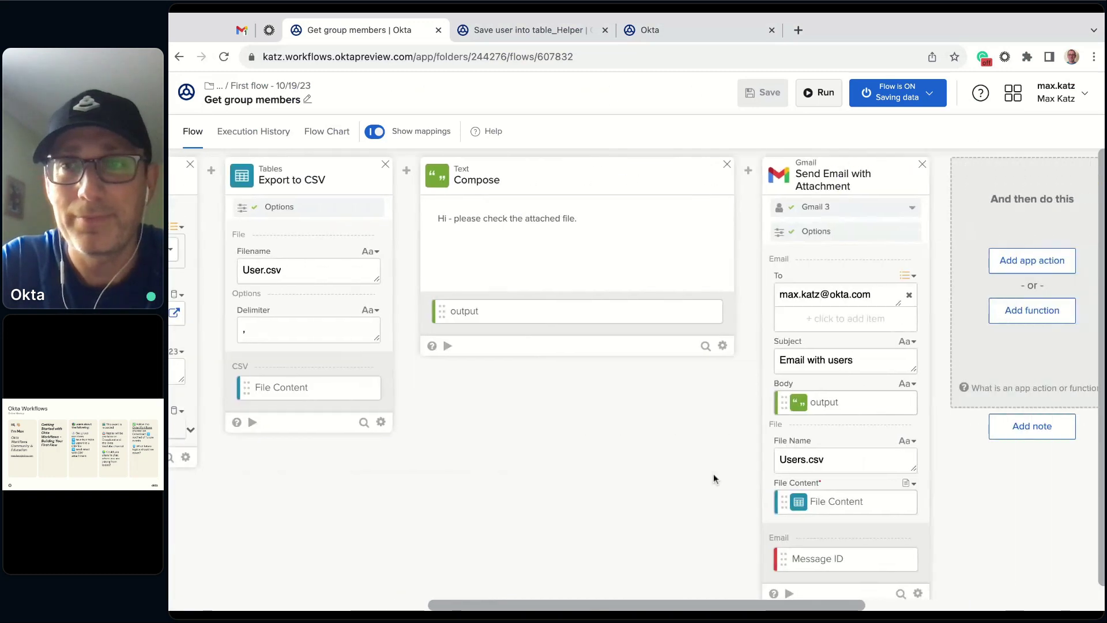
click(908, 207)
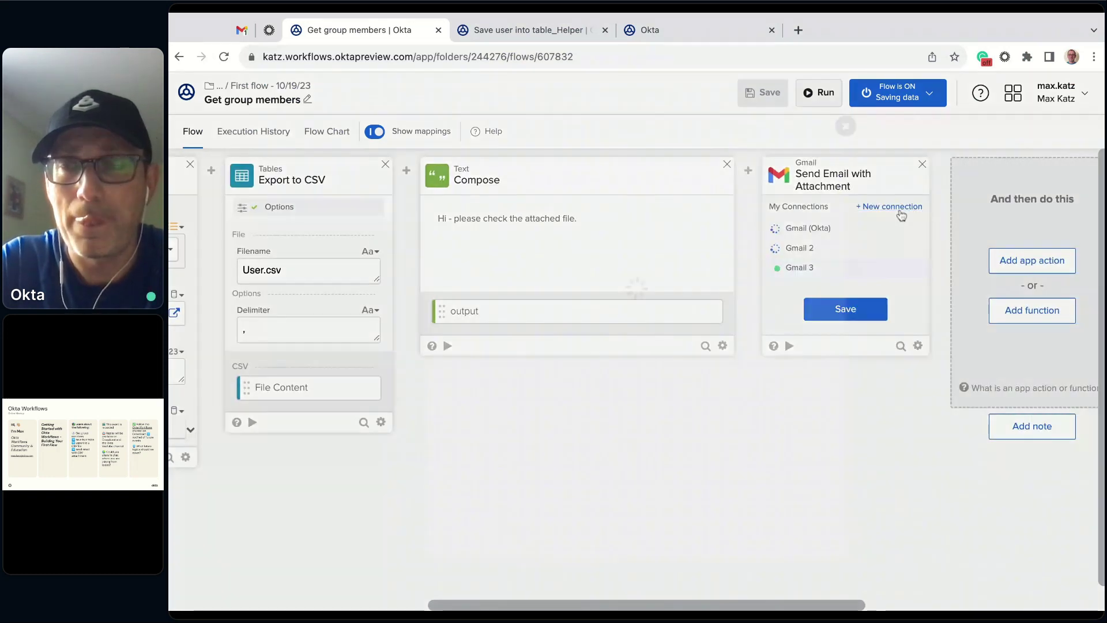
click(900, 207)
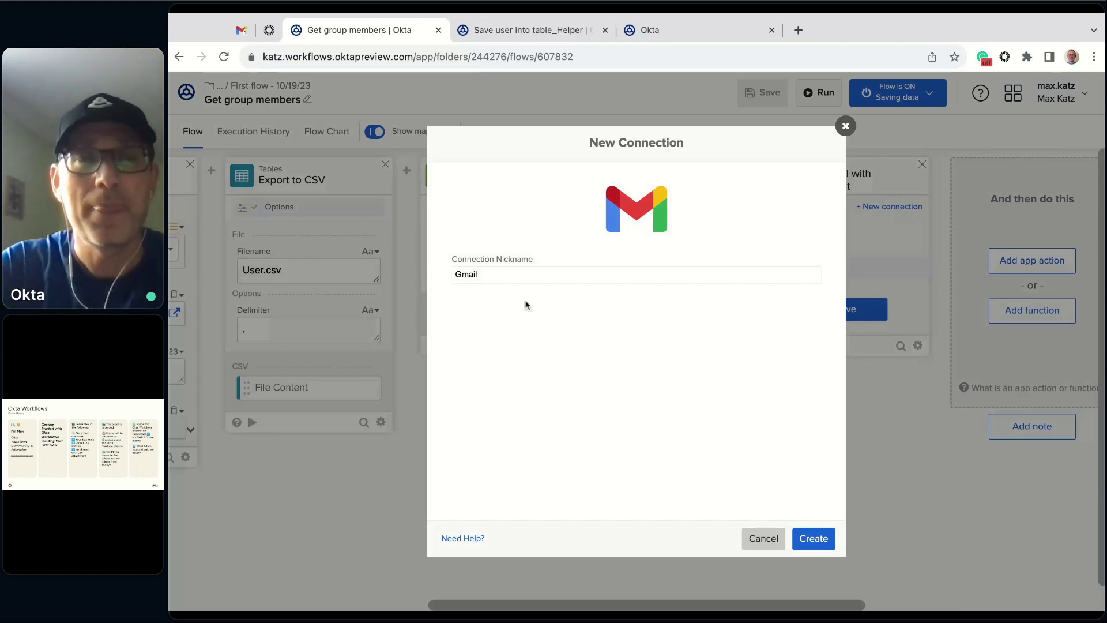
- Name the new connection Gmail 5, create it, and confirm the Google sign-in
click(567, 271)
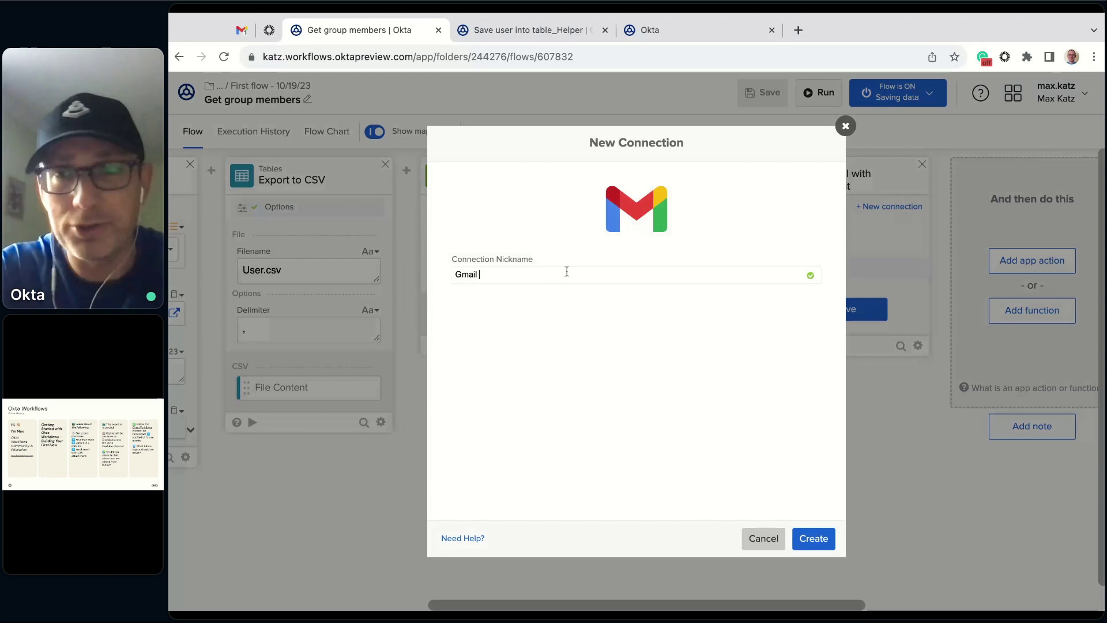
text(5)
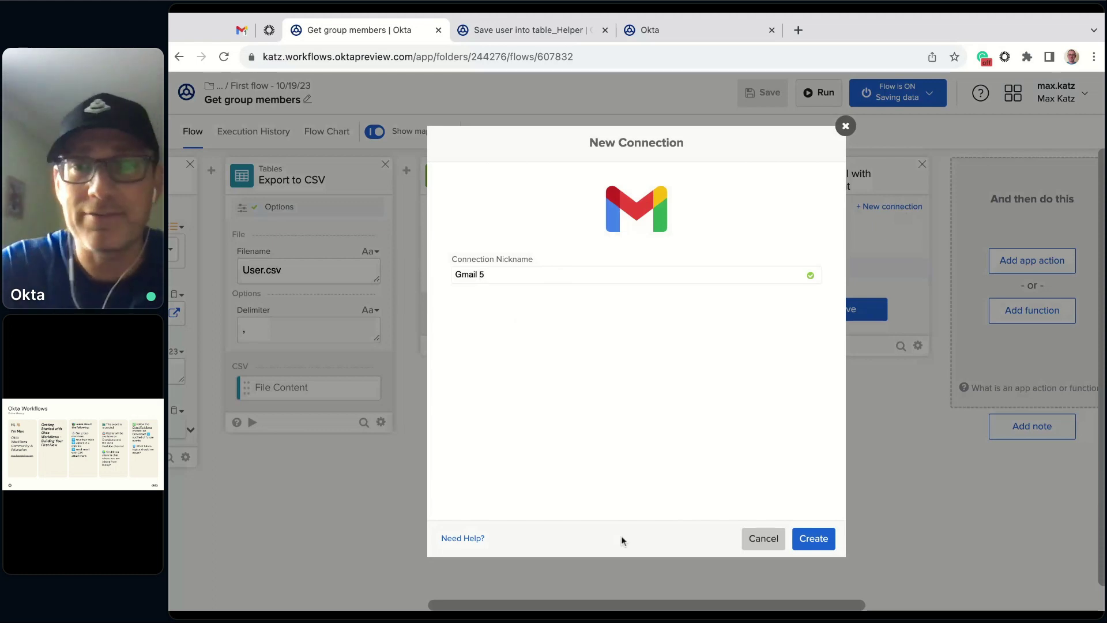
click(817, 539)
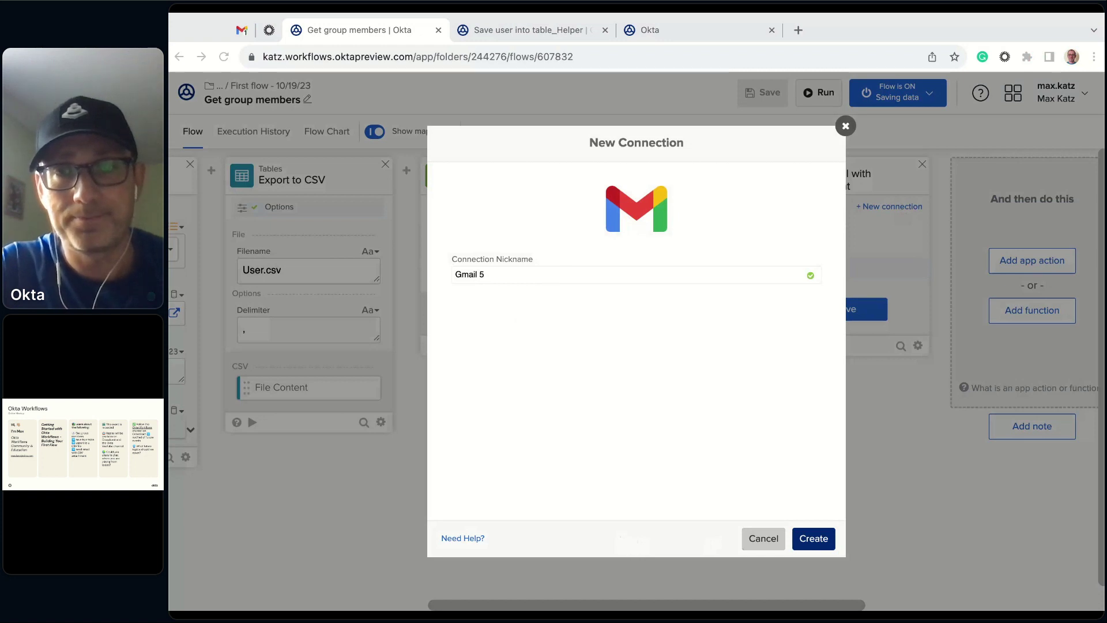
key(alt+Tab)
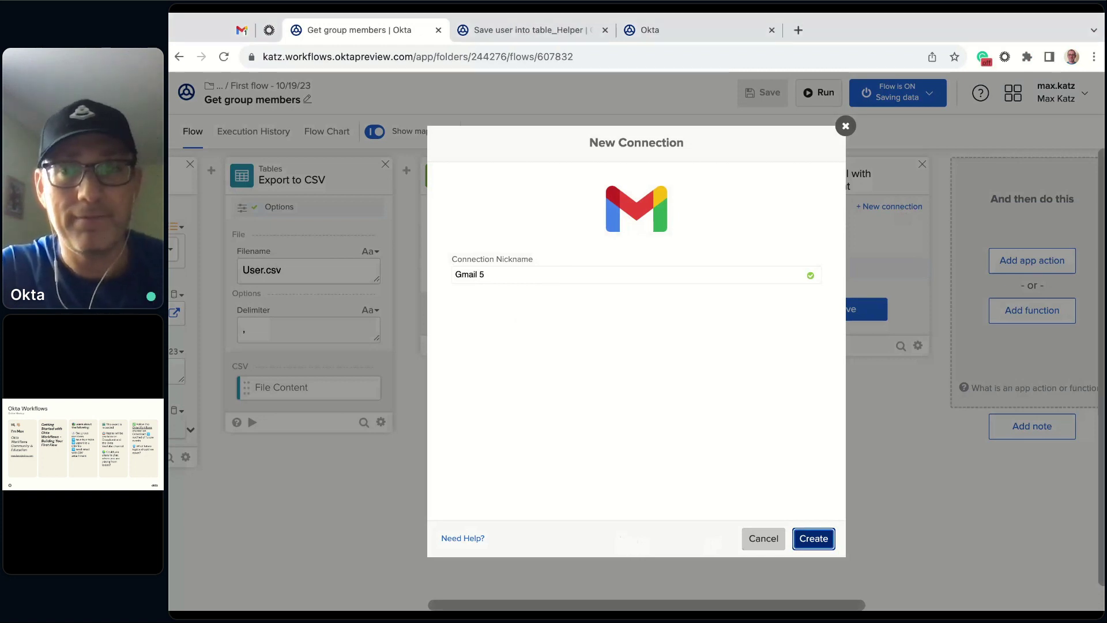
key(Return)
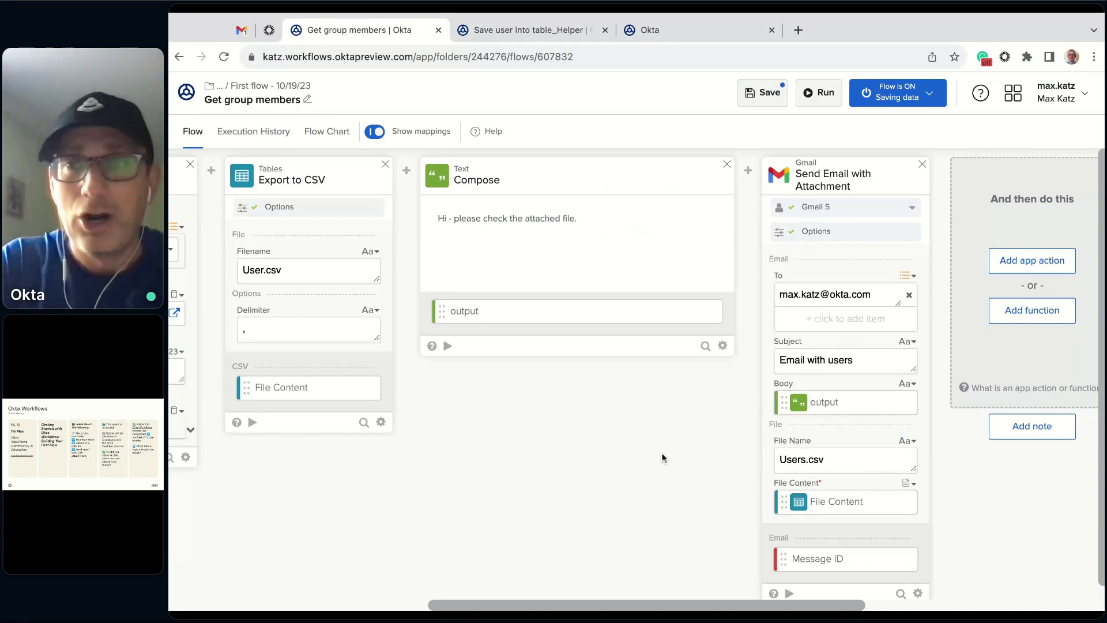
- Save and run Get group members, then switch to the Save user into table_Helper flow
scroll(680, 450, left, 4)
click(771, 92)
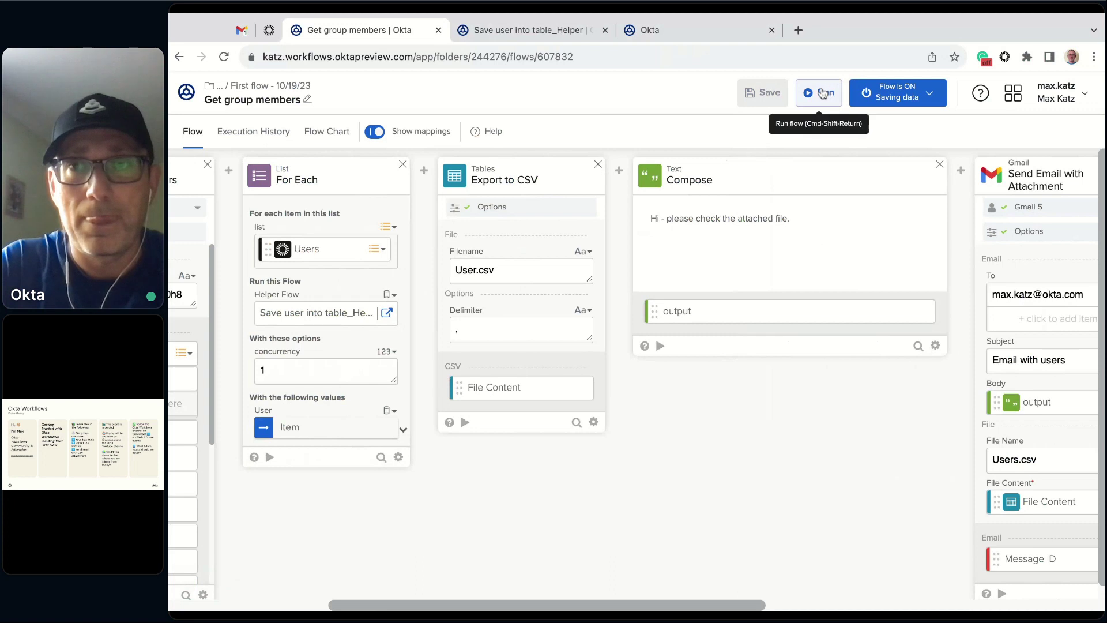
click(826, 92)
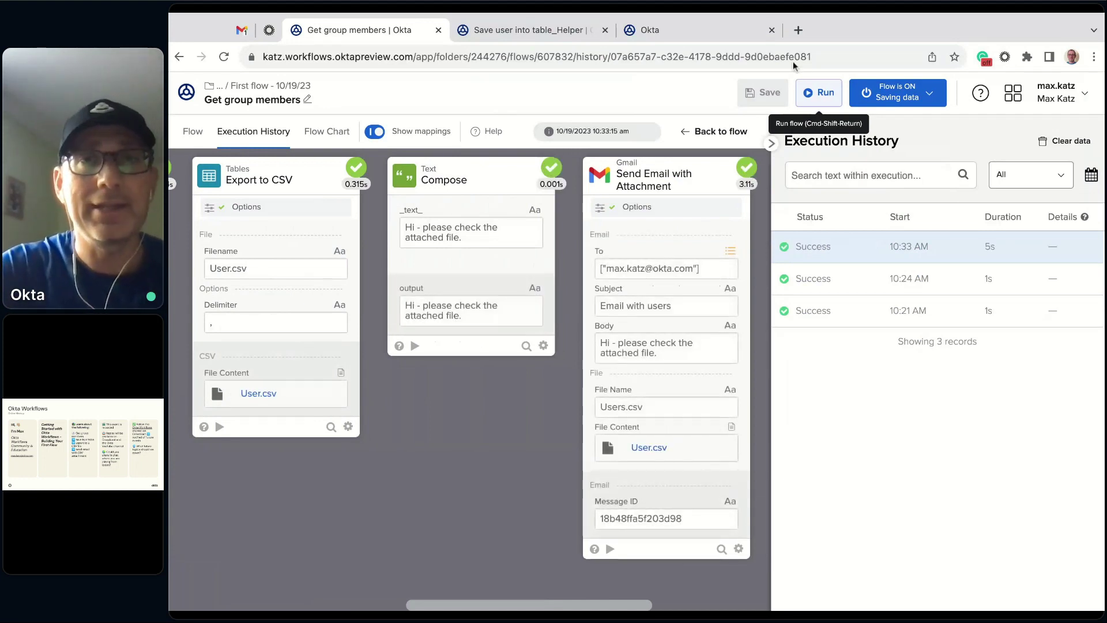
click(526, 32)
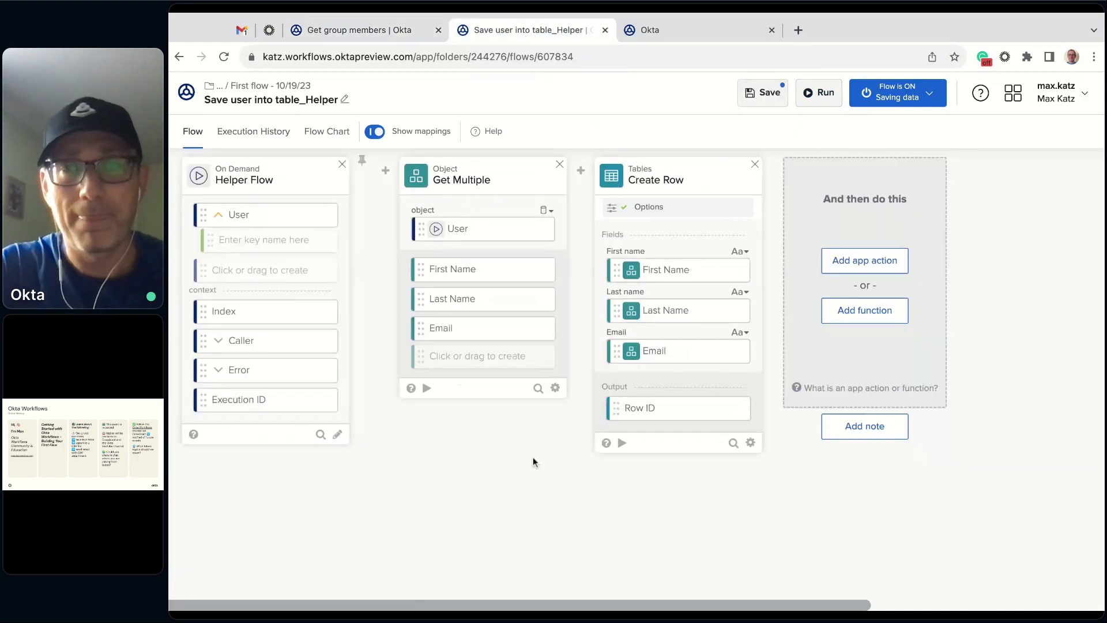
- Reload the User table, then save the Save user into table_Helper flow
click(675, 33)
key(ctrl+r)
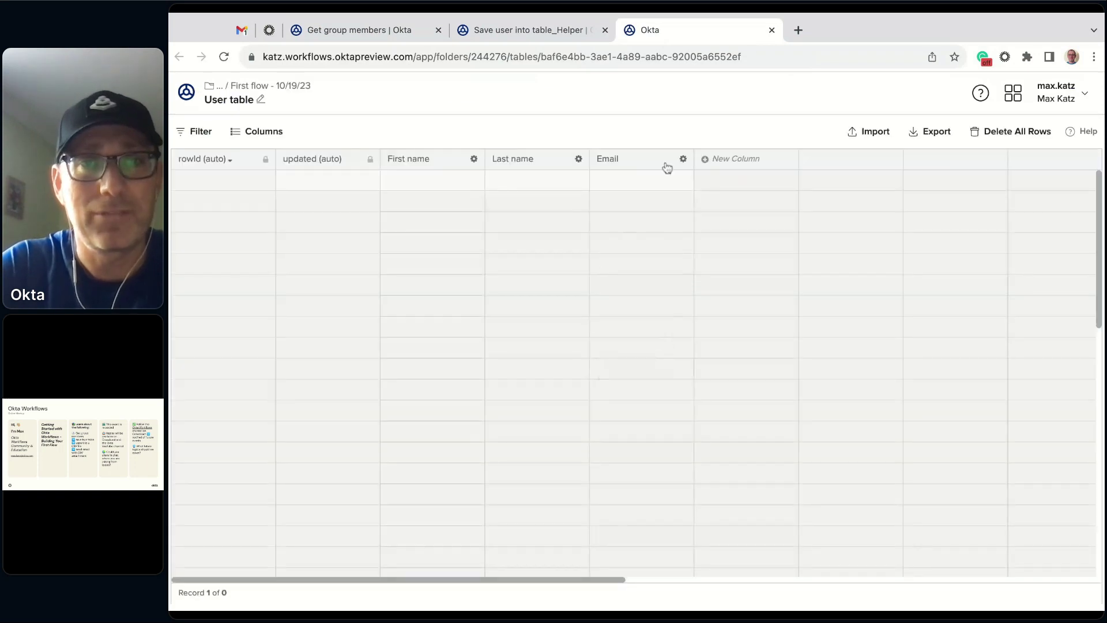
click(517, 29)
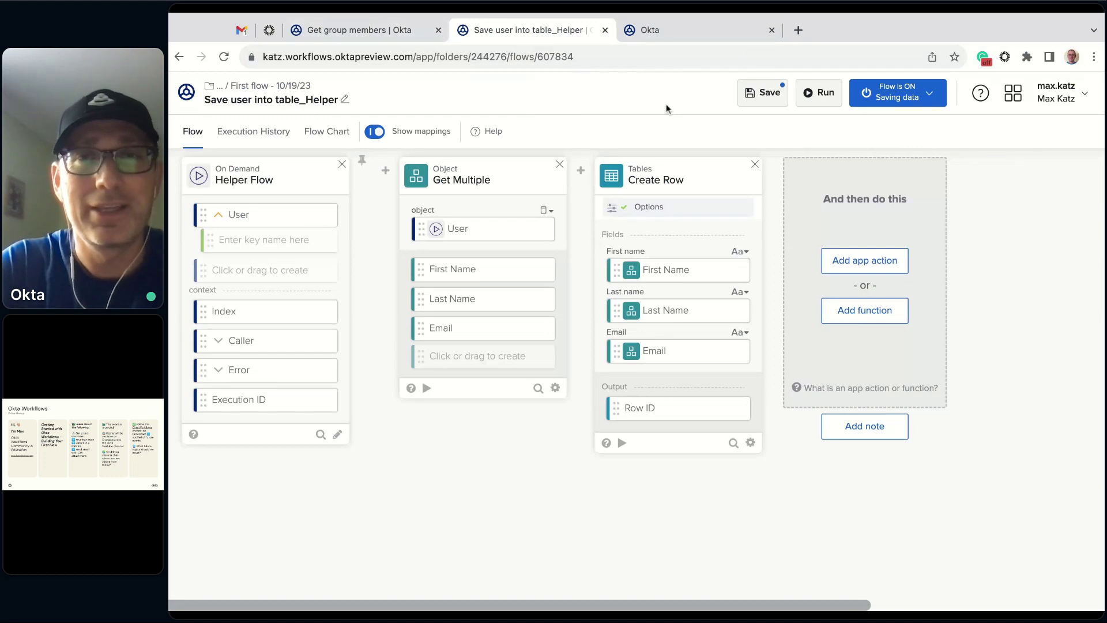
click(773, 99)
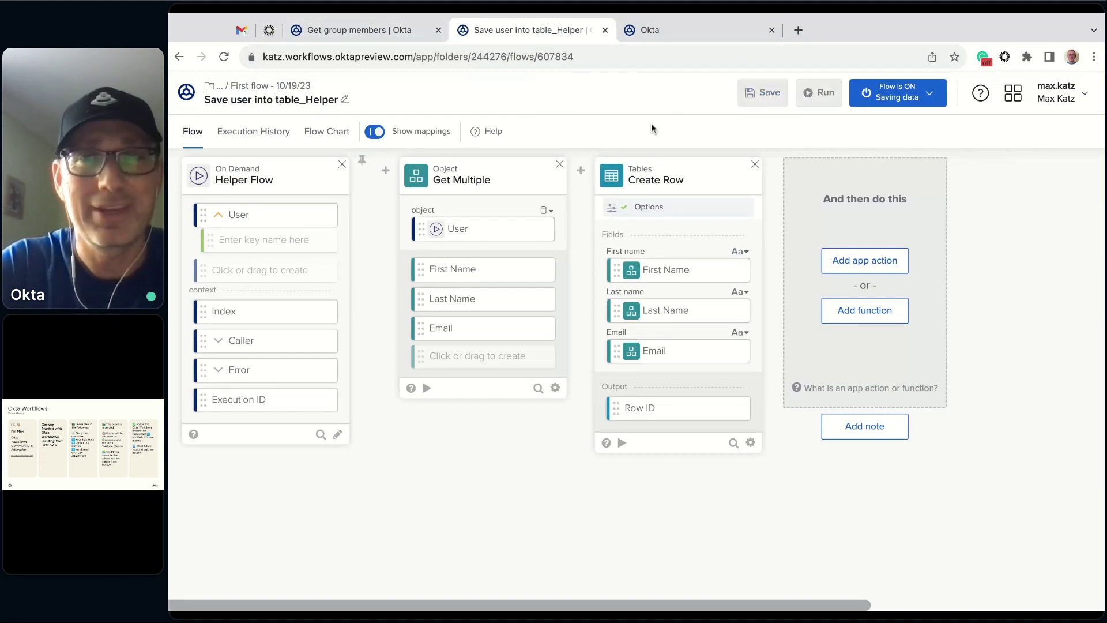
- Run the Get group members flow again and check on its progress
click(381, 28)
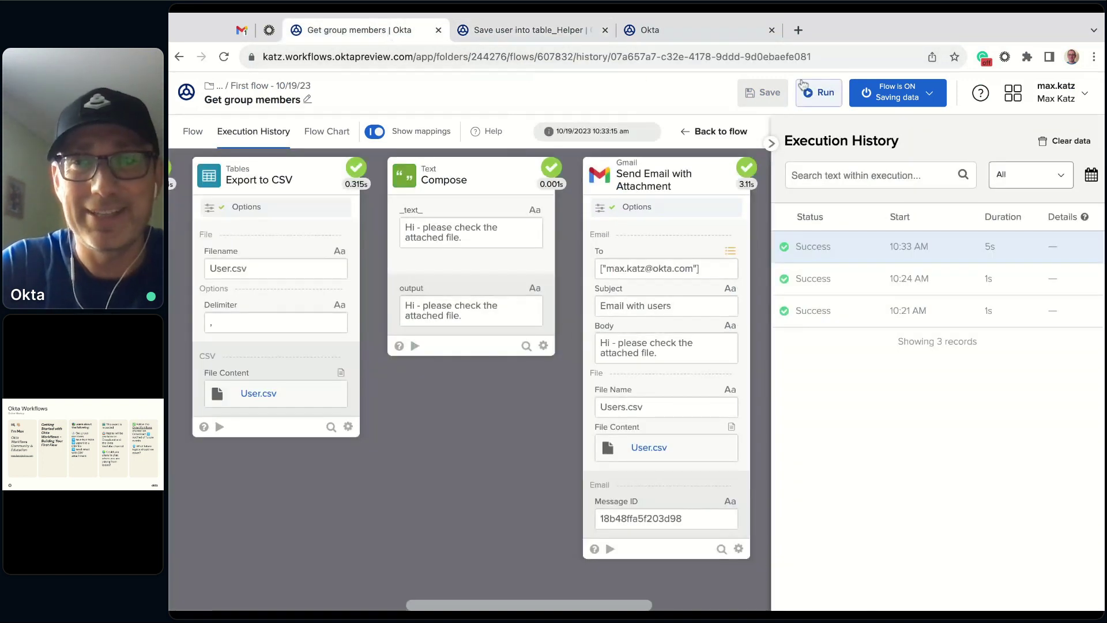
click(826, 94)
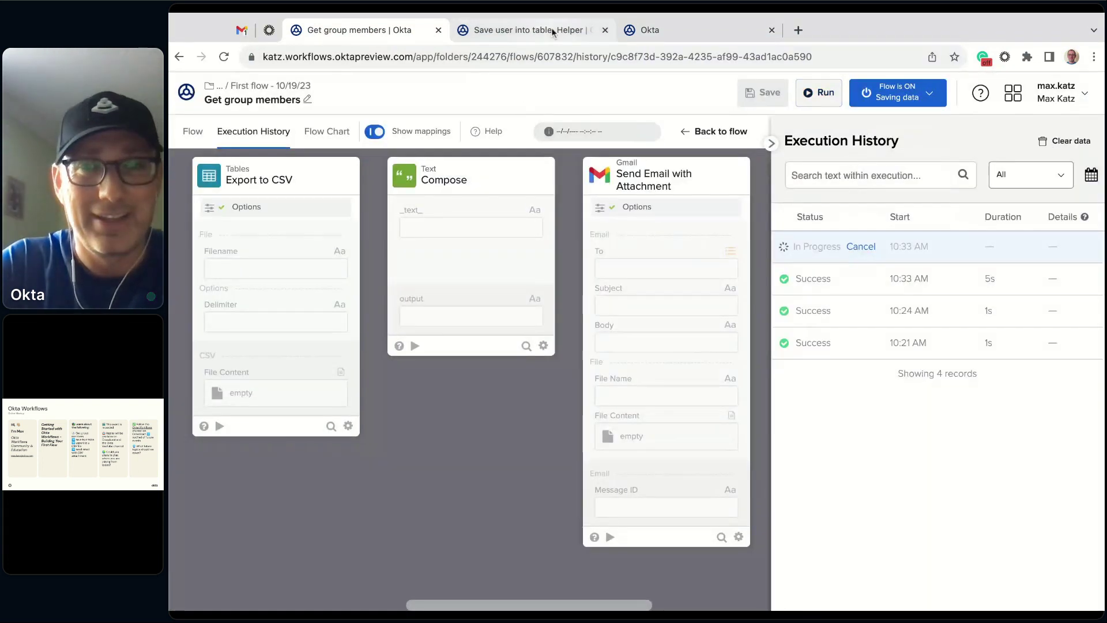
click(552, 32)
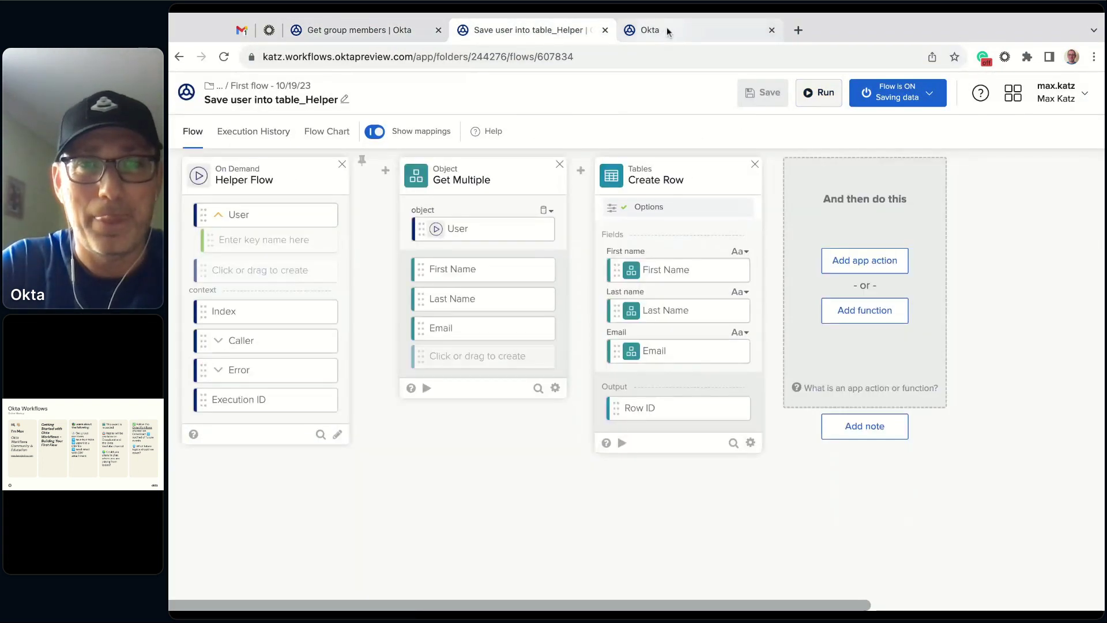
click(421, 30)
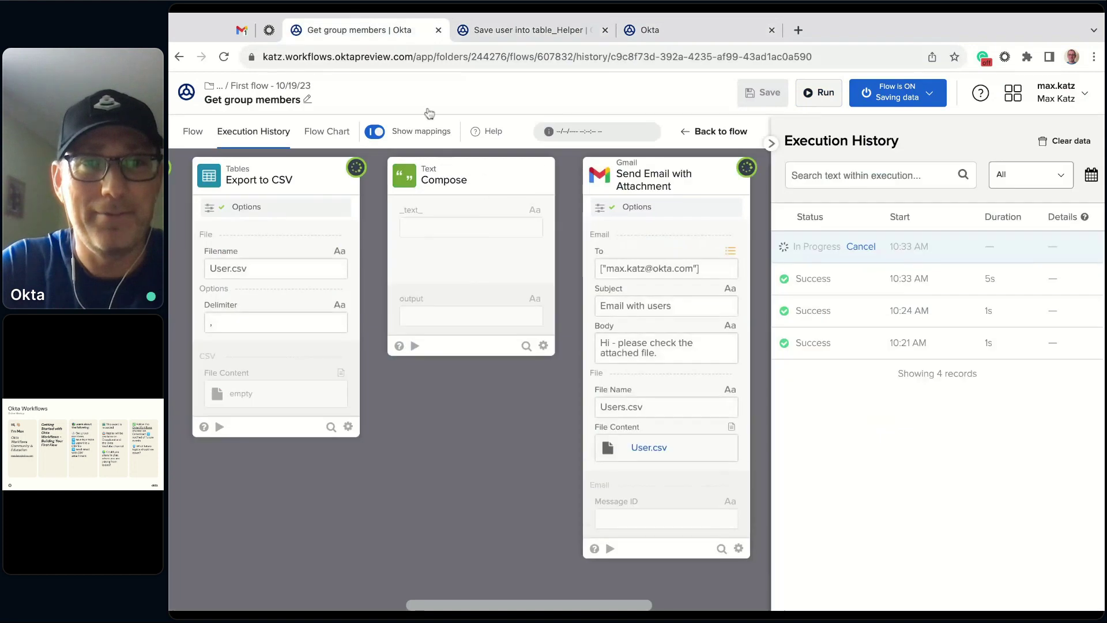
click(552, 30)
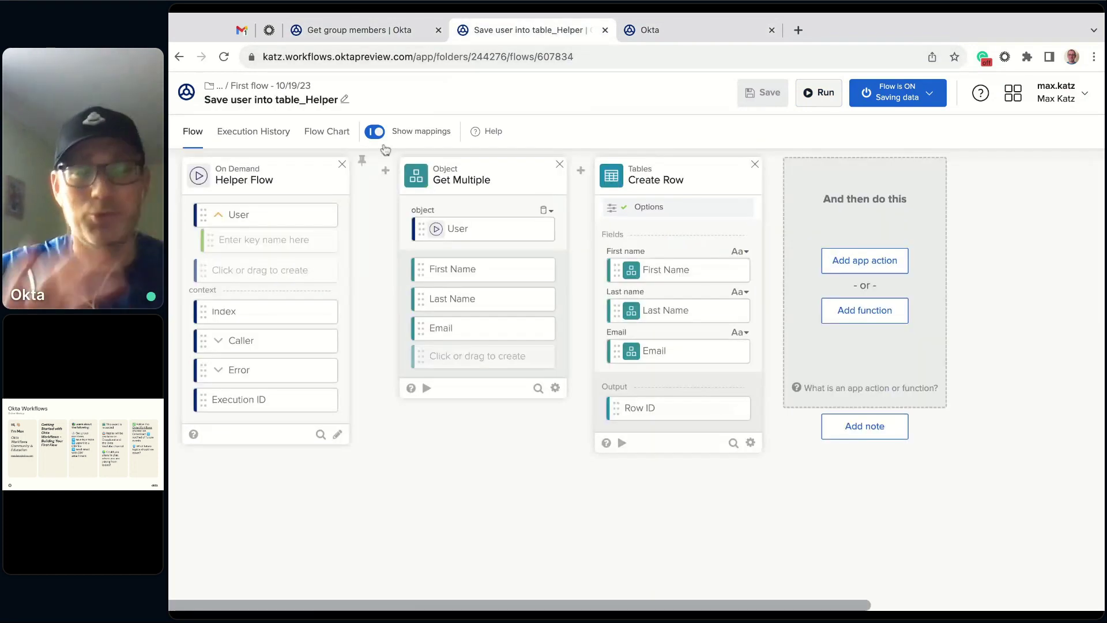
- Review the helper flow's run history and reload the User table showing five rows
click(239, 131)
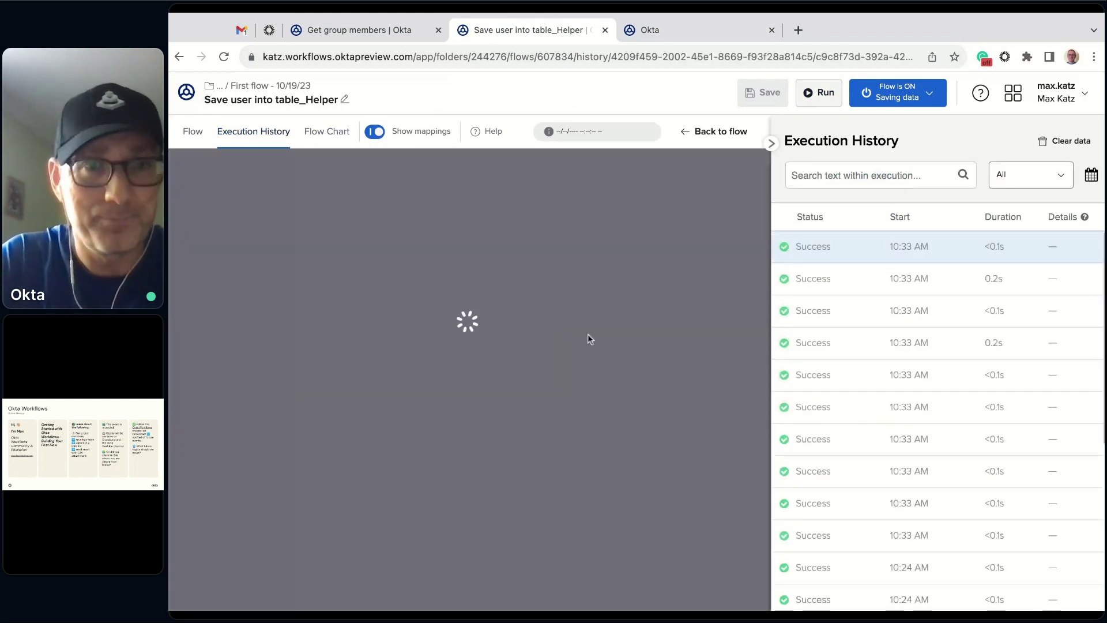
scroll(603, 368, right, 5)
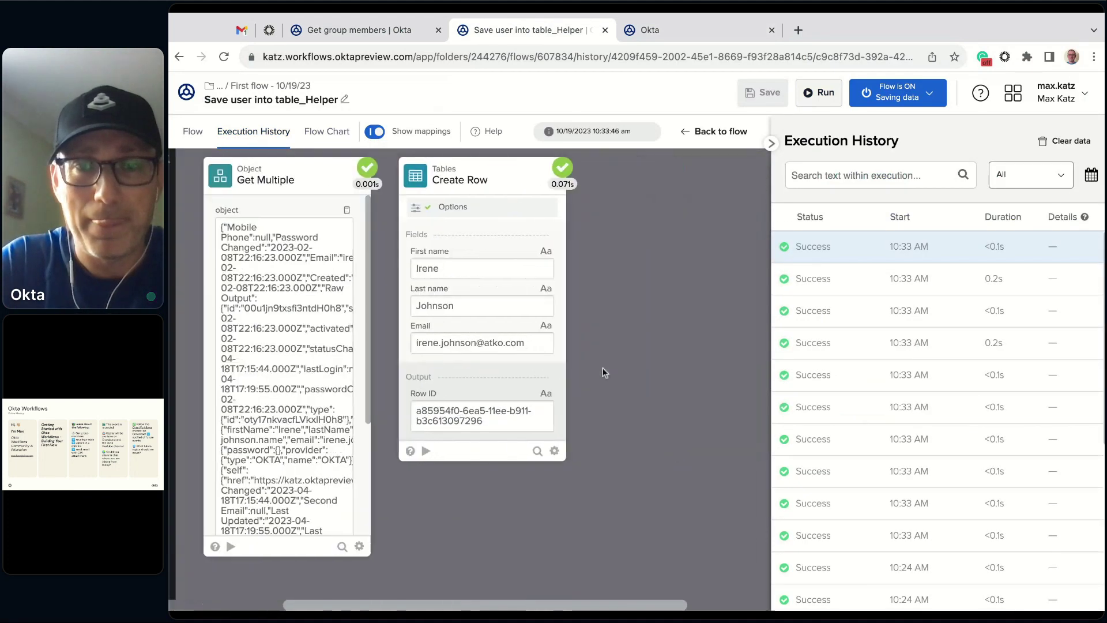
click(728, 32)
key(super+r)
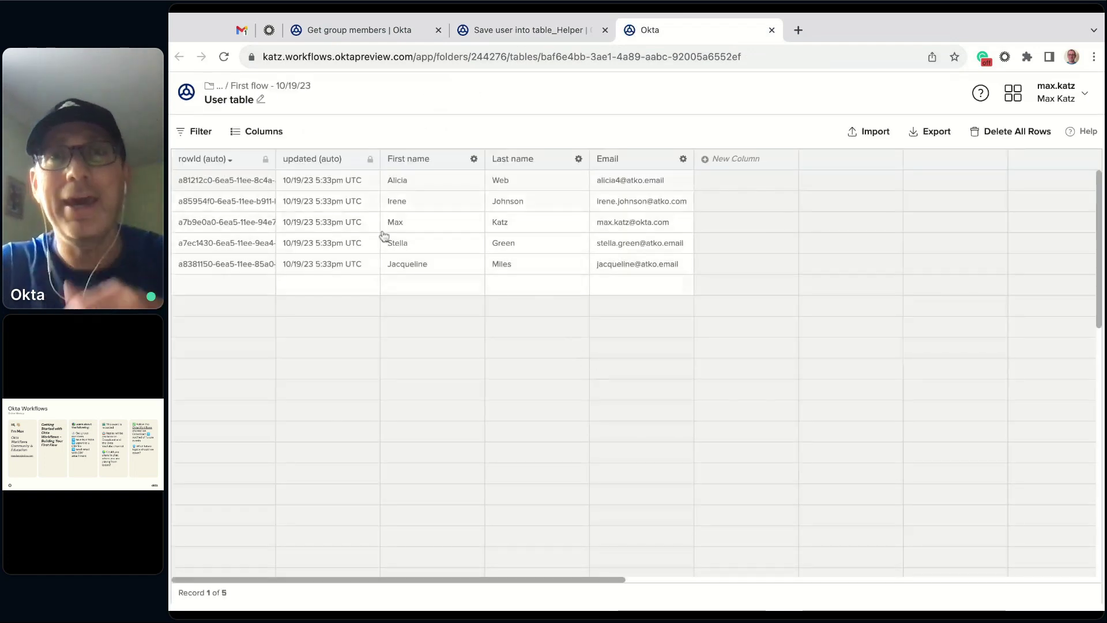
click(242, 32)
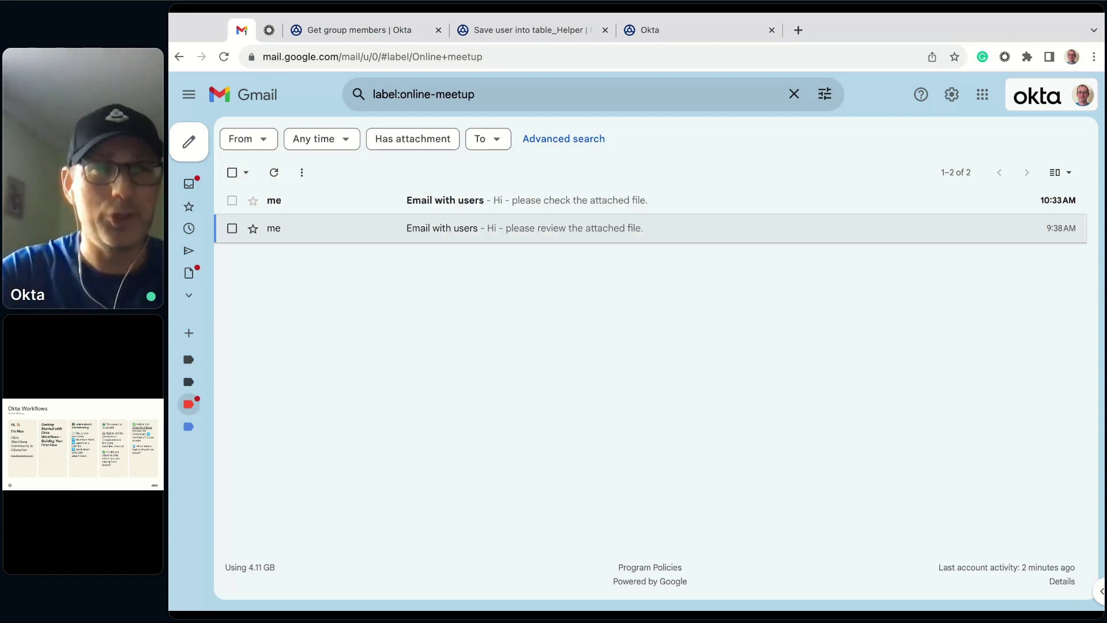
- Refresh the label's message list and check the second Email with users message
click(274, 173)
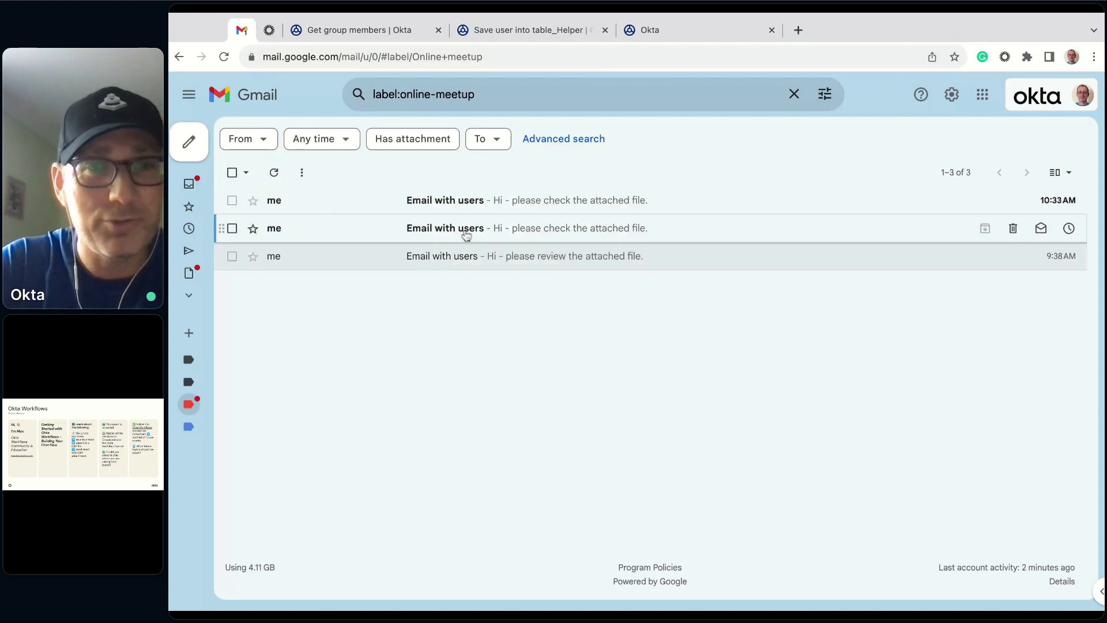
click(462, 229)
mouse_move(319, 334)
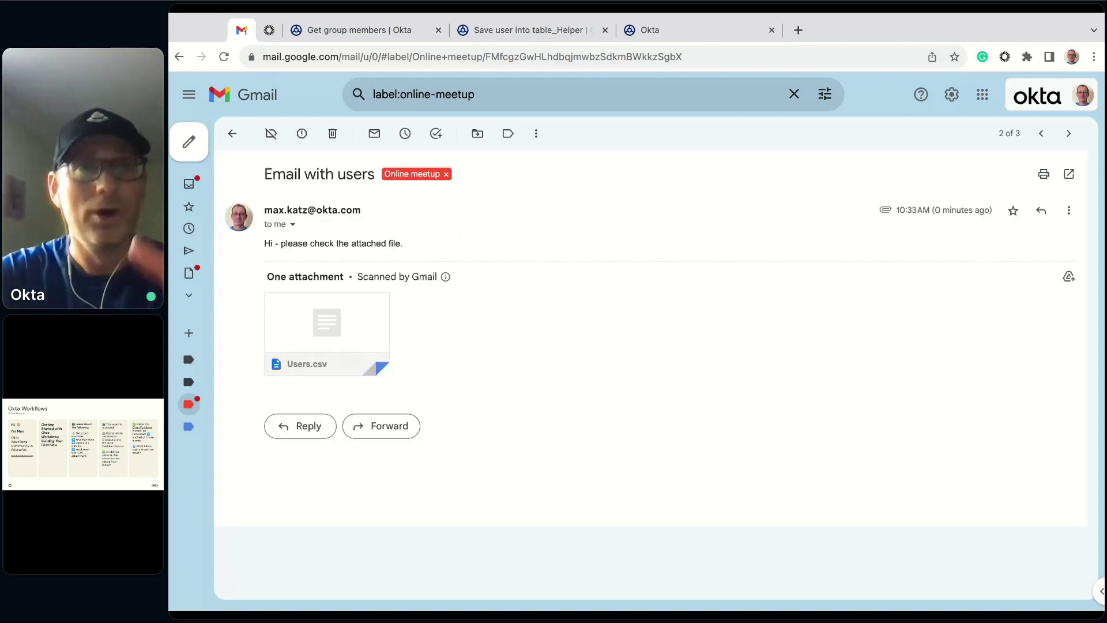
click(232, 138)
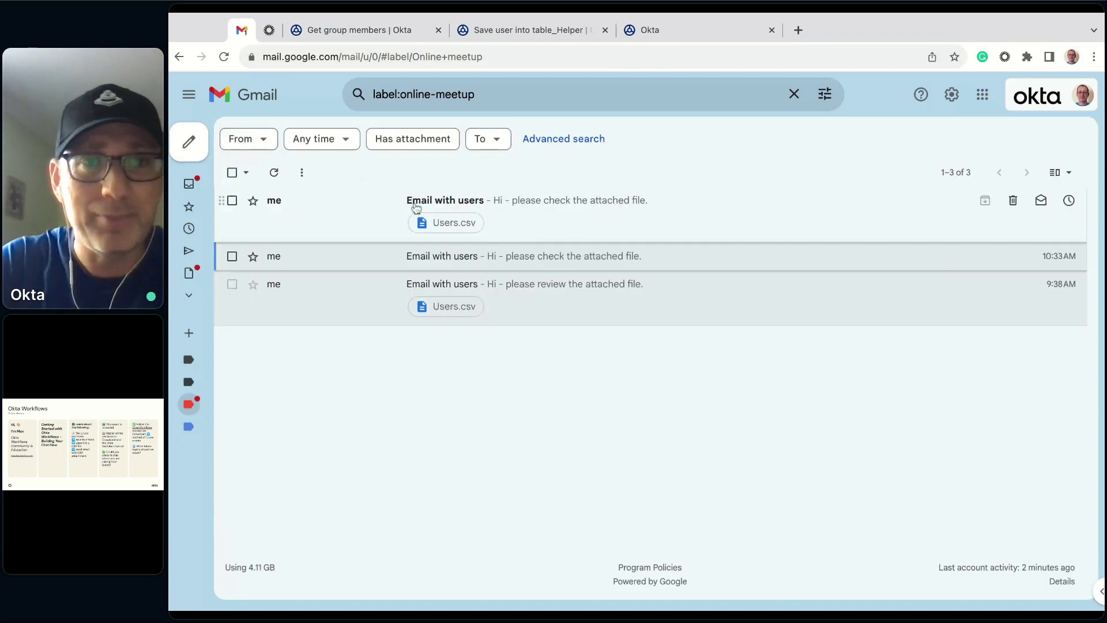
- Preview Users.csv in the newest Email with users message, then return to the Get group members run history
click(512, 218)
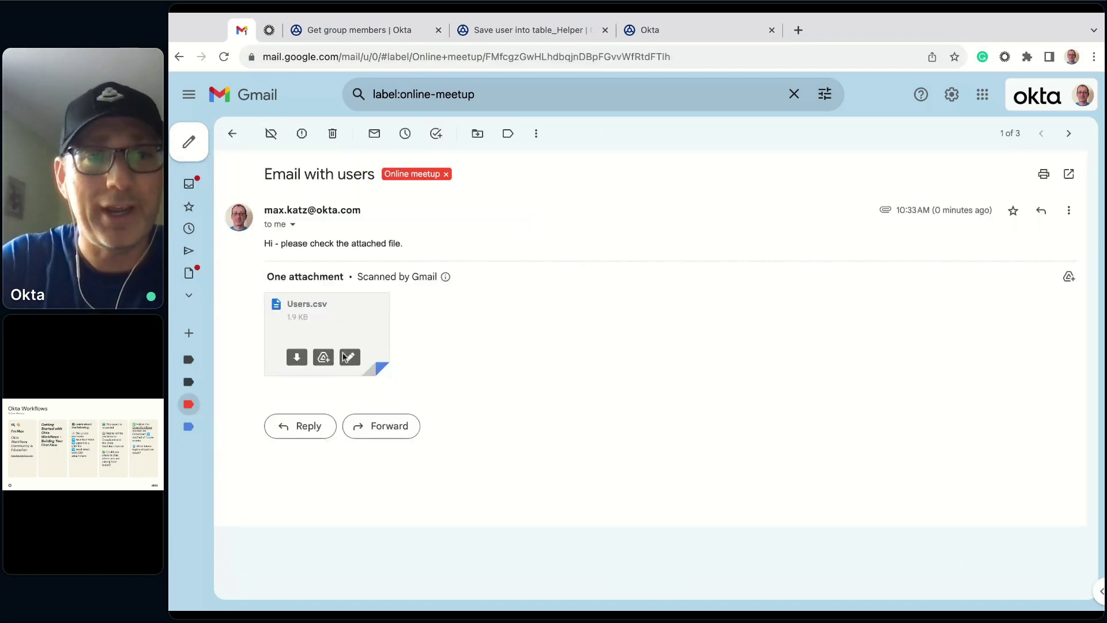
click(328, 329)
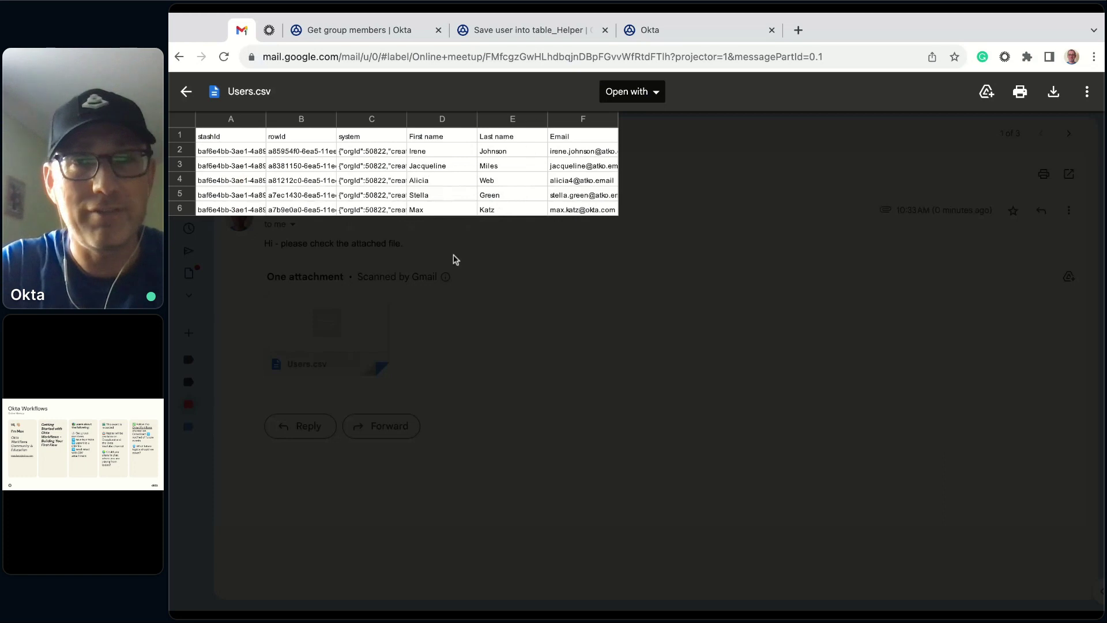
click(187, 93)
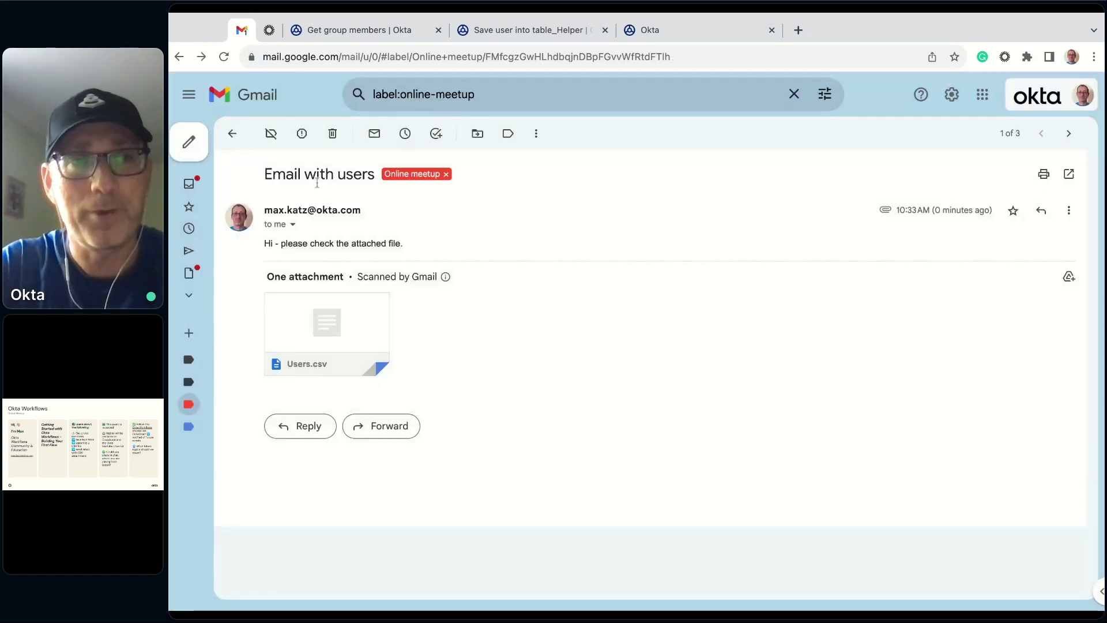
click(235, 136)
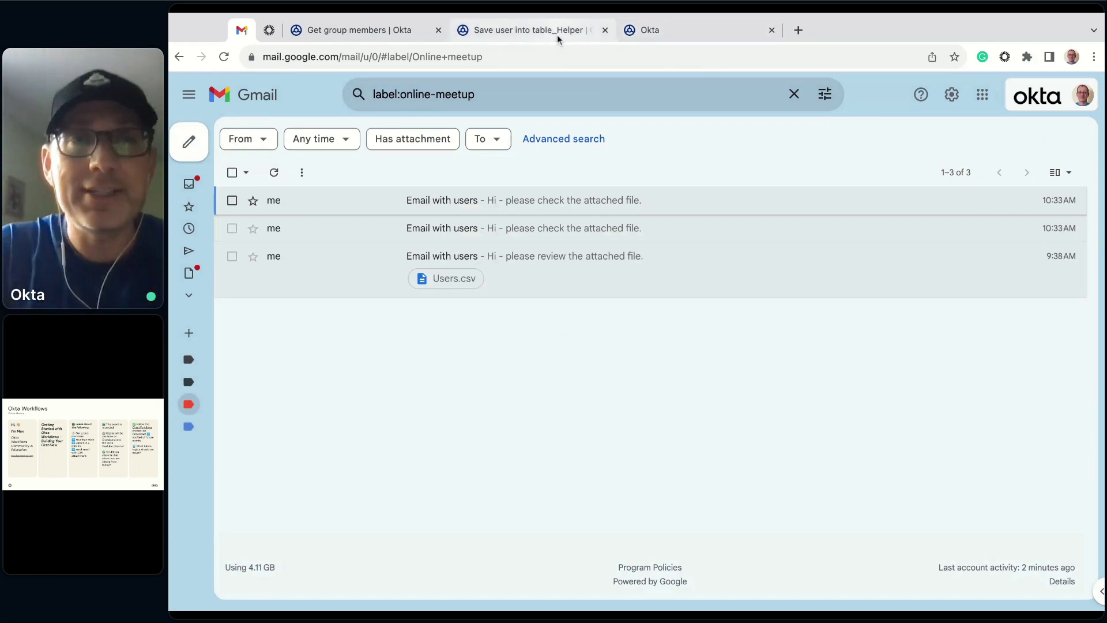
click(557, 35)
click(346, 30)
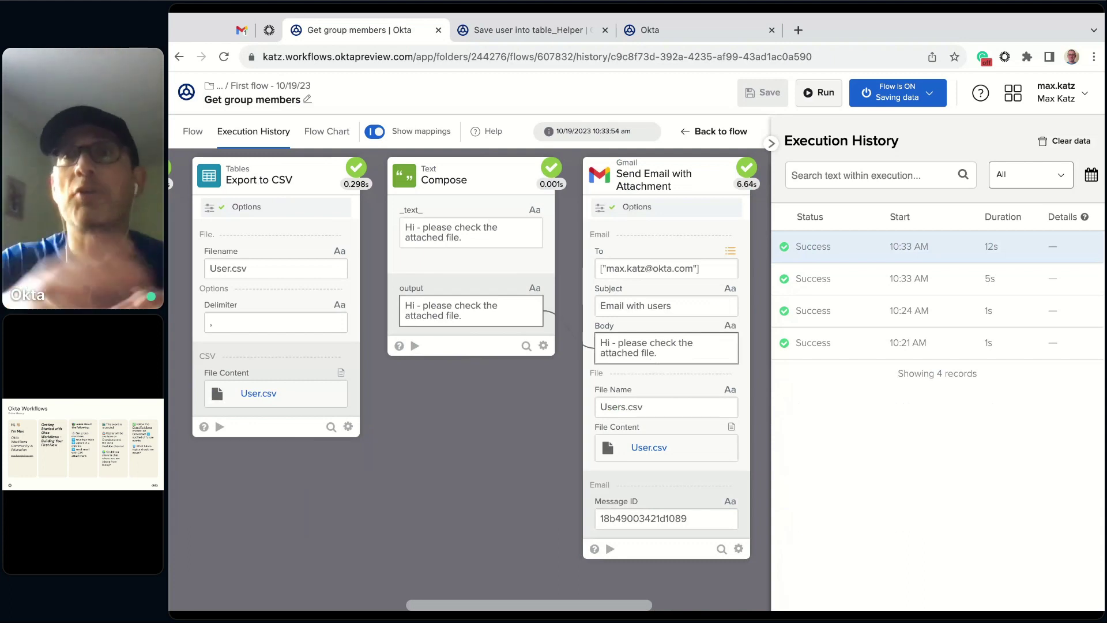
- Add a Tables Clear Table step before List Group Members
click(193, 132)
scroll(532, 517, left, 8)
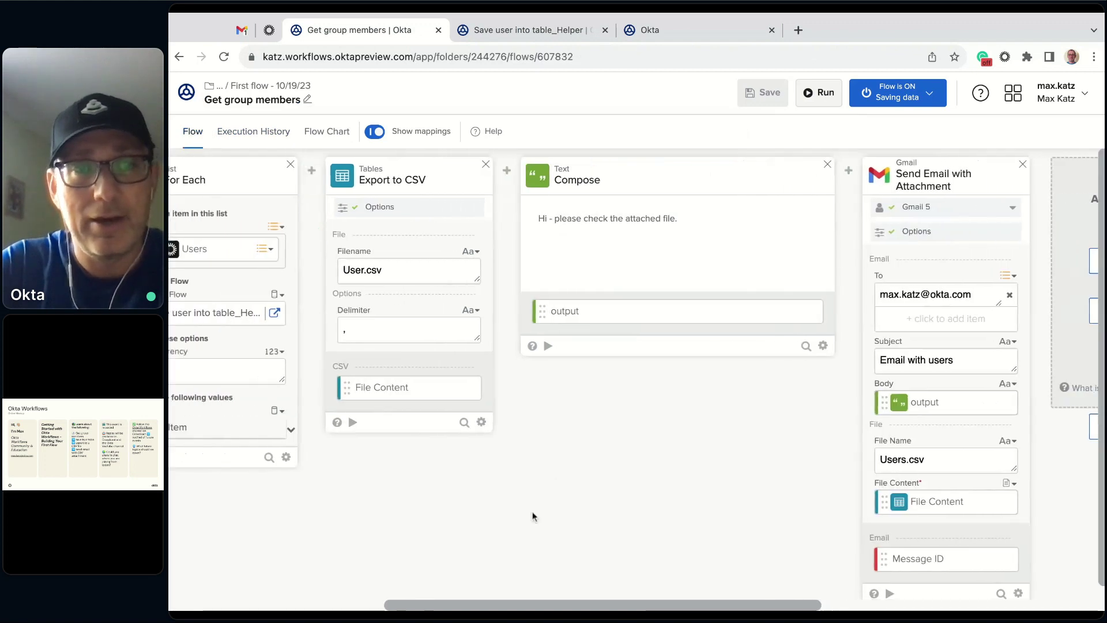
scroll(532, 516, left, 8)
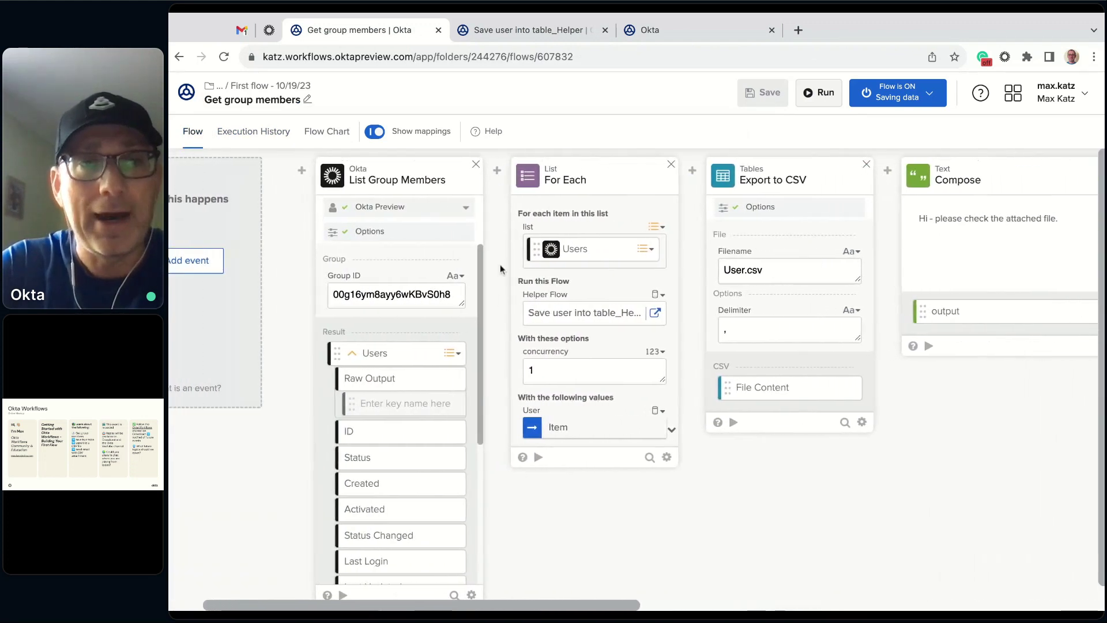
mouse_move(299, 169)
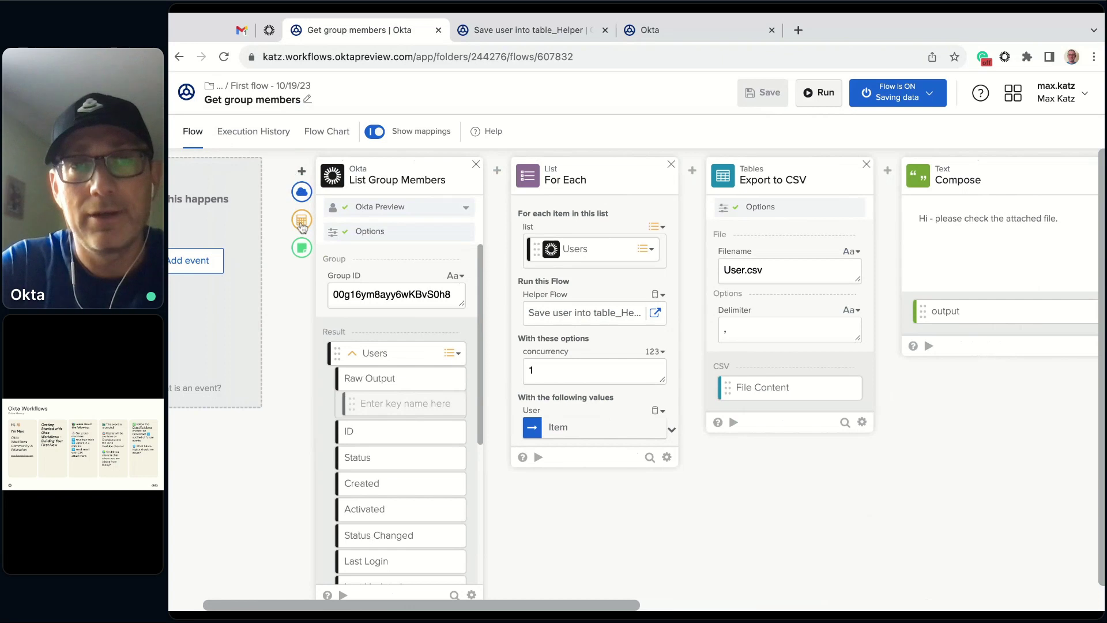
click(301, 225)
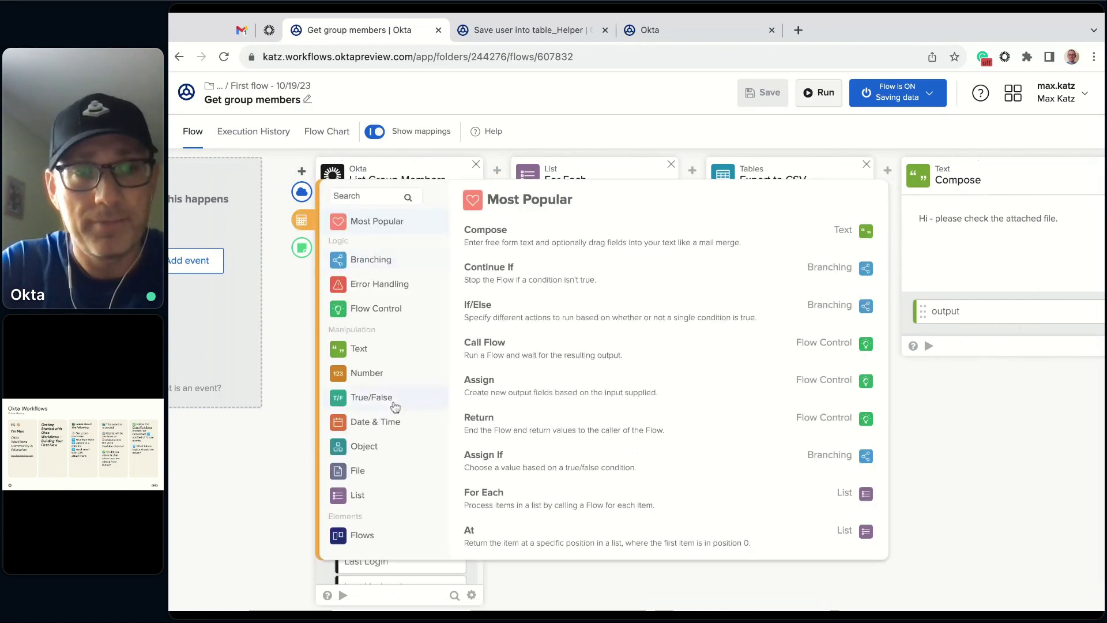
scroll(410, 449, down, 1)
scroll(406, 448, down, 3)
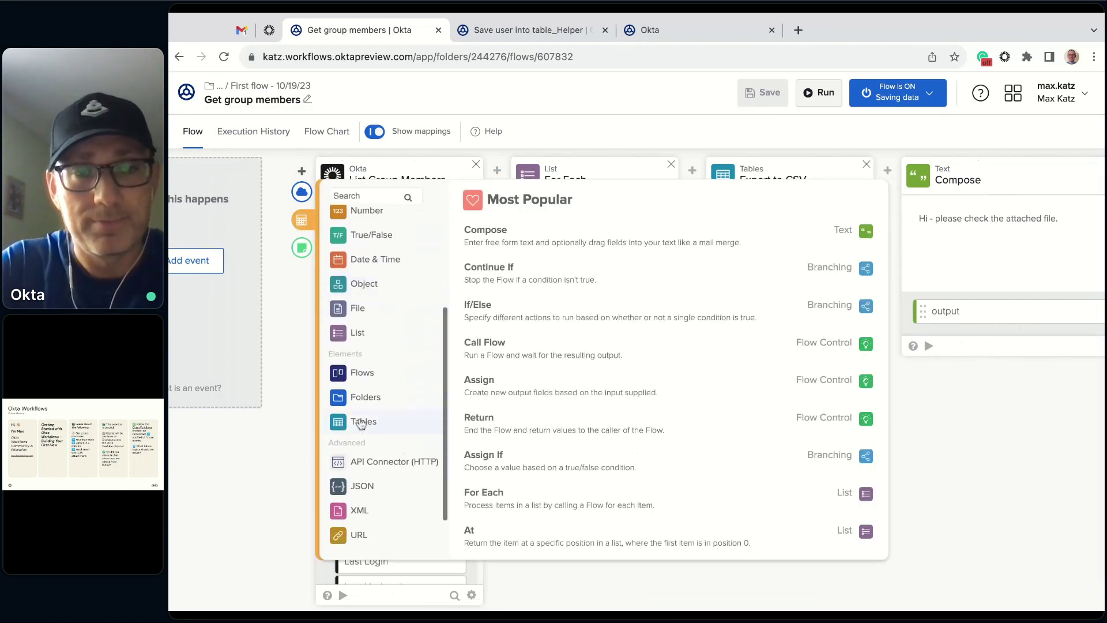
click(365, 422)
click(513, 234)
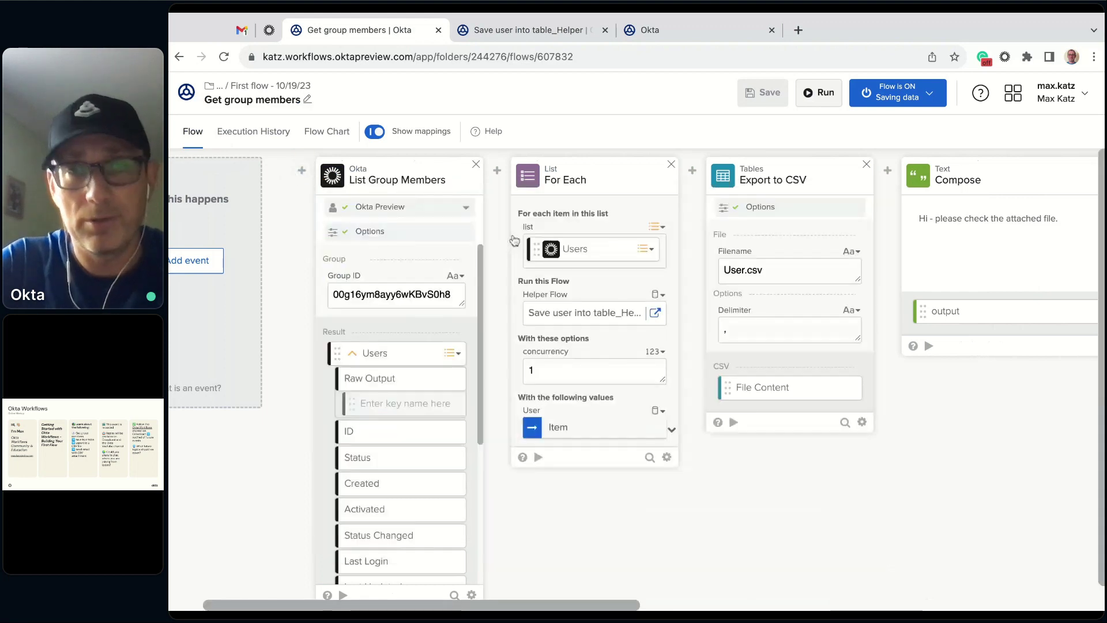
- Point Clear Table at User table in First flow - 10/19/23, then save the card and flow
click(401, 283)
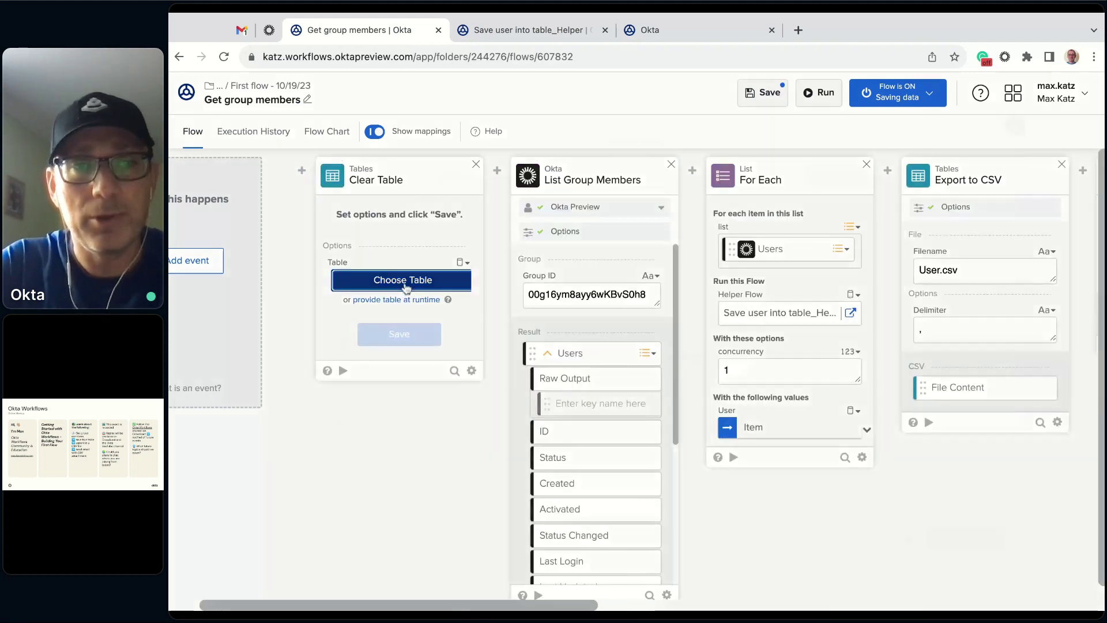
scroll(398, 292, down, 15)
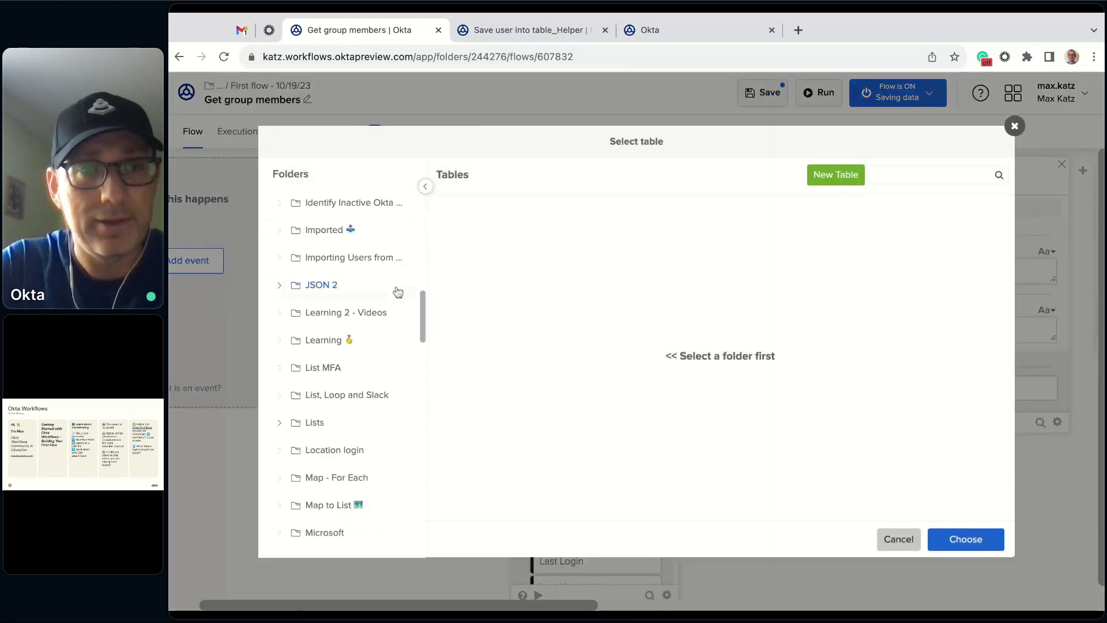
scroll(346, 291, down, 3)
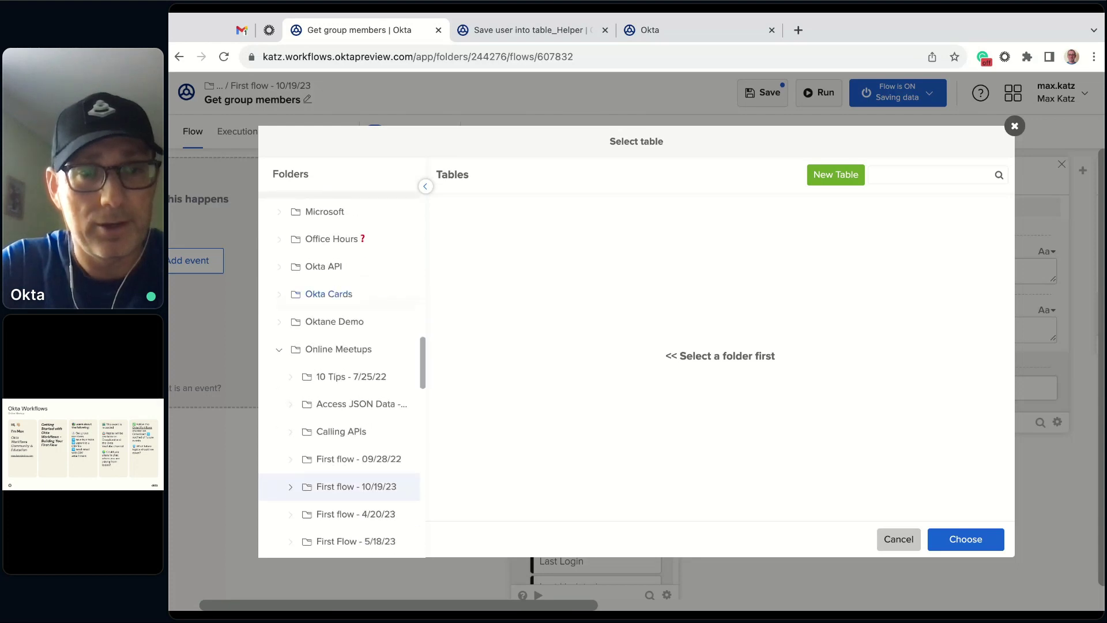
click(366, 487)
click(494, 215)
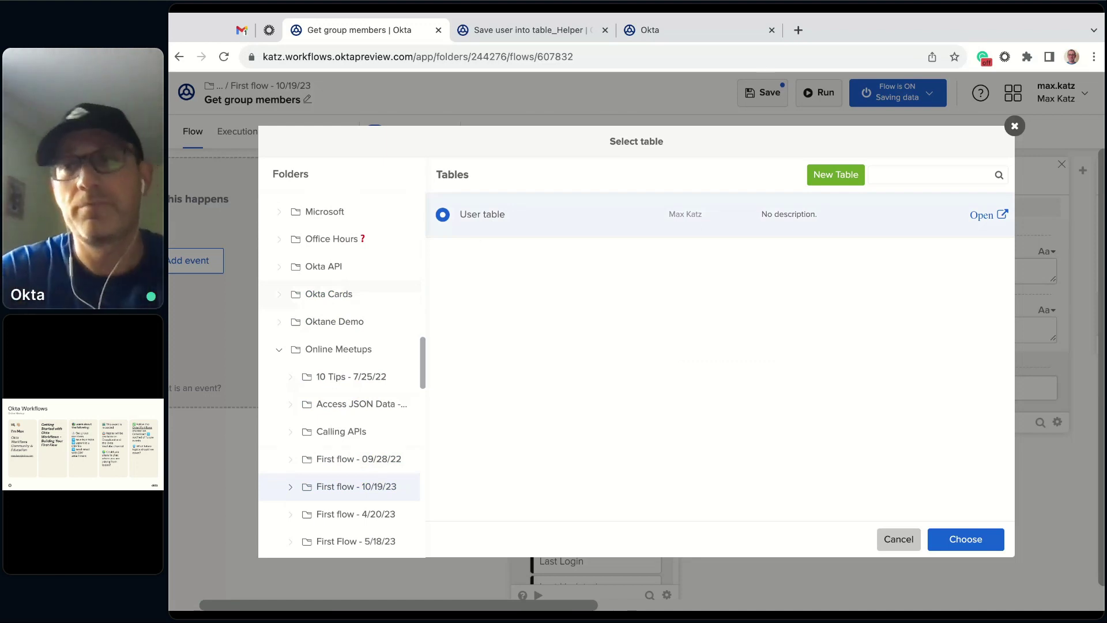
click(974, 539)
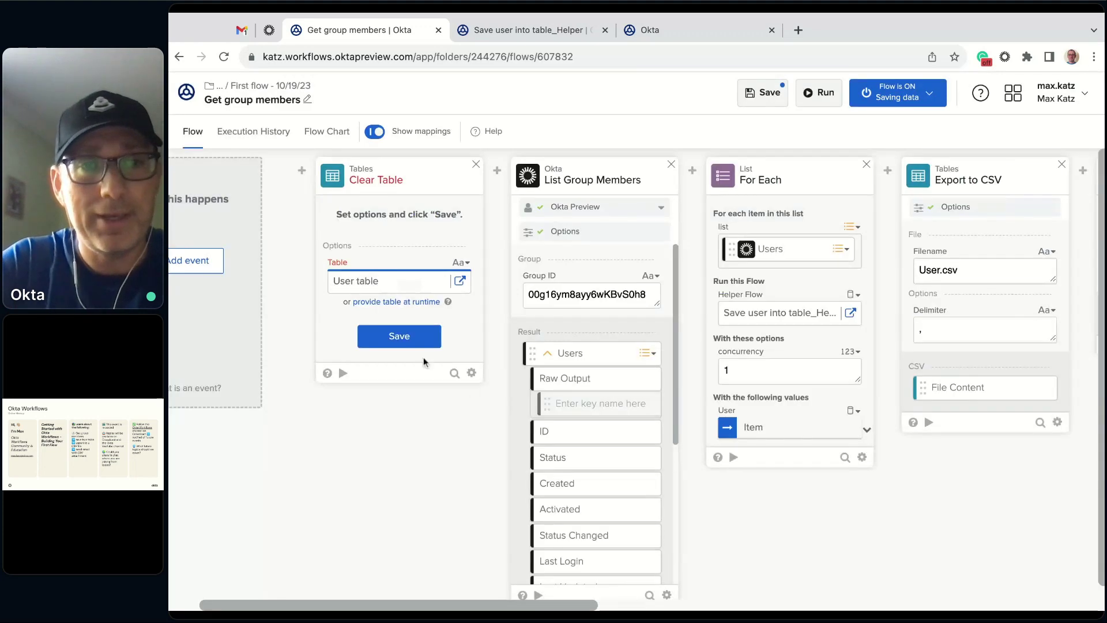
click(416, 339)
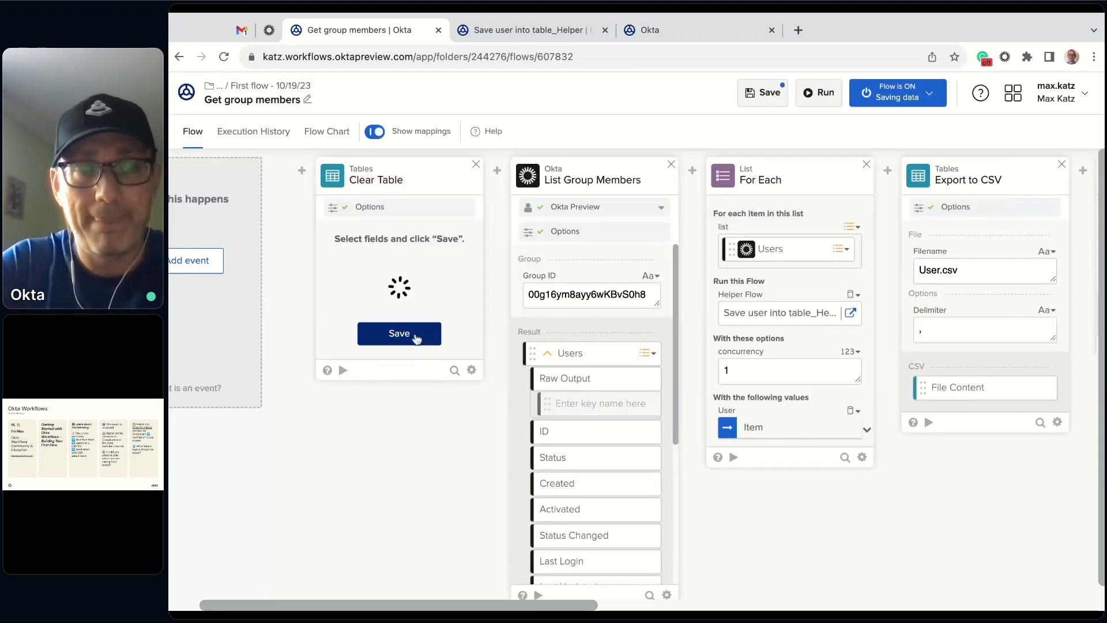
click(762, 93)
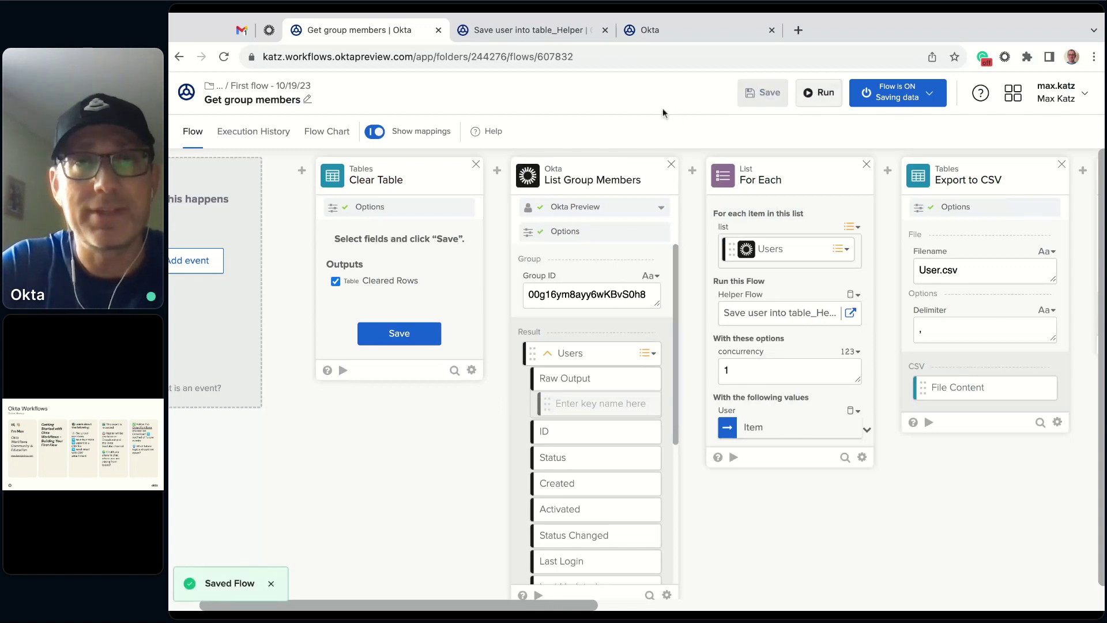
- Test-run the Get group members flow and scroll through its Execution History cards
click(827, 97)
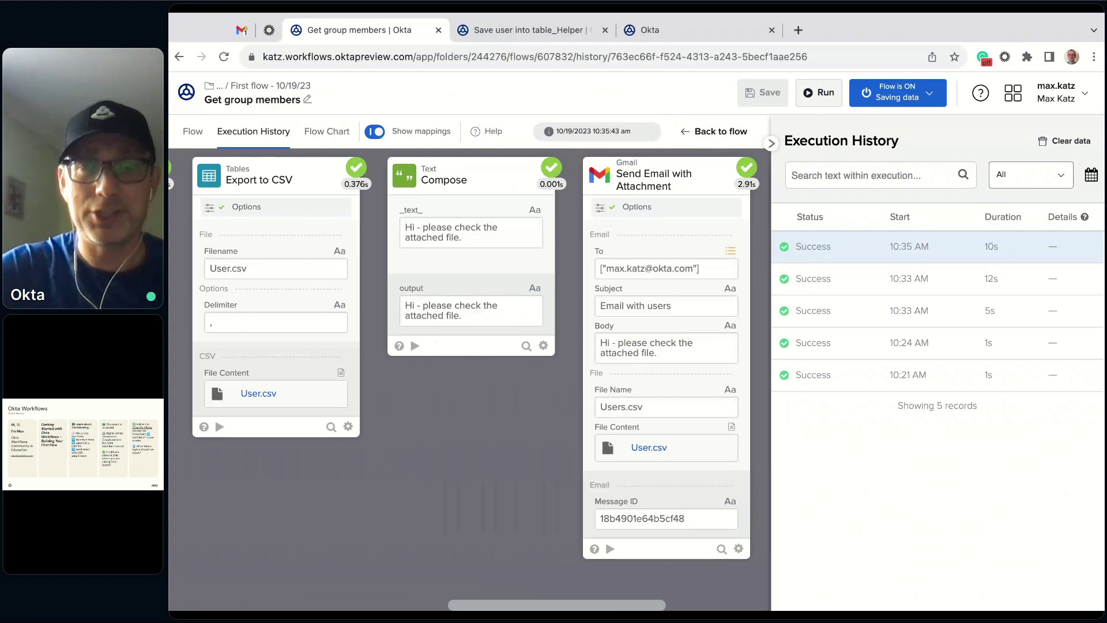
scroll(594, 605, left, 3)
scroll(594, 605, left, 5)
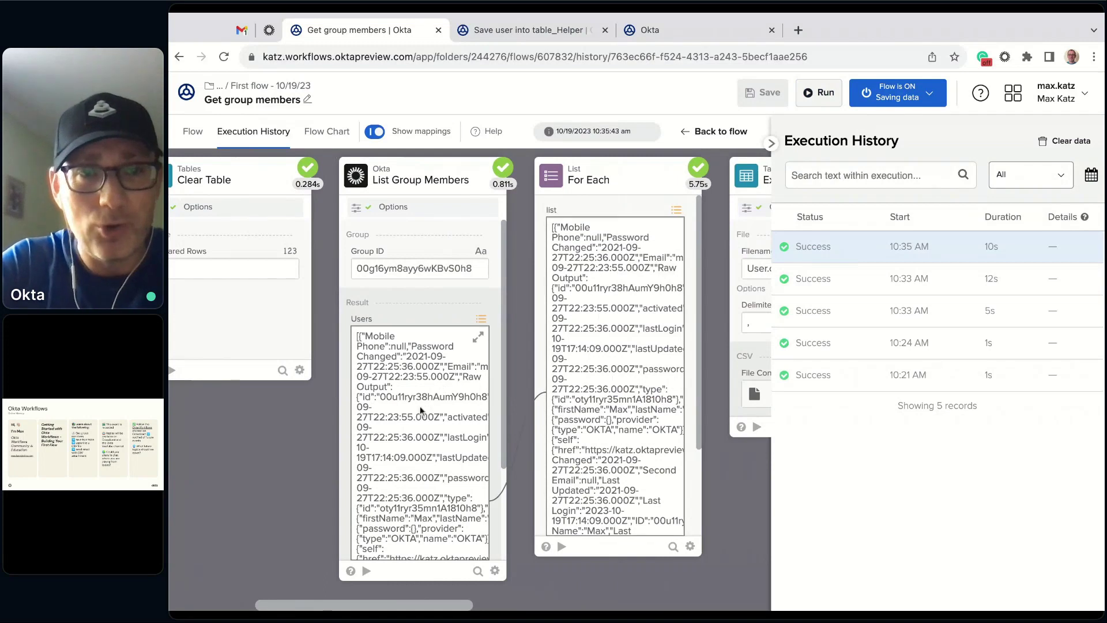
scroll(402, 608, right, 5)
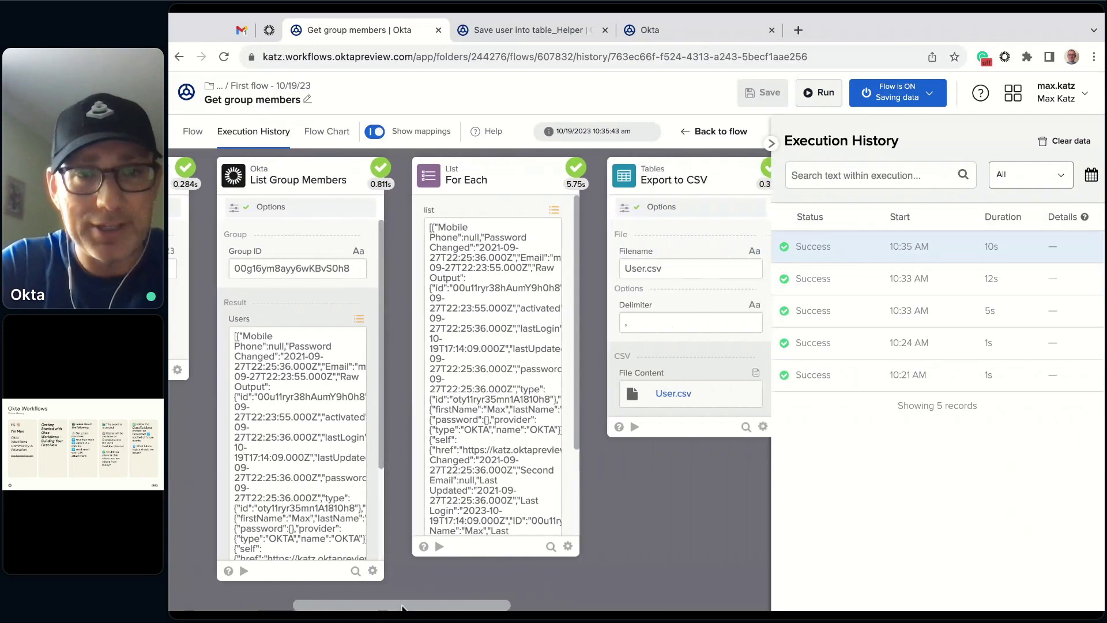
scroll(496, 397, right, 5)
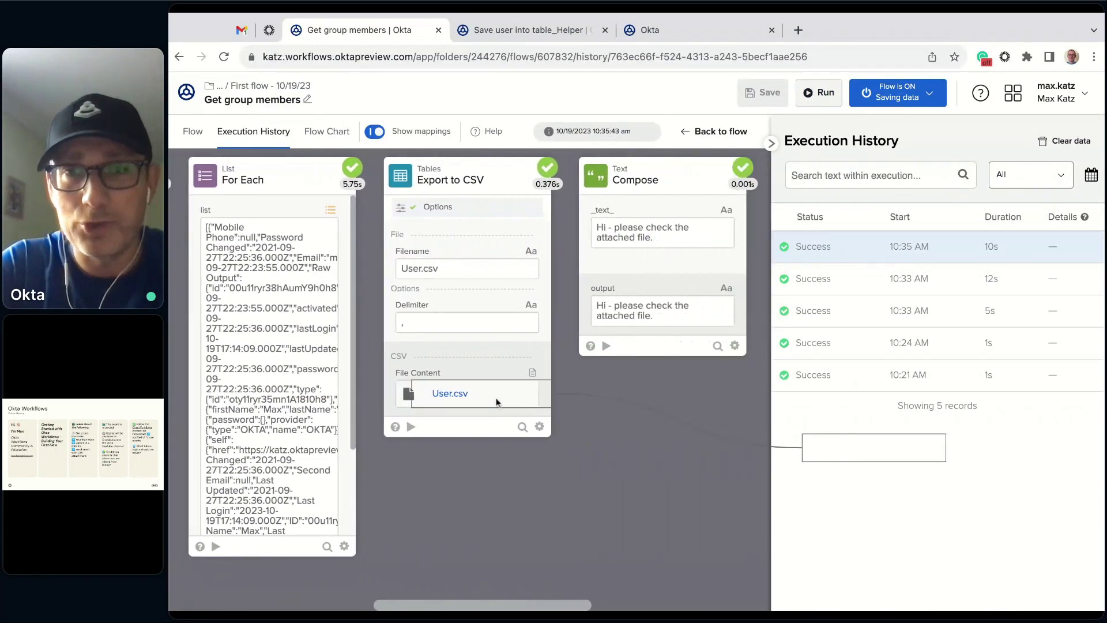
scroll(549, 408, right, 5)
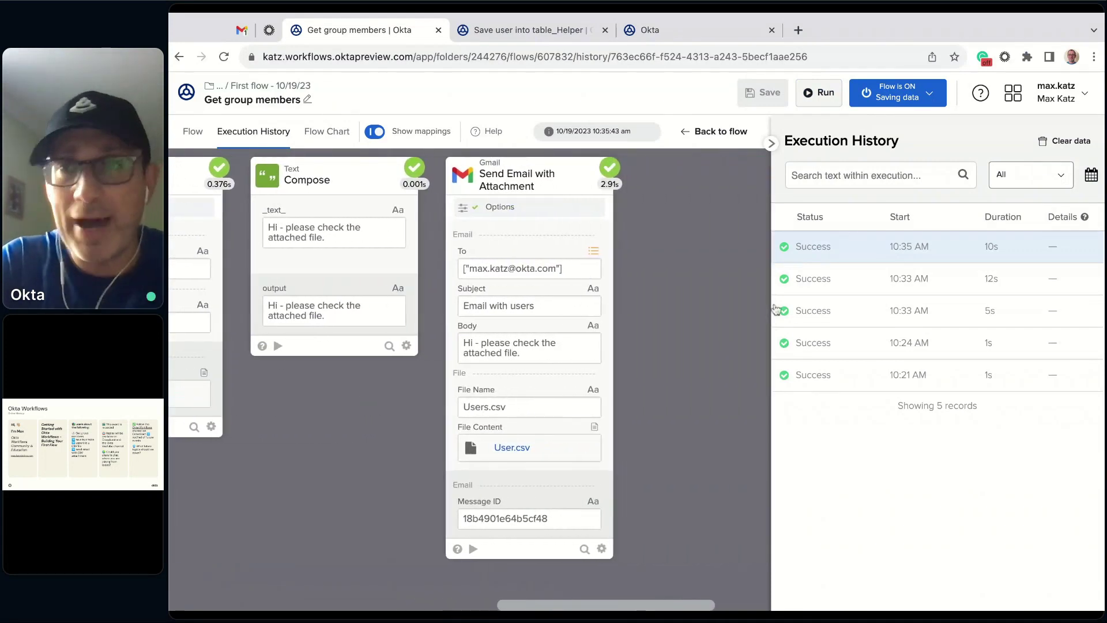
- Inspect the step results of the 10:33 AM run, then go to Gmail
click(852, 287)
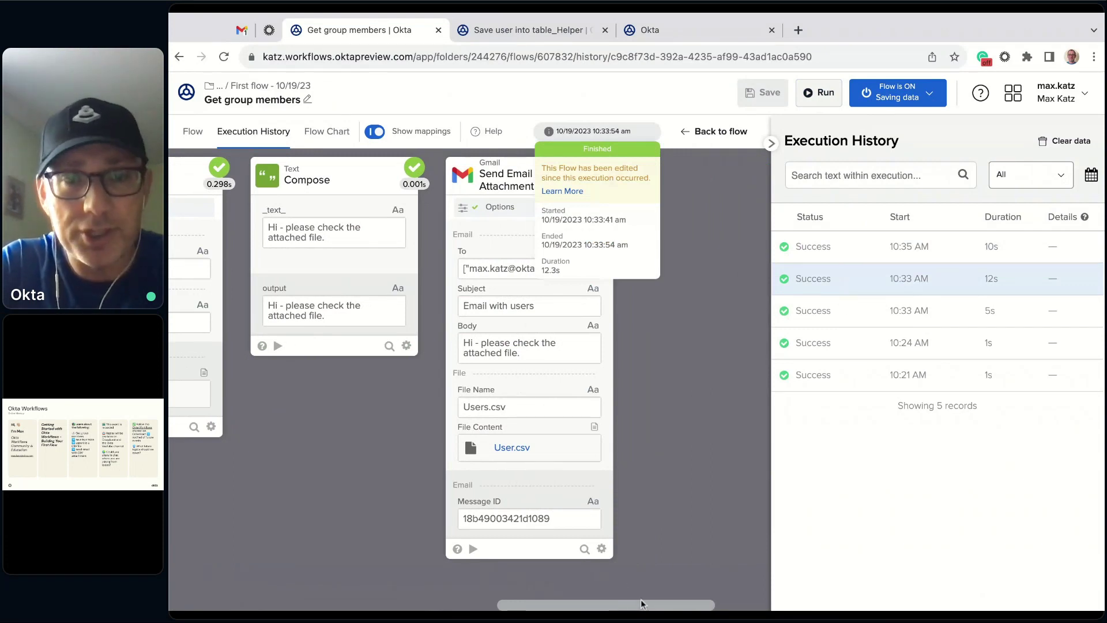
scroll(556, 544, left, 3)
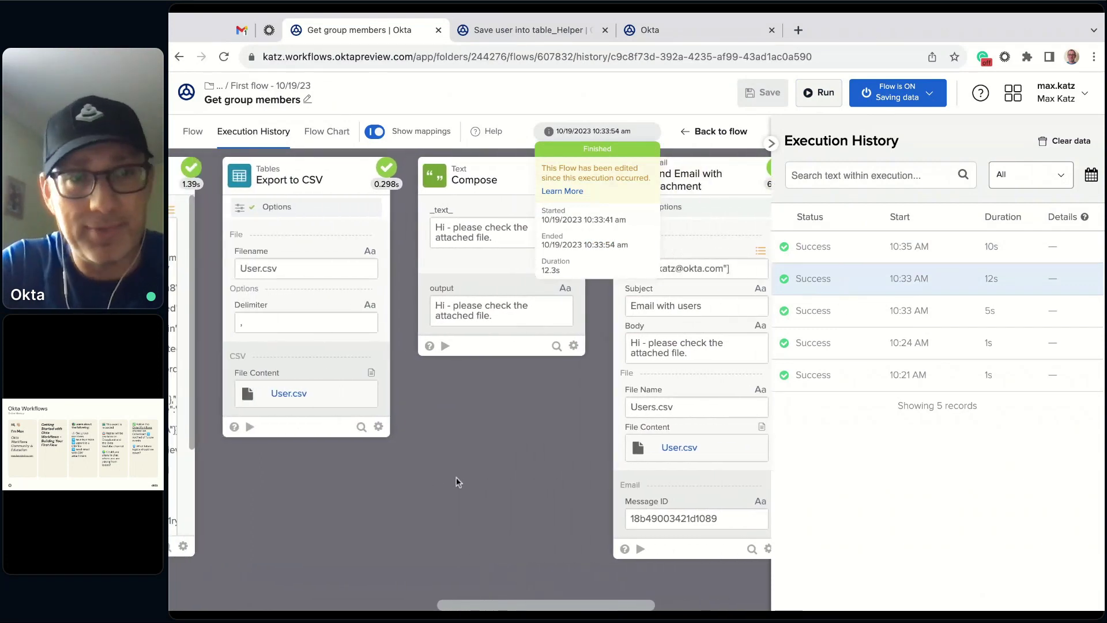
scroll(455, 477, left, 5)
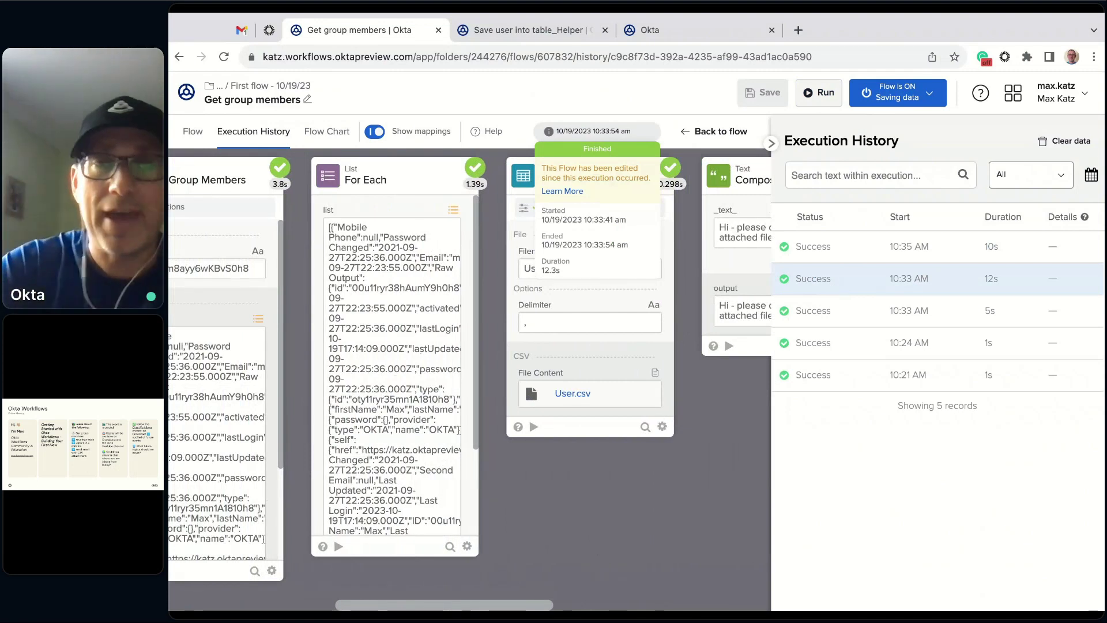
scroll(501, 374, left, 5)
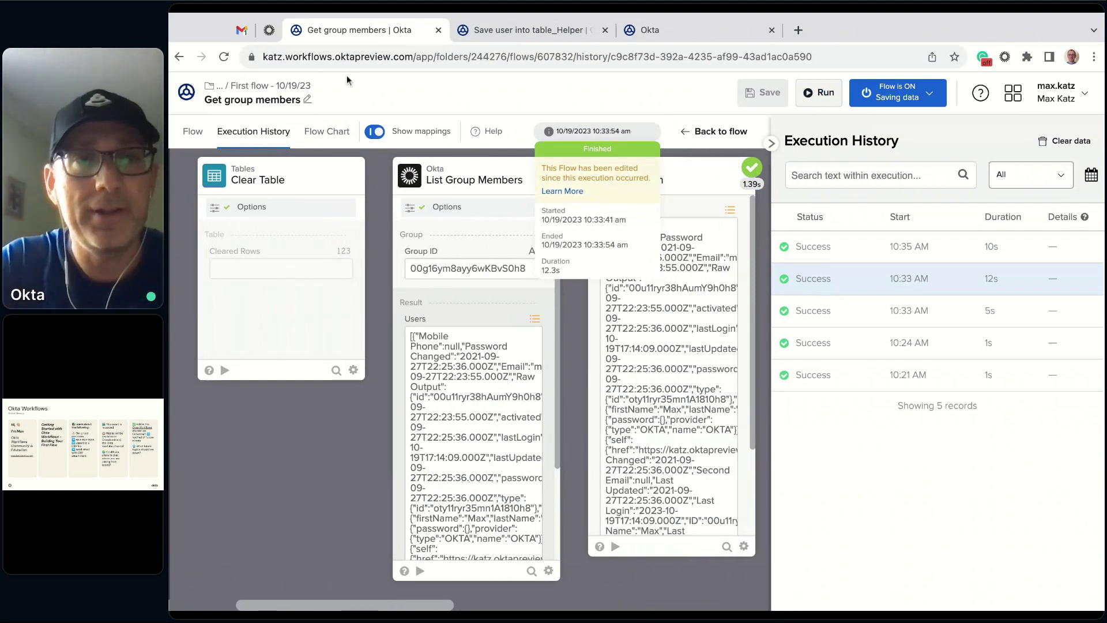
click(241, 31)
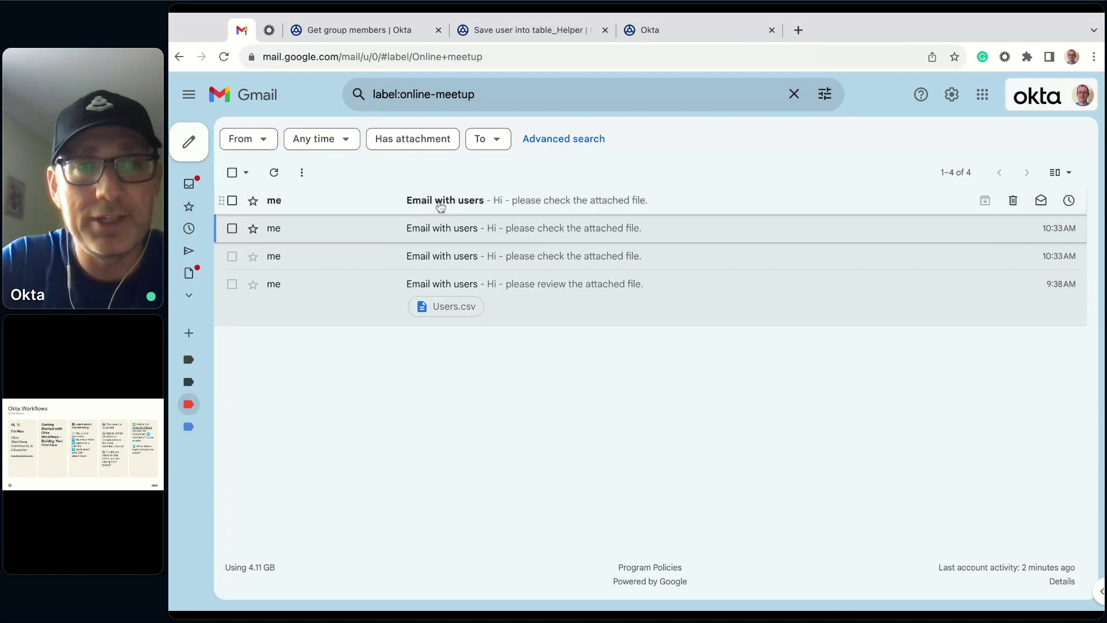
- Open the 10:35 AM Email with users message and preview its five-row Users.csv
click(441, 202)
click(334, 330)
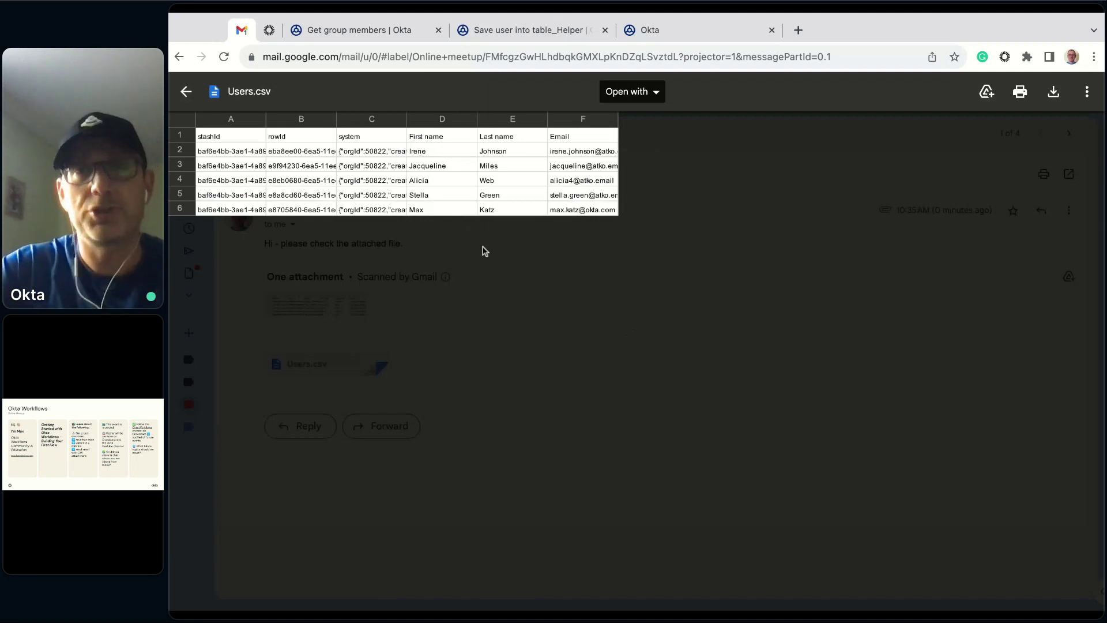
click(186, 91)
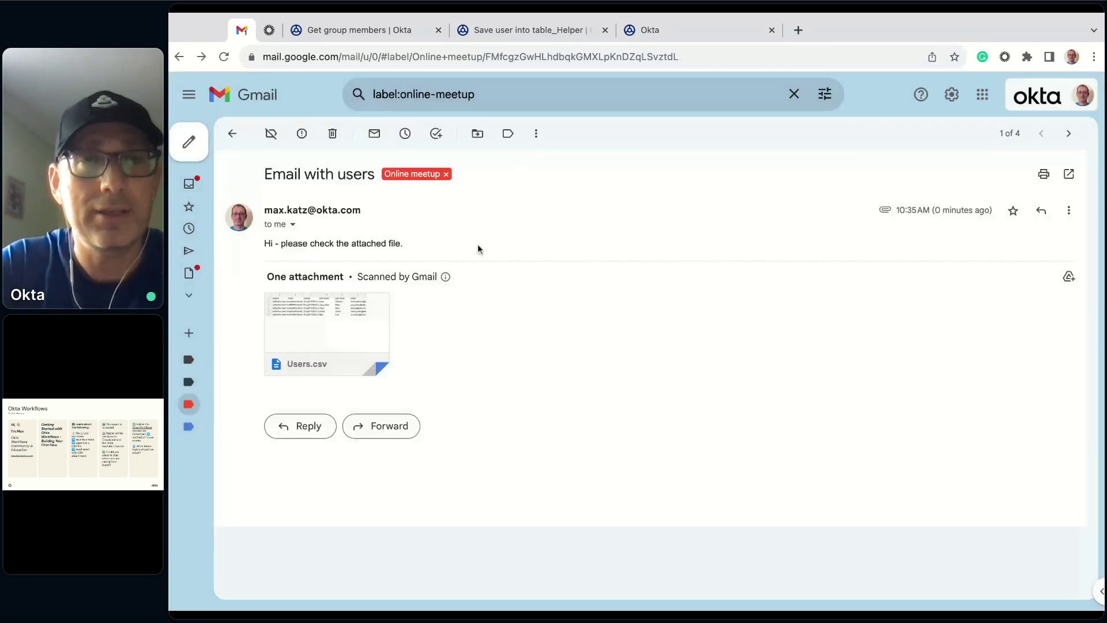
- Look over the Save user into table_Helper flow's steps, then return to Get group members
click(350, 26)
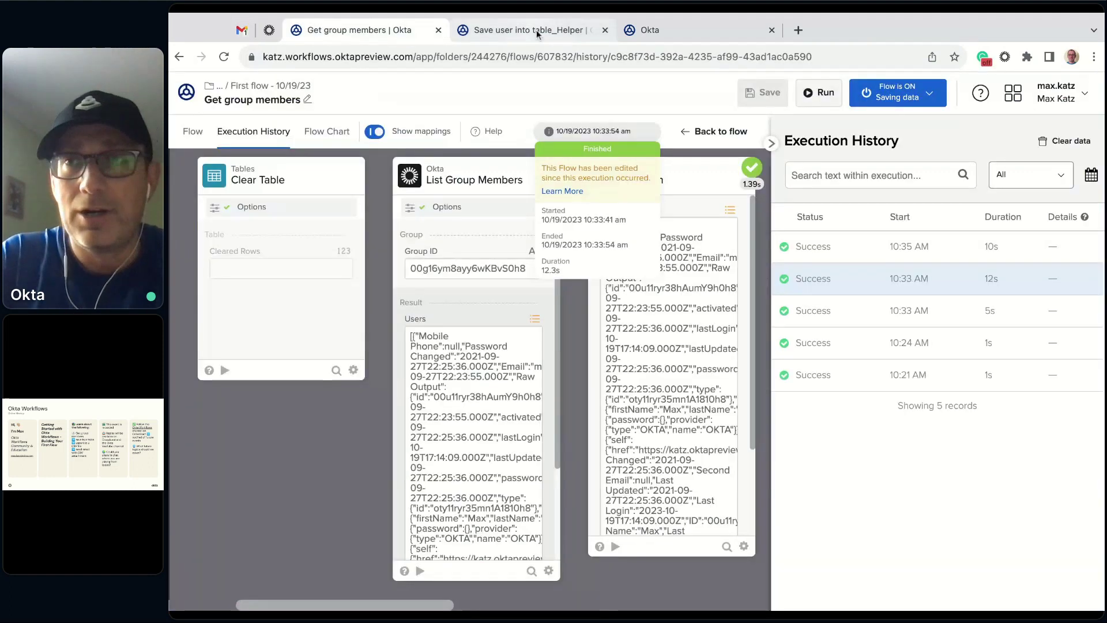
click(536, 30)
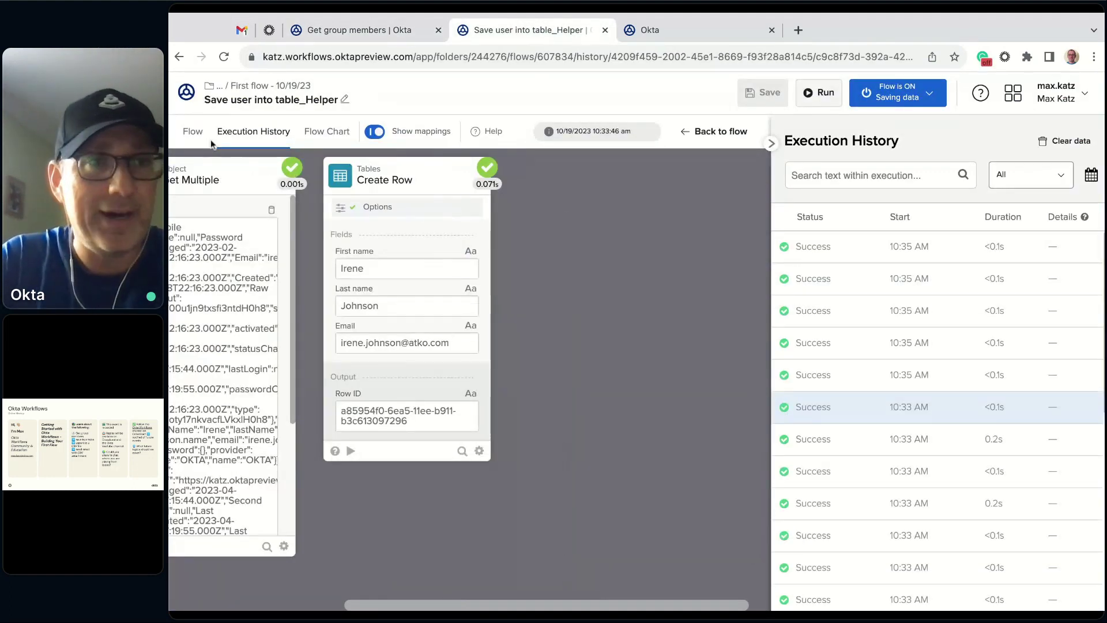
click(193, 131)
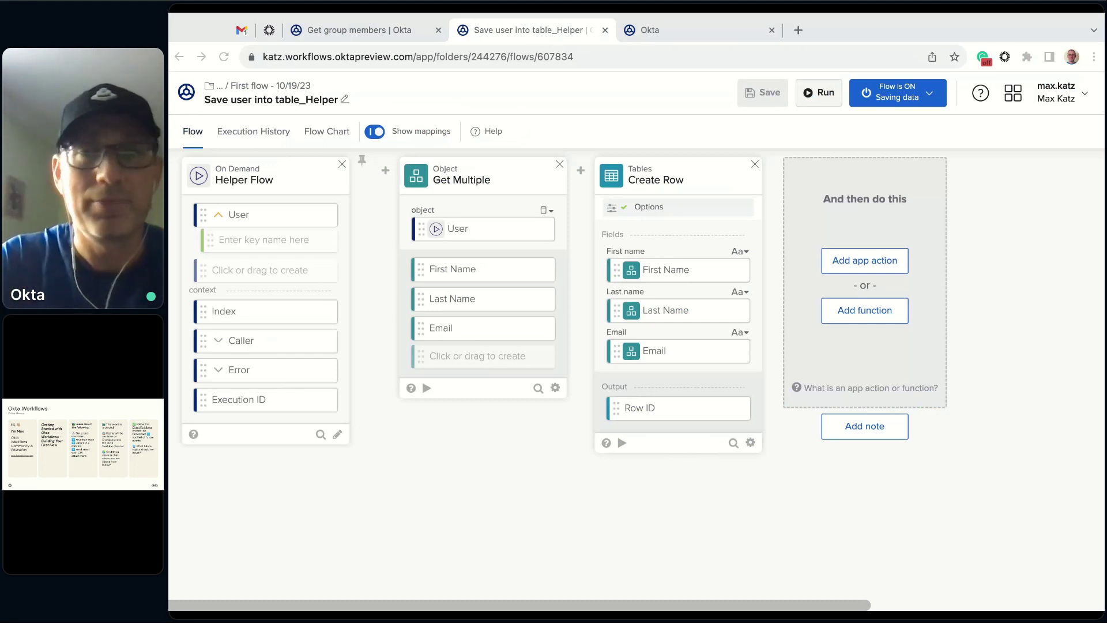
click(369, 30)
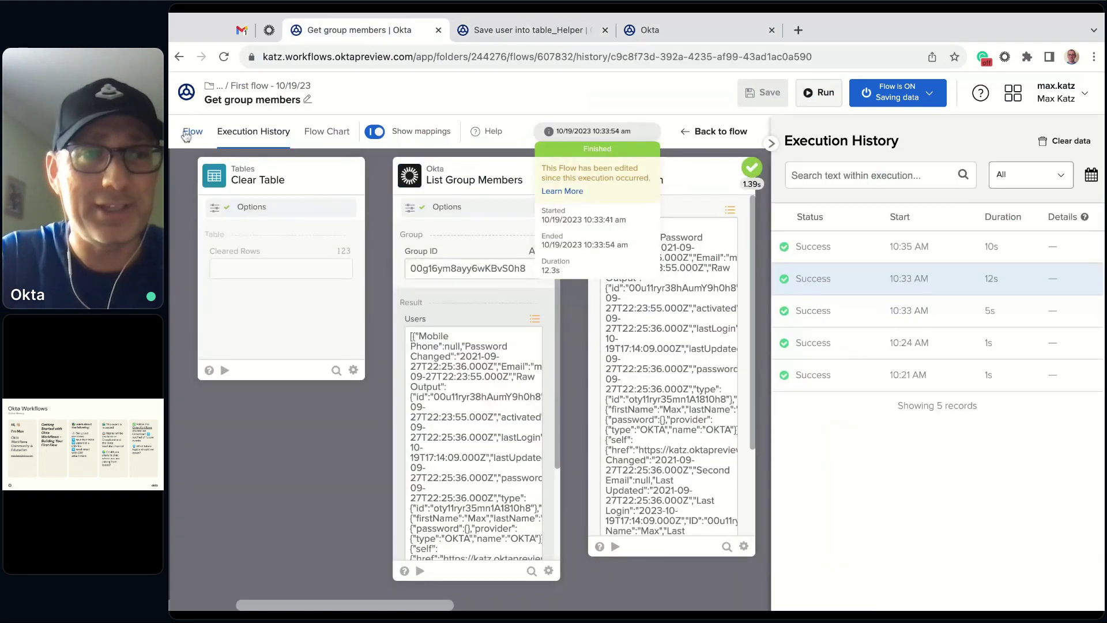
- Add a Schedule trigger event that runs the flow every 5 minutes
scroll(509, 398, left, 5)
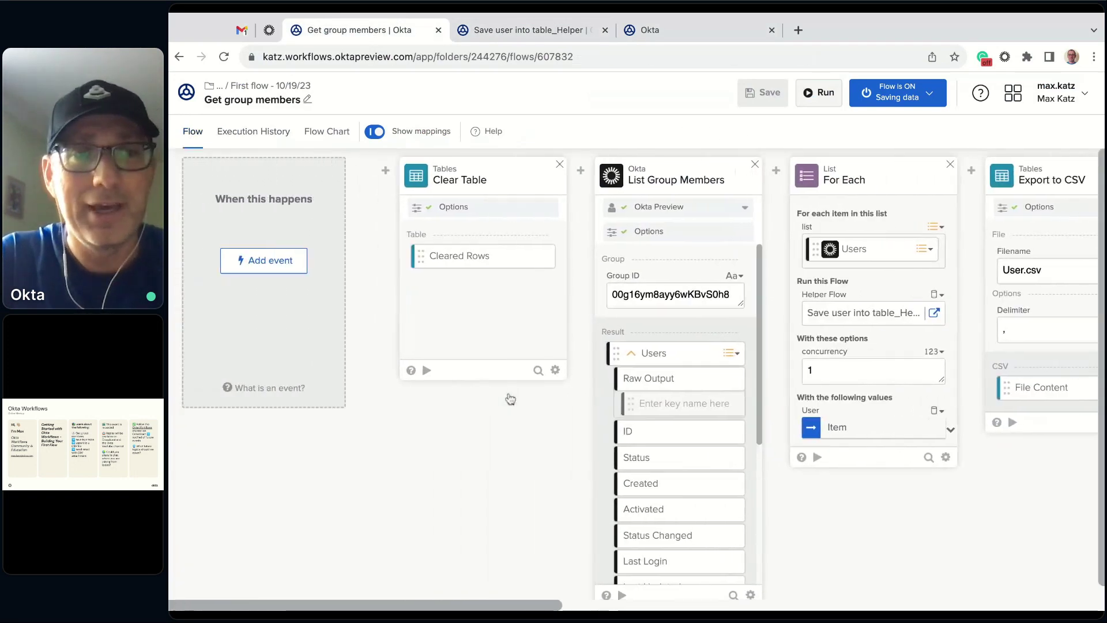
click(267, 263)
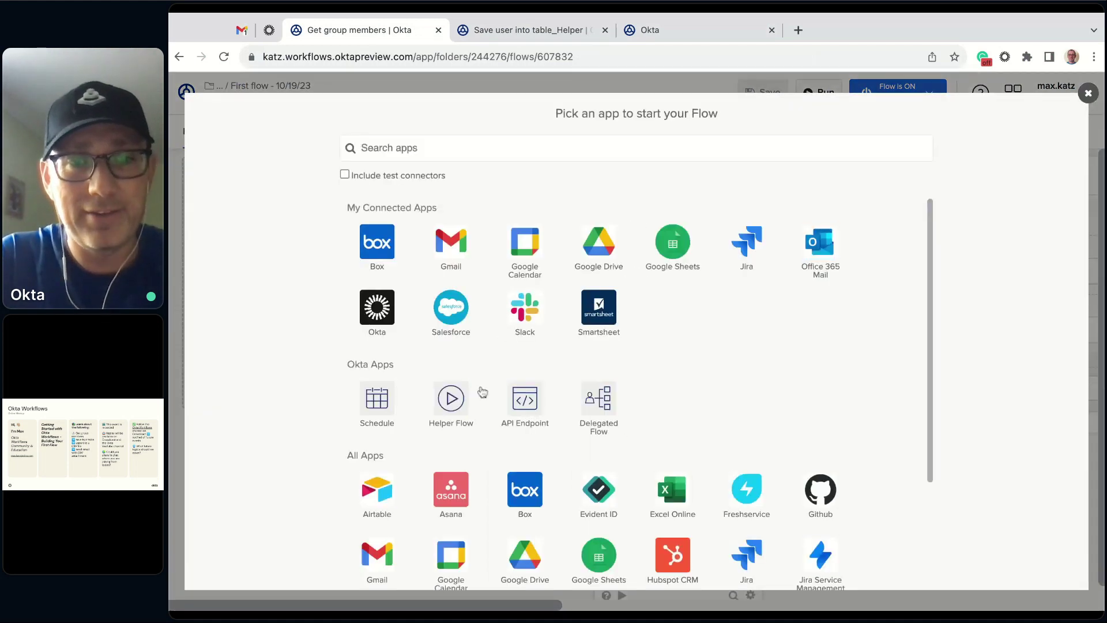
click(387, 413)
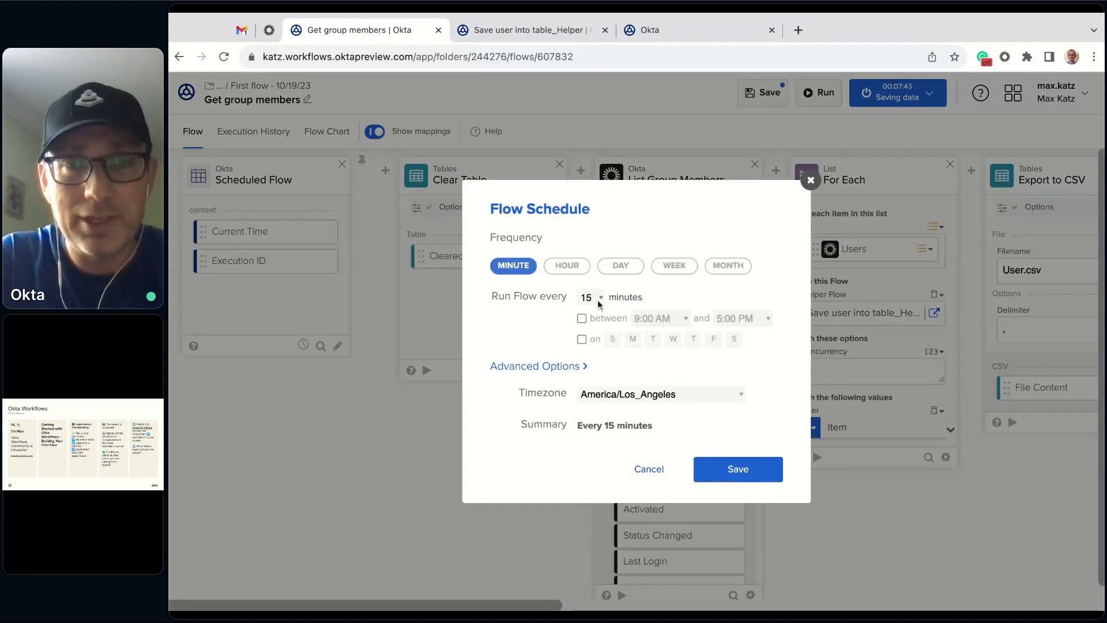
click(597, 299)
click(597, 269)
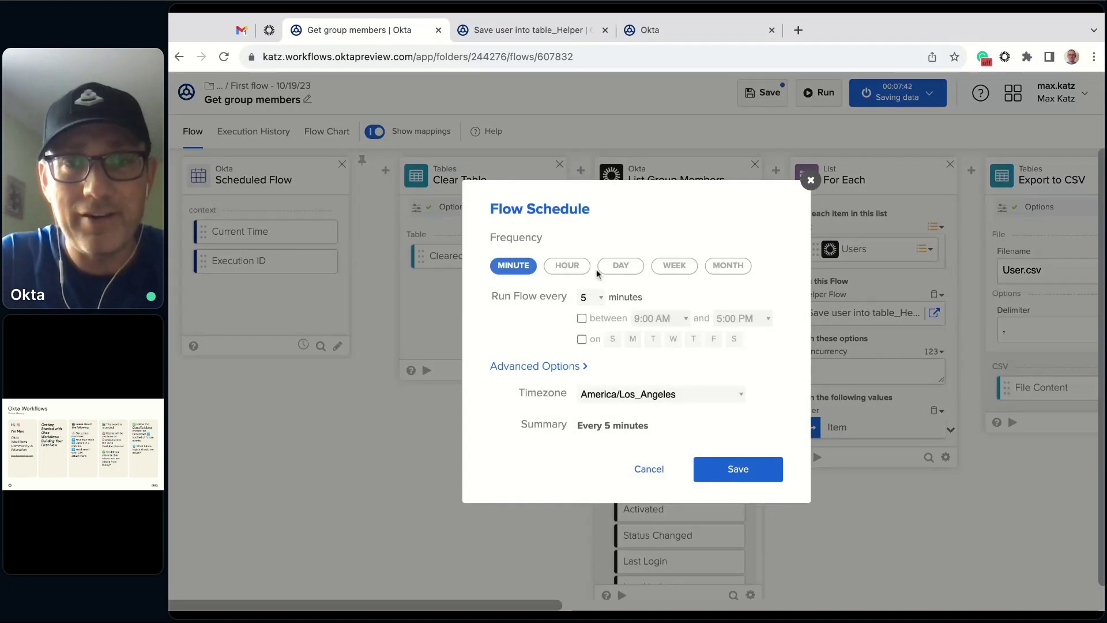
click(743, 472)
- Save the flow and review its steps from Scheduled Flow to Gmail send
click(761, 95)
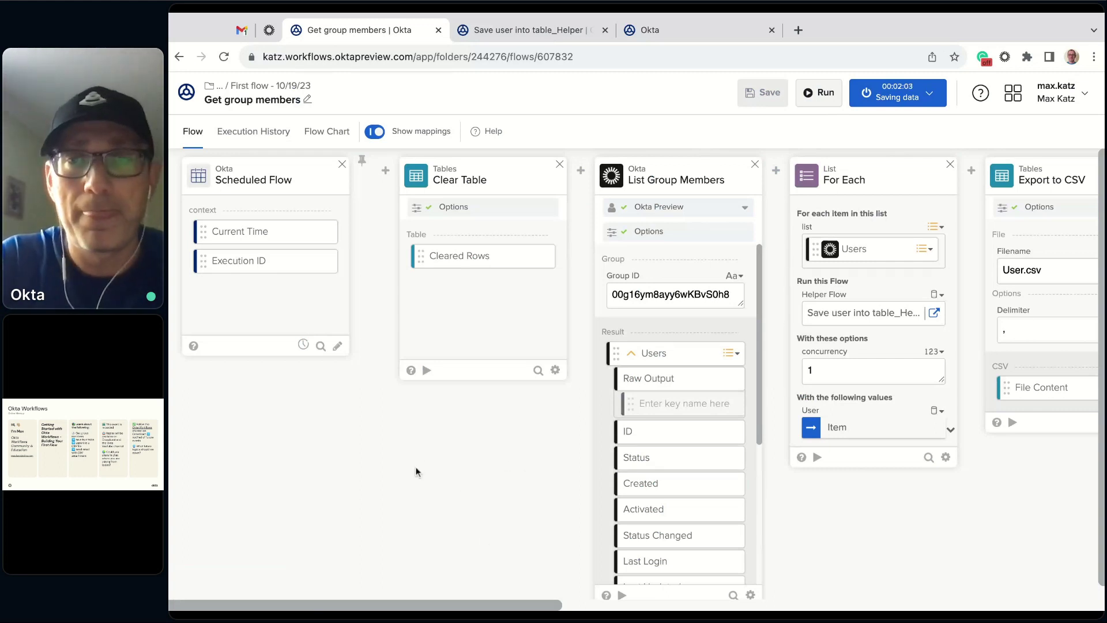
scroll(415, 470, right, 10)
scroll(416, 471, right, 2)
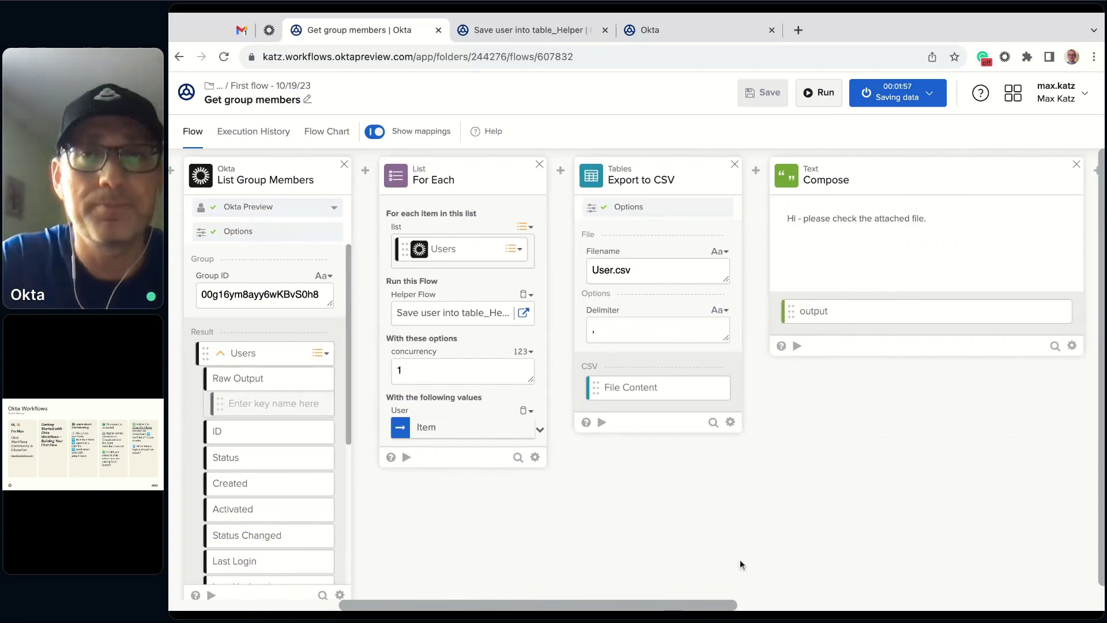
scroll(739, 560, right, 6)
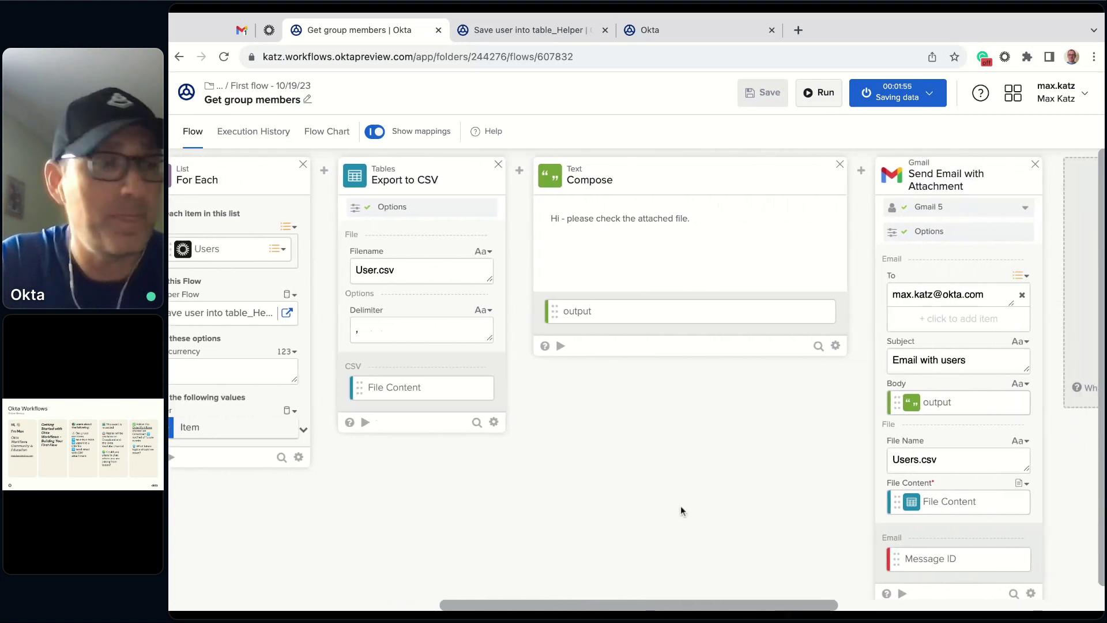
scroll(680, 506, down, 1)
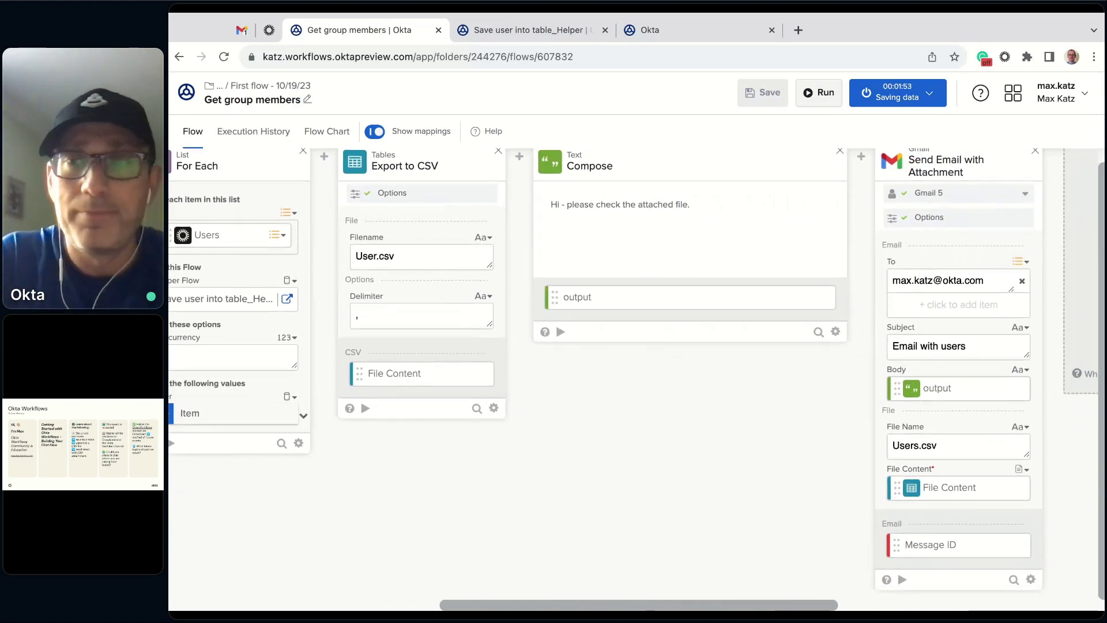
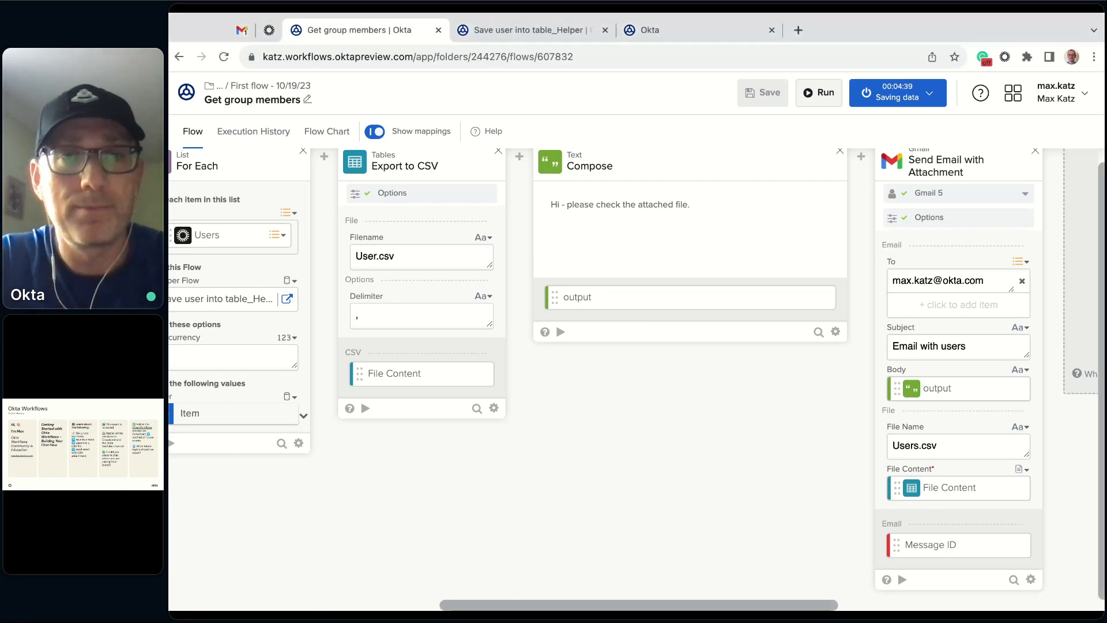
- Scroll back across the flow's cards, then switch to Gmail's received 'Email with users' message
scroll(674, 444, left, 5)
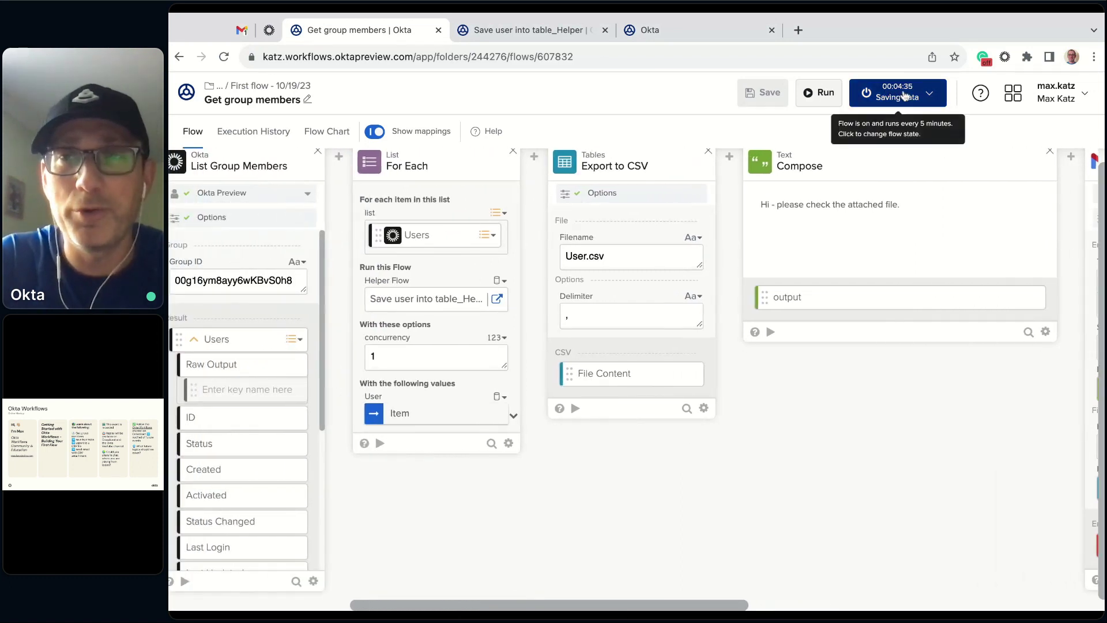
scroll(790, 451, left, 5)
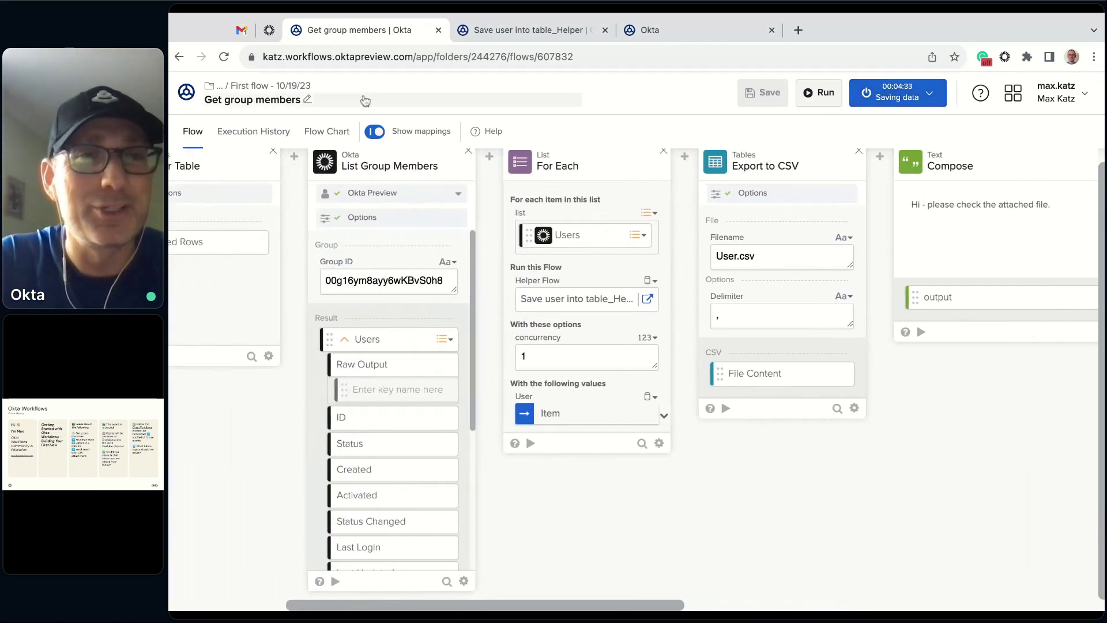
click(242, 30)
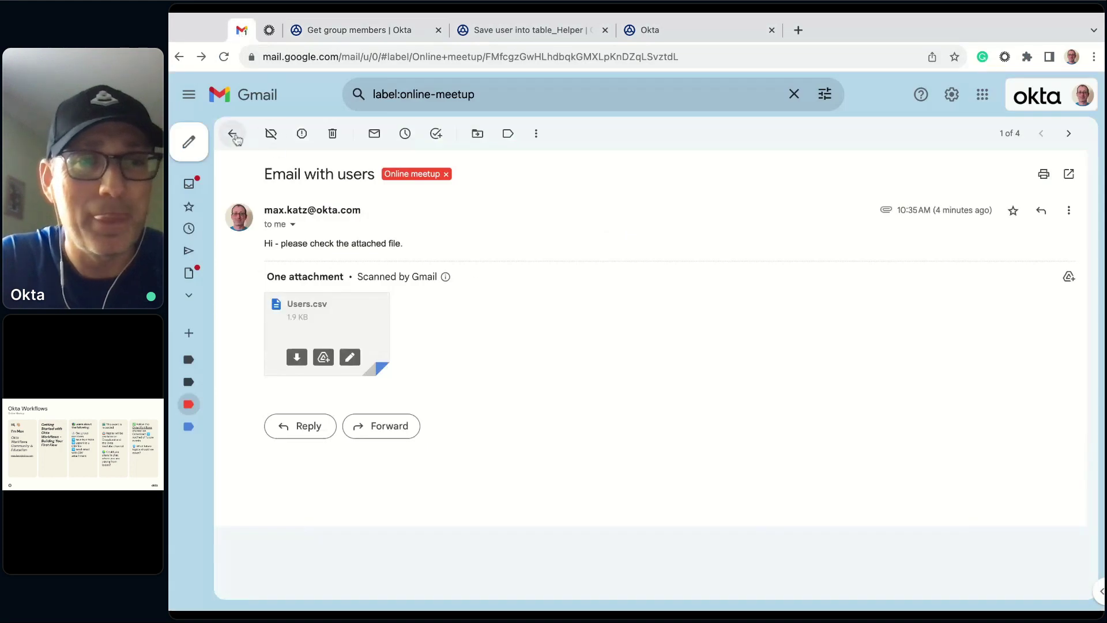
- Refresh the label list, check the newest 'Email with users' has Users.csv, then return to 'Get group members'
click(233, 134)
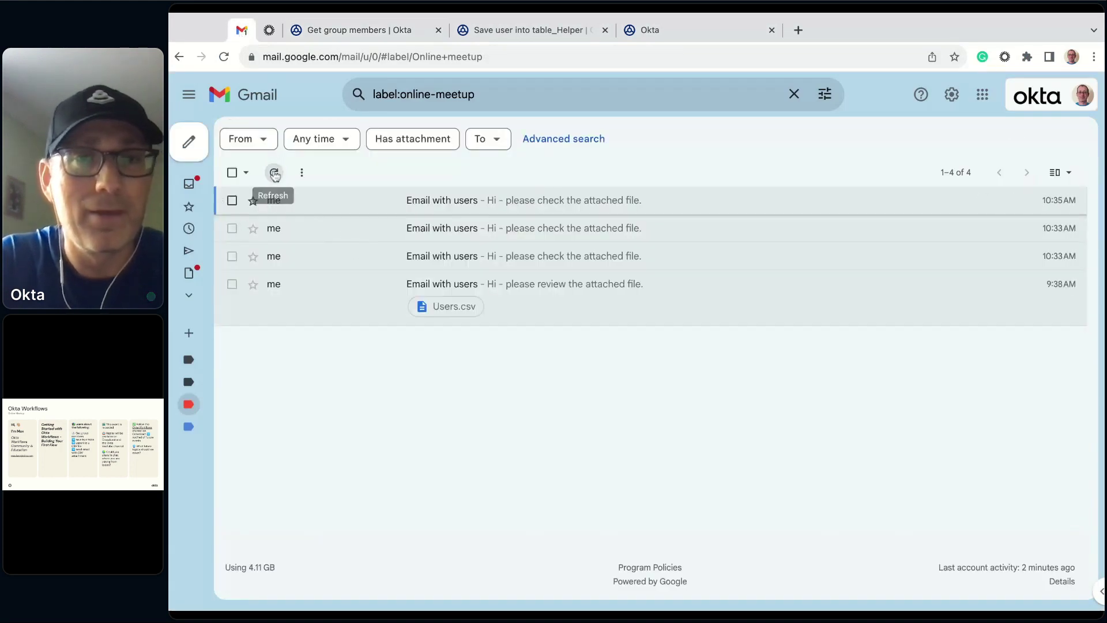
click(274, 173)
click(473, 202)
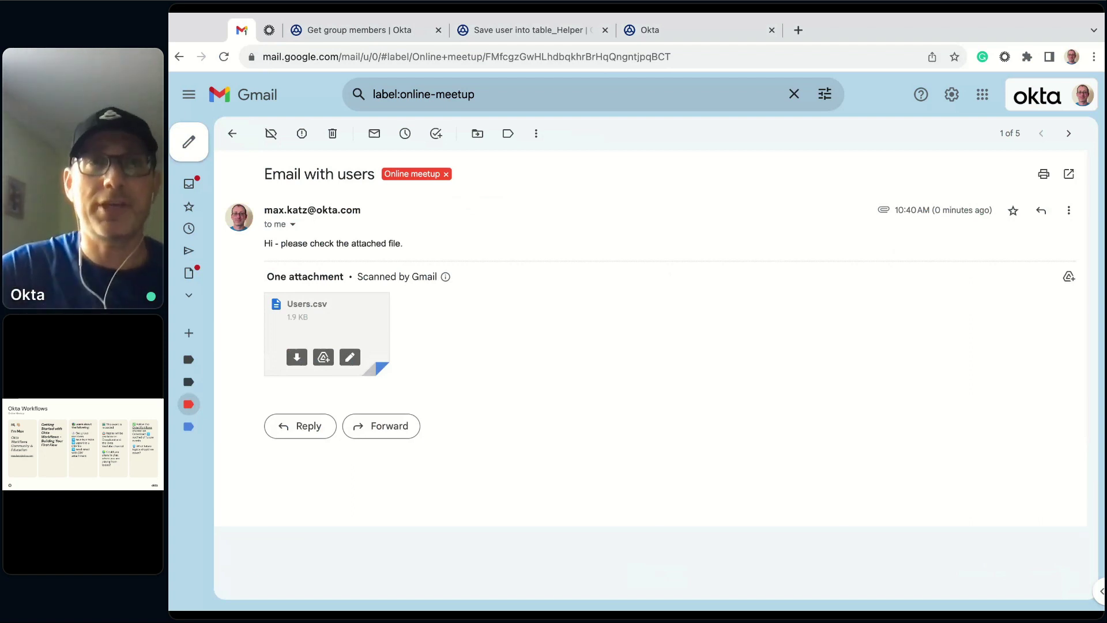
click(358, 29)
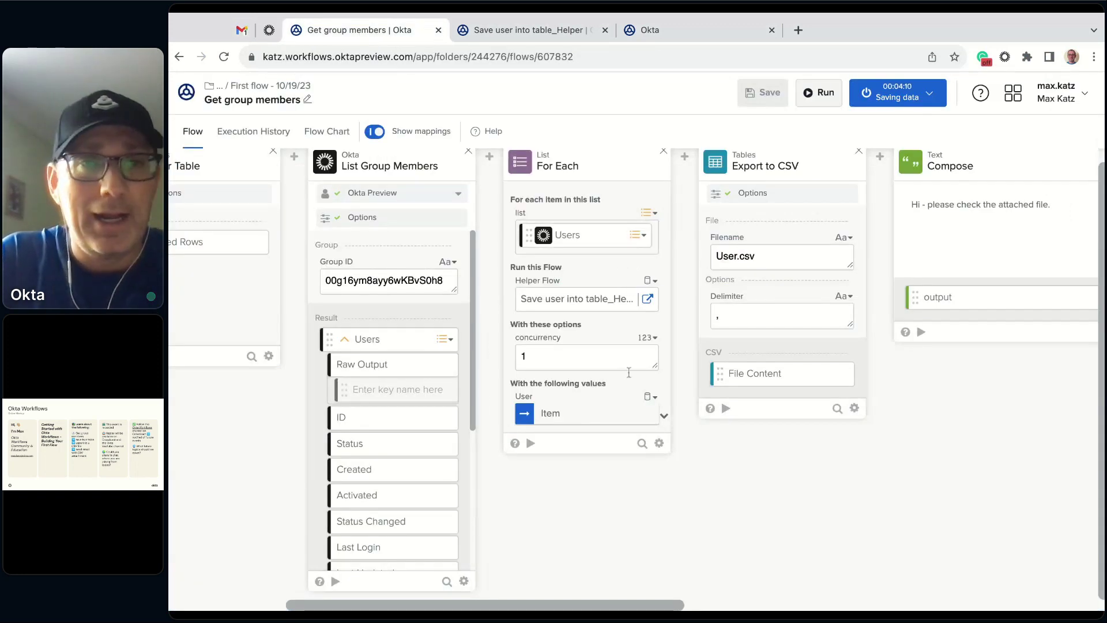